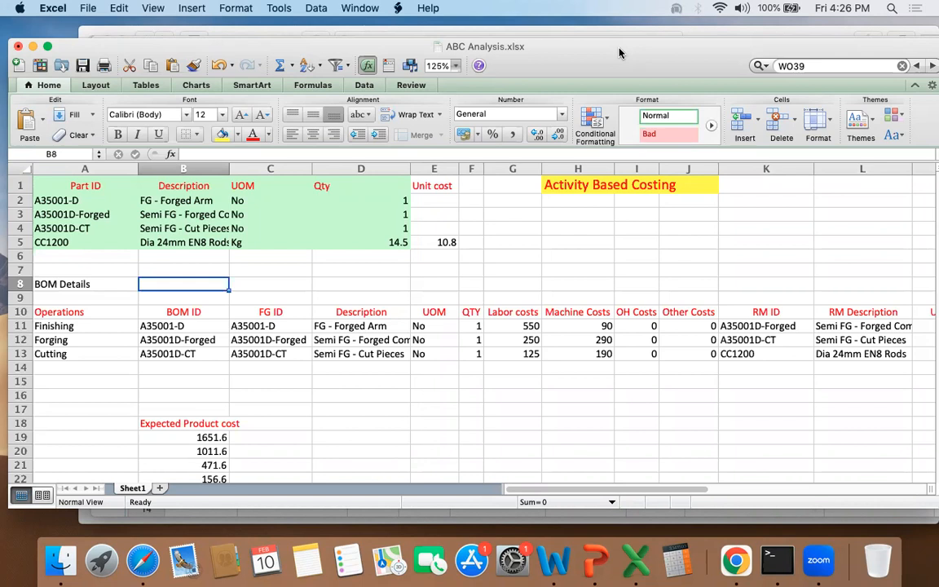
Step: Widen the Description column of the parts list slightly
left_click_drag(619, 51, 632, 50)
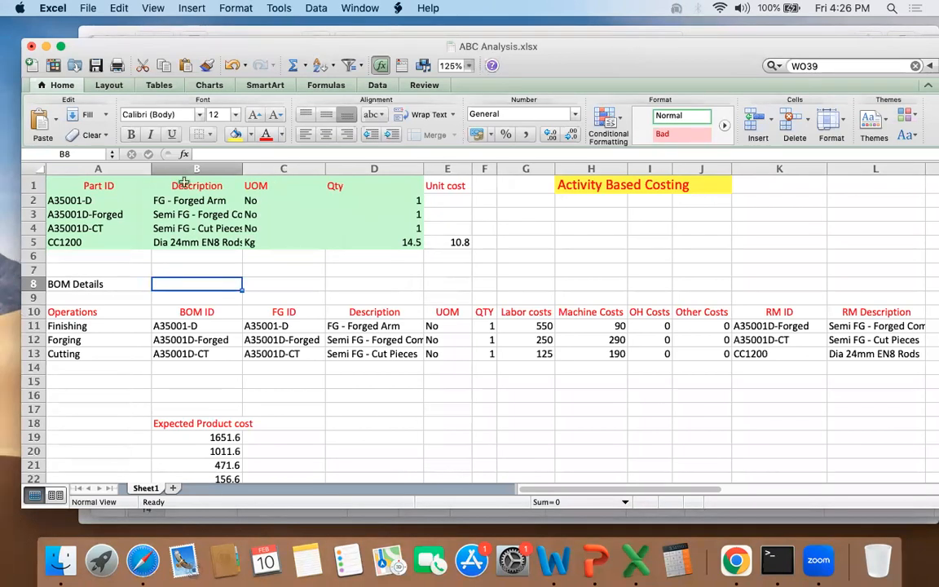
left_click(124, 199)
key("Right")
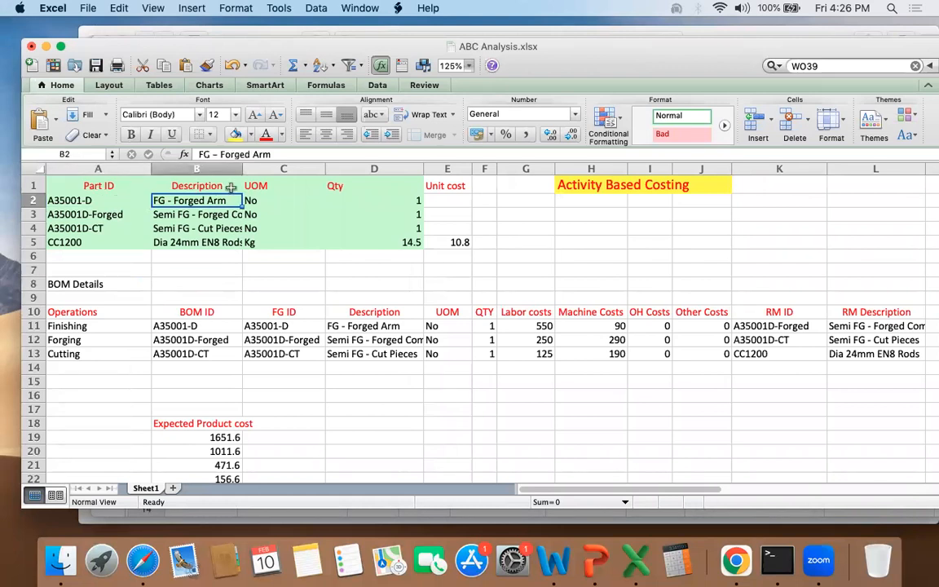
left_click_drag(242, 169, 264, 169)
key("Down")
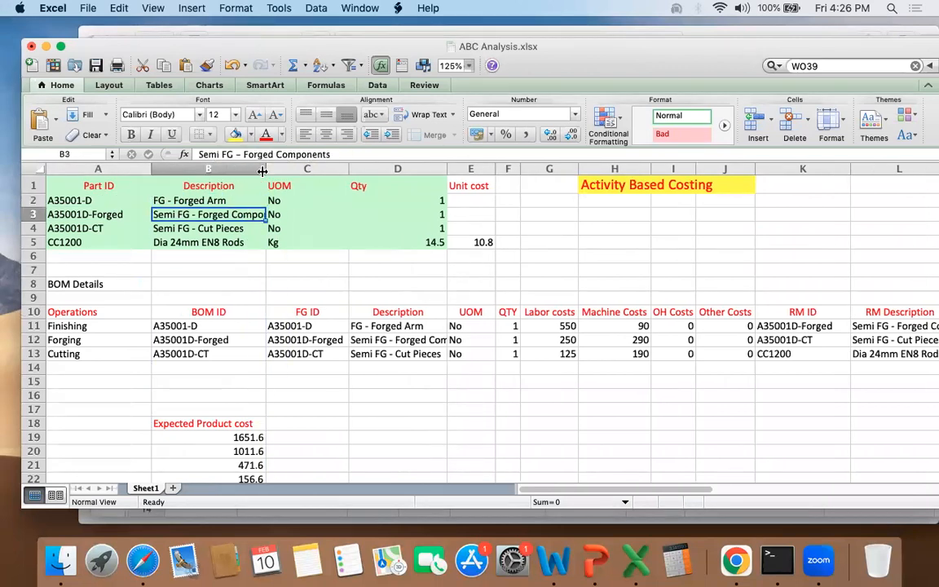
Step: Examine the CC1200 raw material row's description, unit of measure, quantity and unit cost
key("Down")
key("Down")
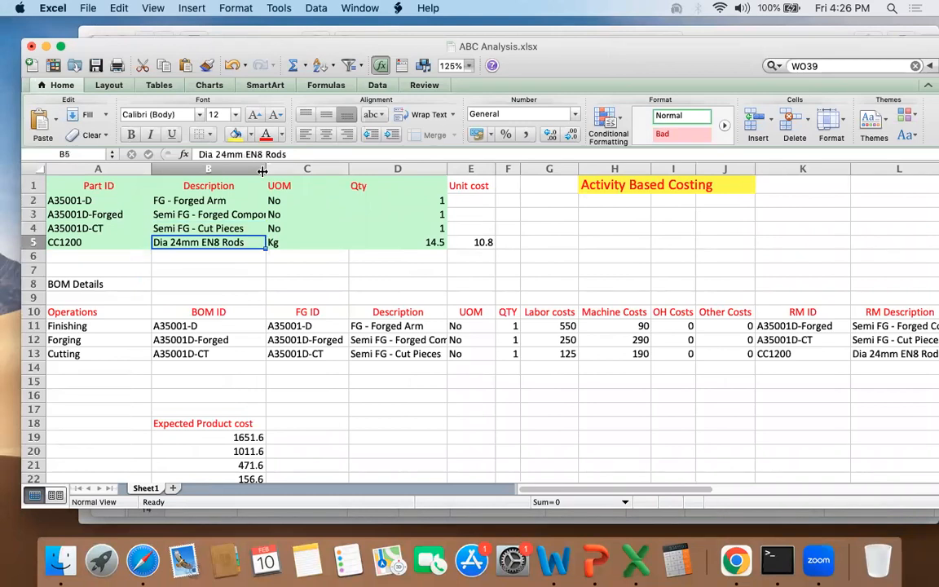
key("Right")
key("Right")
key("Right")
key("Left")
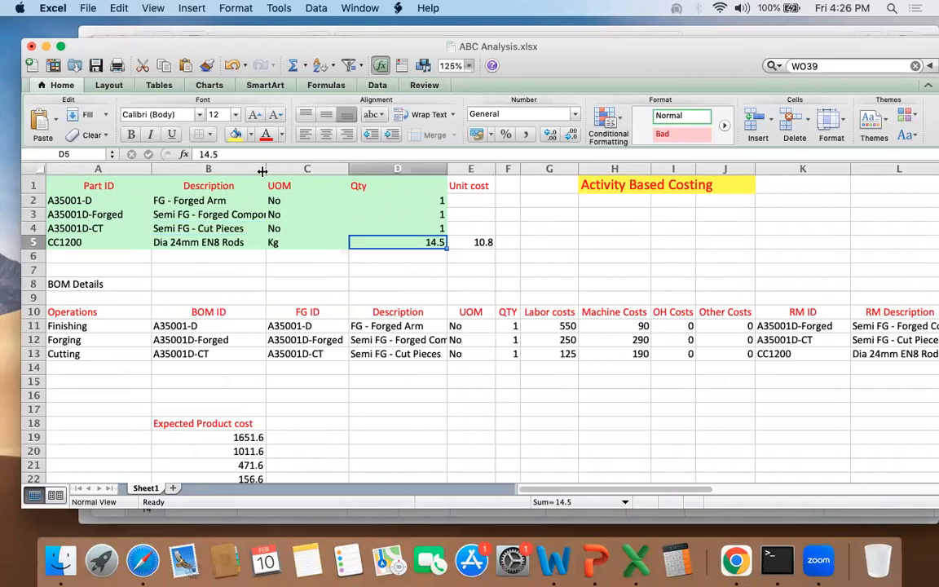
key("Left")
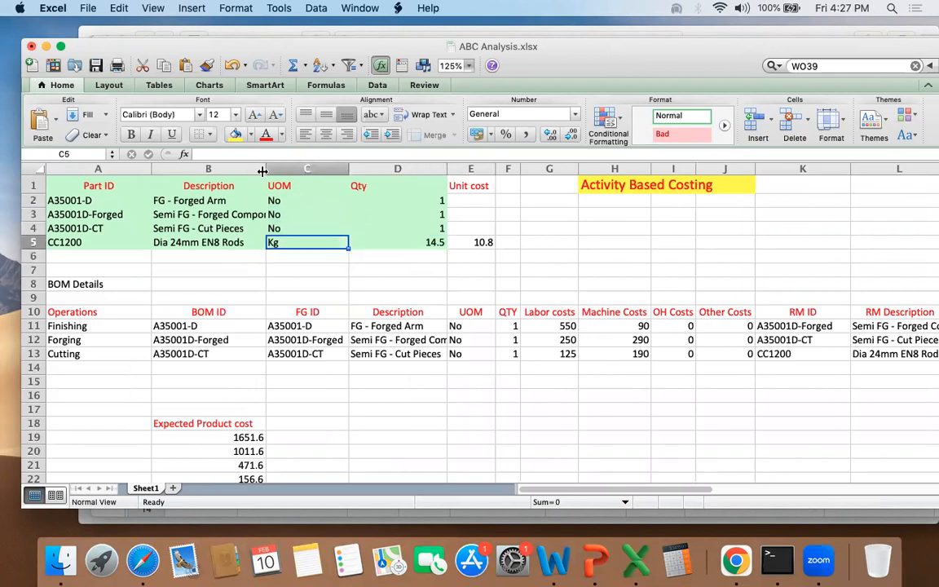
key("Right")
key("Right")
key("shift+Left")
key("shift+Right")
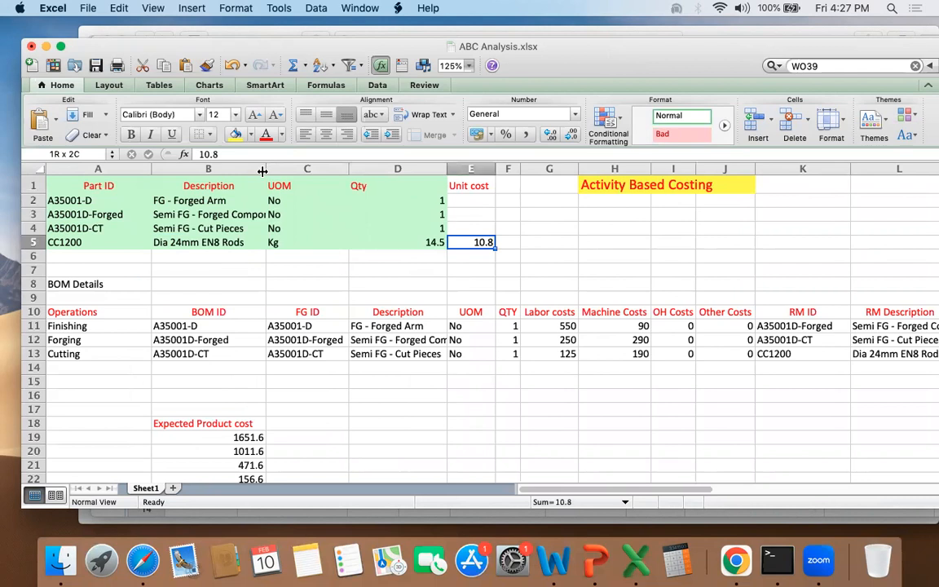
key("Left")
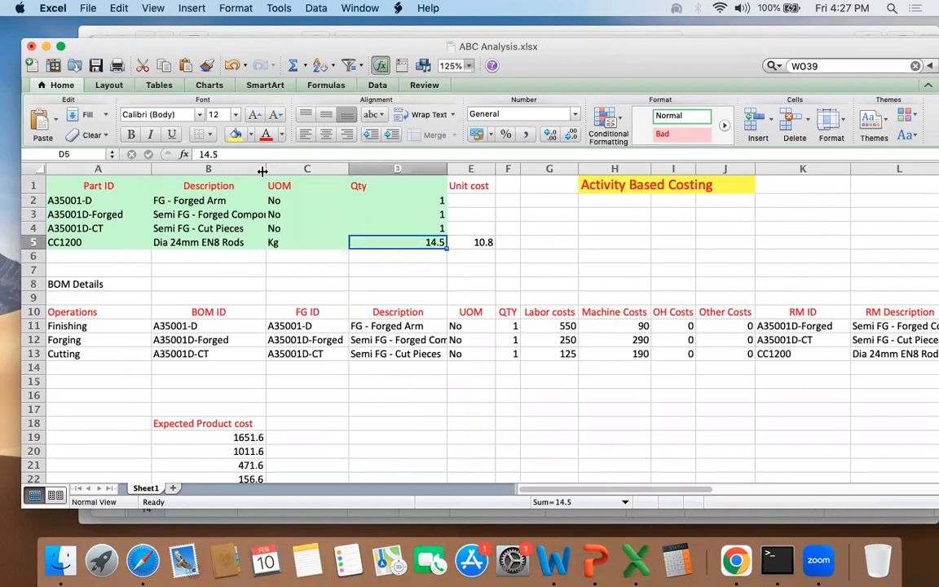
key("Right")
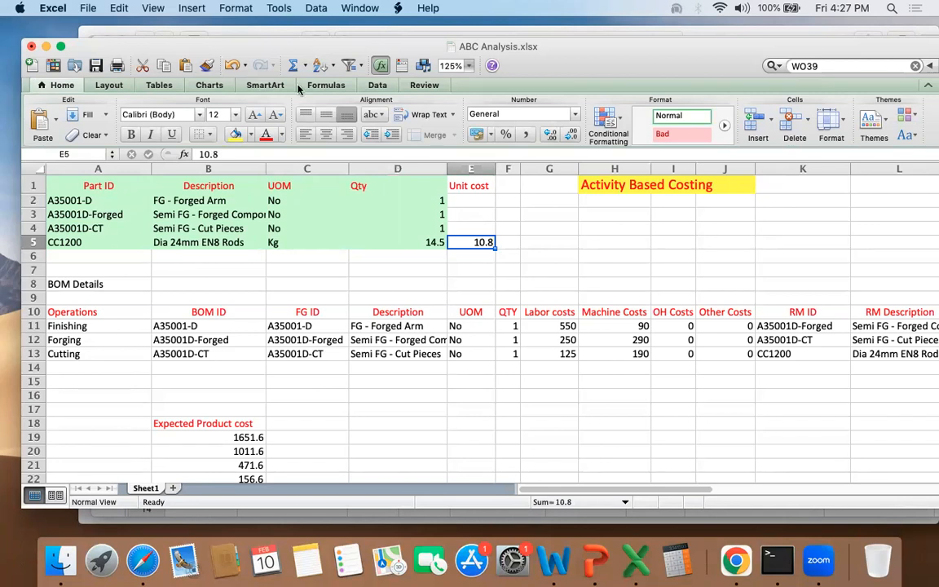
Step: Examine the parts list rows for the EN8 rods, cut pieces, forged components and finished forged arm
left_click_drag(536, 45, 529, 32)
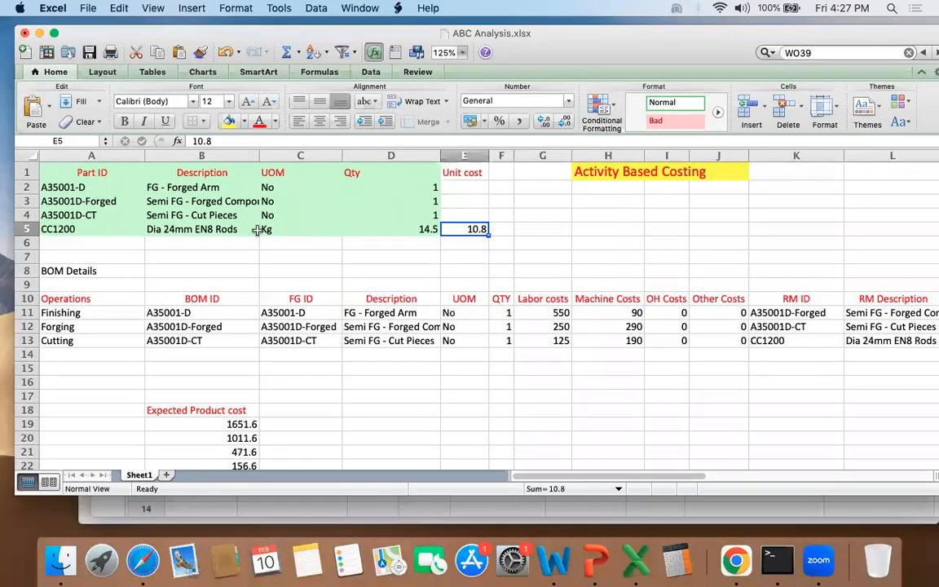
left_click_drag(161, 229, 356, 229)
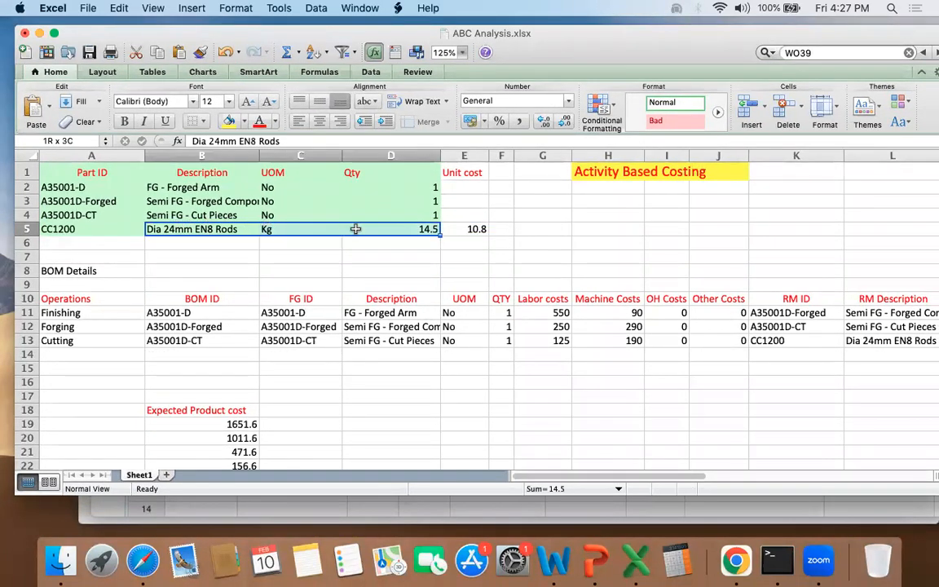
left_click_drag(82, 229, 254, 229)
left_click_drag(79, 214, 285, 214)
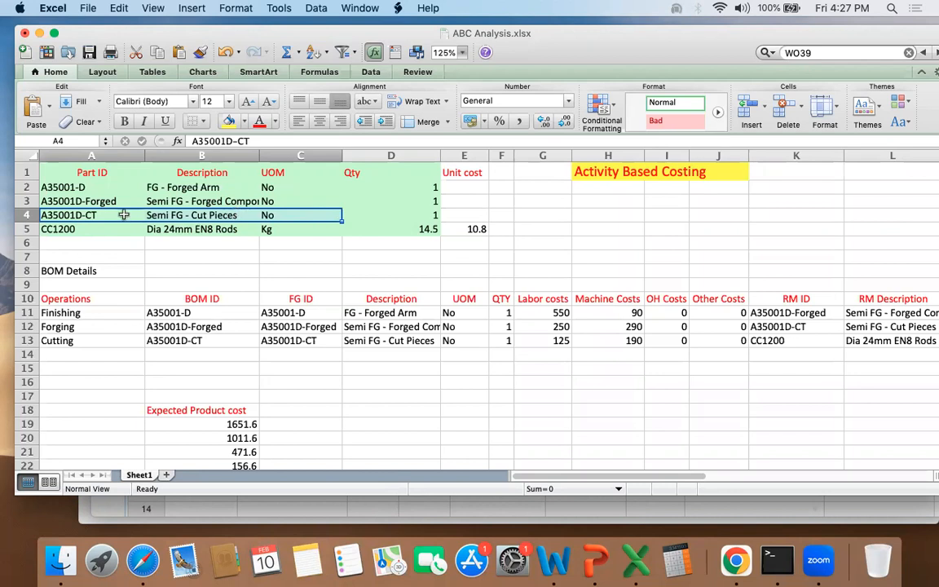
key("Right")
left_click(179, 197)
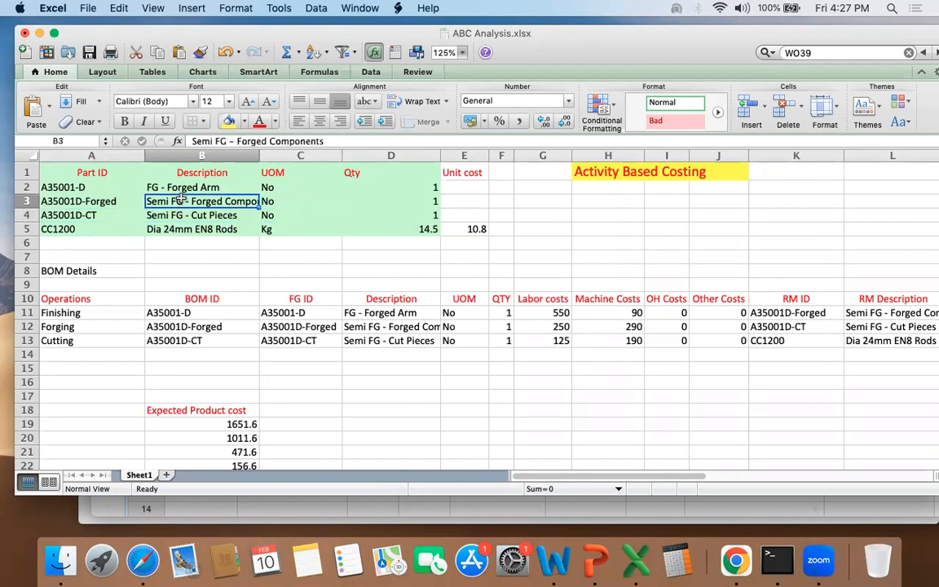
left_click(197, 215)
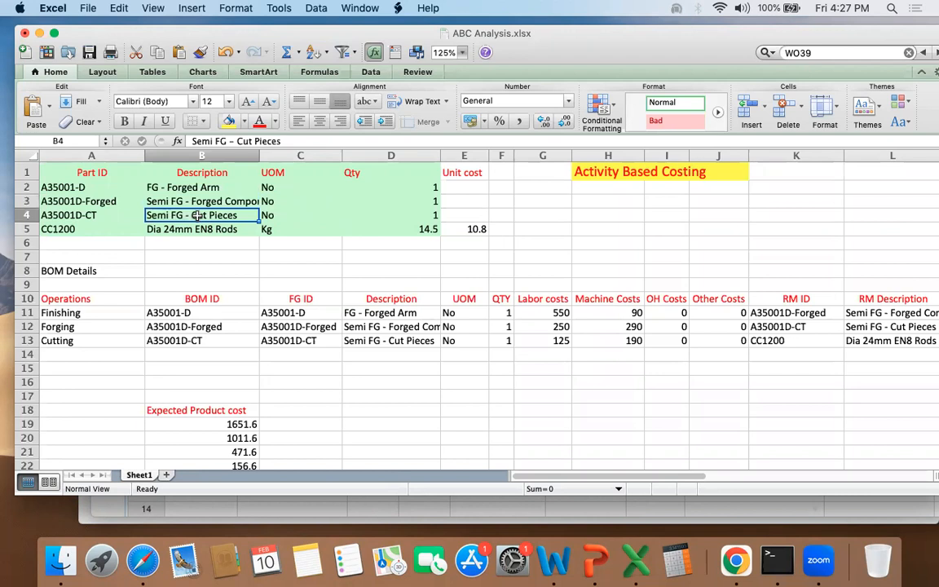
left_click(473, 186)
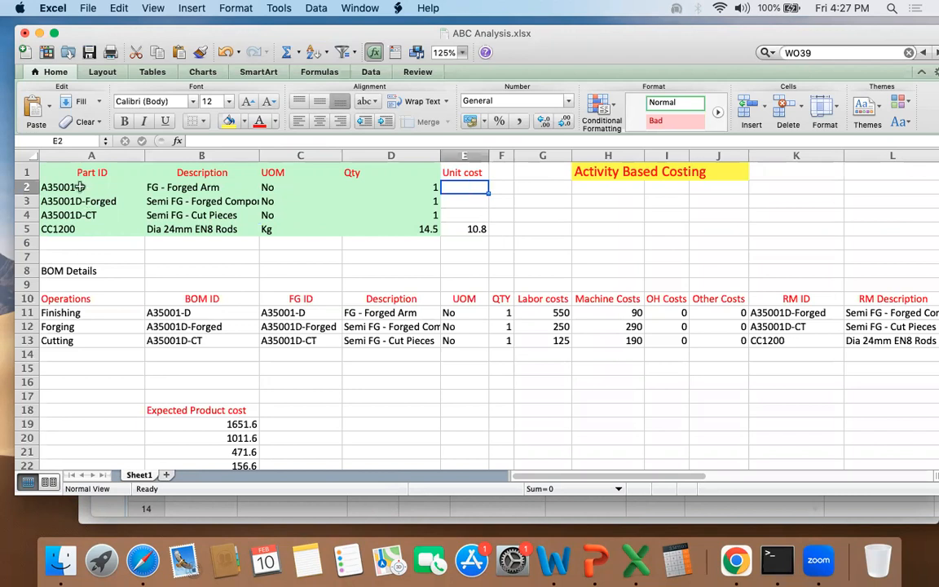
left_click_drag(80, 186, 368, 222)
left_click_drag(205, 186, 289, 229)
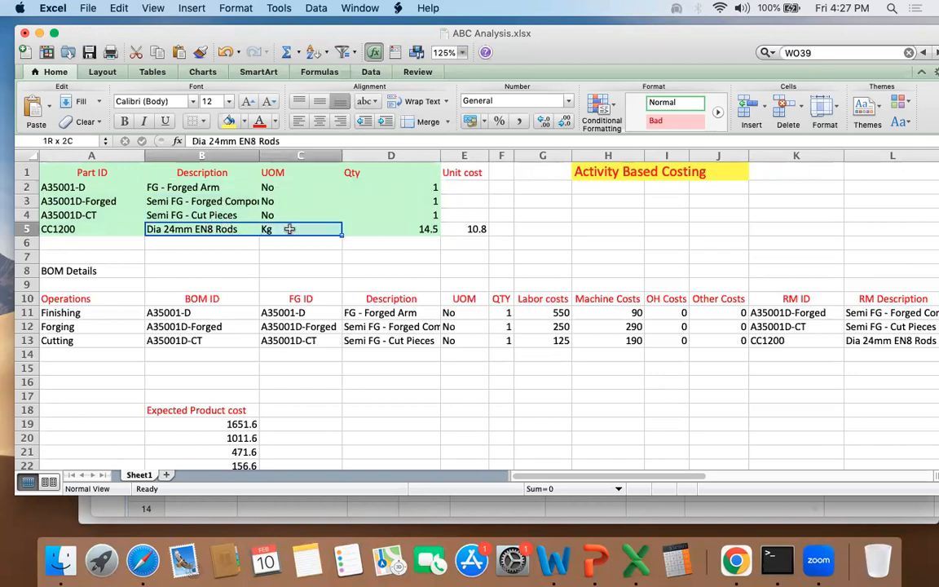
left_click(216, 215)
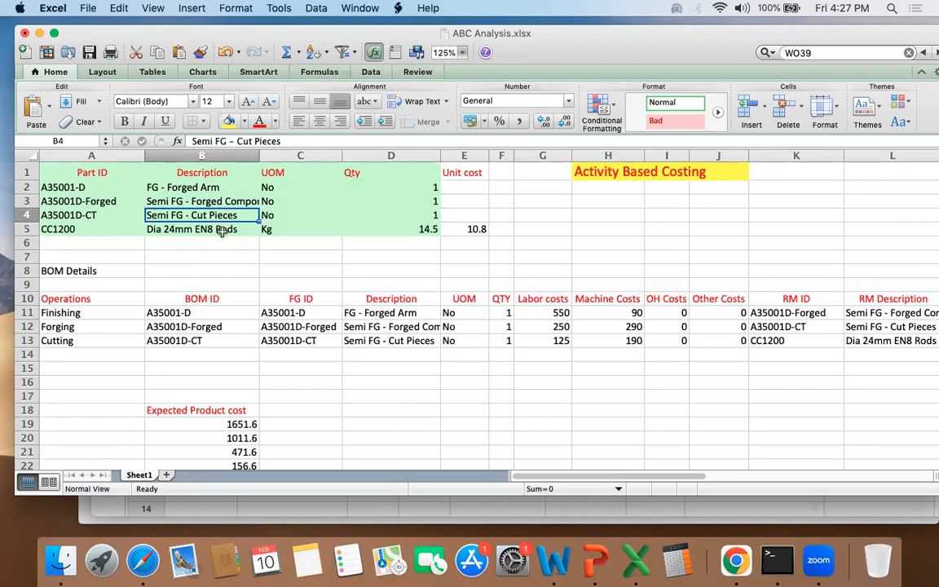
left_click(222, 232)
left_click(219, 216)
Step: Widen the Description column to fit the full text of the forged components entry
left_click_drag(259, 155, 301, 155)
left_click(234, 201)
left_click(220, 187)
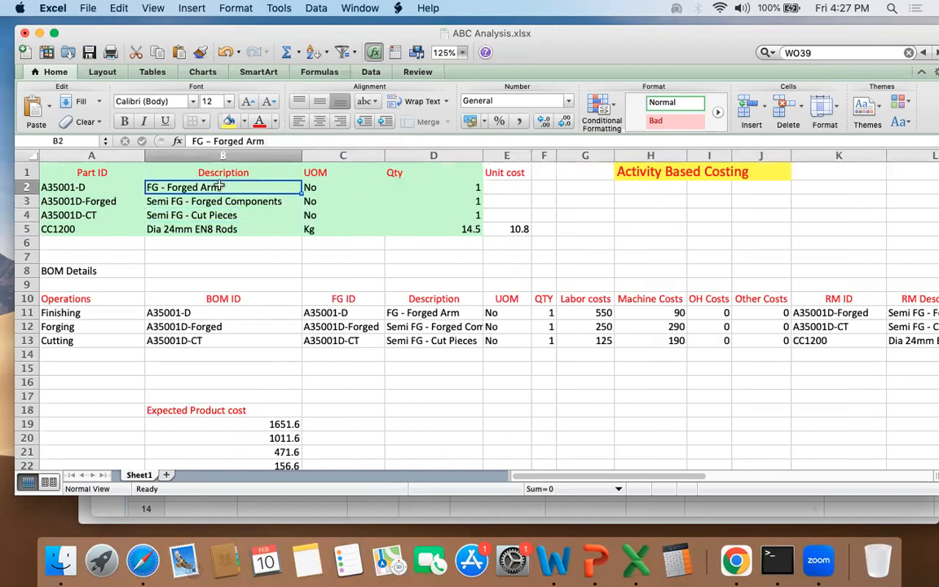
Step: Narrow the BOM ID column so that more columns of the BOM details table fit in view
scroll(304, 255, "down", 5)
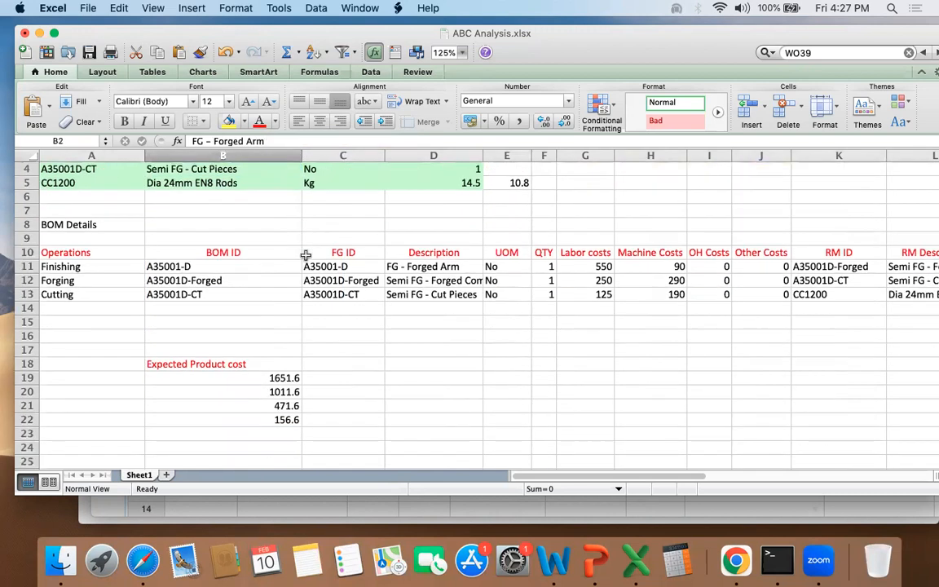
left_click_drag(167, 238, 522, 267)
scroll(522, 266, "right", 2)
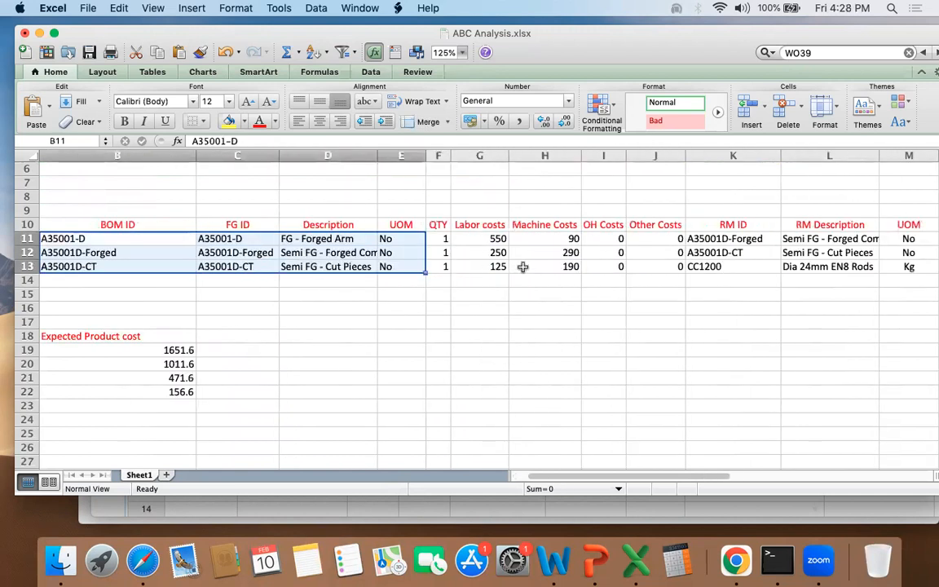
left_click_drag(196, 155, 128, 152)
left_click(177, 237)
Step: Examine how each raw material in the BOM table feeds its finished or semi-finished item, and the related operation costs
left_click_drag(178, 237, 305, 239)
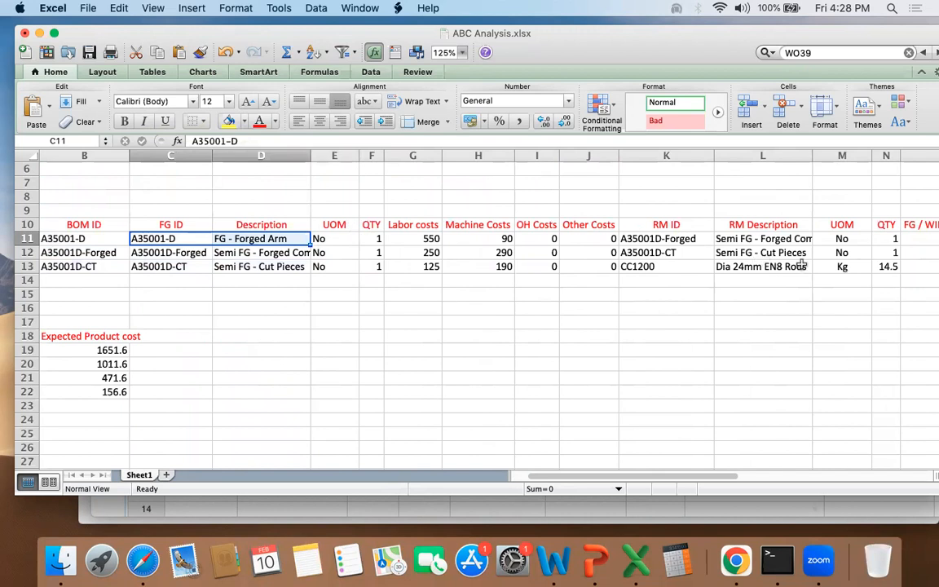
left_click_drag(891, 267, 655, 266)
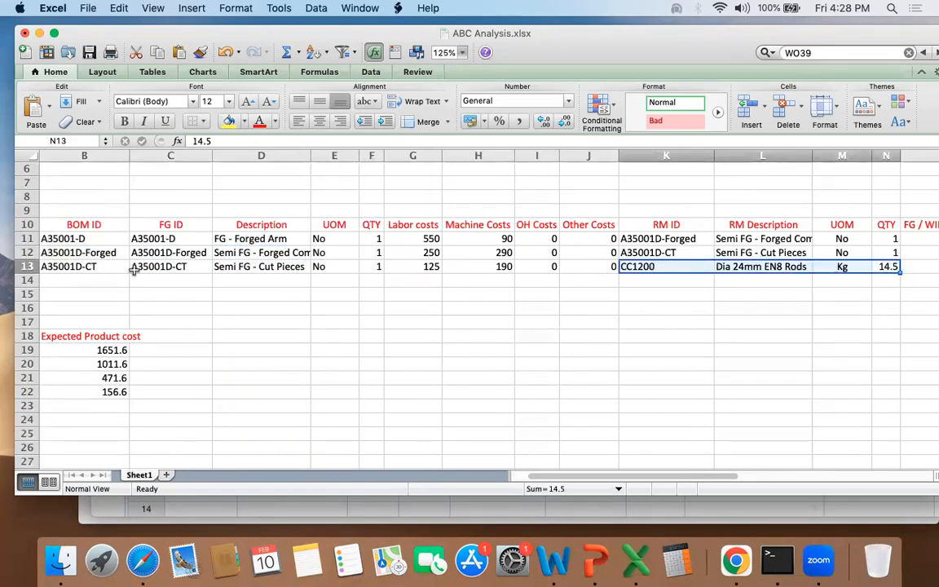
left_click_drag(163, 266, 279, 272)
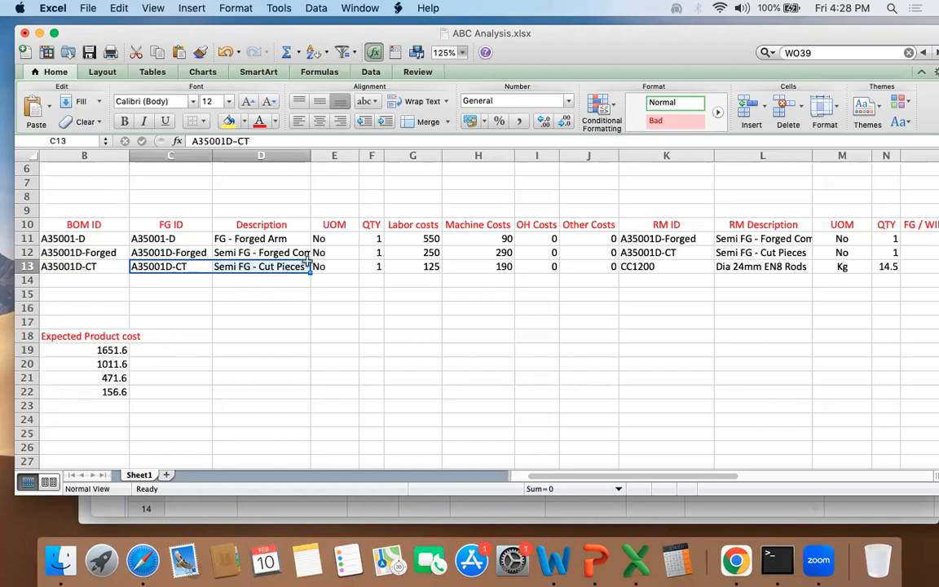
left_click_drag(732, 252, 635, 253)
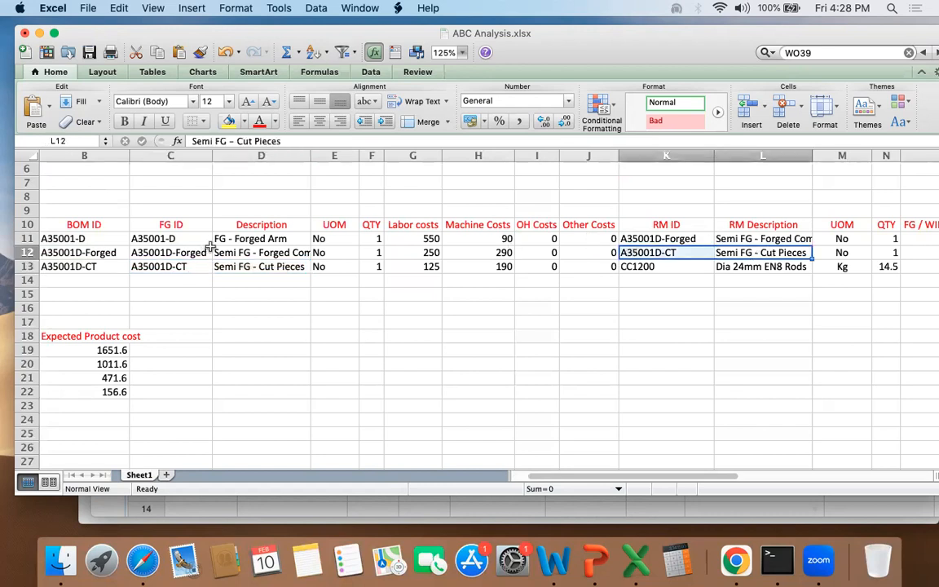
left_click_drag(237, 253, 161, 254)
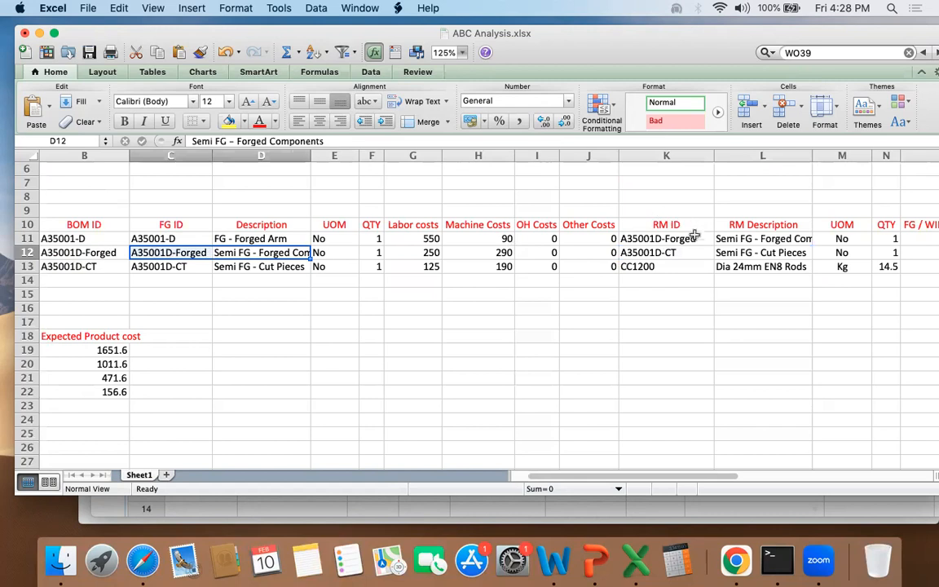
left_click_drag(644, 238, 557, 238)
left_click_drag(242, 238, 134, 238)
left_click_drag(246, 266, 529, 268)
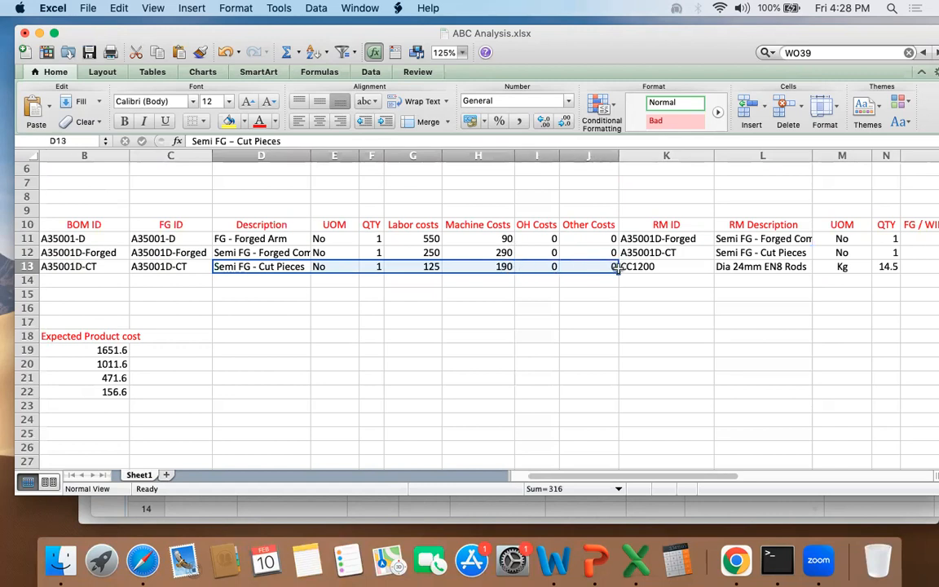
left_click(425, 267)
left_click_drag(425, 267, 424, 232)
Step: Set the sheet zoom to 150%
left_click(424, 234)
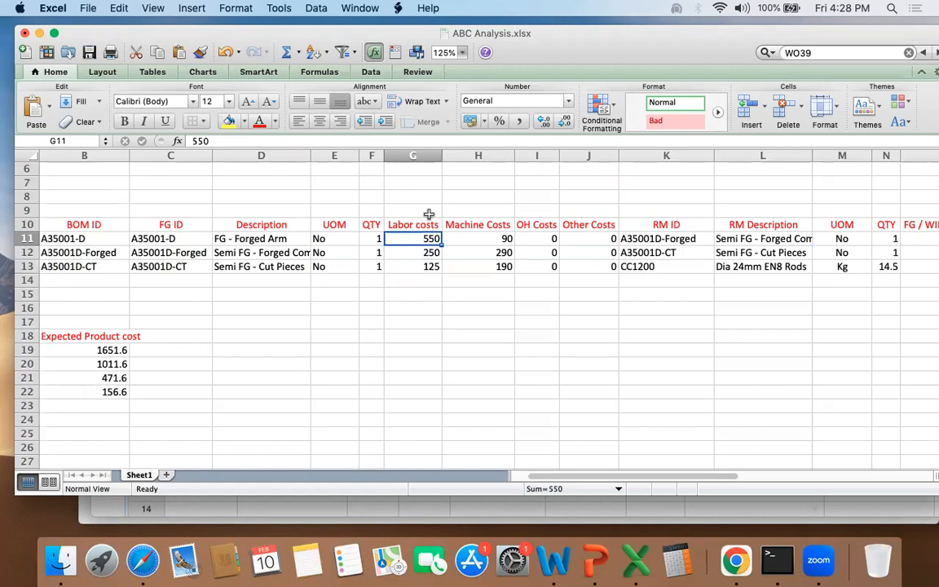
left_click(443, 52)
left_click(458, 82)
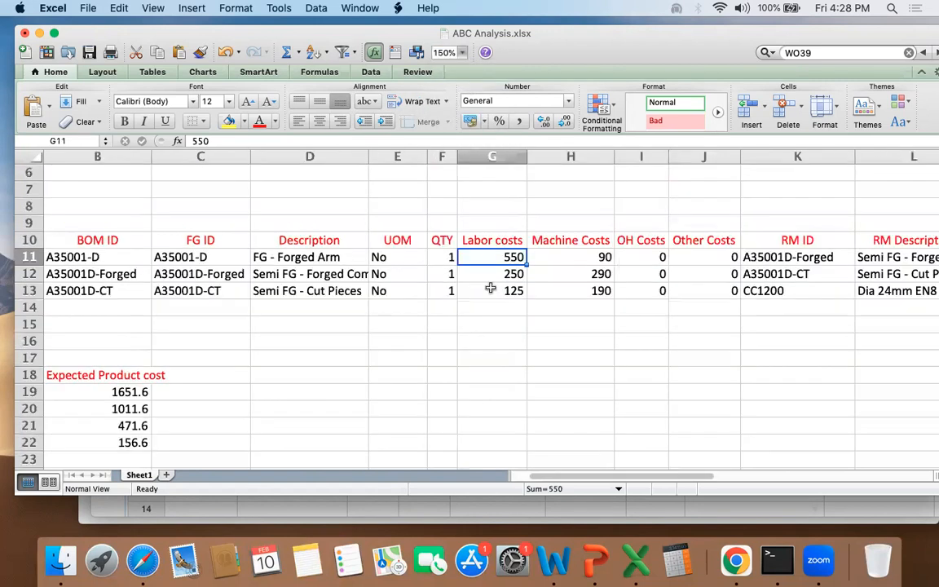
Step: Examine the labor and machine costs for the cutting, forging and finishing operations in the BOM table
left_click_drag(492, 258, 503, 289)
left_click_drag(269, 290, 511, 290)
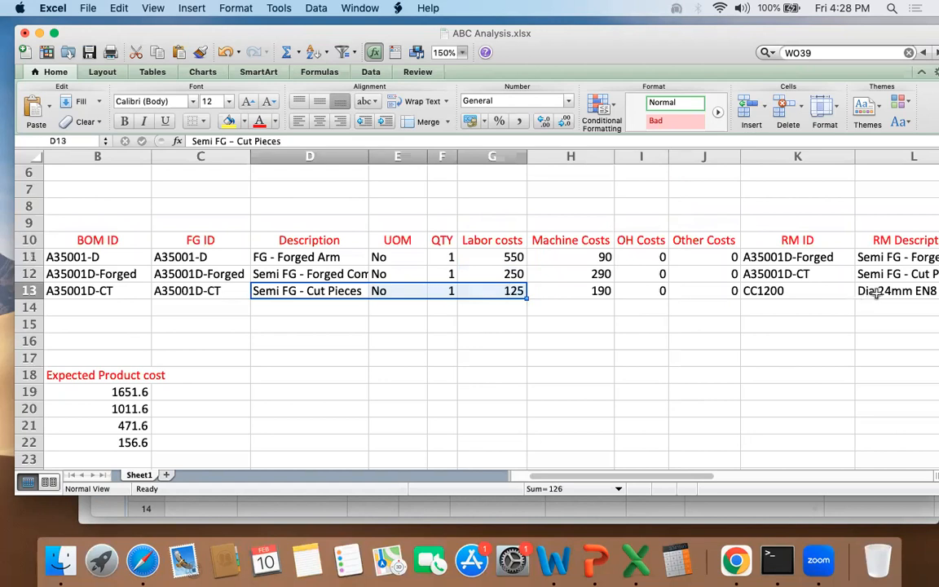
left_click(876, 290)
left_click(774, 290)
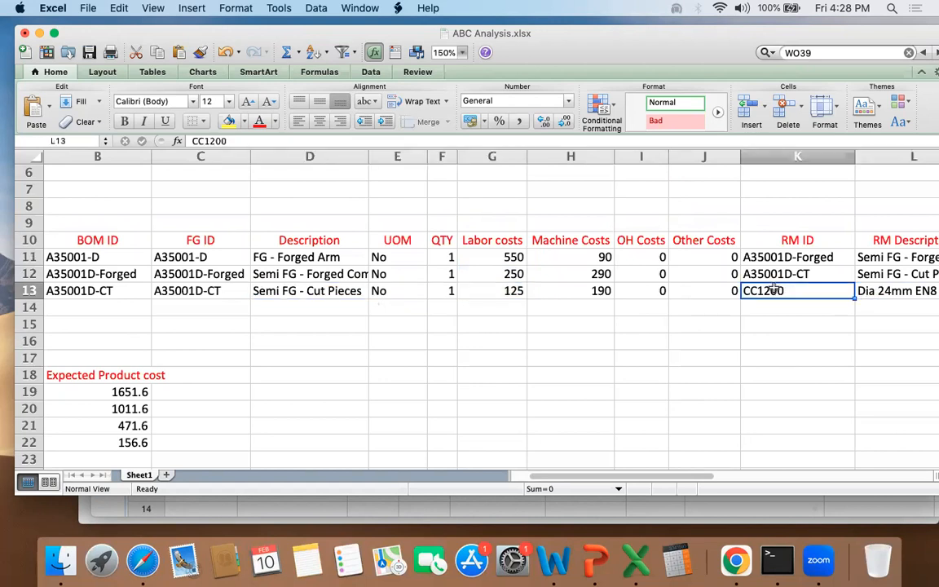
left_click(313, 290)
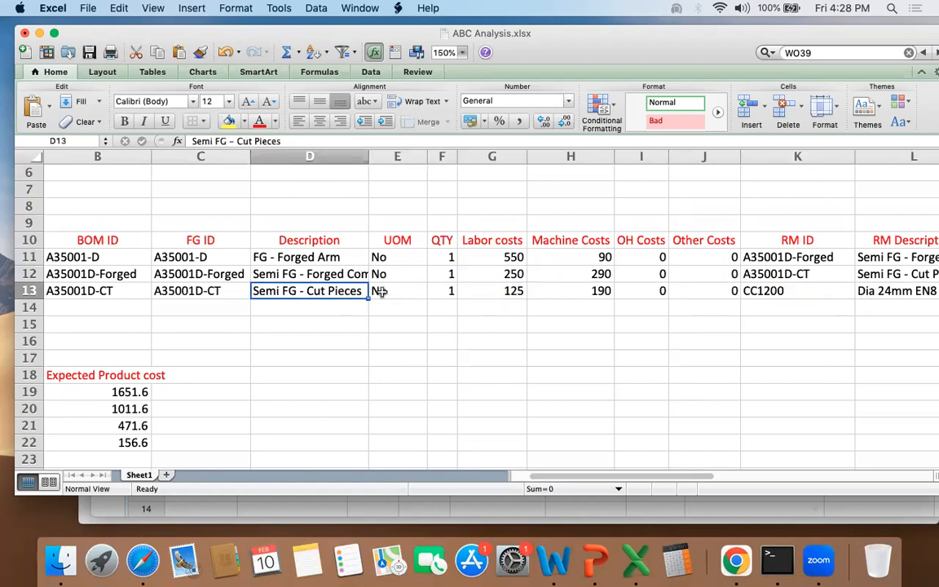
left_click(500, 290)
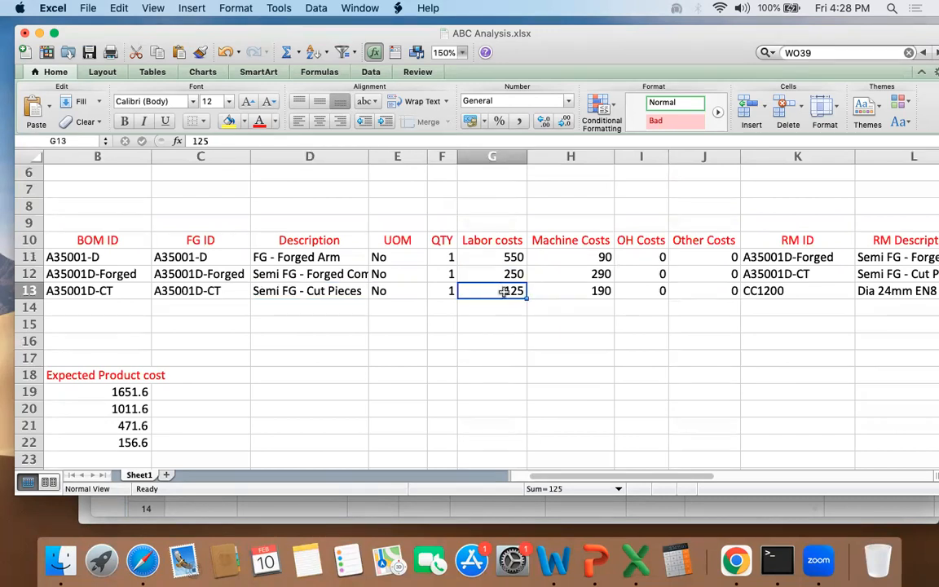
left_click(582, 293)
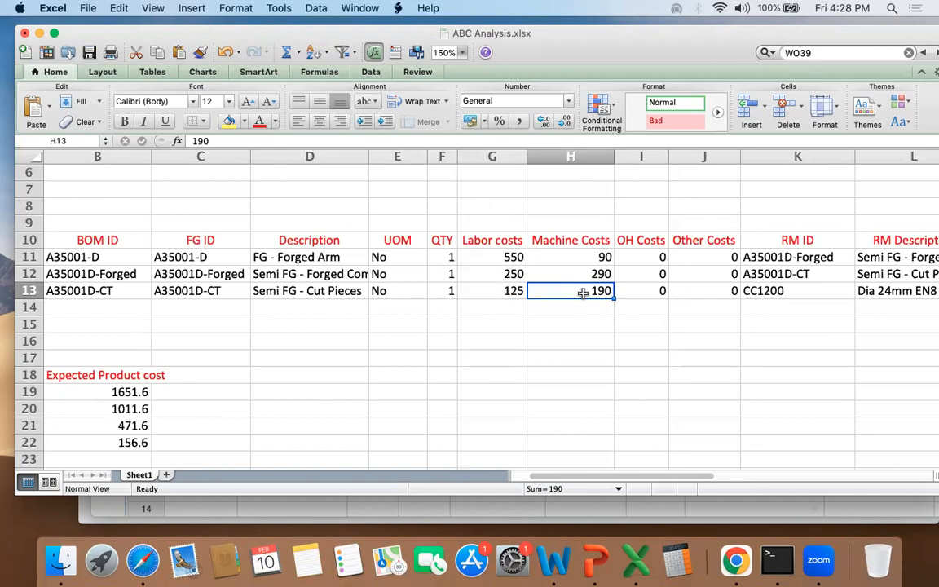
left_click_drag(491, 272, 602, 274)
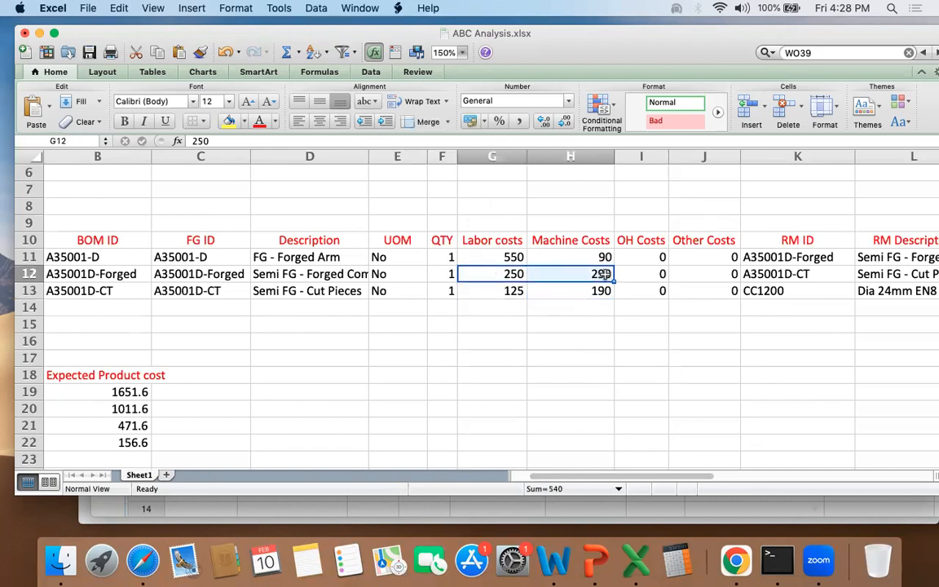
left_click_drag(480, 257, 590, 257)
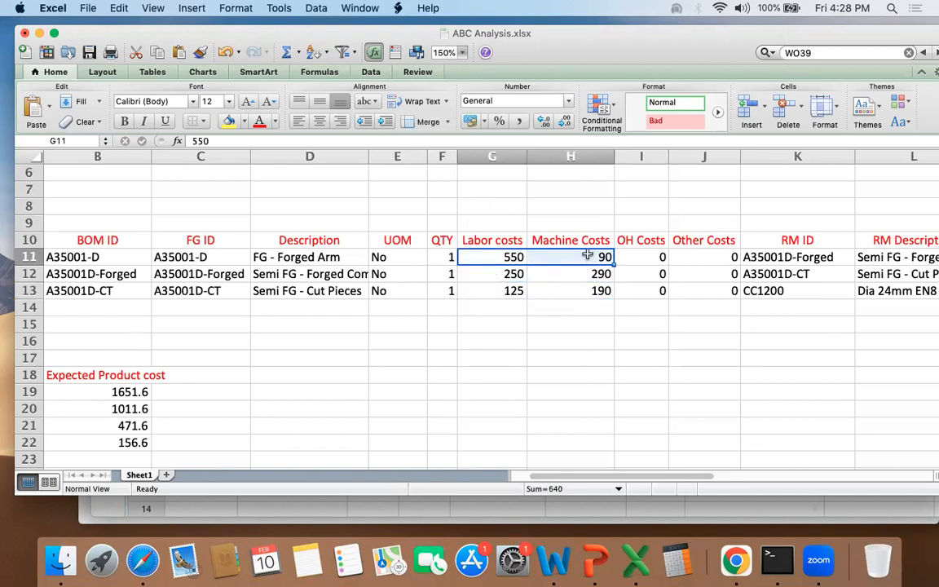
Step: Examine the labor and machine costs of the finishing and forging operations together in the BOM table
left_click_drag(603, 42, 556, 25)
left_click_drag(464, 251, 538, 272)
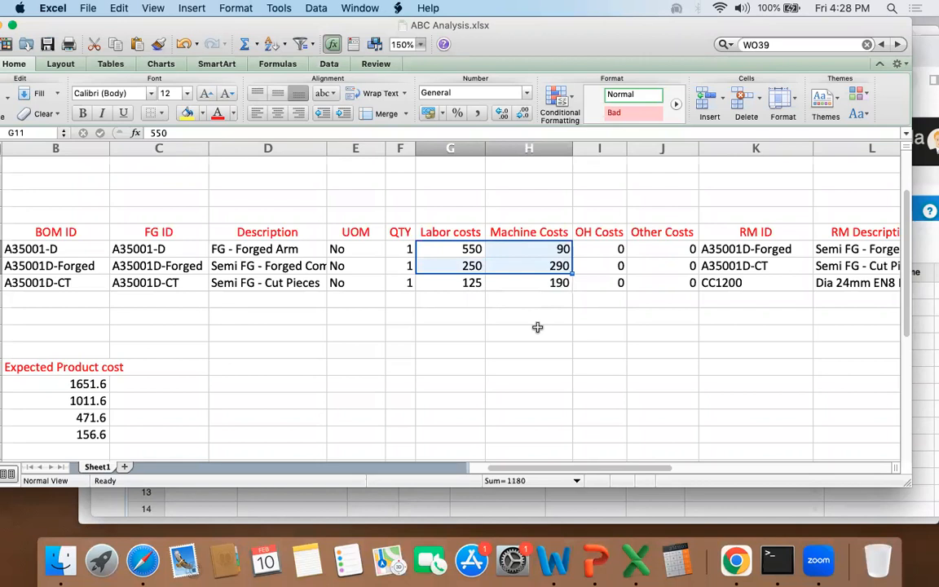
left_click_drag(628, 29, 688, 28)
scroll(372, 300, "left", 2)
scroll(372, 297, "down", 1)
scroll(372, 305, "up", 2)
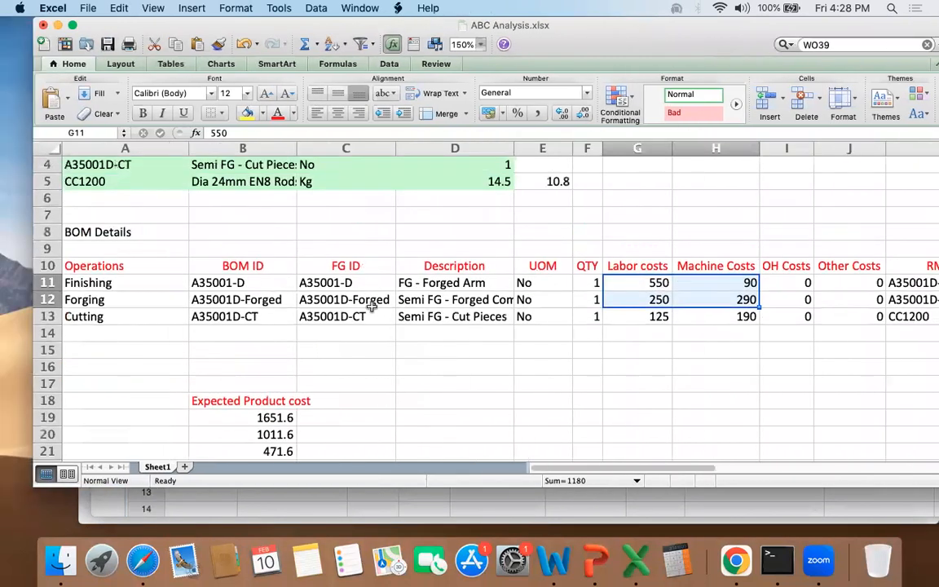
Step: Review the parts list and the BOM rows from BOM ID through Other Costs
scroll(371, 305, "up", 3)
left_click_drag(97, 172, 413, 236)
scroll(399, 287, "down", 5)
scroll(400, 287, "up", 2)
scroll(400, 287, "right", 1)
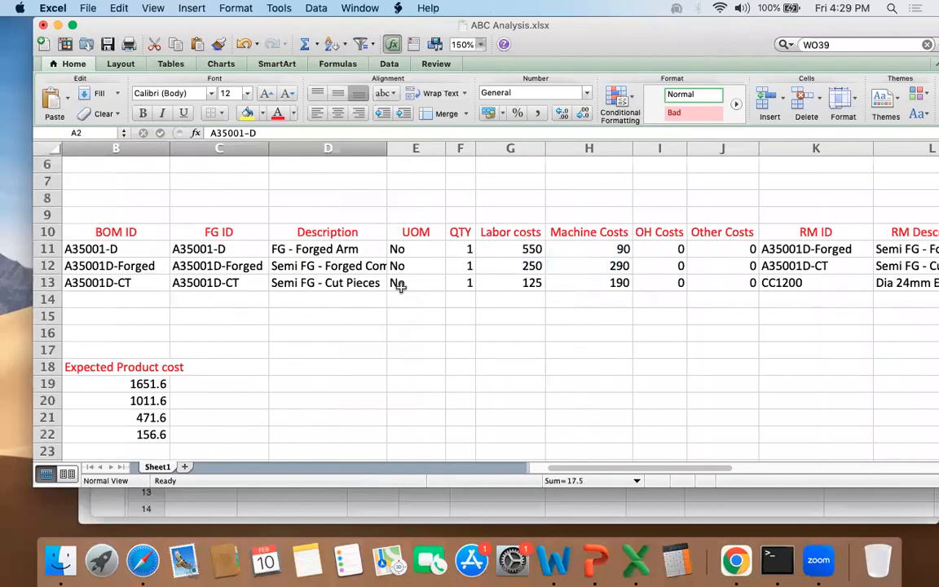
scroll(400, 287, "up", 2)
left_click_drag(106, 283, 751, 322)
Step: Copy the four parts' IDs, descriptions and UOM from the workbook into the product upload grid in Chrome, starting at row 1
left_click_drag(649, 24, 595, 63)
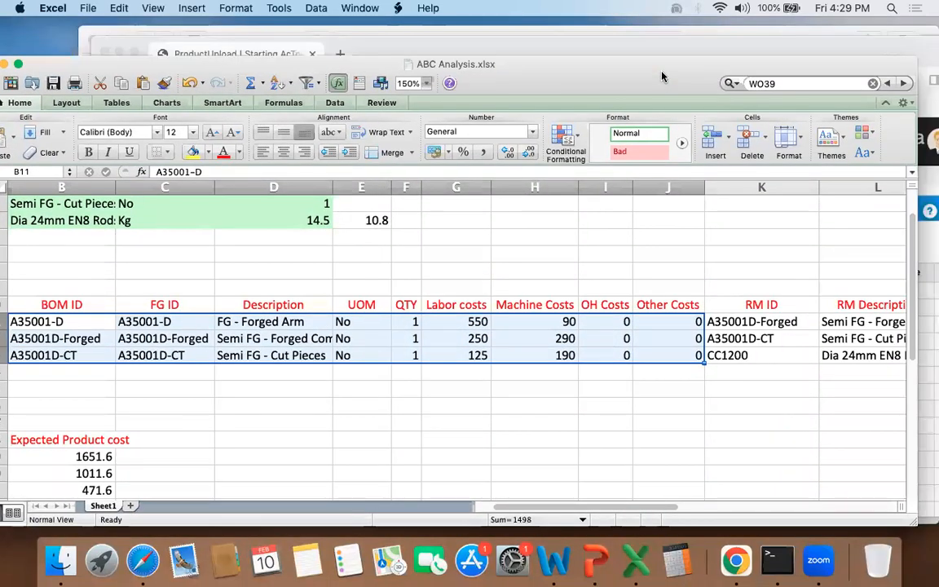
left_click_drag(659, 47, 649, 19)
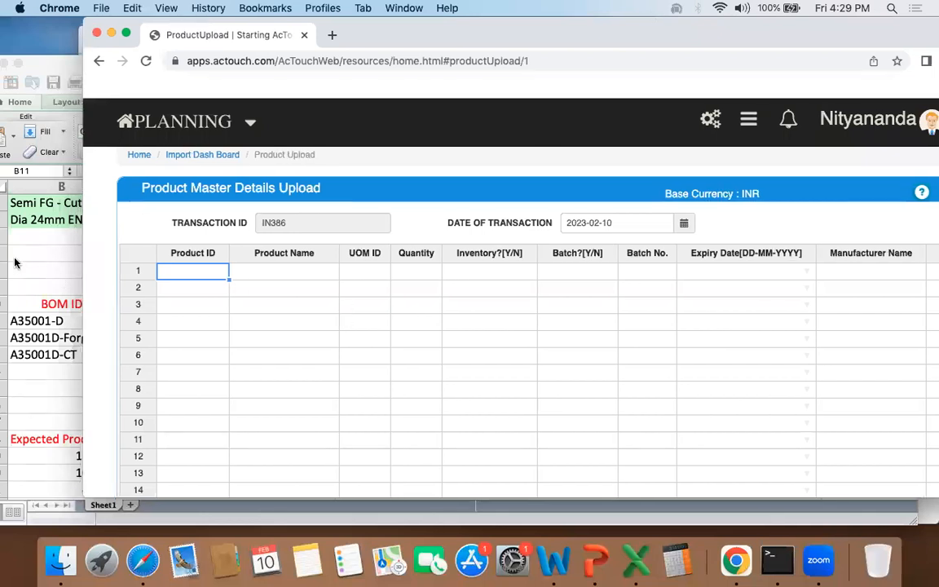
left_click(18, 260)
scroll(55, 224, "up", 3)
left_click_drag(87, 62, 180, 39)
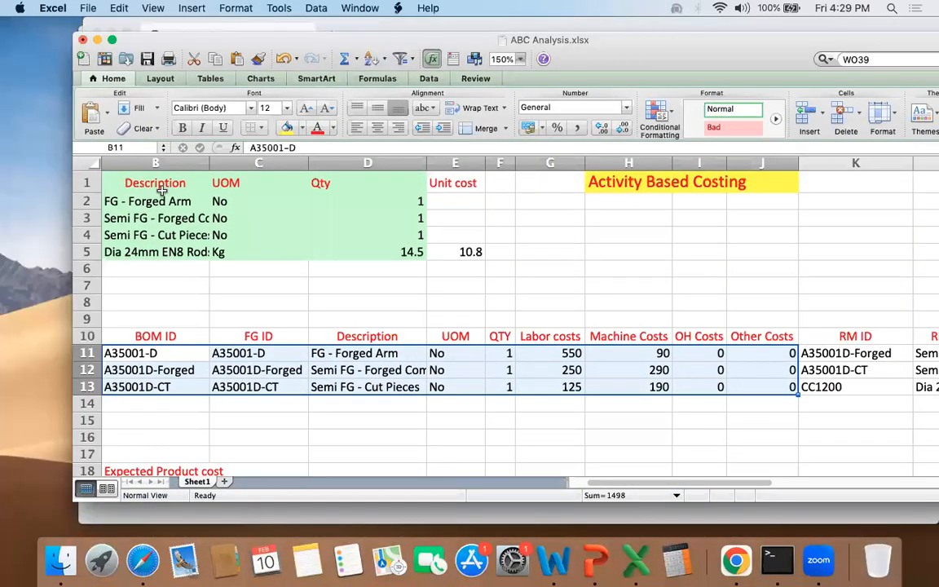
scroll(162, 190, "left", 2)
left_click_drag(159, 201, 375, 252)
key("super+c")
left_click(716, 25)
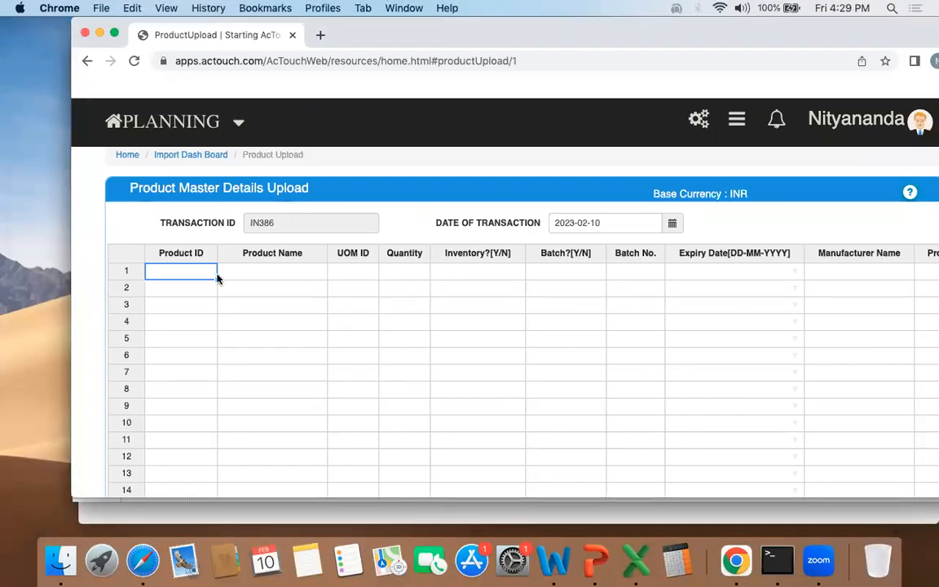
key("super+v")
Step: Set the quantity to 0 for the first three products and 14.5 for CC1200
left_click(352, 270)
key("Tab")
type("0")
key("Return")
type("0")
key("Return")
type("0")
key("Return")
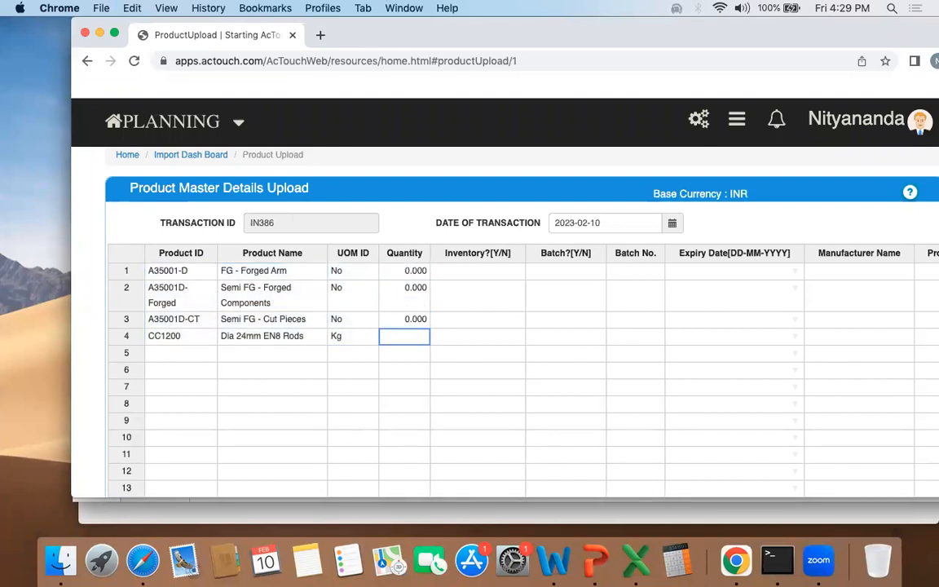
type("14.5")
key("Return")
key("Up")
Step: Check the UOM and quantity of the CC1200 rod in the ABC Analysis workbook's parts list
left_click_drag(598, 33, 757, 16)
left_click(167, 231)
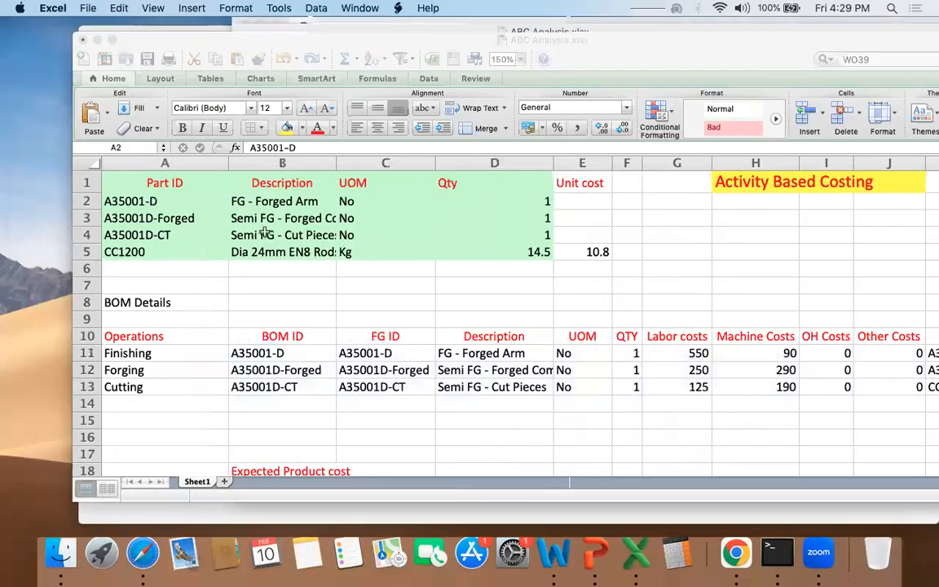
left_click(369, 251)
left_click_drag(368, 251, 520, 249)
left_click(521, 252)
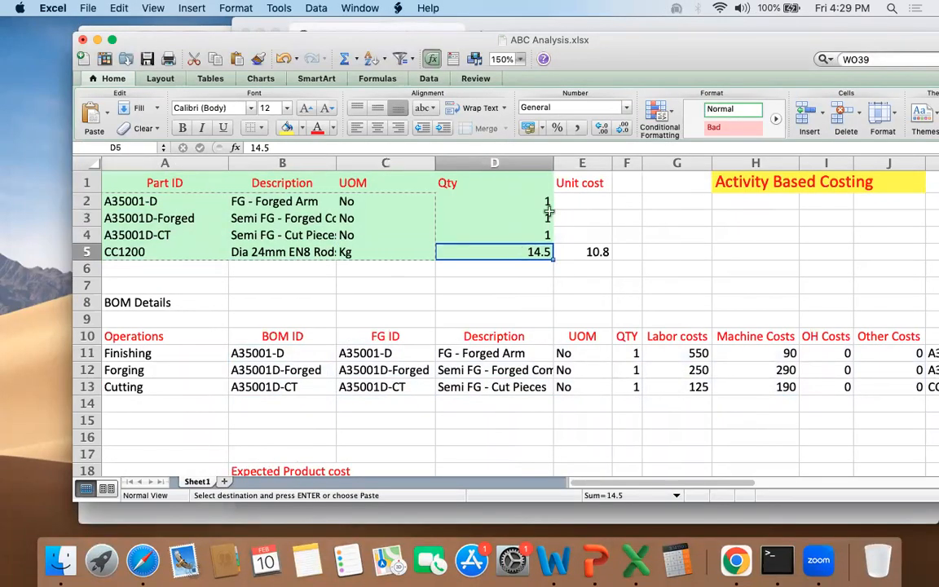
left_click_drag(651, 41, 535, 40)
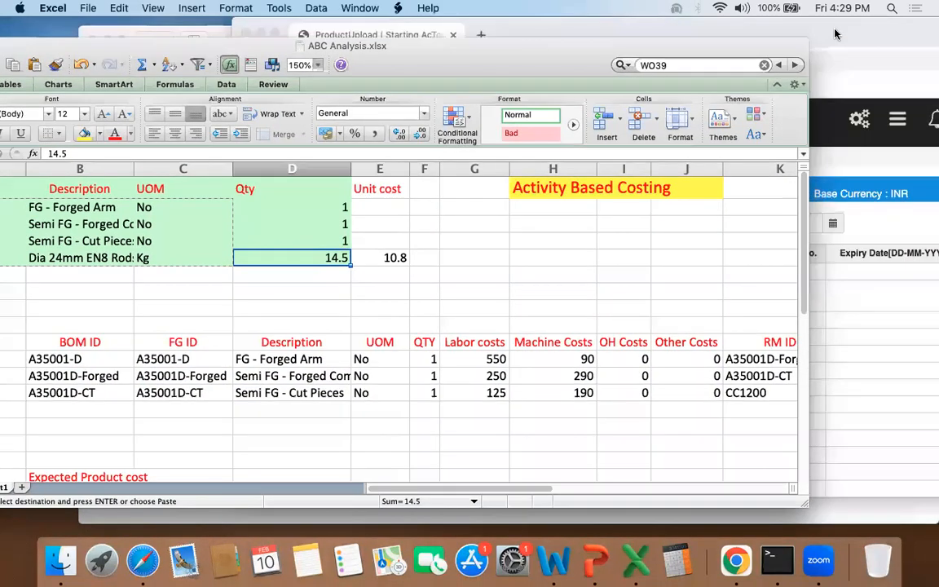
left_click_drag(835, 31, 681, 13)
Step: Back in the Chrome upload grid, set Inventory to Y and Batch to N for all four products
left_click(489, 274)
type("Y")
key("Tab")
type("N")
key("shift+Tab")
key("super+c")
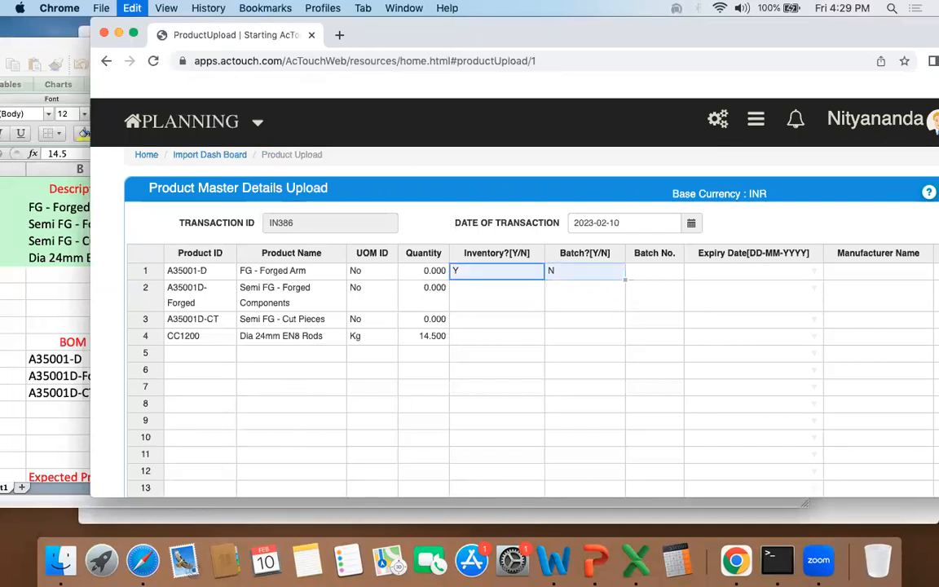
key("Down")
key("shift+Down")
key("shift+Down")
key("super+v")
Step: Enter 10.8 as the cost price of the CC1200 rod in row 4
key("Down")
key("Down")
key("Left")
key("Right")
key("Right")
key("Right")
key("Right")
key("Right")
key("Right")
key("Right")
key("Right")
key("Right")
key("Left")
key("Left")
key("Left")
key("Left")
key("Right")
key("Right")
key("Right")
key("Right")
key("Right")
key("Left")
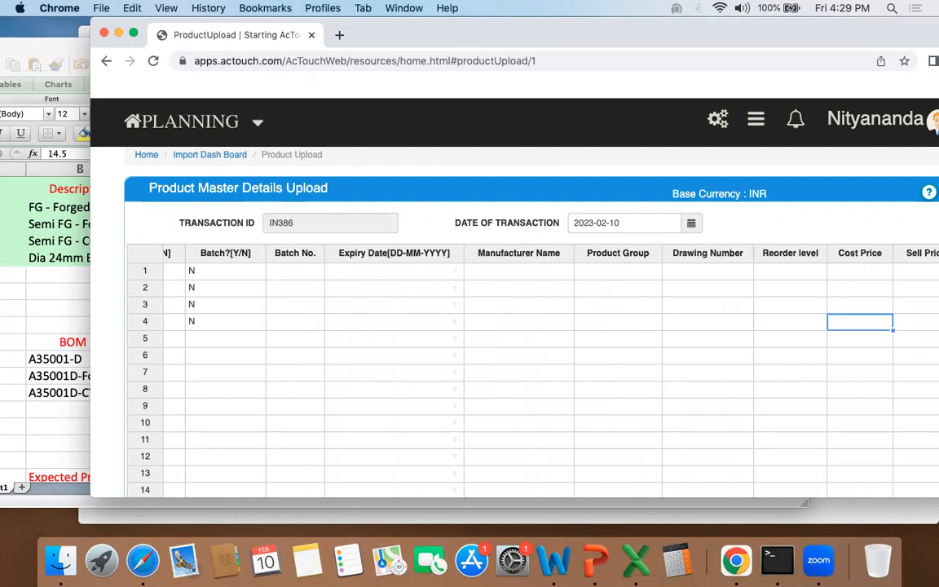
type("10.8")
key("Return")
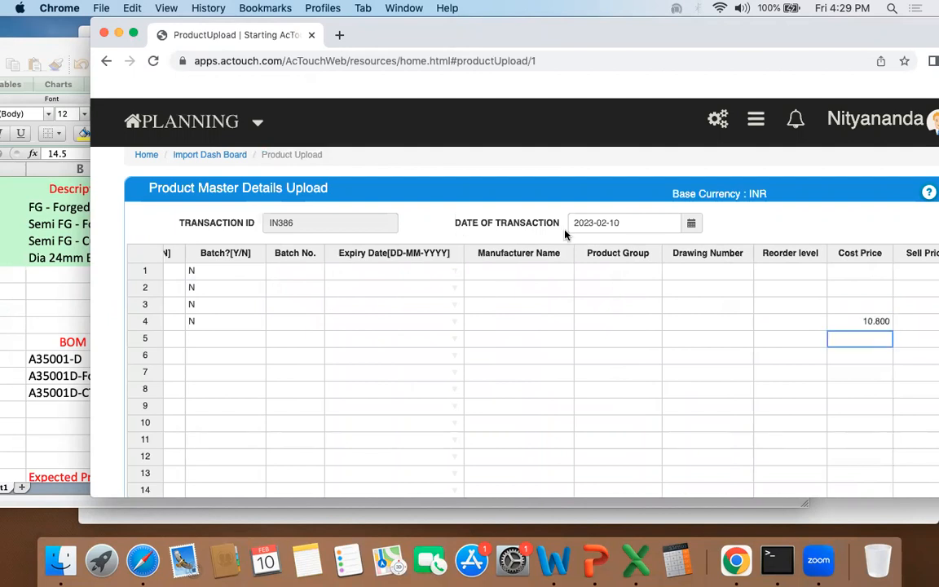
Step: Set the cost price to 0 for the finished item and both semi-finished items in rows 1 to 3
left_click(888, 274)
type("0")
key("Return")
type("0")
key("Return")
type("0")
key("Return")
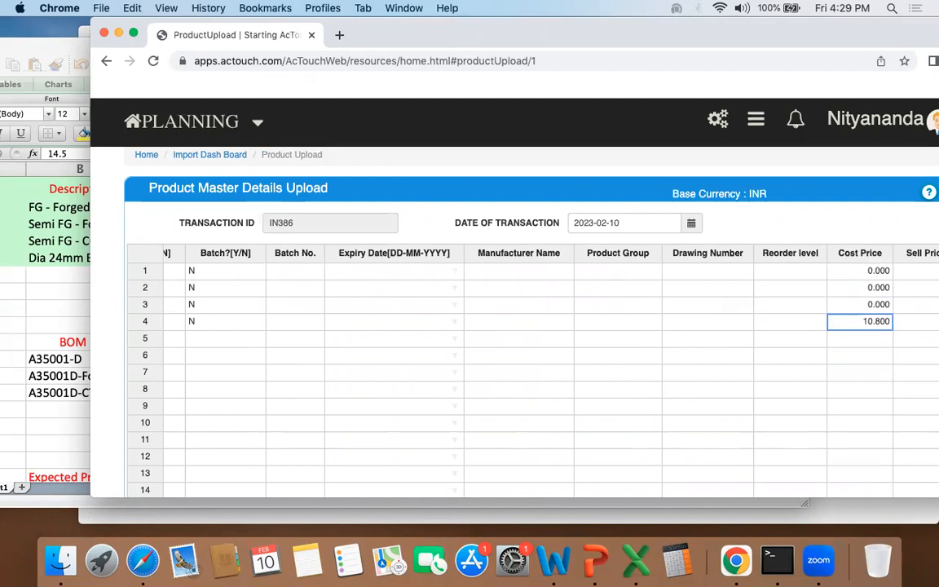
Step: Review the remaining columns of the CC1200 row in the product upload grid
key("Tab")
key("Tab")
key("Tab")
key("Tab")
key("Tab")
key("Tab")
key("Tab")
key("Tab")
key("Tab")
key("Tab")
key("Tab")
key("Tab")
key("Tab")
key("Tab")
key("shift+Tab")
key("shift+Tab")
key("shift+Tab")
key("shift+Tab")
key("shift+Tab")
key("shift+Tab")
key("shift+Tab")
key("shift+Tab")
key("shift+Tab")
key("shift+Tab")
key("shift+Tab")
key("shift+Tab")
key("shift+Tab")
key("shift+Tab")
key("shift+Tab")
key("shift+Tab")
key("shift+Tab")
key("shift+Tab")
key("shift+Tab")
key("shift+Tab")
key("shift+Tab")
key("shift+Tab")
key("shift+Tab")
key("shift+Tab")
key("shift+Tab")
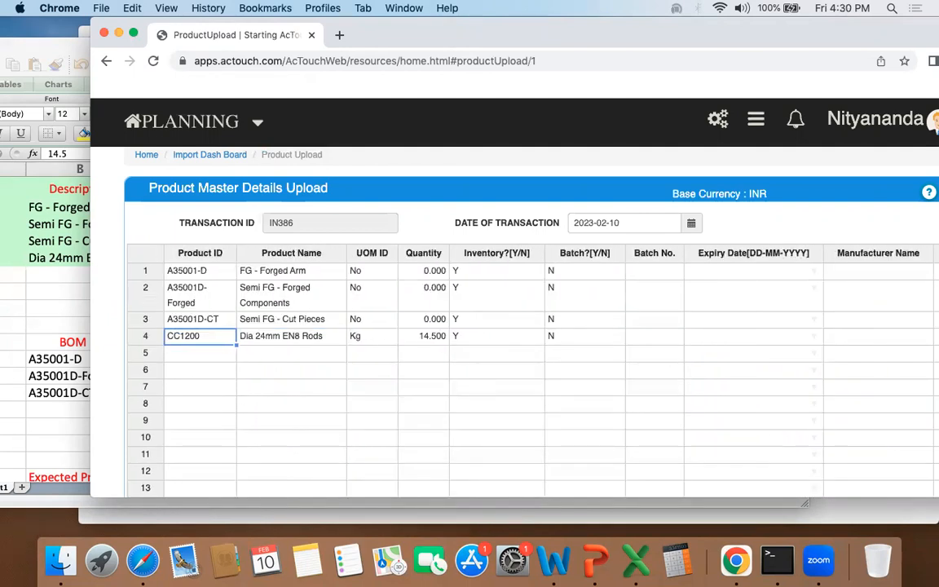
Step: Validate the entered product rows and read which entries need correction
left_click_drag(686, 38, 638, 17)
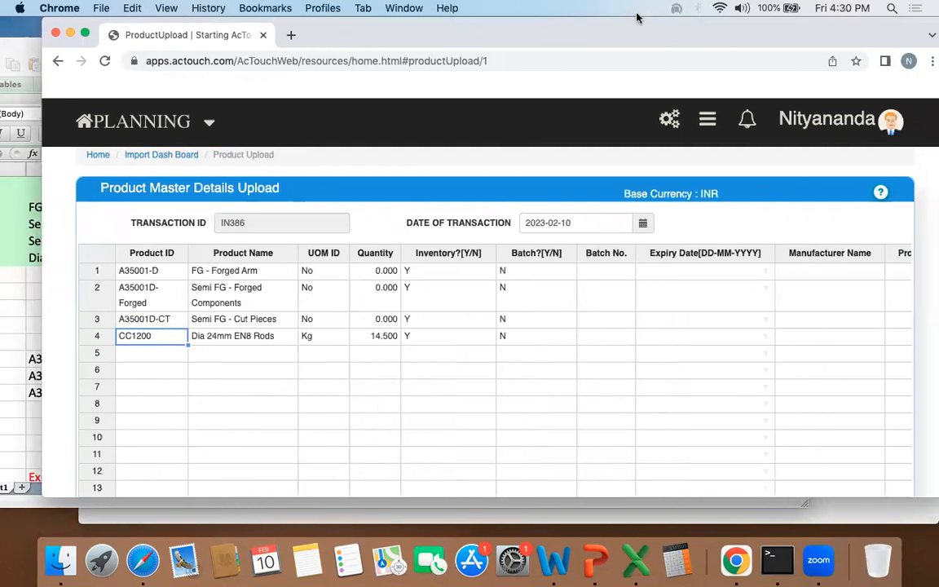
scroll(613, 354, "down", 3)
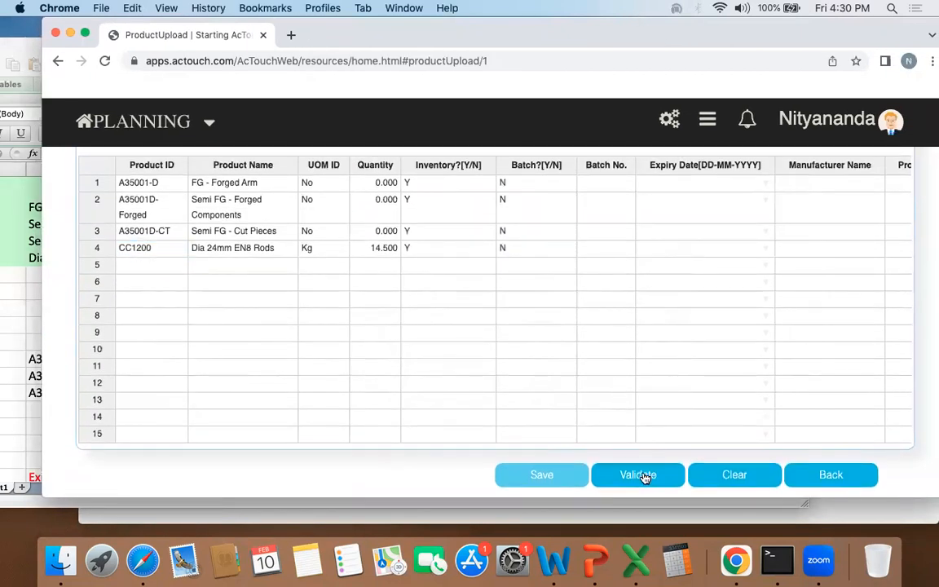
left_click(642, 475)
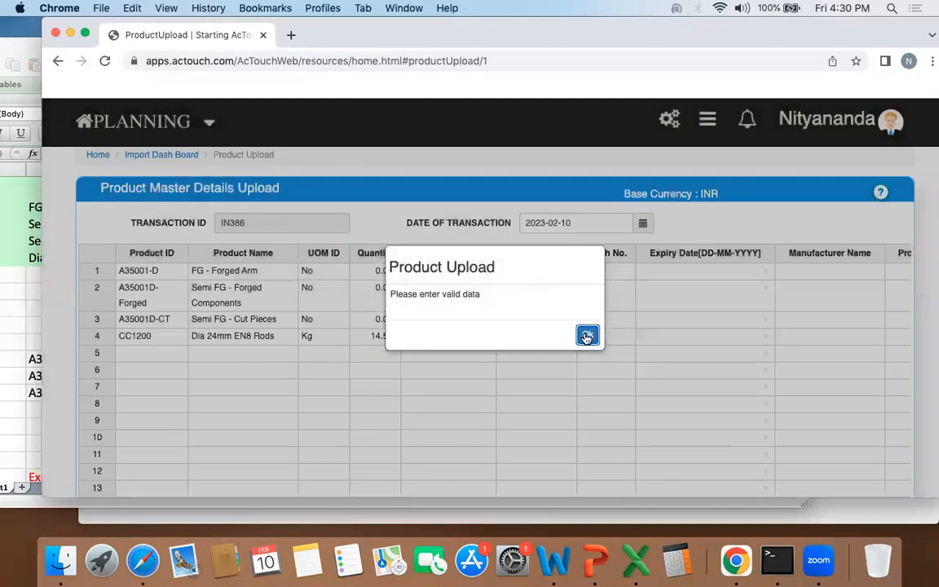
left_click(588, 336)
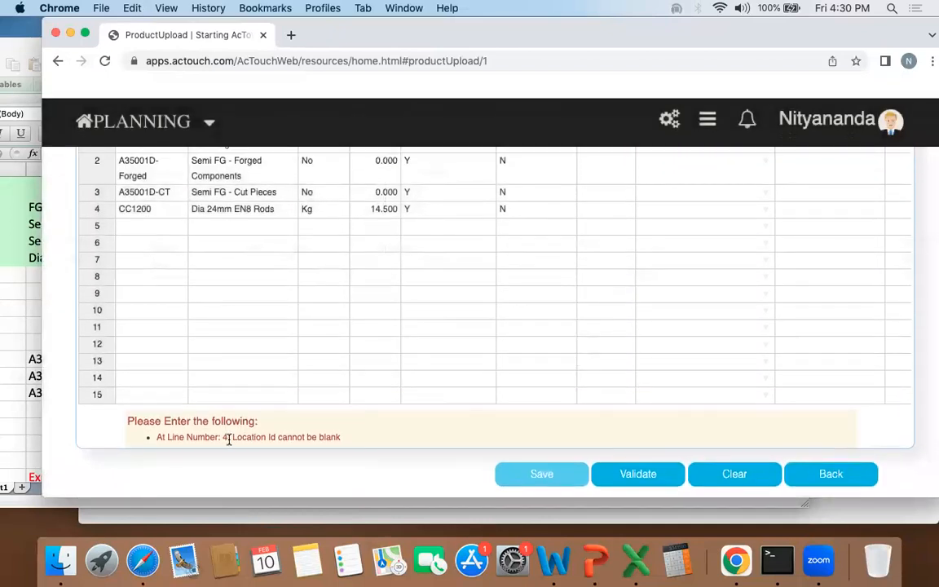
left_click_drag(224, 437, 348, 440)
left_click(443, 313)
Step: Enter STORES as the Location ID of the first product
scroll(442, 312, "up", 3)
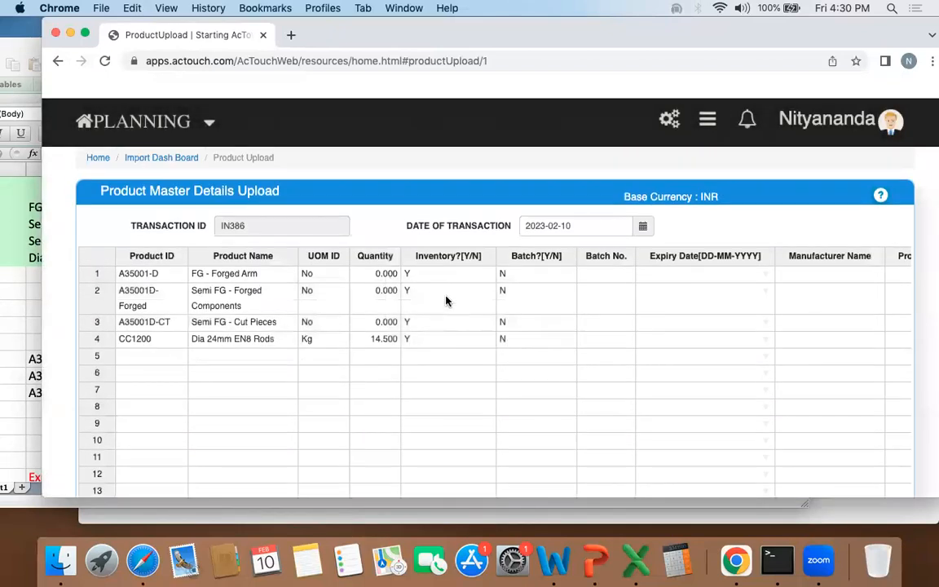
left_click(523, 269)
key("Tab")
key("Tab")
key("Tab")
key("Tab")
key("Tab")
key("Tab")
key("Tab")
key("Tab")
key("Tab")
key("Tab")
key("Tab")
key("Tab")
key("Tab")
key("Tab")
key("Tab")
key("Tab")
key("Tab")
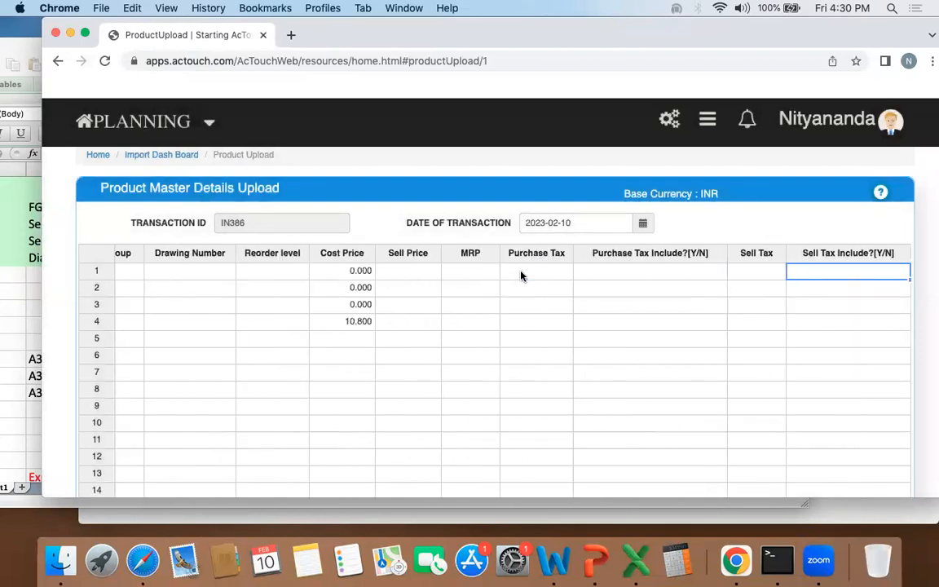
key("shift+Tab")
key("shift+Tab")
key("shift+Tab")
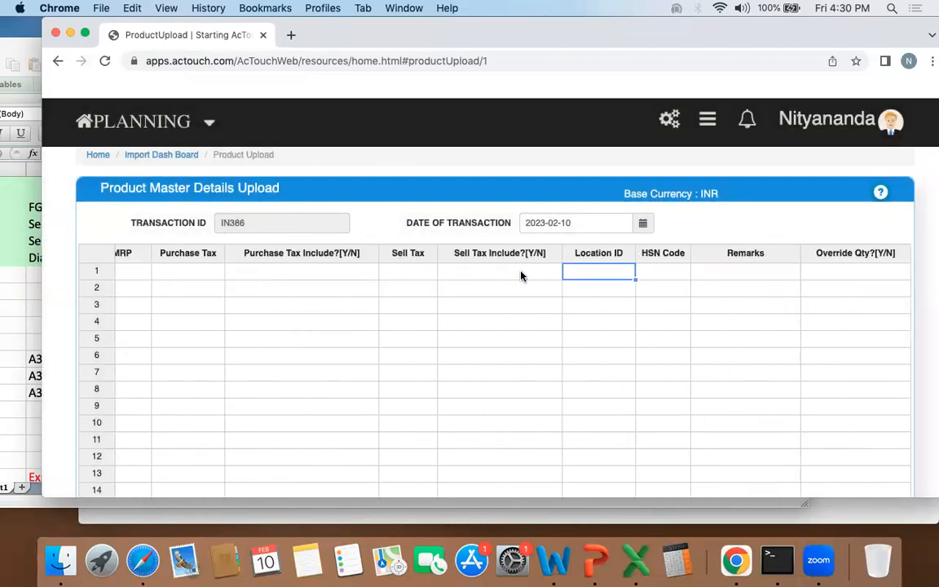
type("STORES")
key("Return")
Step: Copy the STORES location from row 1 to the other three products
key("Up")
key("super+c")
key("Down")
key("shift+Down")
key("shift+Down")
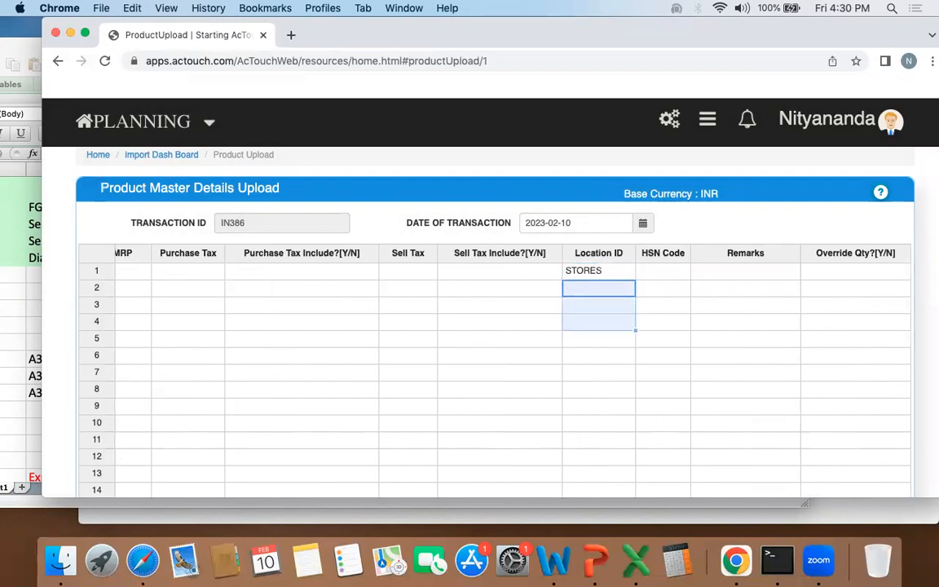
key("super+v")
key("Down")
Step: Validate the product rows again and dismiss the validation message
key("shift+Tab")
key("shift+Tab")
key("shift+Tab")
key("shift+Tab")
key("shift+Tab")
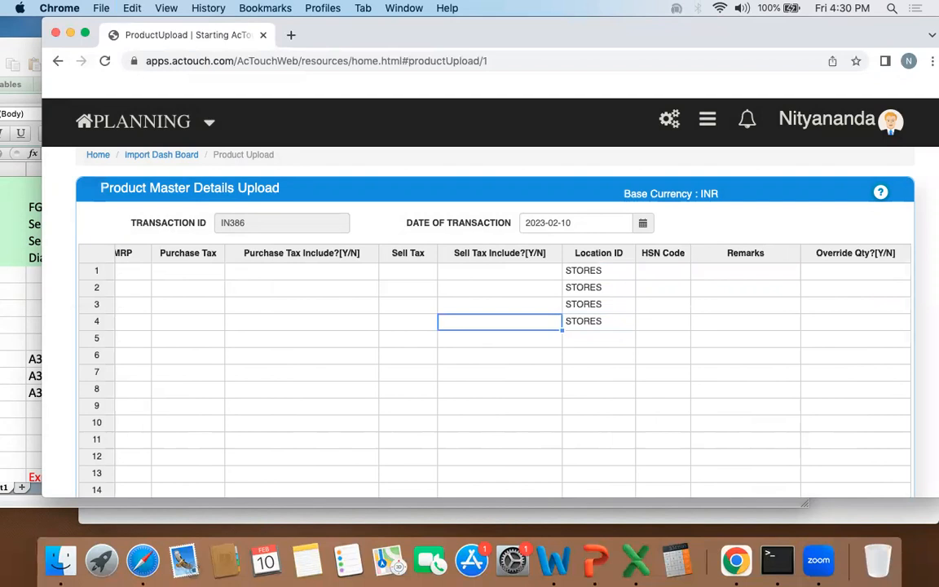
key("shift+Tab")
key("shift+Tab")
key("shift+Tab")
key("shift+Tab")
key("shift+Tab")
key("shift+Tab")
key("shift+Tab")
key("shift+Tab")
key("shift+Tab")
key("shift+Tab")
key("shift+Tab")
key("shift+Tab")
key("shift+Tab")
key("shift+Tab")
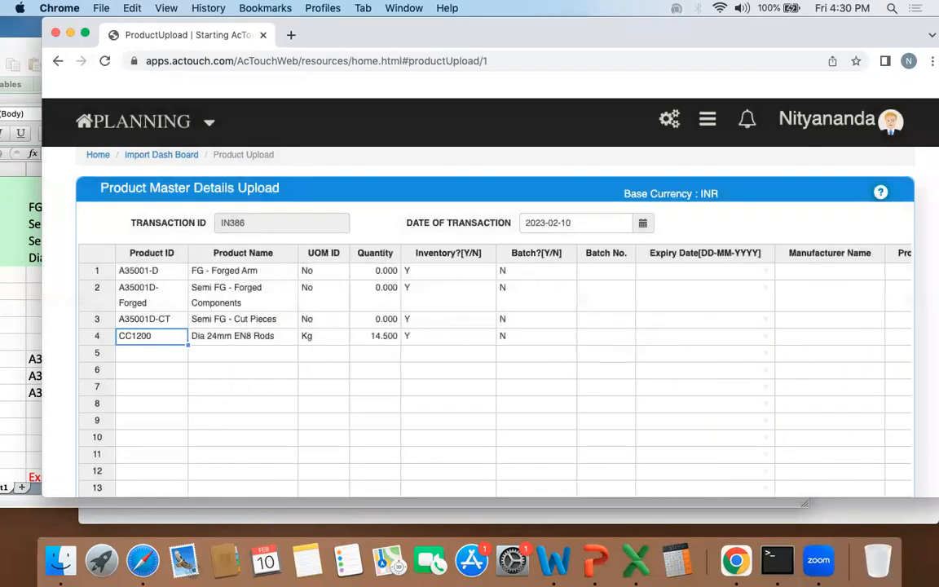
key("Tab")
scroll(501, 334, "down", 3)
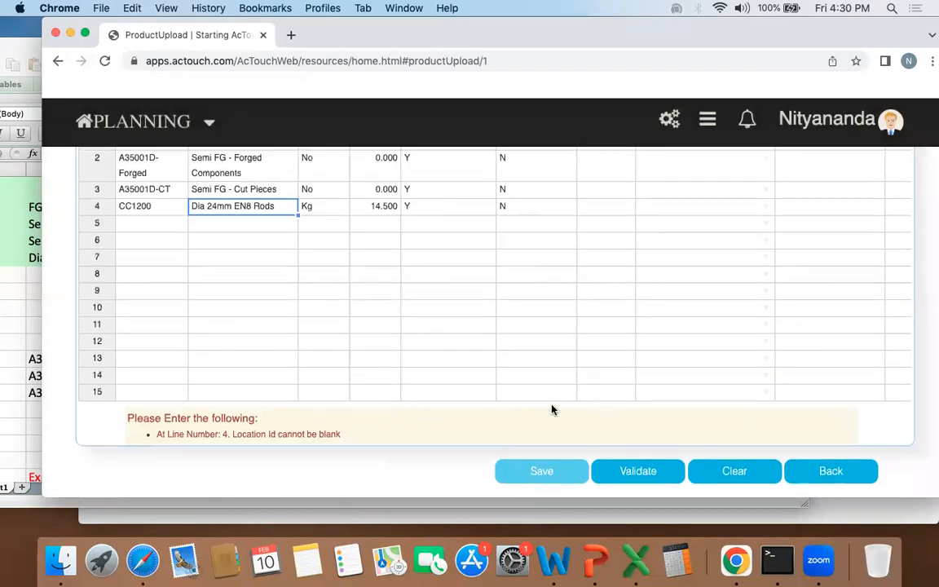
left_click(623, 474)
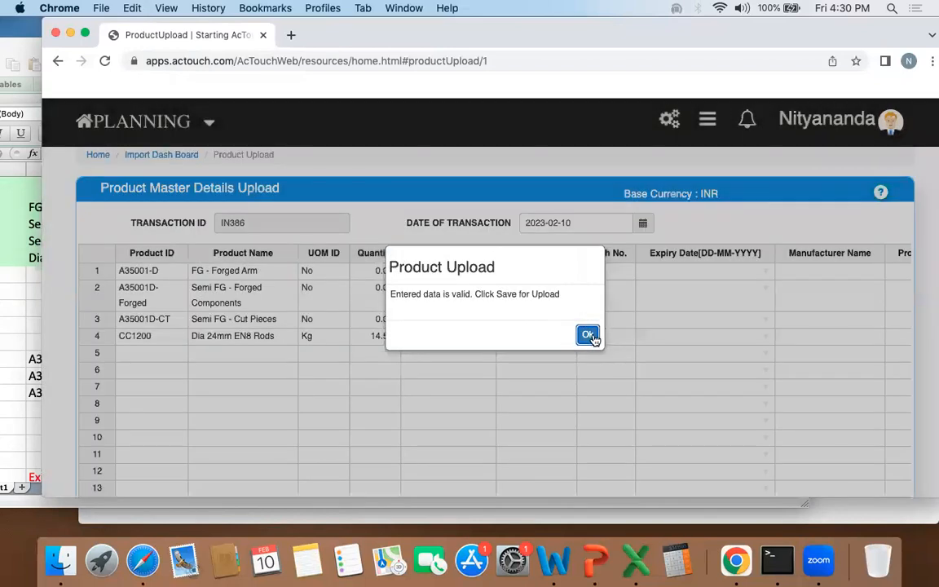
left_click(588, 336)
Step: Save the validated product rows for upload and acknowledge the upload message
scroll(429, 289, "down", 2)
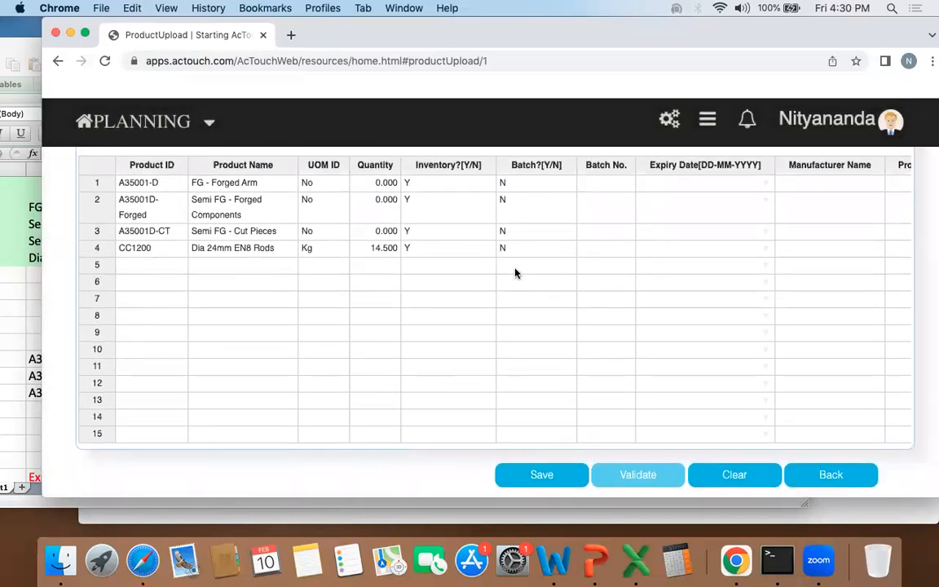
left_click(542, 476)
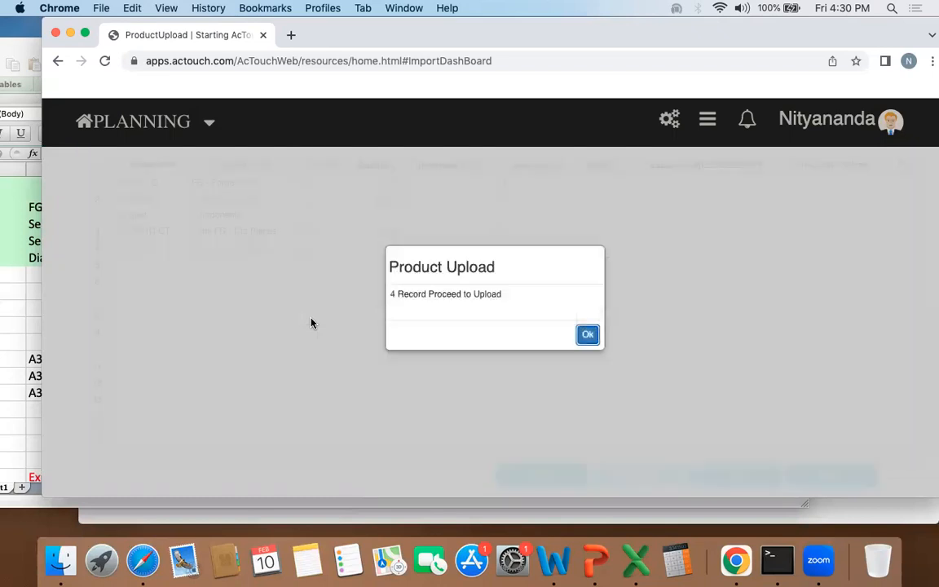
left_click(587, 333)
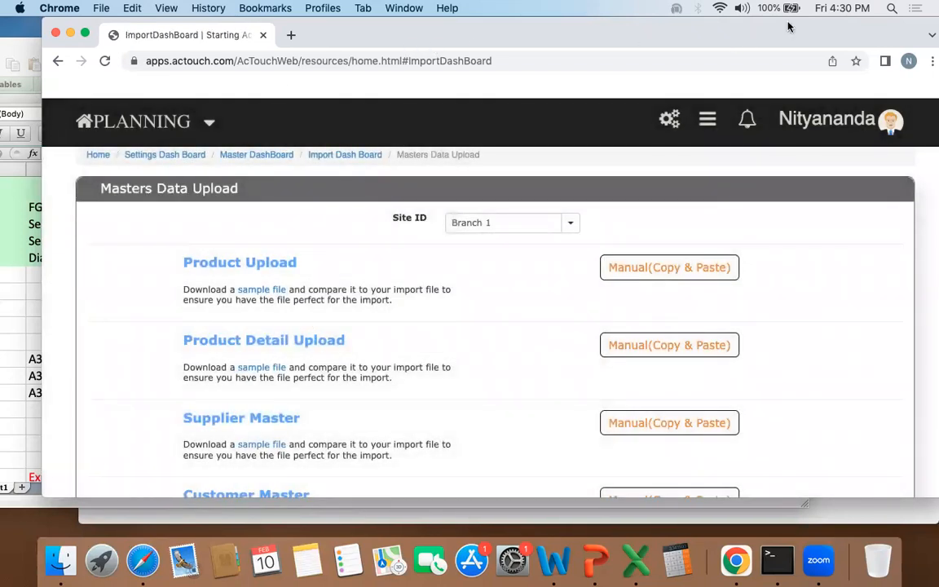
Step: Switch back to the ABC Analysis workbook and examine the three BOM rows from BOM ID through Other Costs
left_click_drag(788, 27, 938, 27)
left_click(66, 294)
left_click_drag(79, 47, 124, 7)
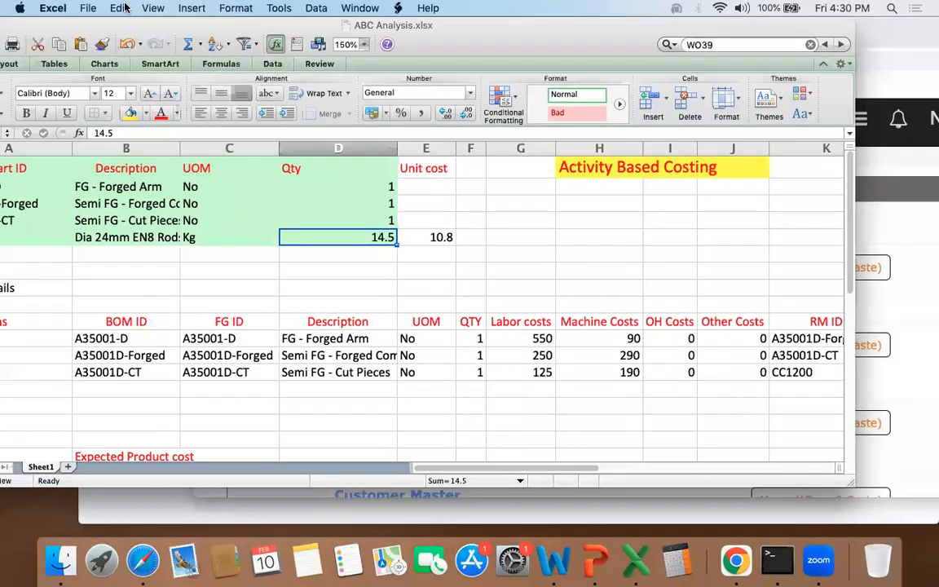
left_click(124, 314)
left_click_drag(784, 28, 860, 10)
left_click(213, 335)
key("shift+Down")
key("shift+Down")
key("shift+Right")
key("shift+Right")
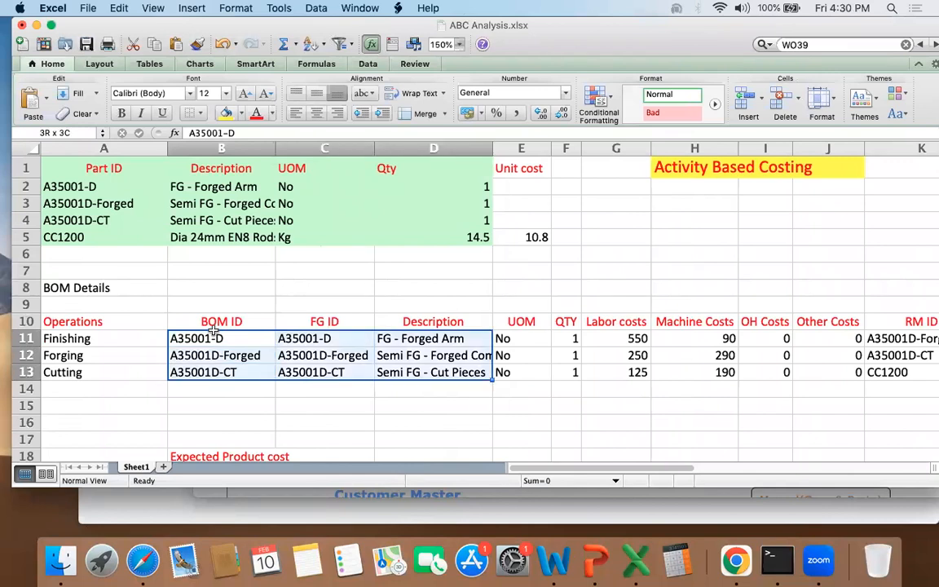
key("shift+Right")
key("shift+Right")
key("shift+Right")
key("shift+Right")
key("shift+Right")
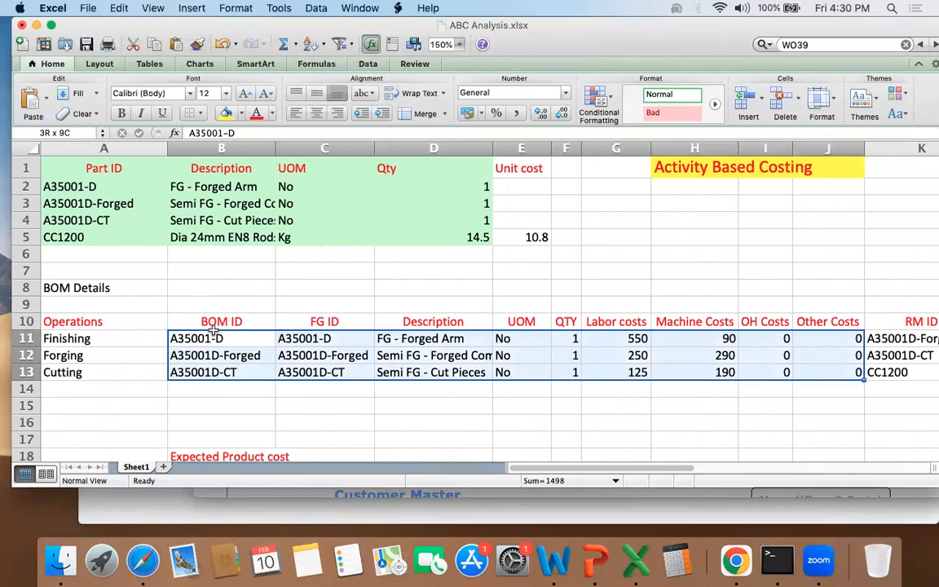
left_click(213, 334)
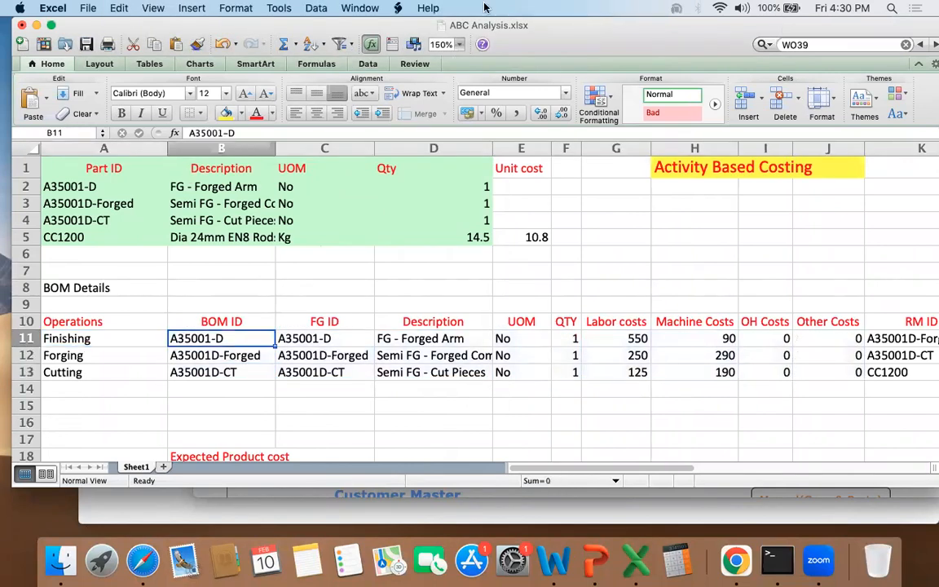
left_click_drag(627, 38, 477, 45)
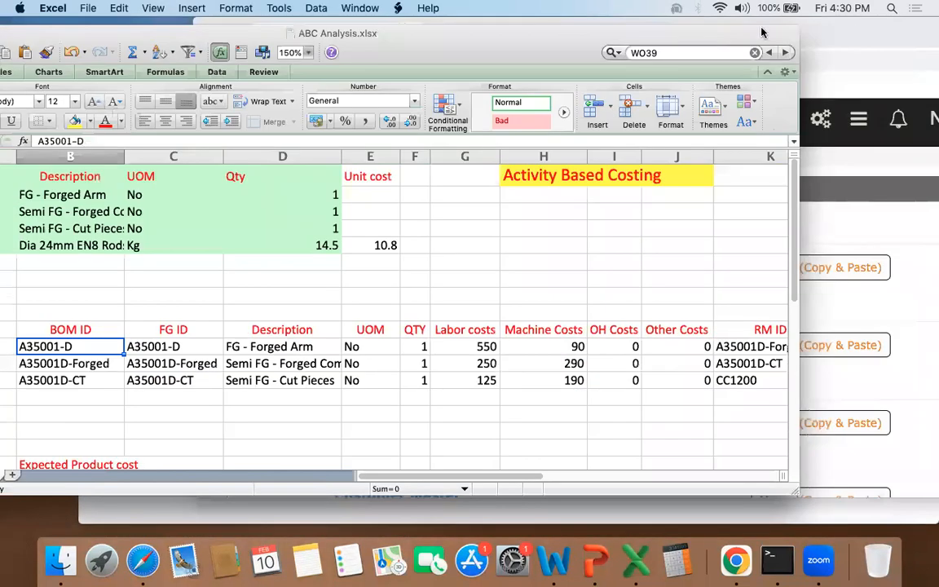
Step: Switch back to AcTouch and return from the Masters Data Upload page to the home dashboard
left_click_drag(833, 34, 707, 35)
scroll(595, 267, "down", 4)
left_click_drag(201, 387, 360, 388)
left_click(559, 379)
scroll(559, 378, "up", 10)
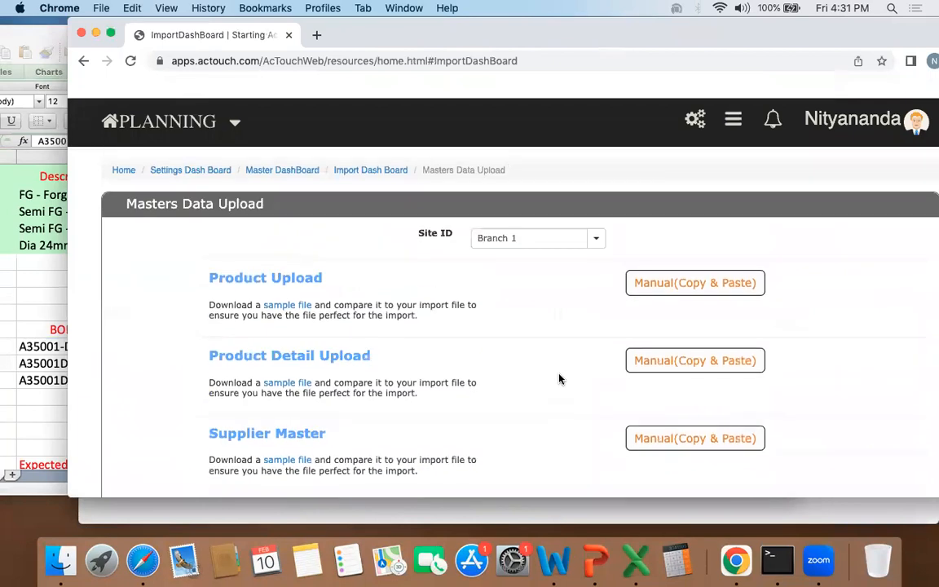
left_click(174, 154)
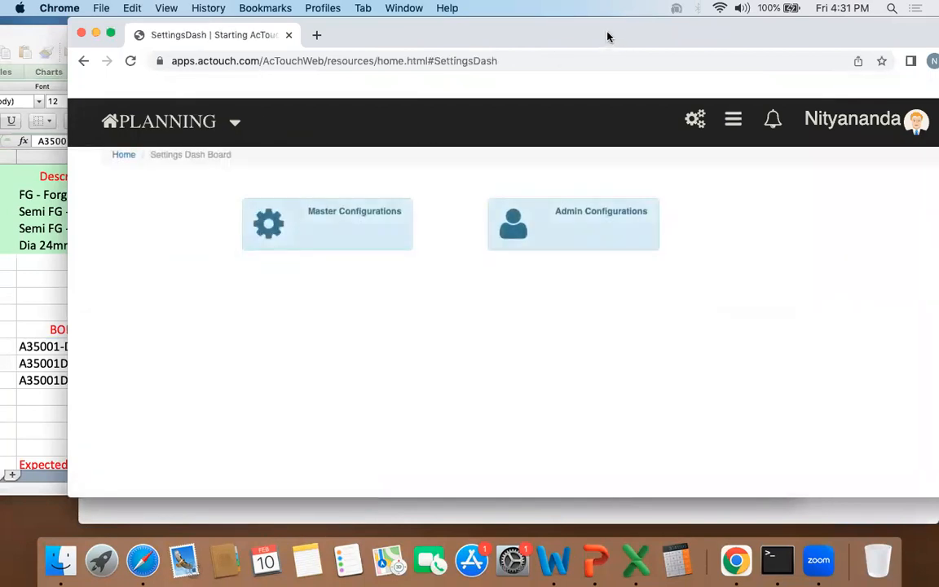
left_click_drag(608, 36, 632, 36)
left_click(147, 154)
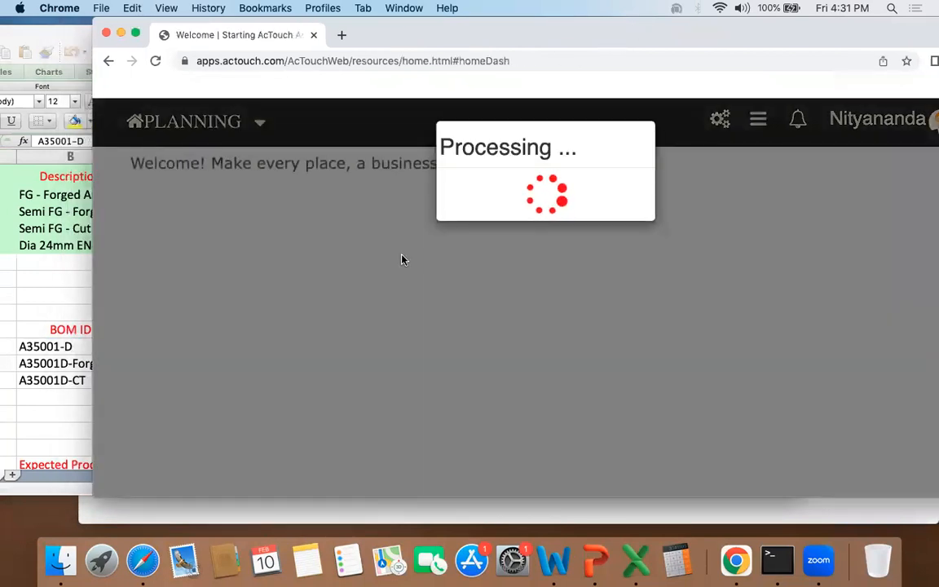
left_click_drag(673, 34, 624, 31)
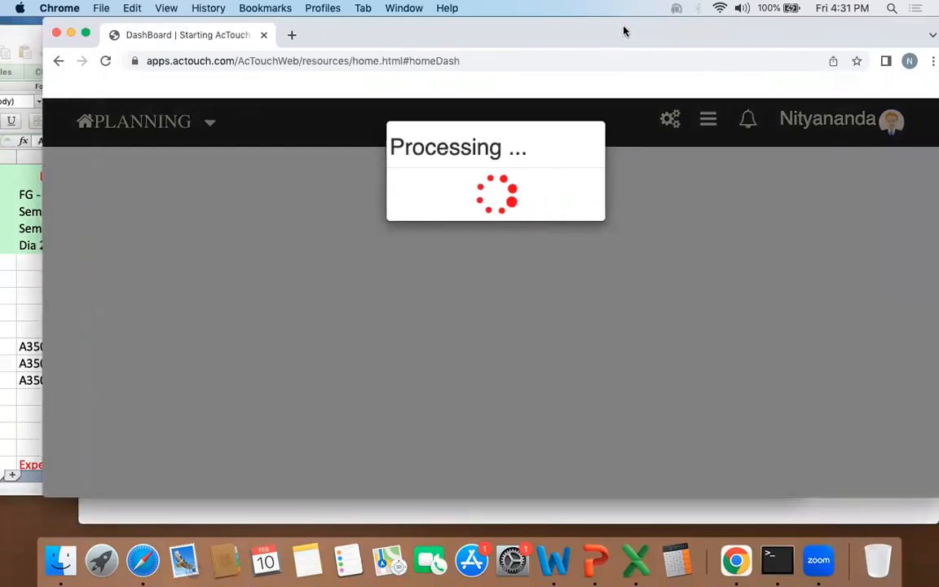
Step: Open the Bill of Material form from the Manufacturing dashboard
scroll(185, 334, "down", 2)
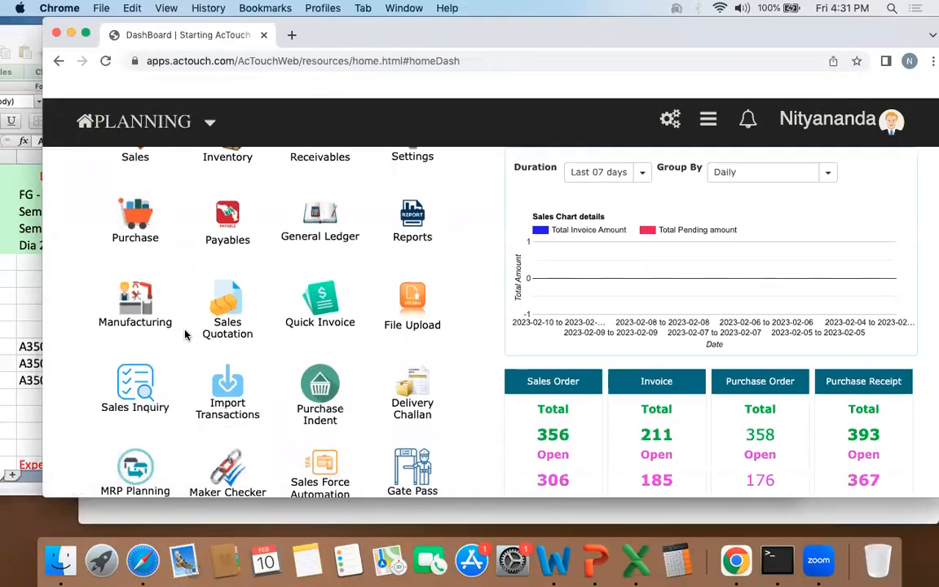
left_click(139, 292)
left_click_drag(595, 24, 618, 24)
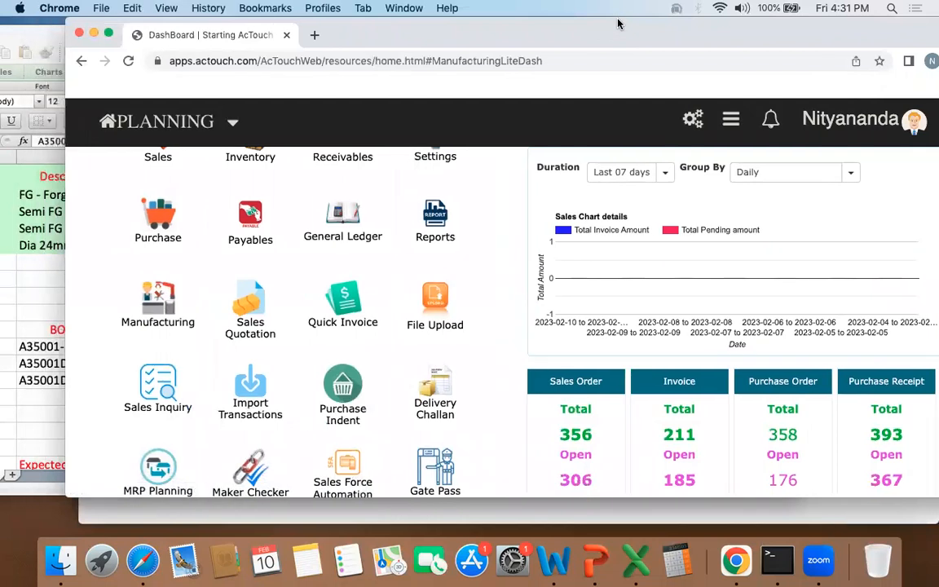
key("super+minus")
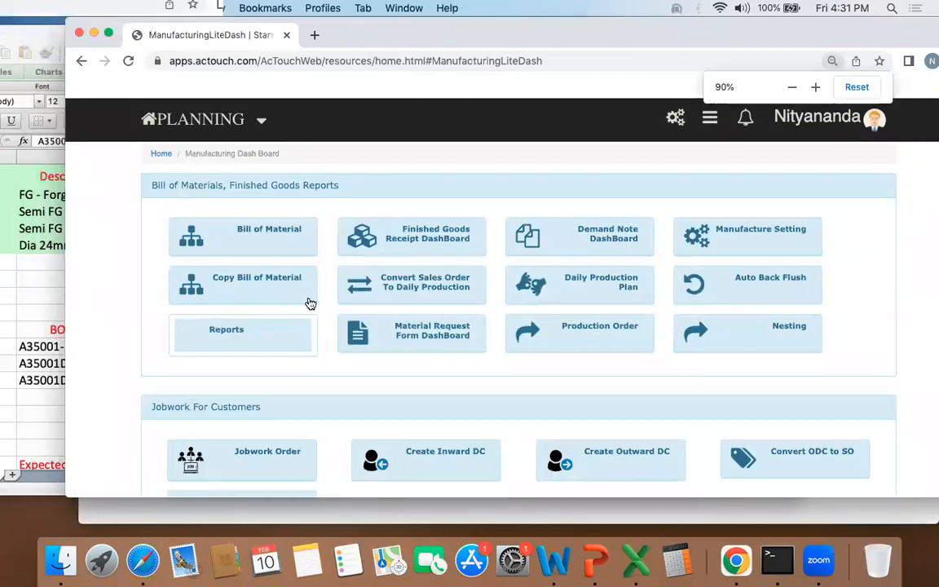
left_click(281, 230)
left_click_drag(623, 41, 597, 41)
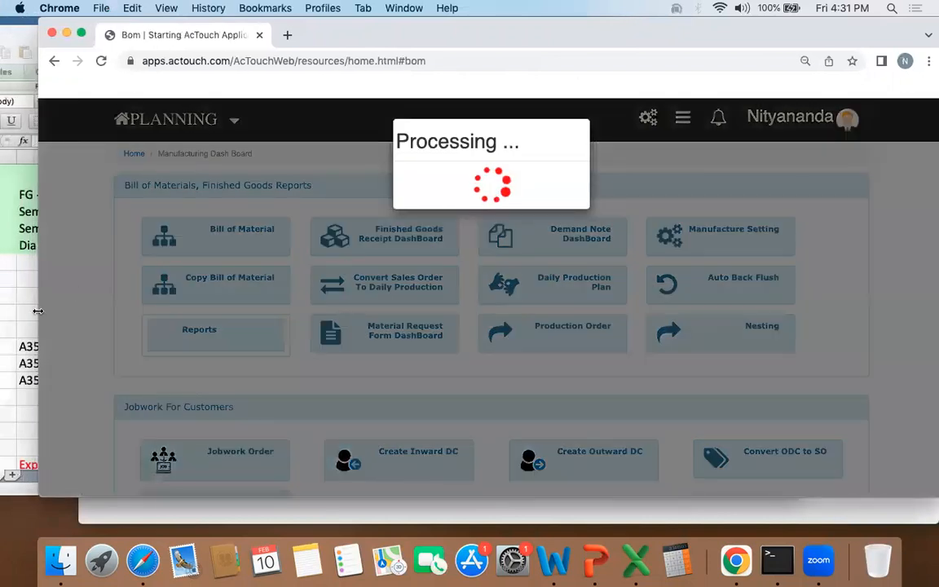
Step: Copy A35001D-CT from the workbook's BOM list and enter it as both the BOM ID and the Finished Goods ID
left_click(211, 280)
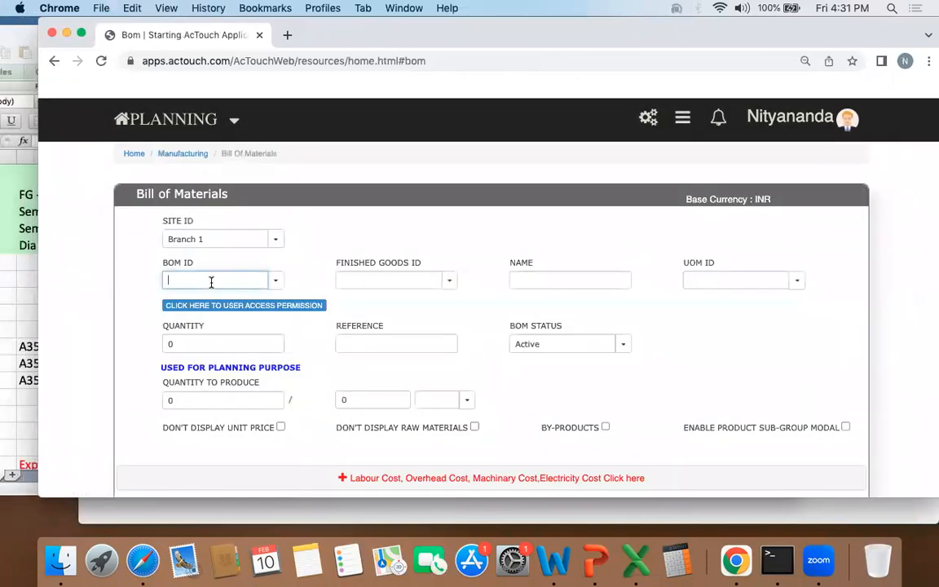
left_click(21, 293)
left_click(91, 380)
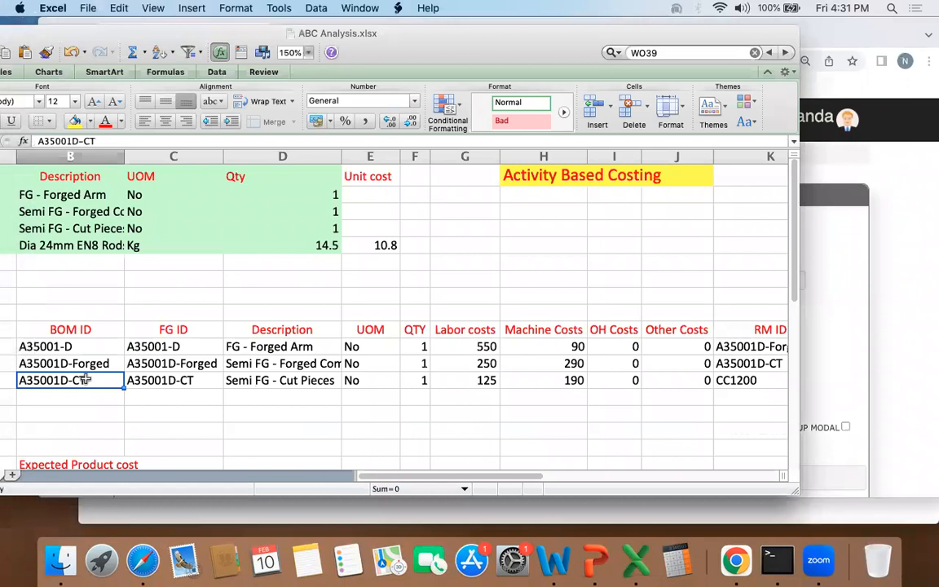
scroll(275, 377, "down", 3)
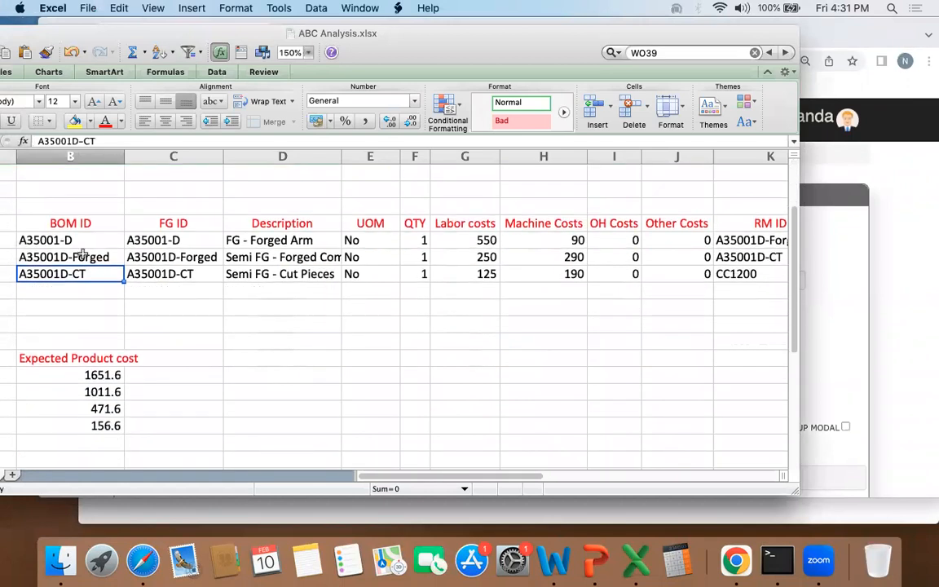
key("super+c")
key("super+Tab")
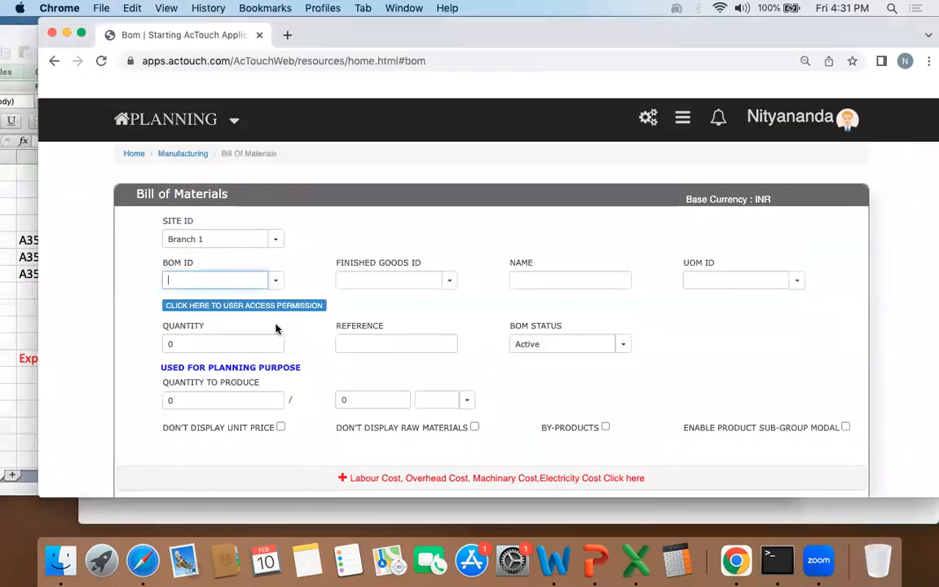
key("super+v")
left_click(377, 281)
key("super+v")
left_click(379, 299)
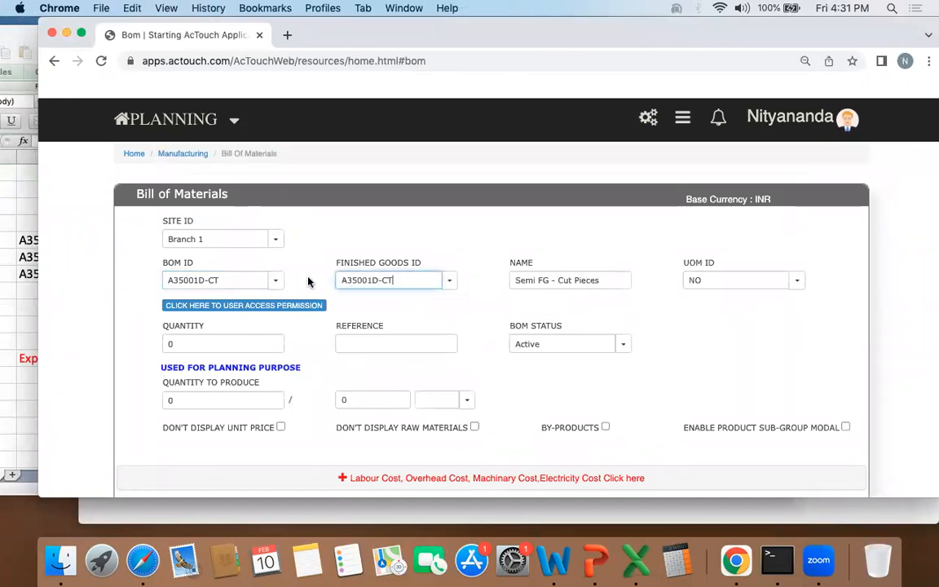
Step: Set the BOM quantity for the cut pieces to 1
left_click(211, 344)
type("1")
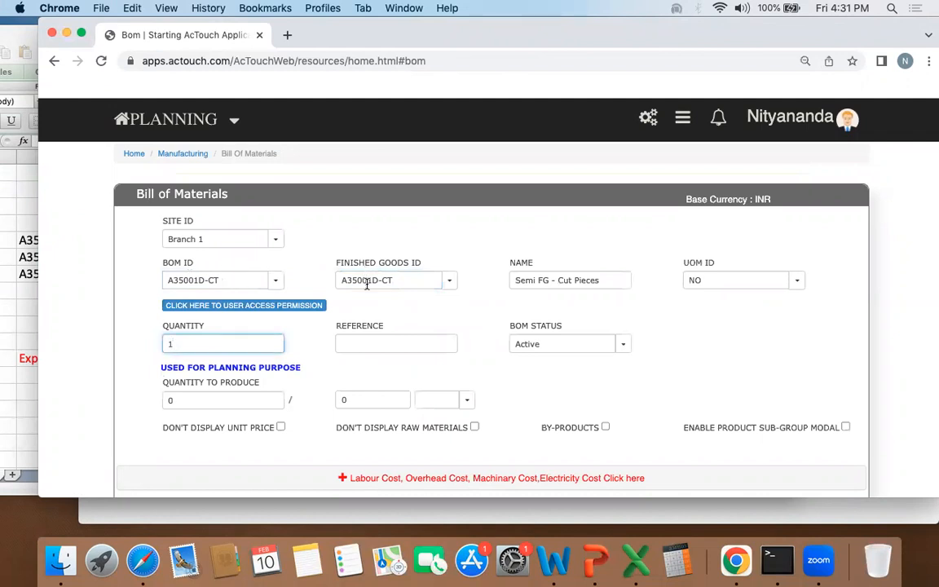
left_click(295, 351)
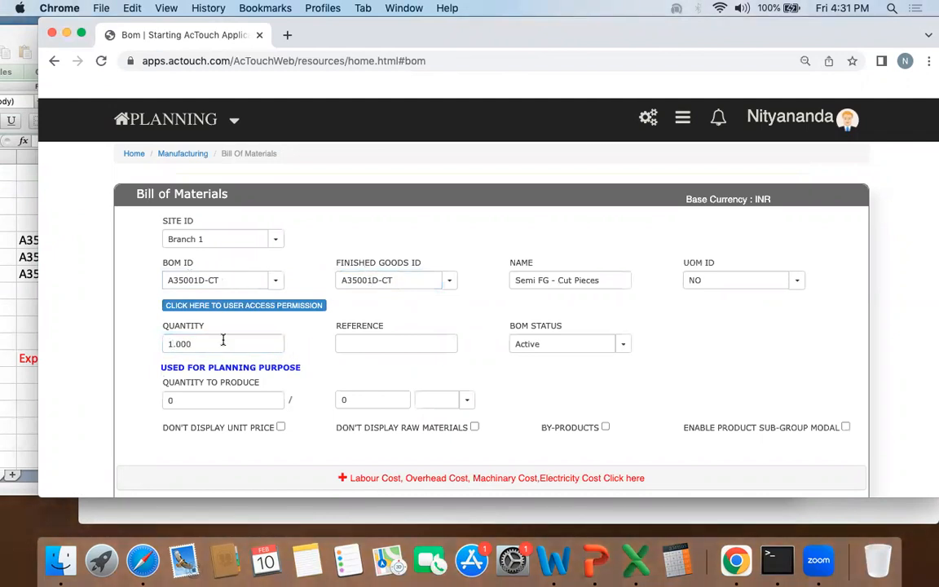
Step: Add a raw material row using CC1200 (Dia 24mm EN8 Rods) copied from the workbook, with a quantity of 14.5
scroll(220, 343, "down", 5)
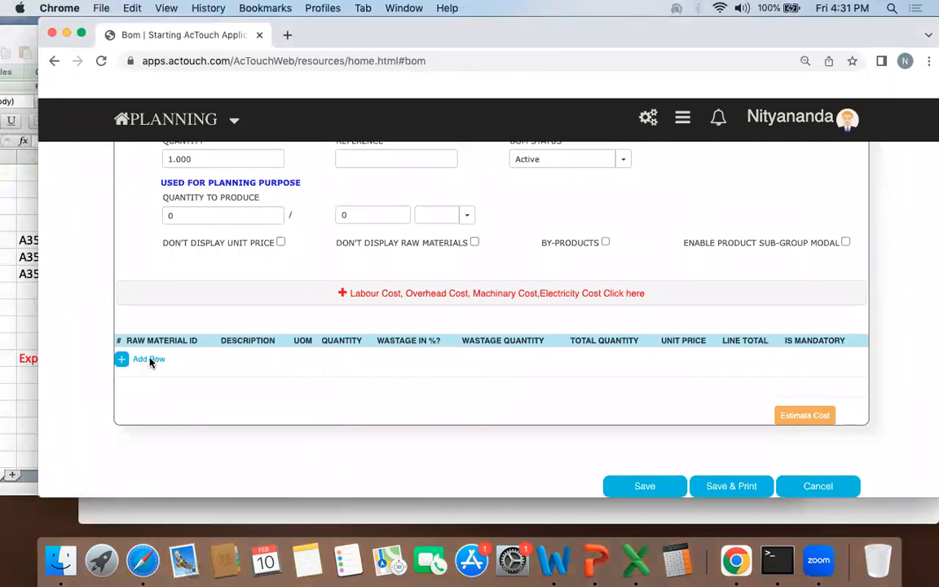
left_click(143, 359)
left_click(18, 356)
left_click(656, 272)
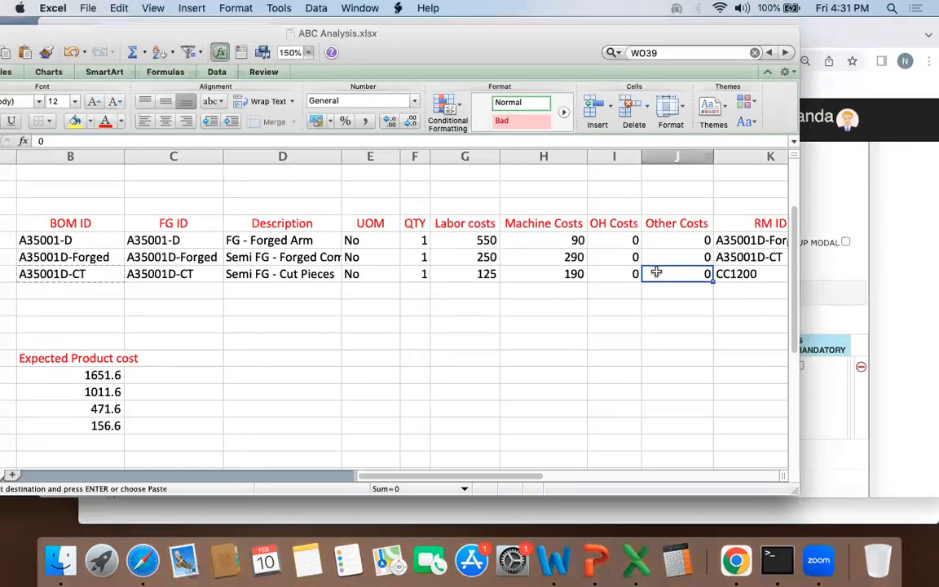
key("Right")
key("super+c")
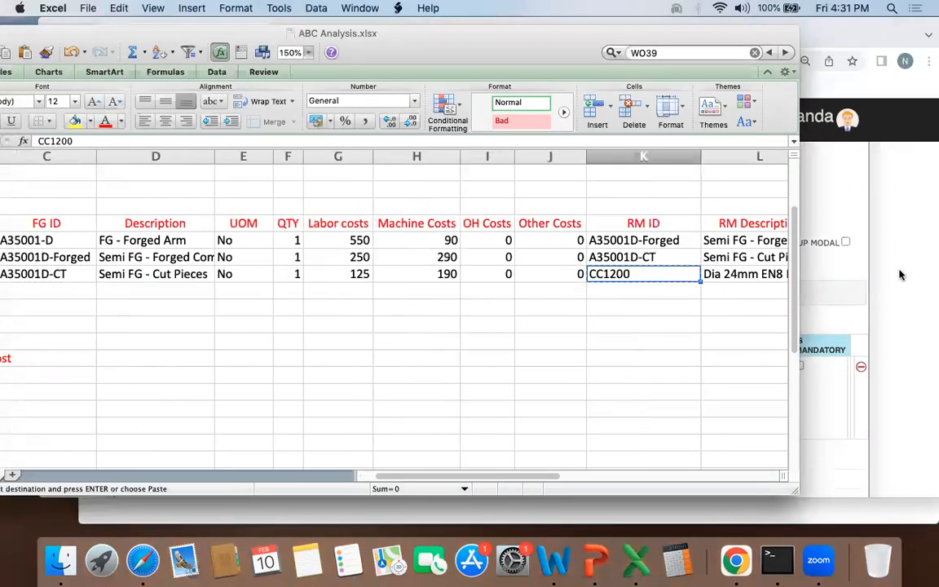
key("super+Tab")
left_click(188, 365)
key("super+v")
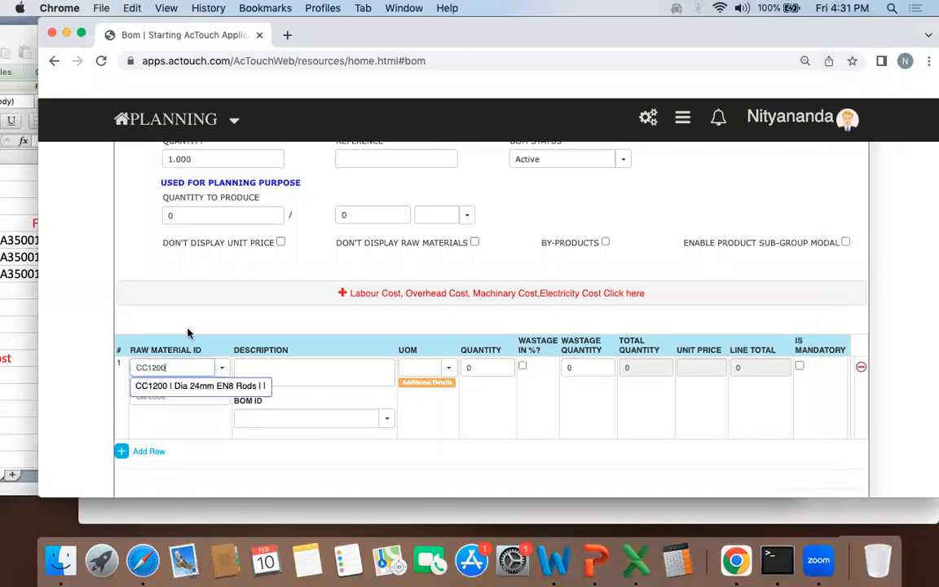
left_click(199, 388)
left_click(497, 366)
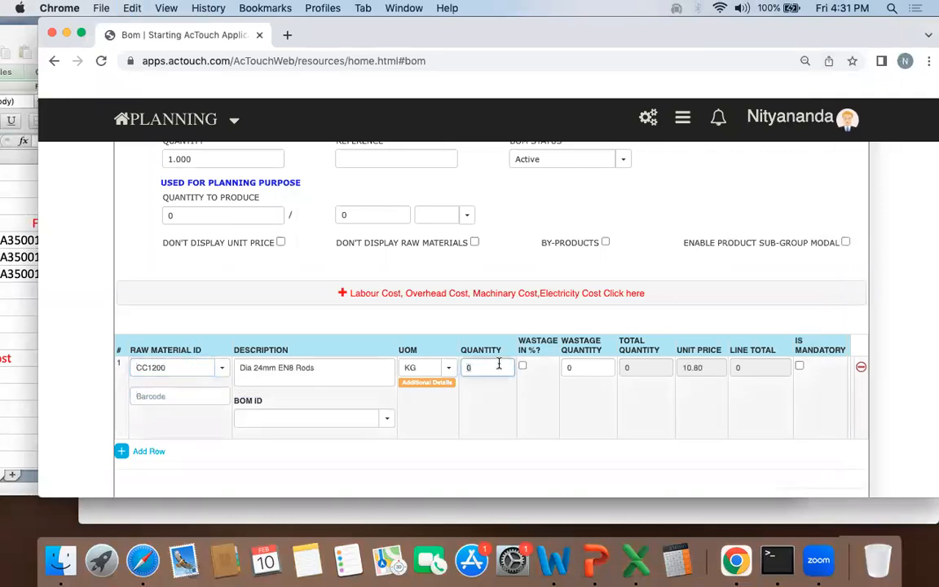
left_click(532, 433)
Step: Switch to the workbook and examine the A35001D-CT row's raw material, UOM, quantity, labor and machine costs
left_click(5, 316)
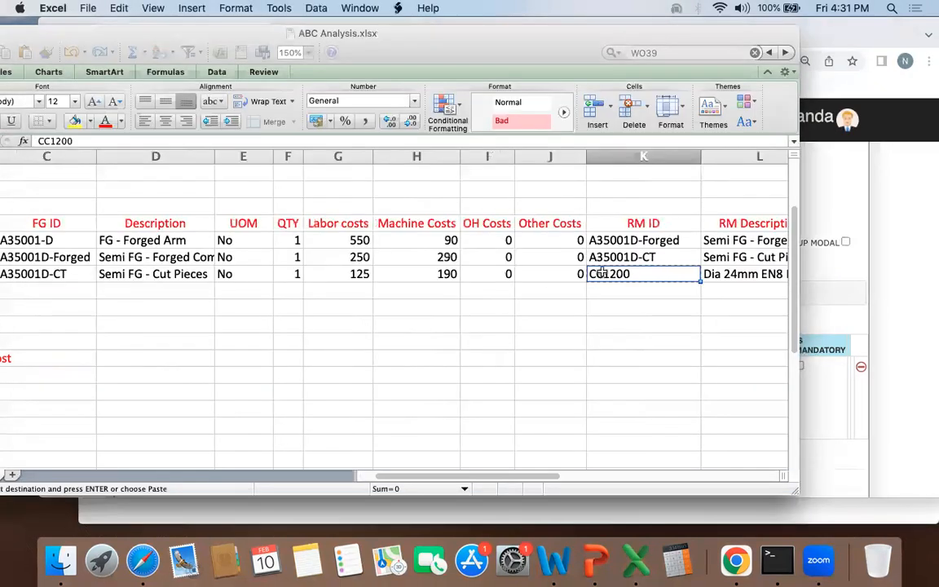
key("Right")
key("Right")
key("Right")
key("Right")
key("Left")
key("Left")
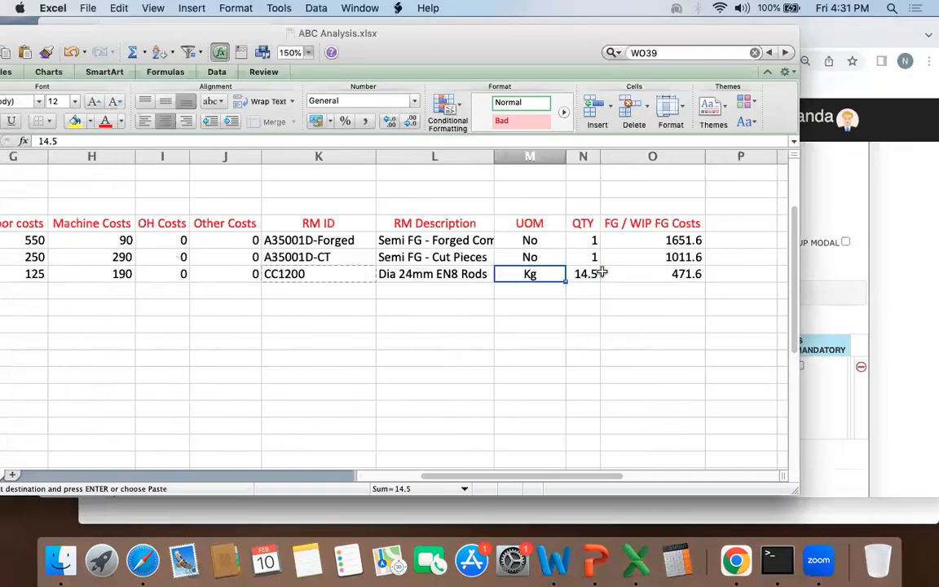
key("Left")
key("shift+Left")
key("shift+Left")
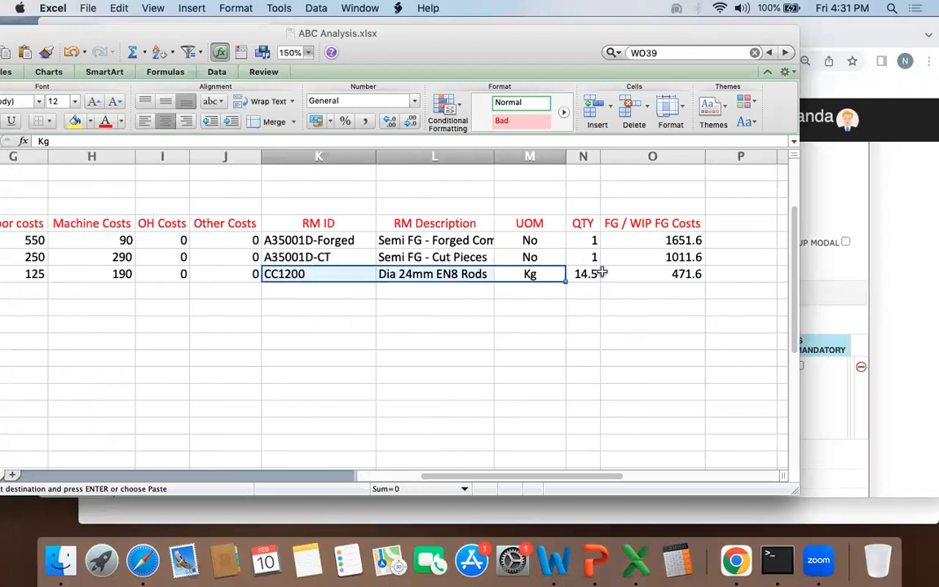
key("shift+Left")
key("shift+Left")
key("shift+Left")
key("shift+Left")
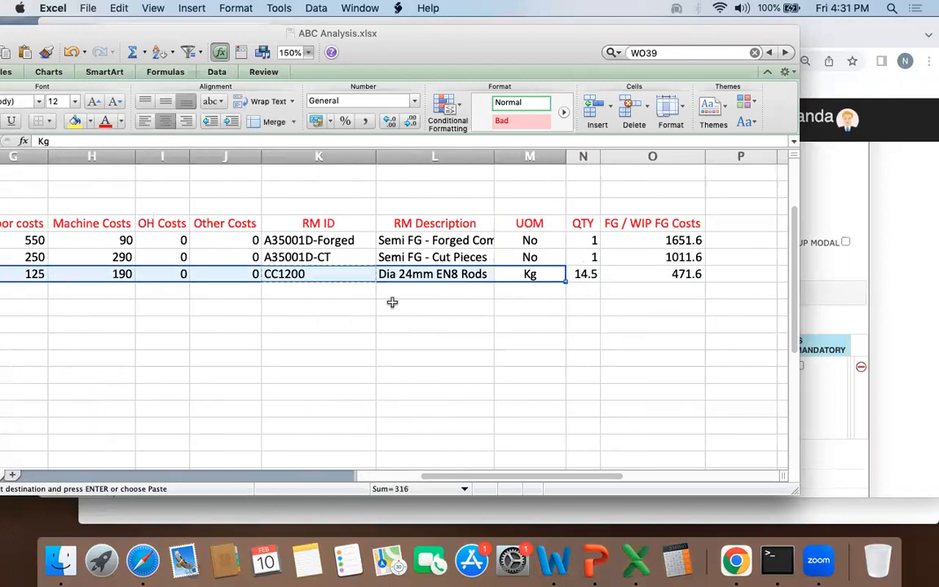
scroll(360, 310, "down", 1)
scroll(360, 310, "left", 5)
left_click(485, 256)
key("shift+Right")
key("super+Tab")
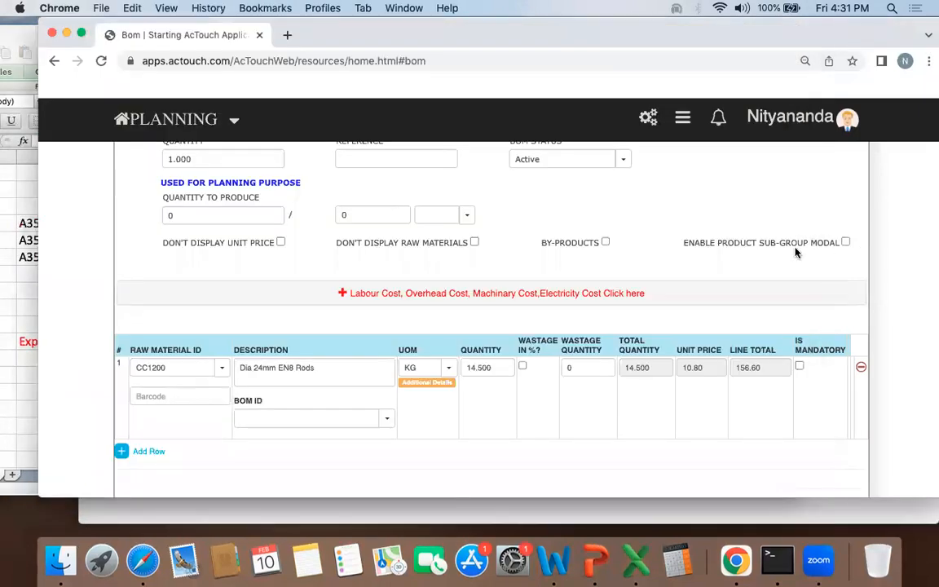
Step: Return to the AcTouch BOM form, expand its labour and overhead cost section and enter a labour cost of 190
left_click(477, 297)
left_click(300, 325)
type("1")
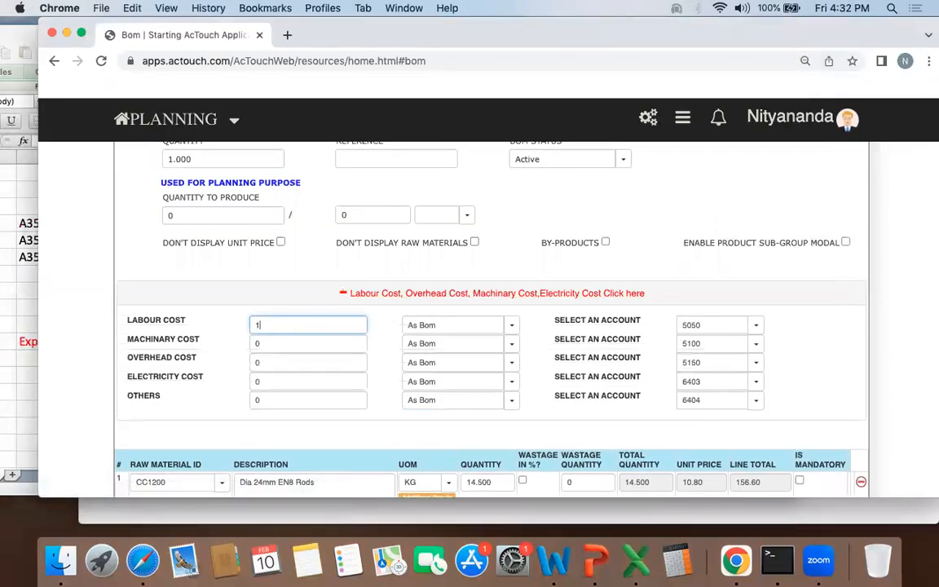
type("90")
left_click_drag(628, 33, 818, 27)
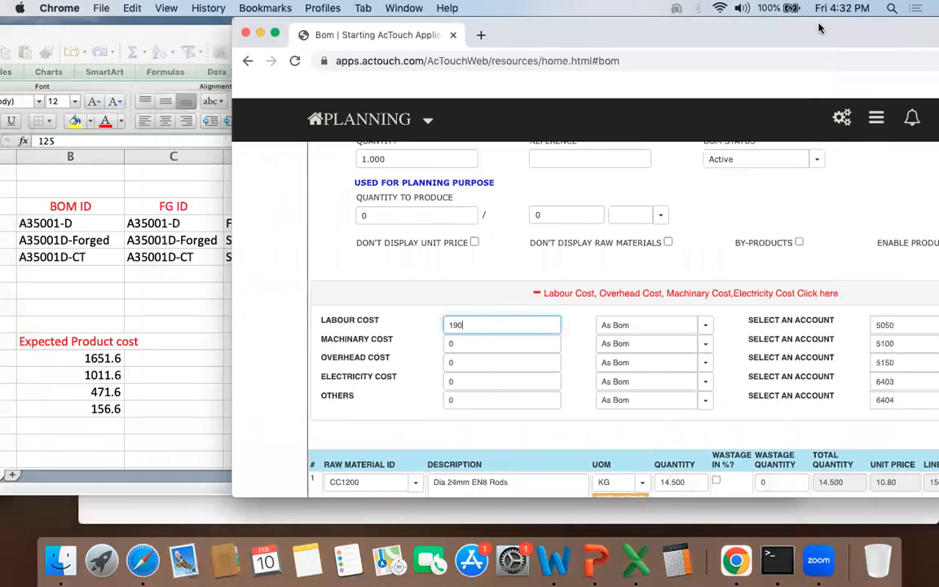
Step: Check the cut pieces' labor cost in the workbook, correct the BOM's labour cost to 125 and set its machinery cost to 190
left_click(217, 253)
left_click(487, 259)
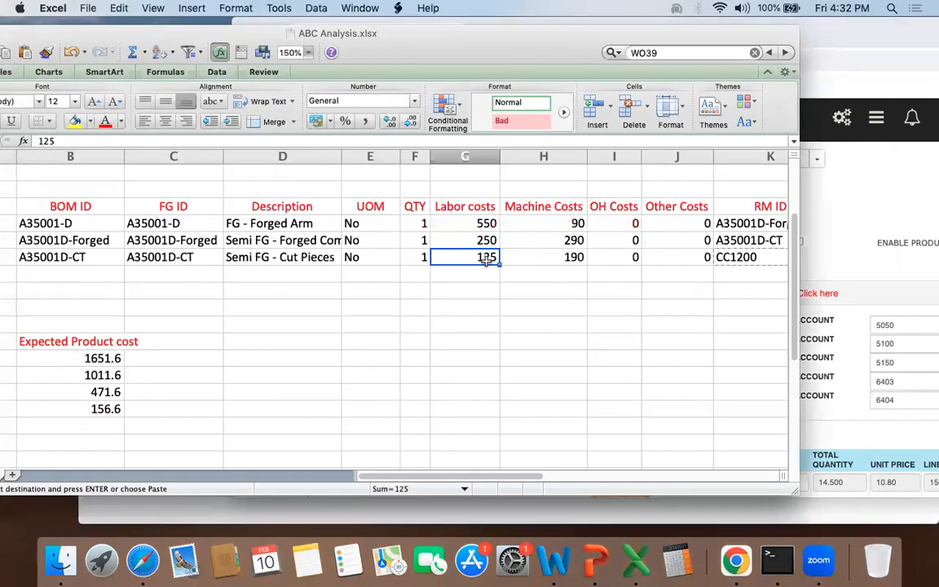
left_click(849, 256)
left_click(493, 324)
key("BackSpace")
key("BackSpace")
key("BackSpace")
key("BackSpace")
key("BackSpace")
key("BackSpace")
type("12")
left_click(463, 347)
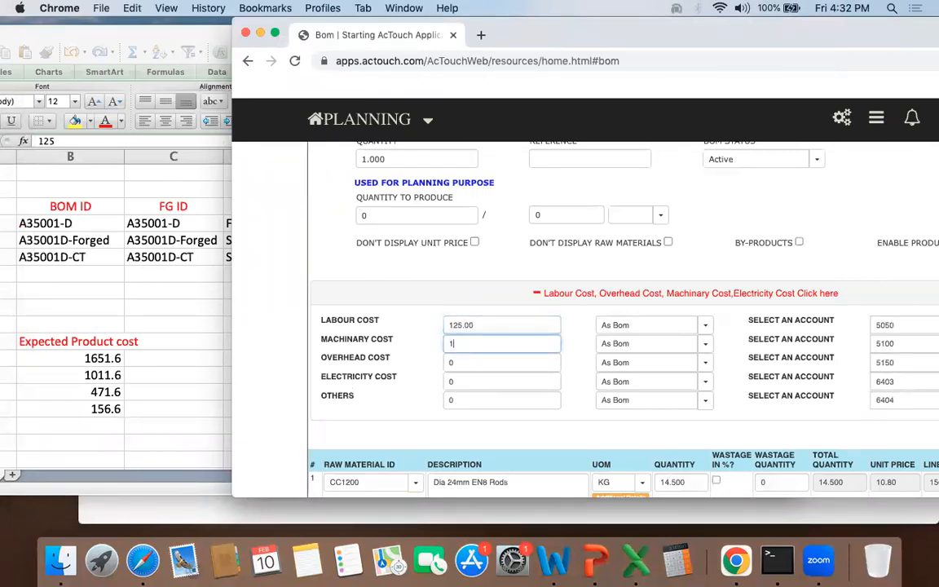
left_click(374, 390)
Step: Review the overhead, electricity and other cost fields along with the BOM quantity and labour cost
left_click_drag(314, 360, 377, 402)
left_click(376, 402)
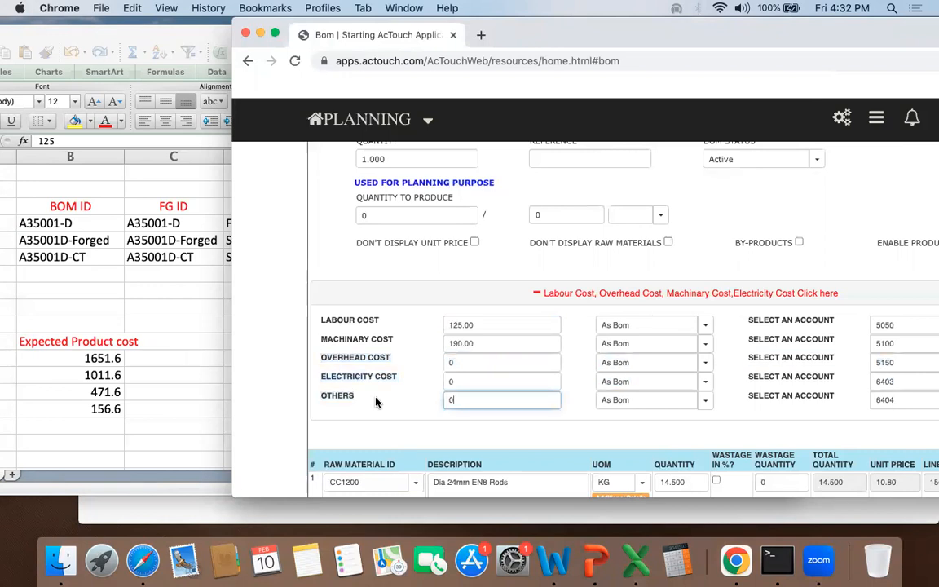
left_click_drag(315, 356, 383, 373)
left_click(389, 403)
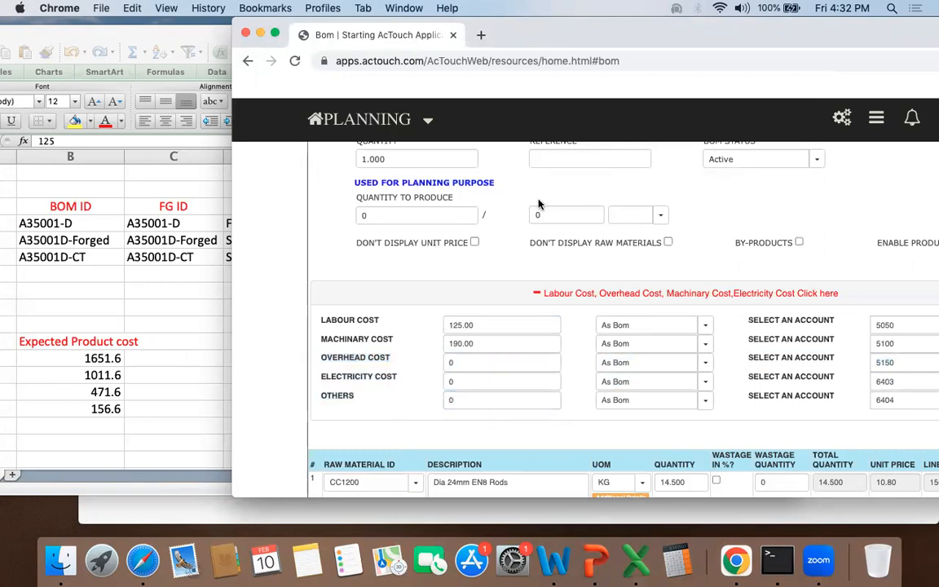
left_click_drag(657, 44, 546, 44)
scroll(425, 329, "up", 5)
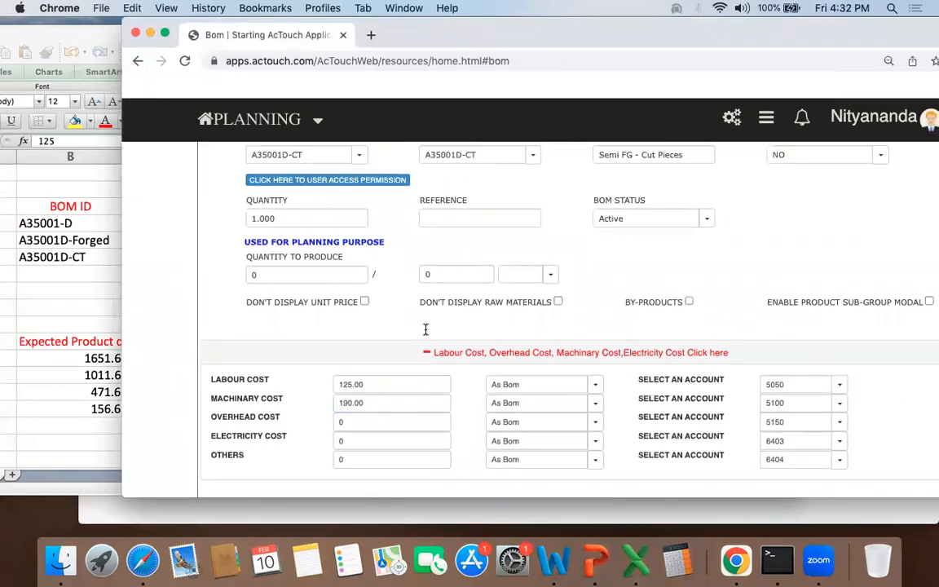
left_click(295, 260)
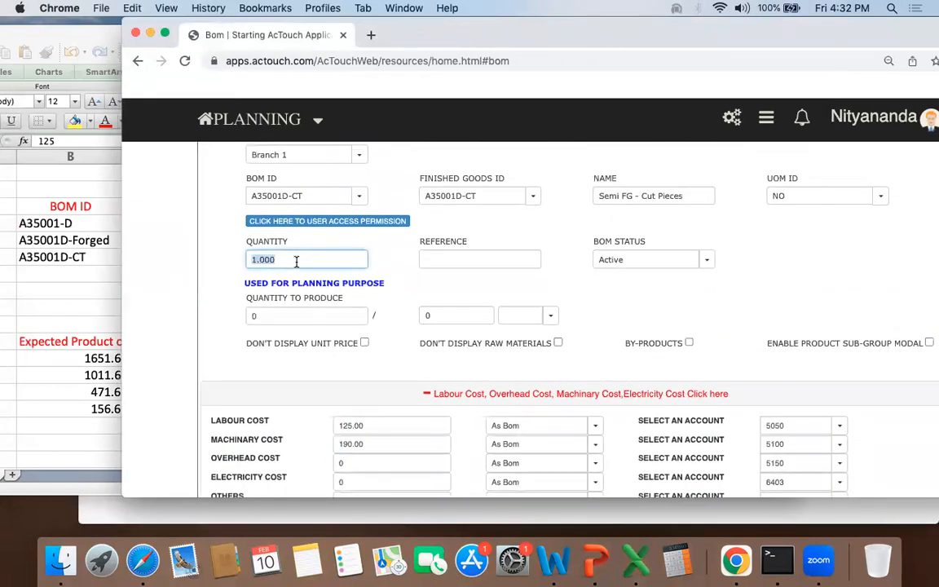
scroll(326, 245, "down", 1)
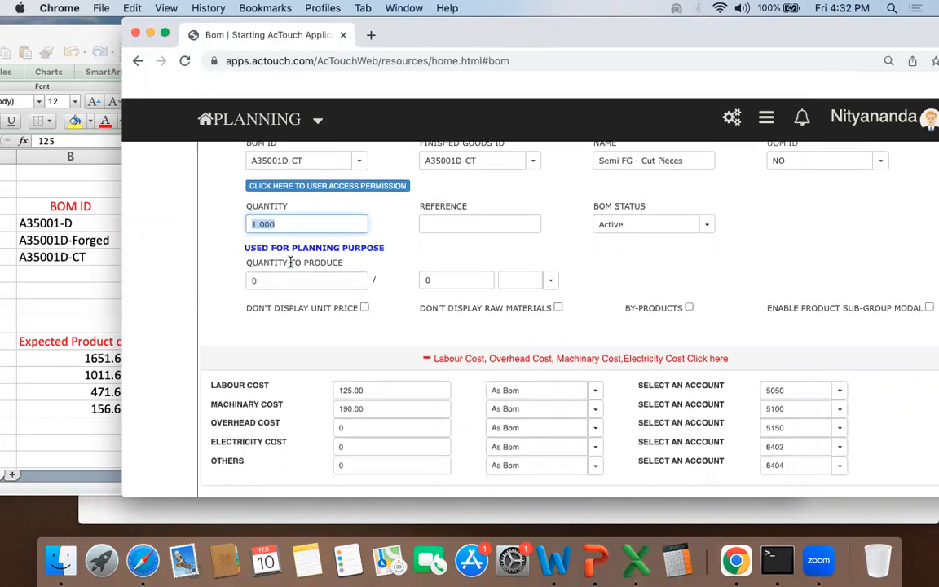
left_click(384, 390)
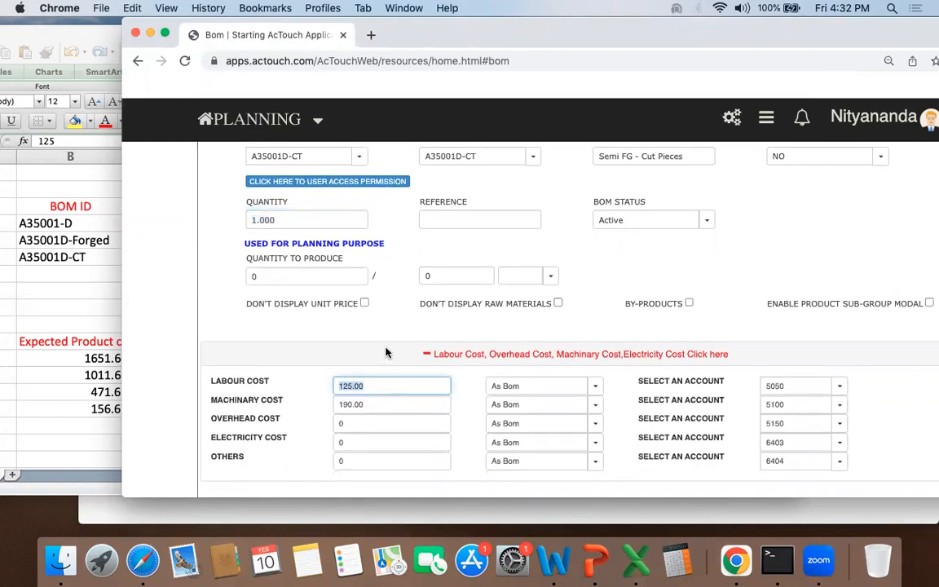
Step: Set the labour and machinery cost basis to Shift and the overhead cost basis to As BOM
scroll(386, 352, "up", 1)
left_click(594, 405)
left_click(547, 439)
left_click(595, 424)
left_click(538, 458)
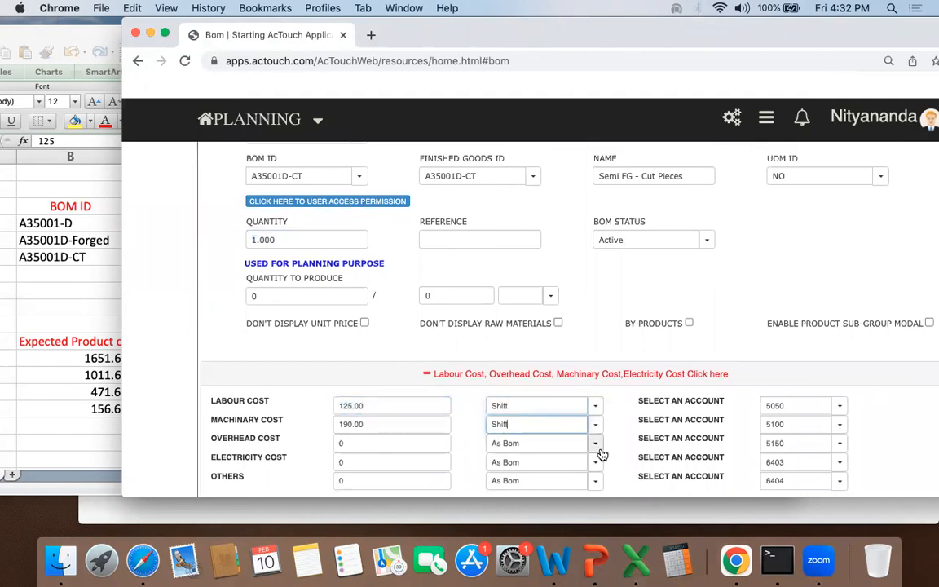
left_click(595, 444)
left_click(556, 472)
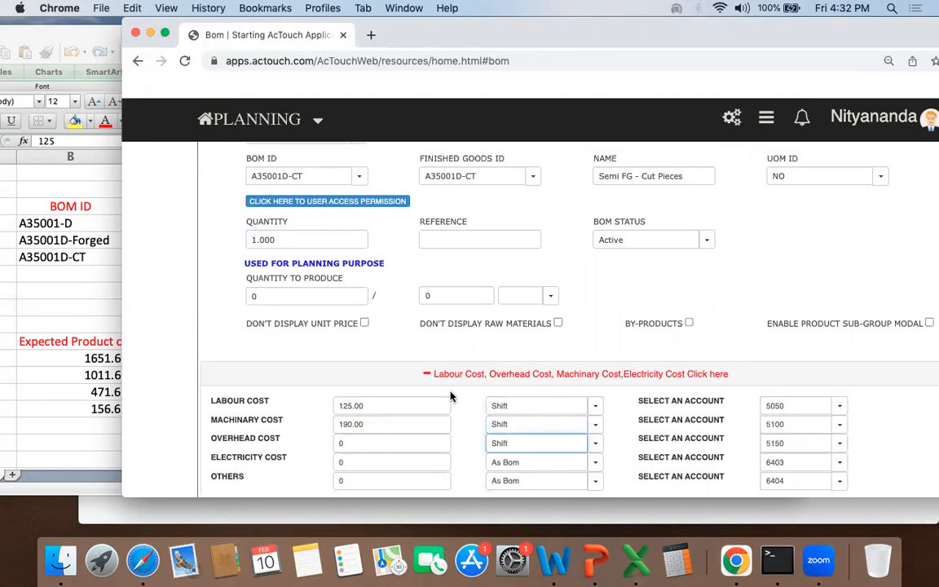
scroll(451, 397, "down", 2)
left_click(596, 401)
left_click(553, 418)
double_click(400, 363)
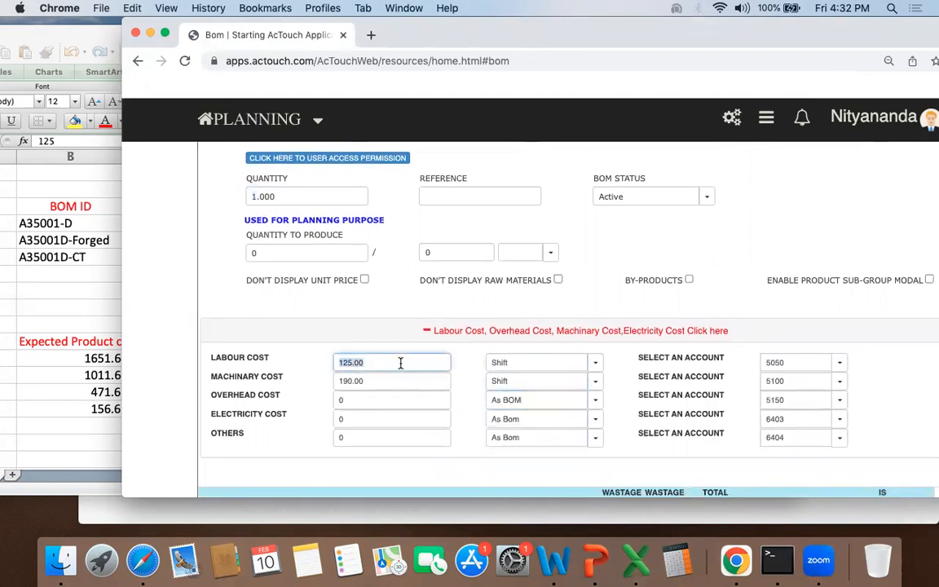
left_click(308, 361)
Step: Reset the page zoom to 100%, enable by-products for the A35001D-CT BOM and expand its by-products section
left_click_drag(608, 37, 536, 37)
key("super+0")
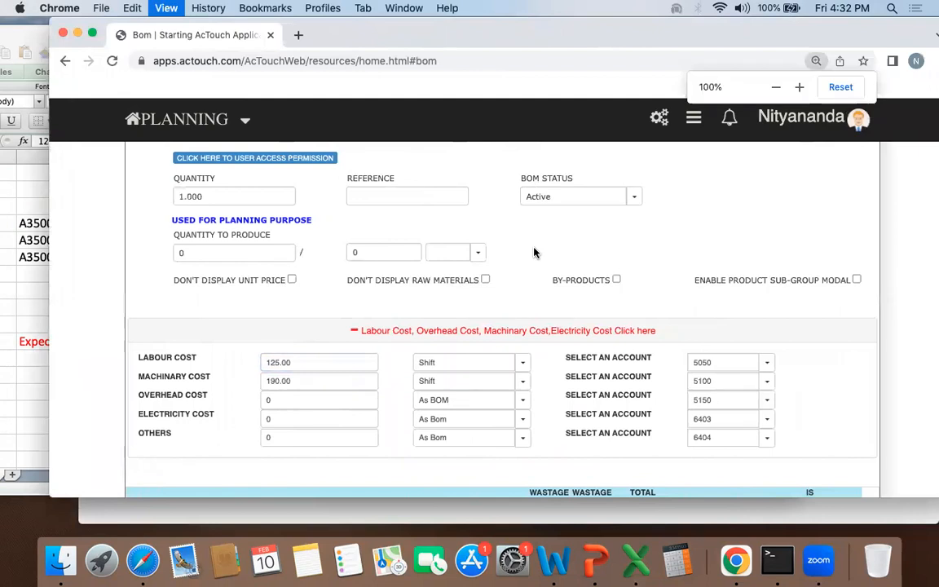
scroll(522, 271, "up", 3)
scroll(523, 272, "down", 2)
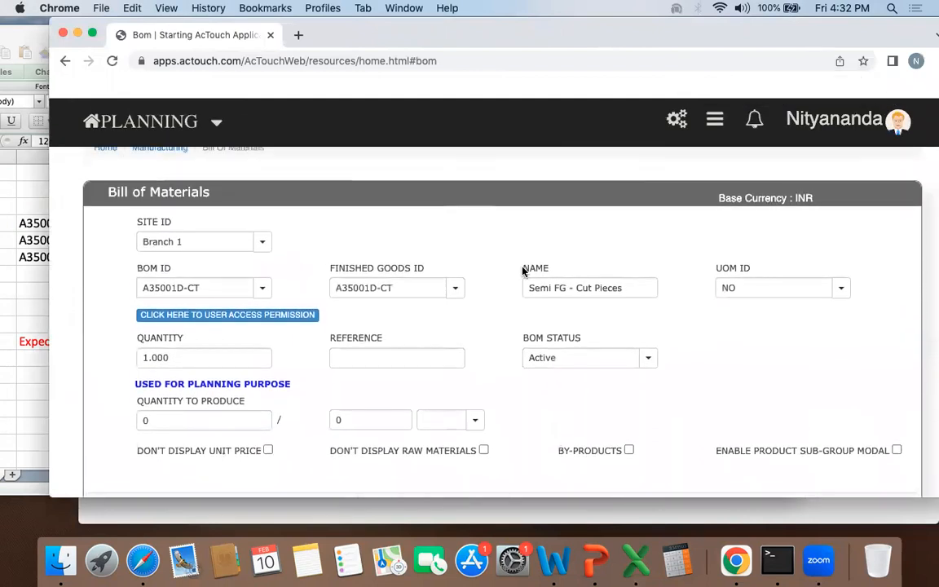
scroll(523, 271, "down", 5)
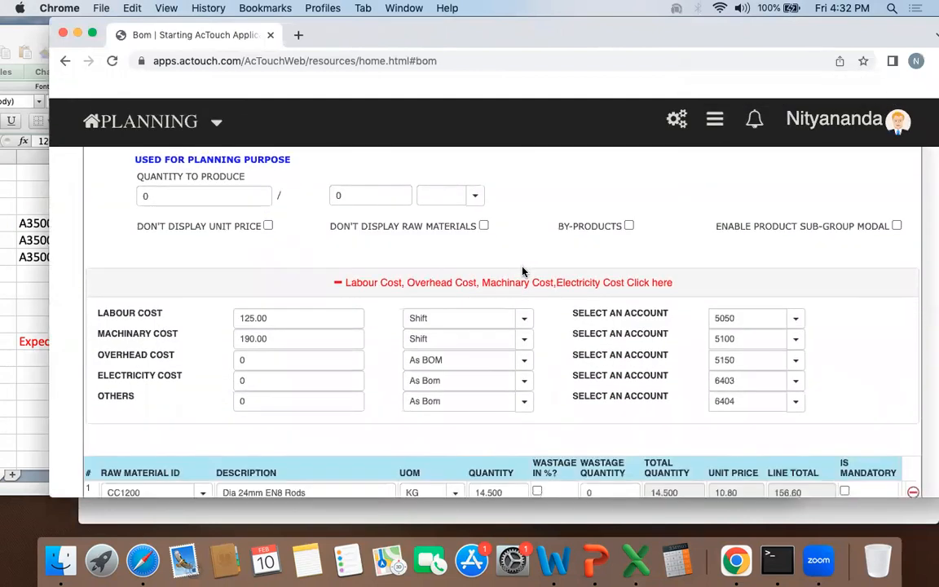
left_click_drag(558, 226, 622, 228)
left_click(592, 227)
scroll(607, 243, "down", 8)
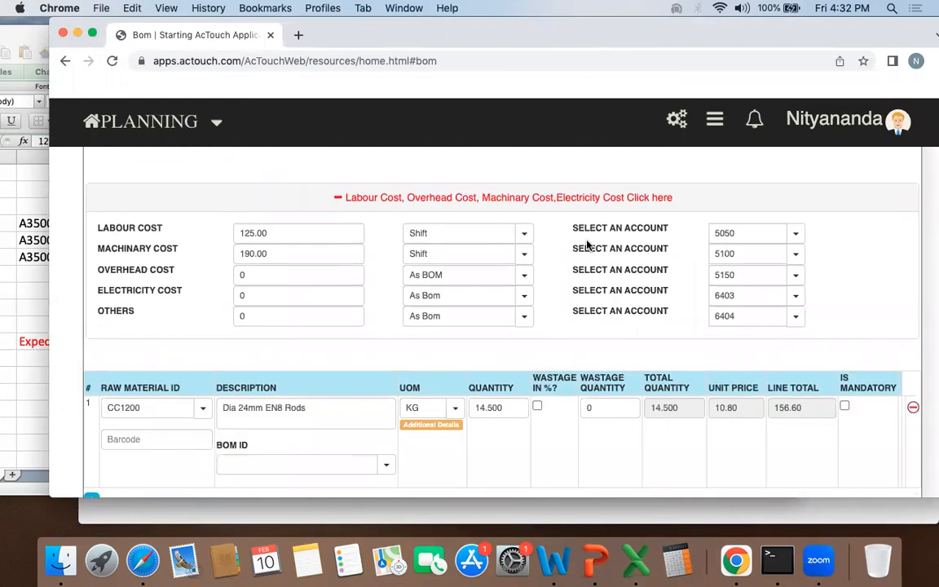
left_click(499, 351)
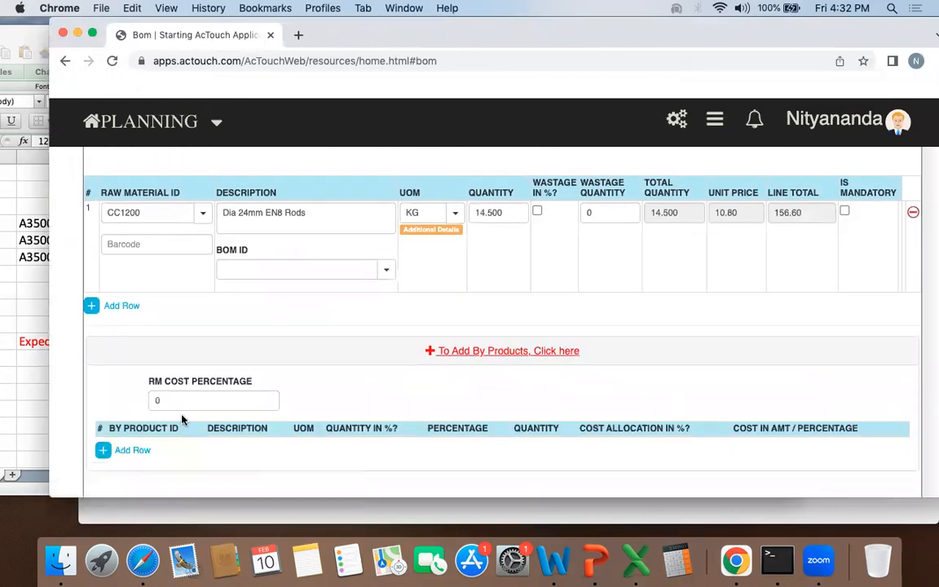
Step: Add a by-product row to the BOM and choose SCRAP as its by-product ID
scroll(171, 411, "down", 2)
left_click(133, 389)
left_click(149, 409)
type("s")
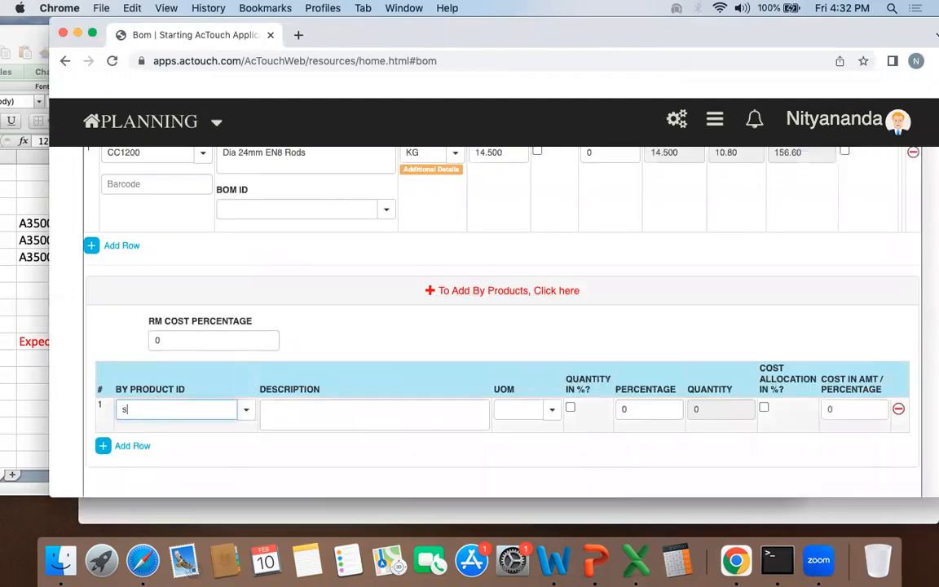
type("crap")
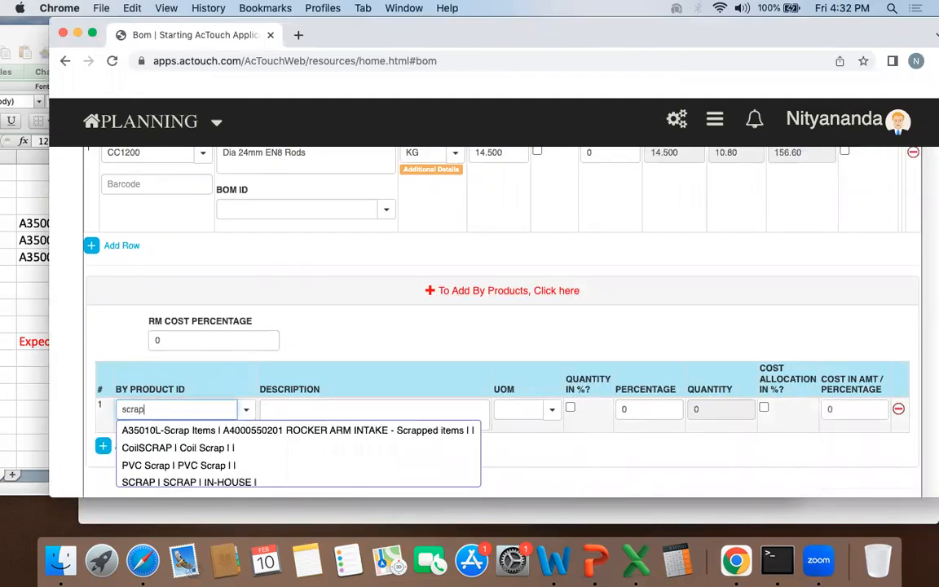
key("Down")
key("Return")
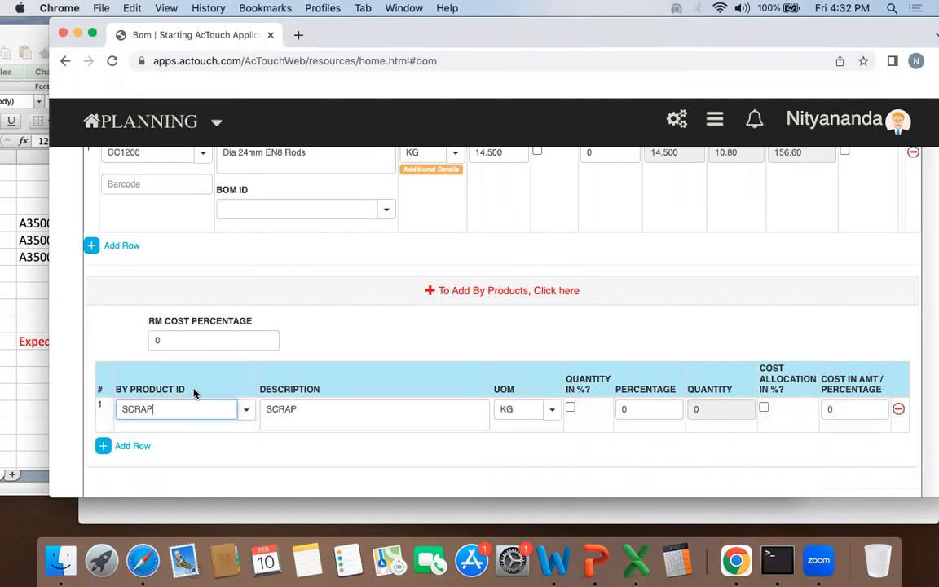
Step: Examine the total quantity, unit price and line total of the CC1200 raw material row
scroll(477, 281, "up", 3)
left_click_drag(652, 261, 687, 261)
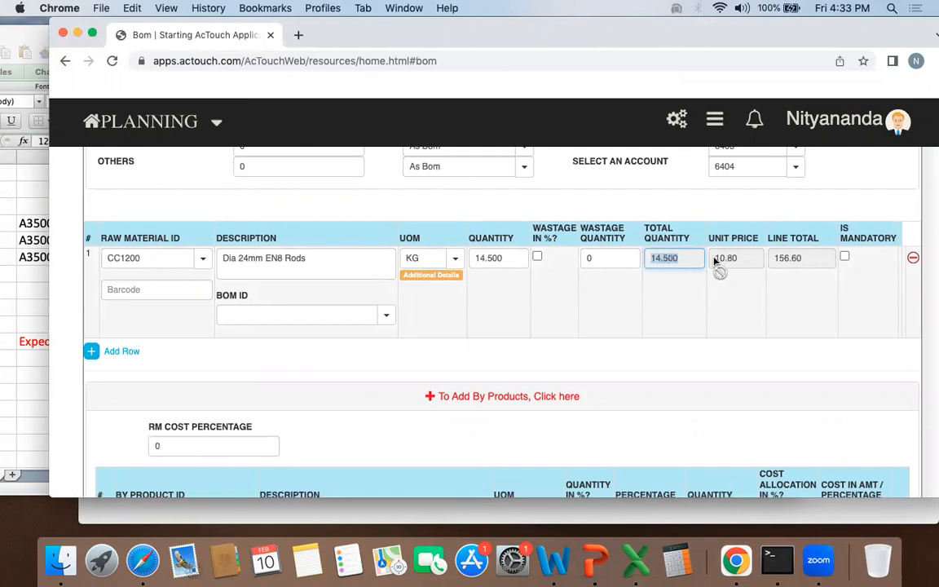
left_click_drag(715, 258, 738, 259)
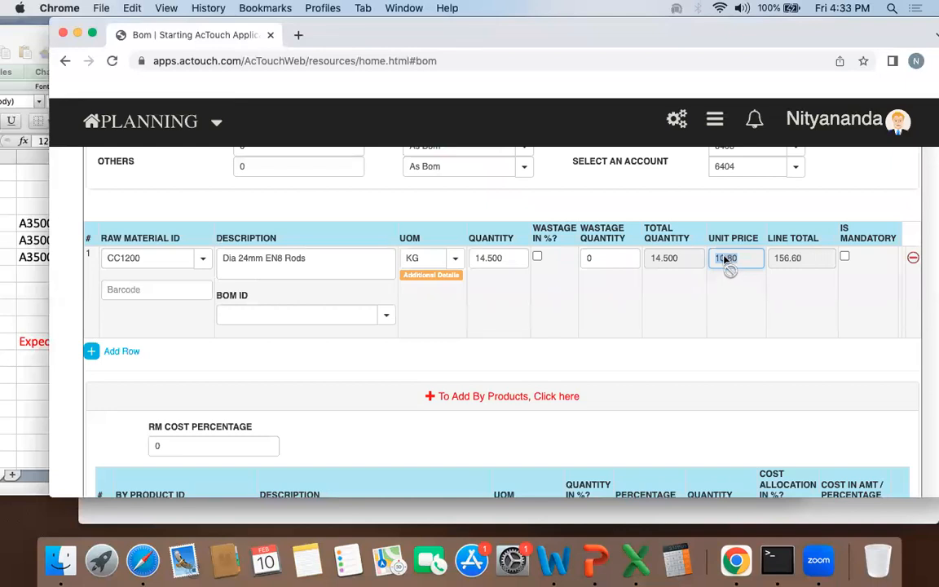
double_click(784, 259)
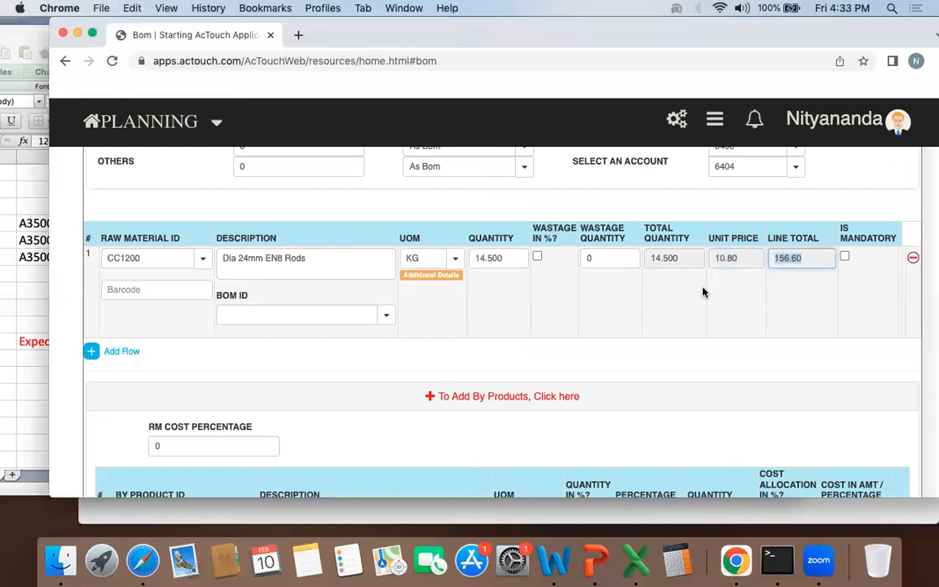
Step: Set the scrap by-product's quantity to 1 and its cost amount to 15
scroll(705, 292, "down", 5)
left_click(641, 348)
scroll(639, 349, "up", 3)
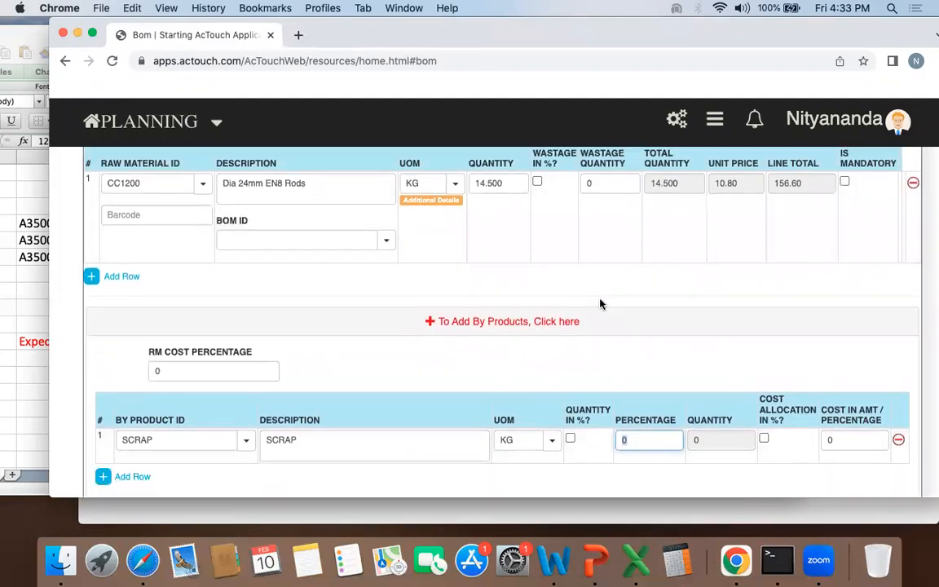
scroll(600, 303, "down", 4)
type("1")
left_click(652, 367)
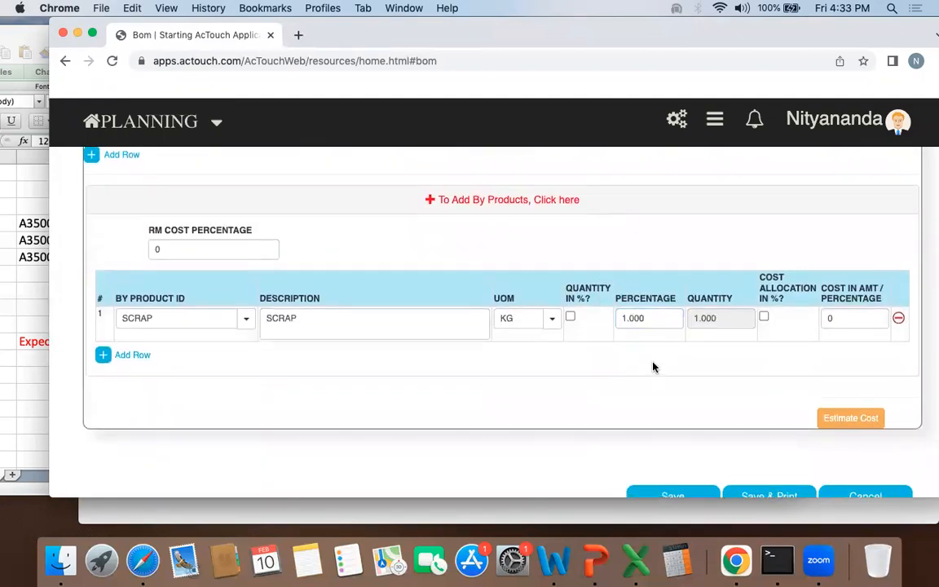
left_click(845, 320)
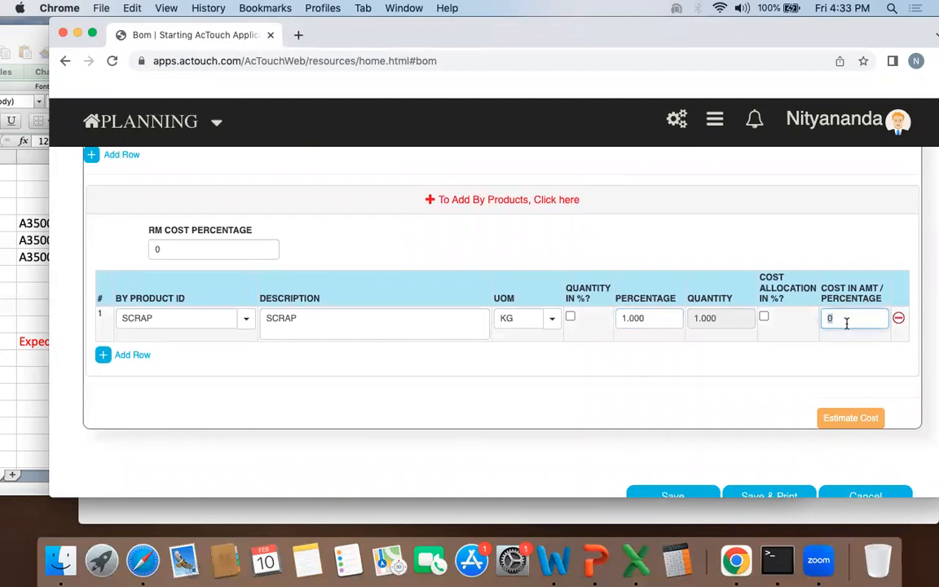
type("15")
left_click(788, 361)
Step: Save the A35001D-CT bill of materials
scroll(744, 389, "down", 1)
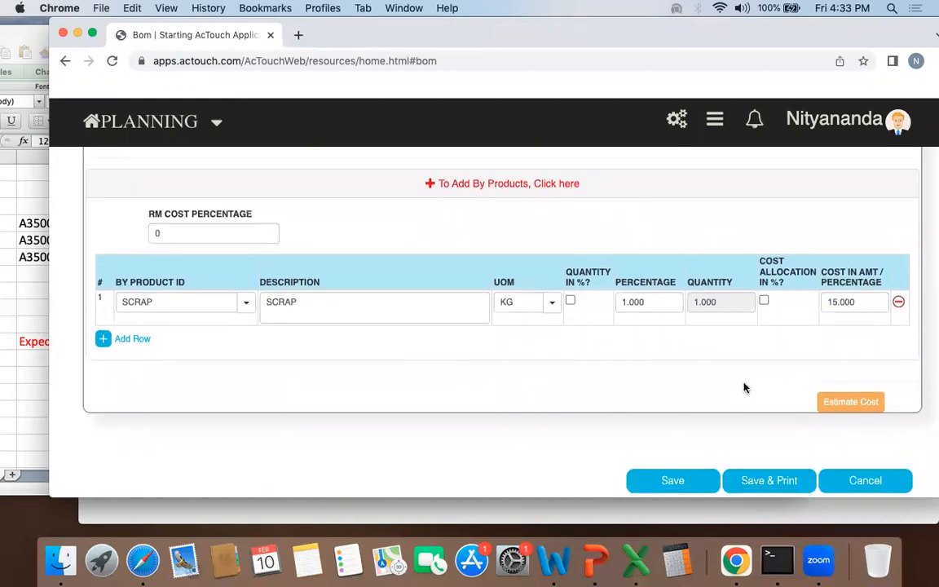
scroll(743, 388, "up", 3)
scroll(733, 403, "down", 3)
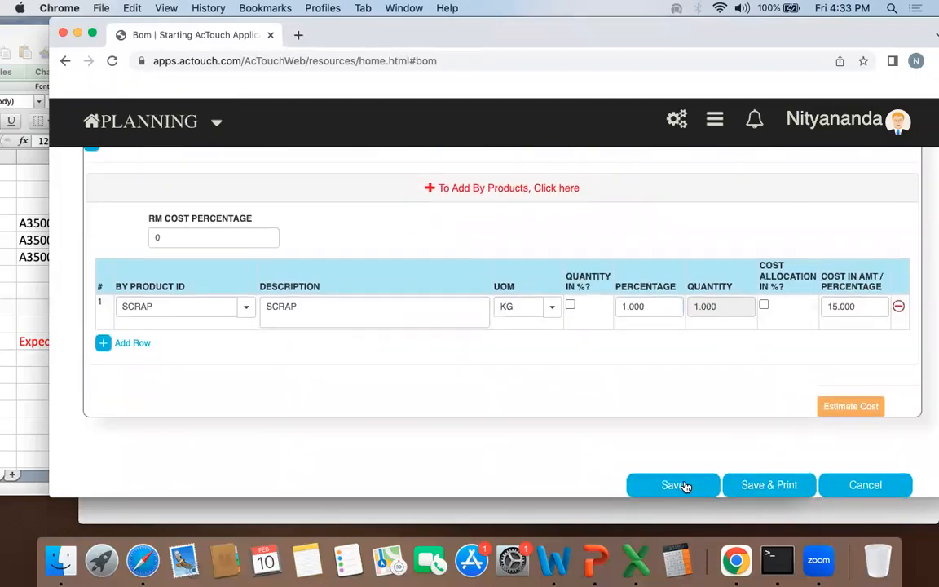
left_click(673, 485)
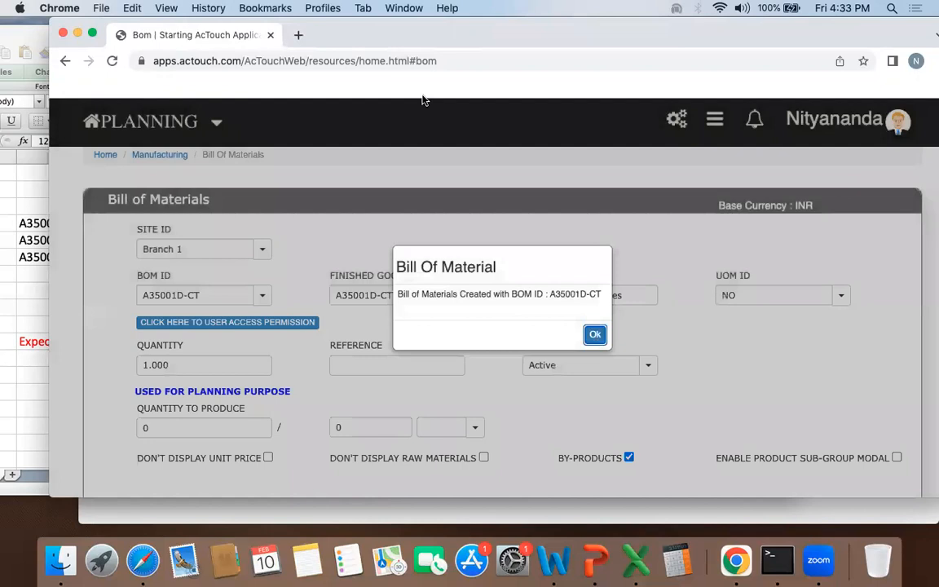
Step: Copy A35001D-Forged from the workbook and enter it as both BOM ID and finished goods ID of a new AcTouch BOM
left_click(2, 279)
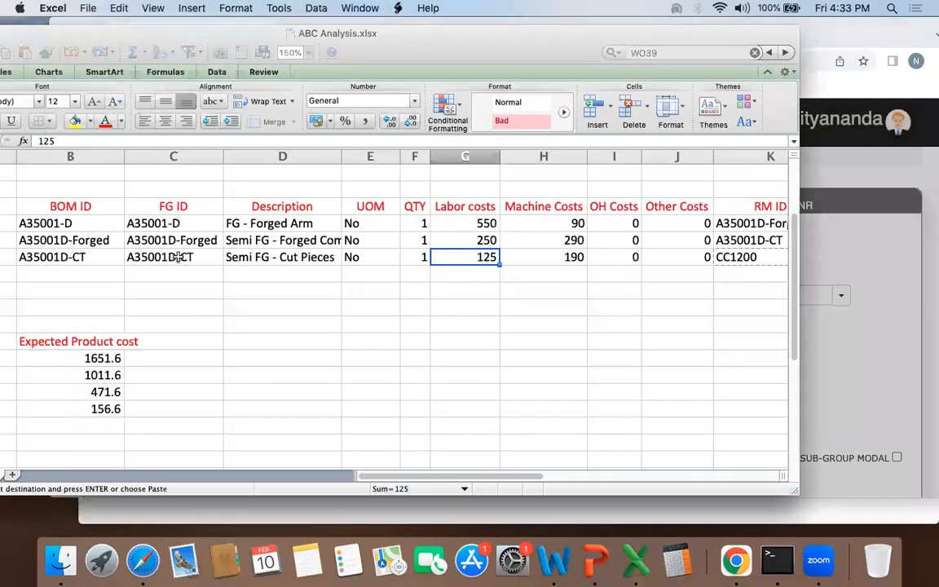
left_click(163, 256)
left_click(191, 240)
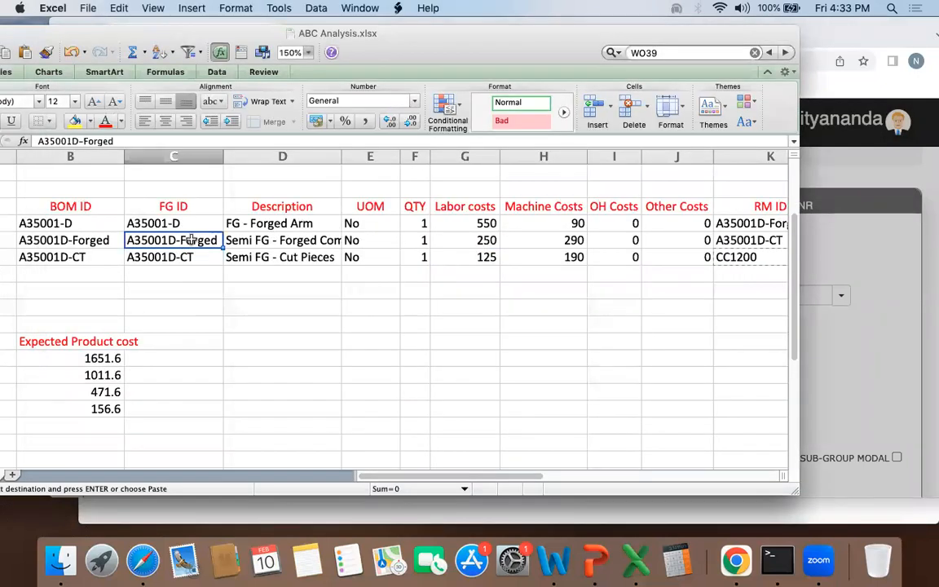
left_click(833, 273)
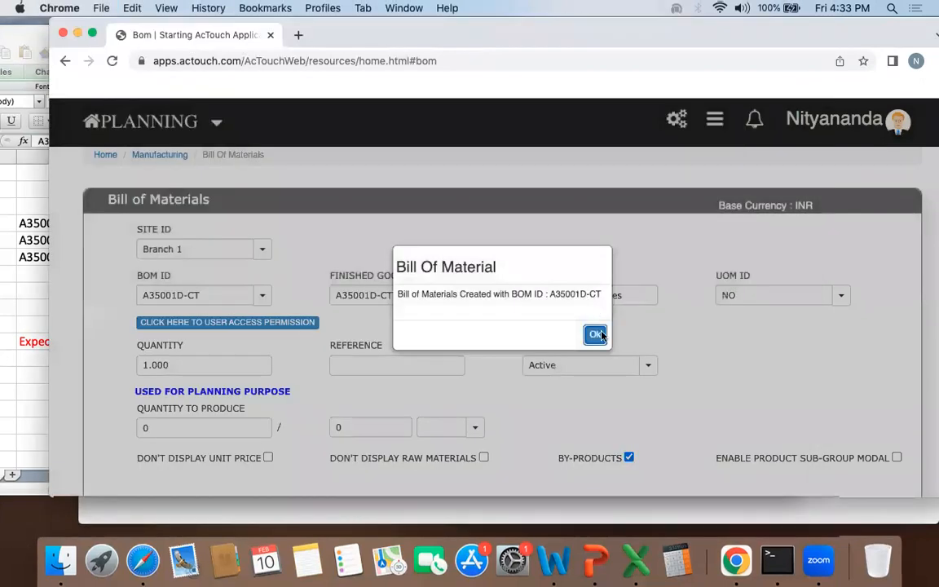
key("Return")
left_click(185, 294)
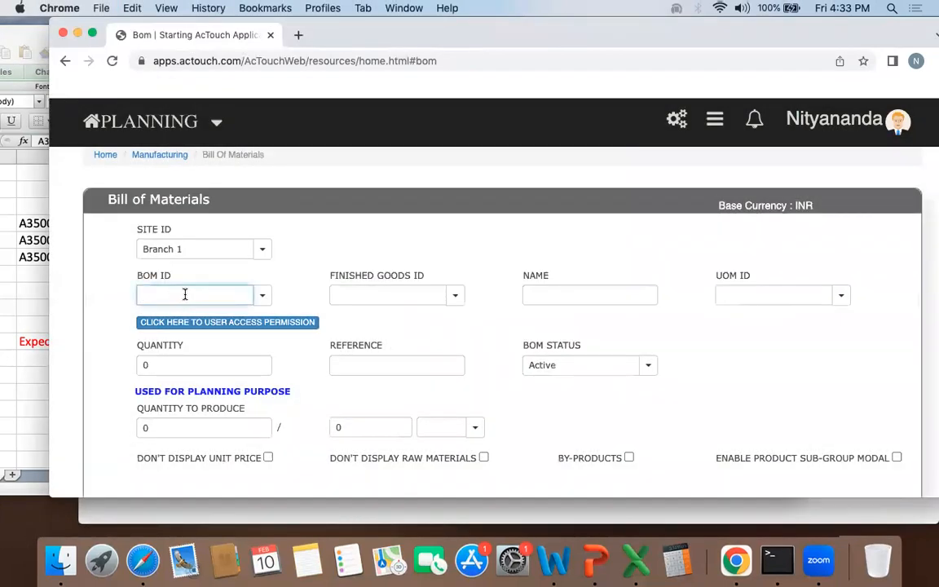
type("A35001D-Forged")
left_click(378, 299)
type("A35001D-Forged")
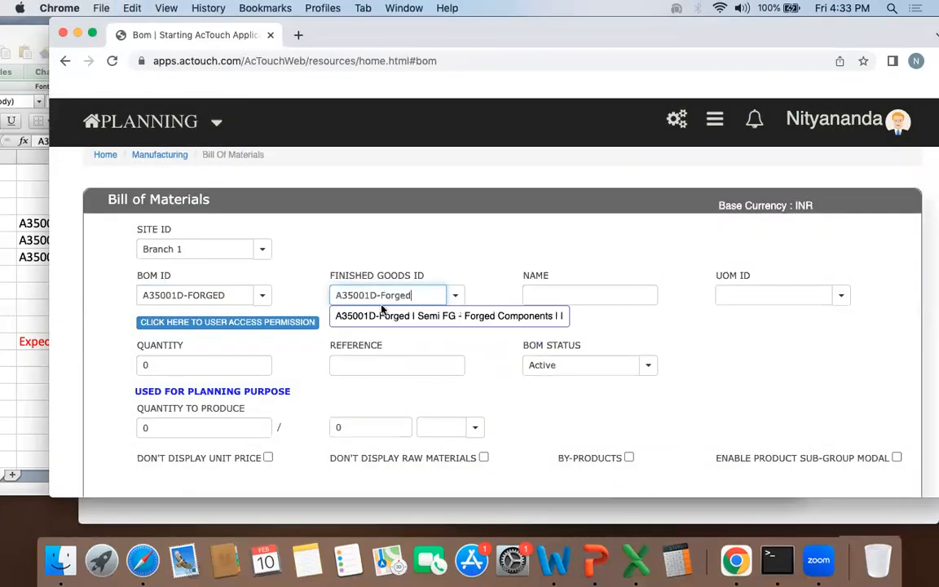
left_click(447, 316)
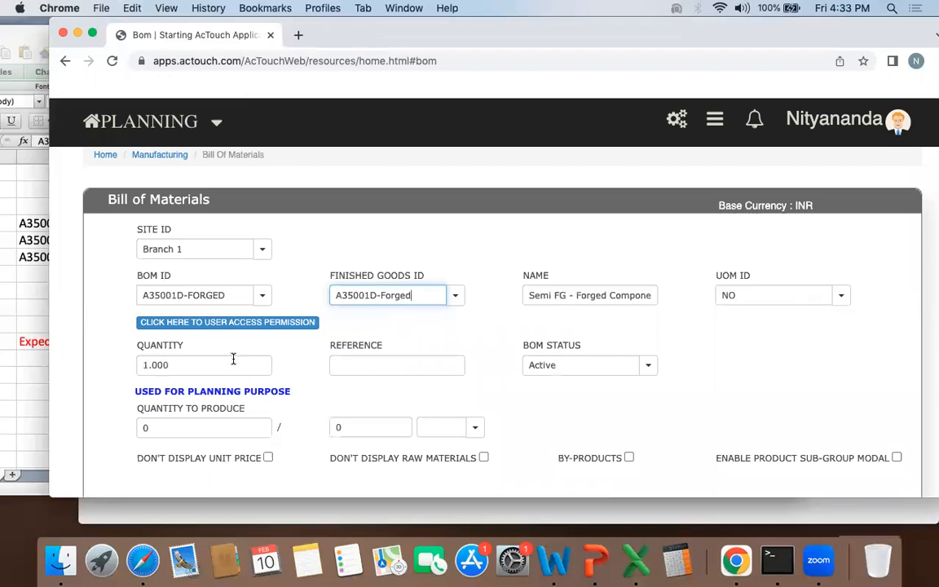
Step: Add a raw material row to the forged BOM and search its raw material ID for "-ct"
scroll(233, 358, "down", 5)
scroll(174, 447, "down", 2)
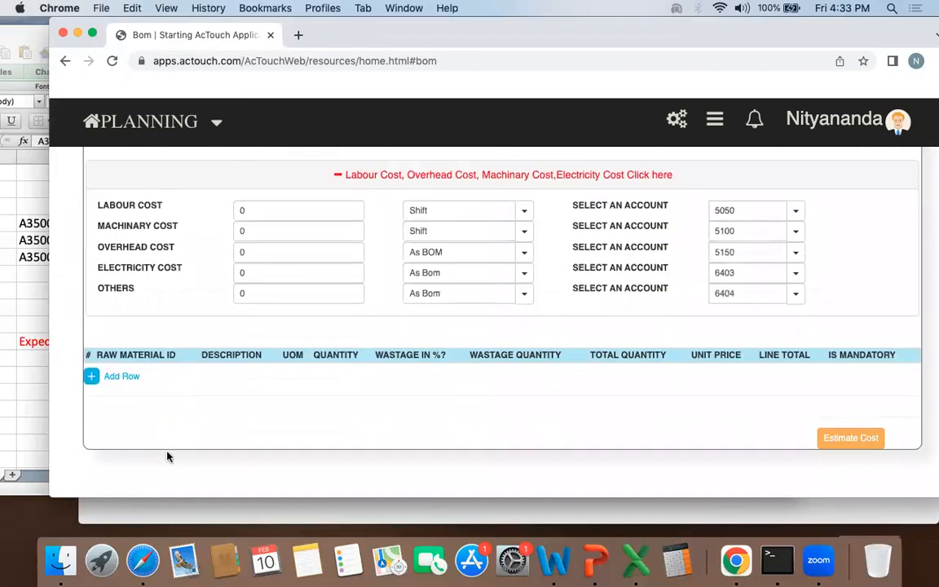
left_click(124, 377)
type("-")
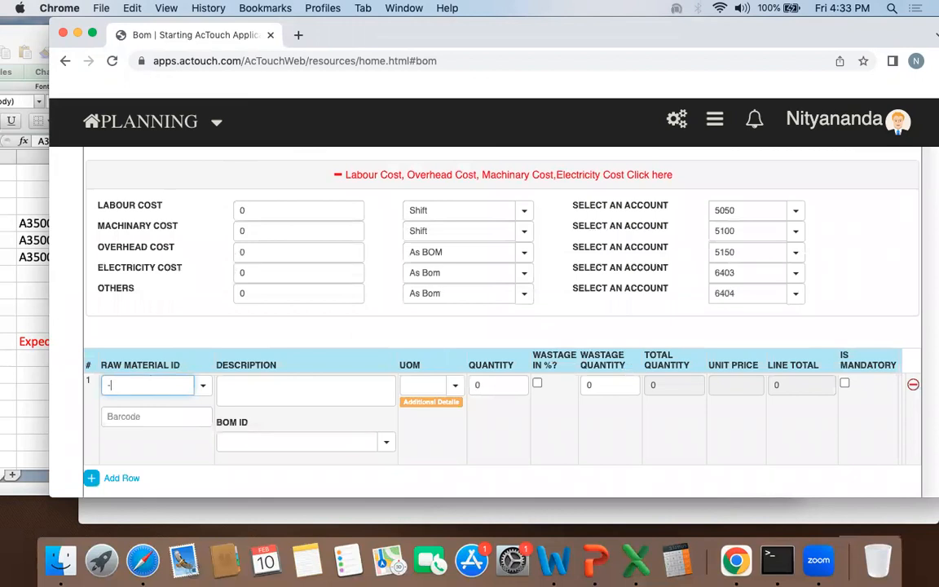
type("ct")
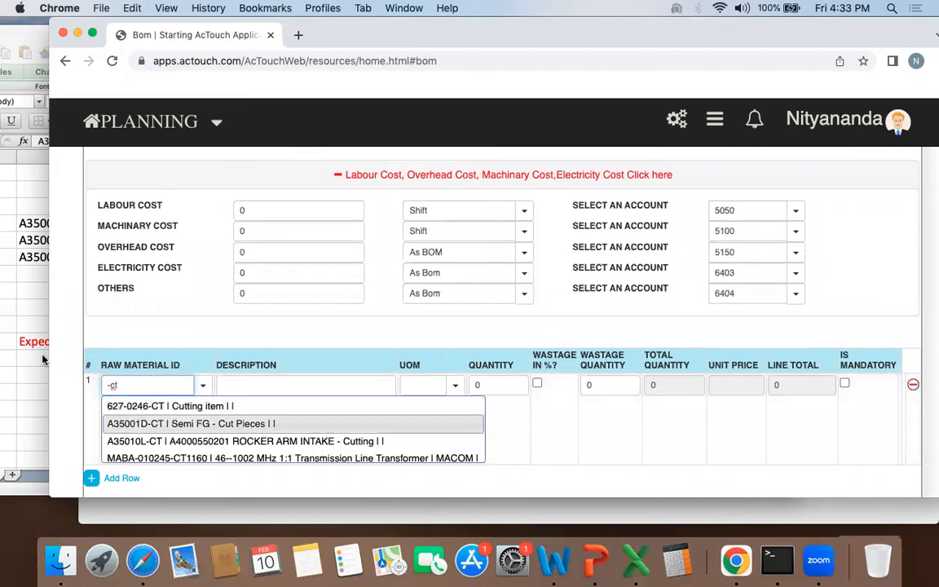
Step: Copy A35001D-CT from the workbook, choose it as the forged BOM's raw material in AcTouch and set its quantity to 1
left_click(37, 318)
left_click(80, 257)
left_click(179, 260)
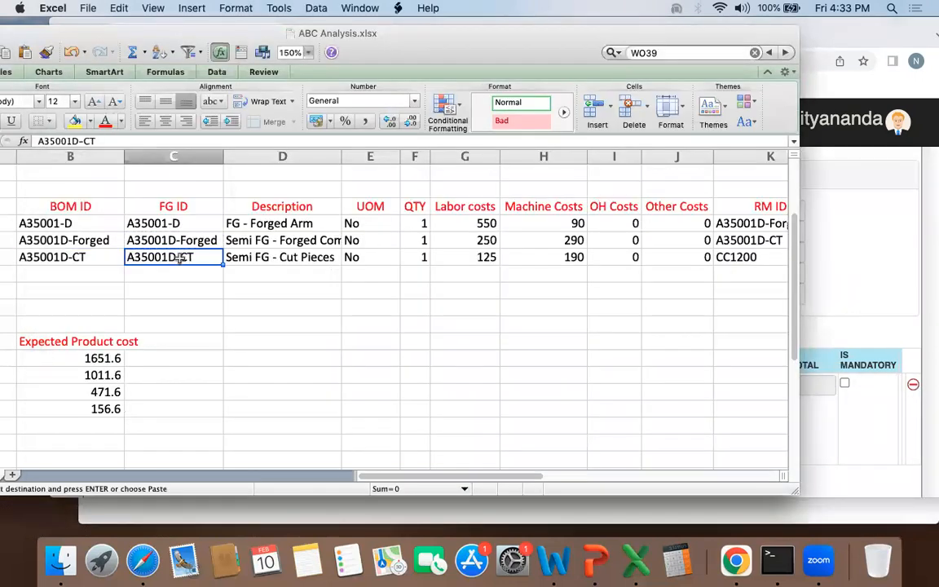
key("super+c")
left_click(840, 279)
left_click(136, 388)
key("super+v")
left_click(165, 405)
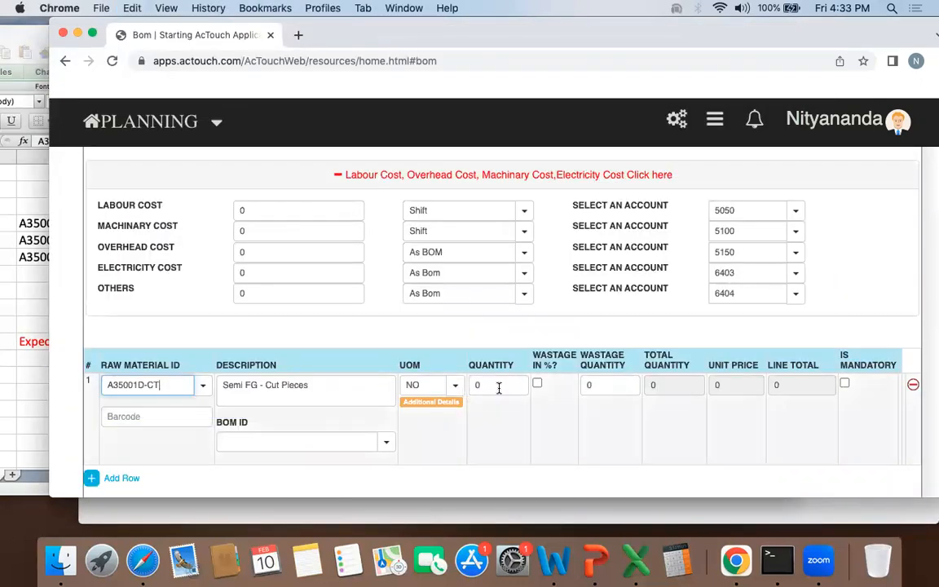
left_click(505, 385)
type("1")
left_click(524, 444)
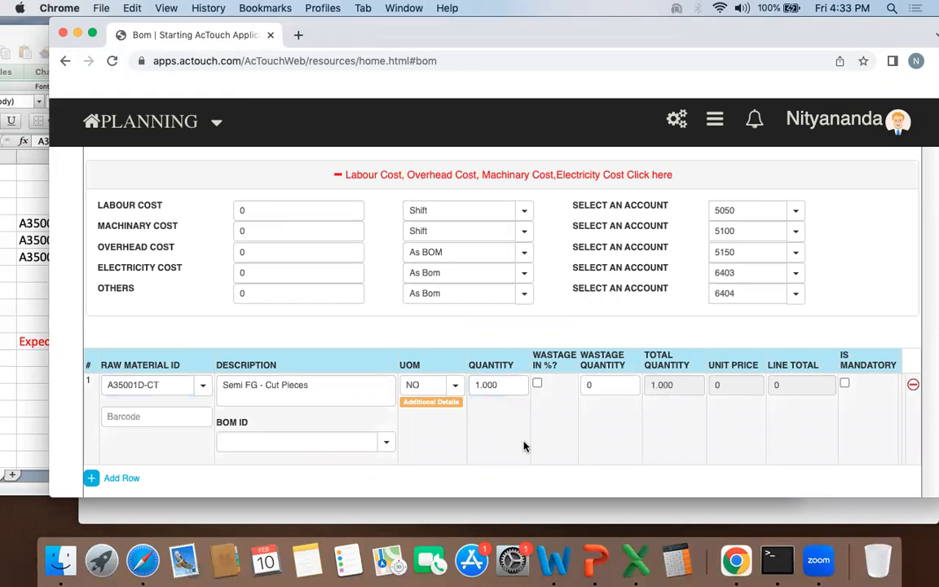
Step: Move the browser window aside and check the A35001D-Forged row's labor and machine costs in the workbook
scroll(437, 255, "up", 2)
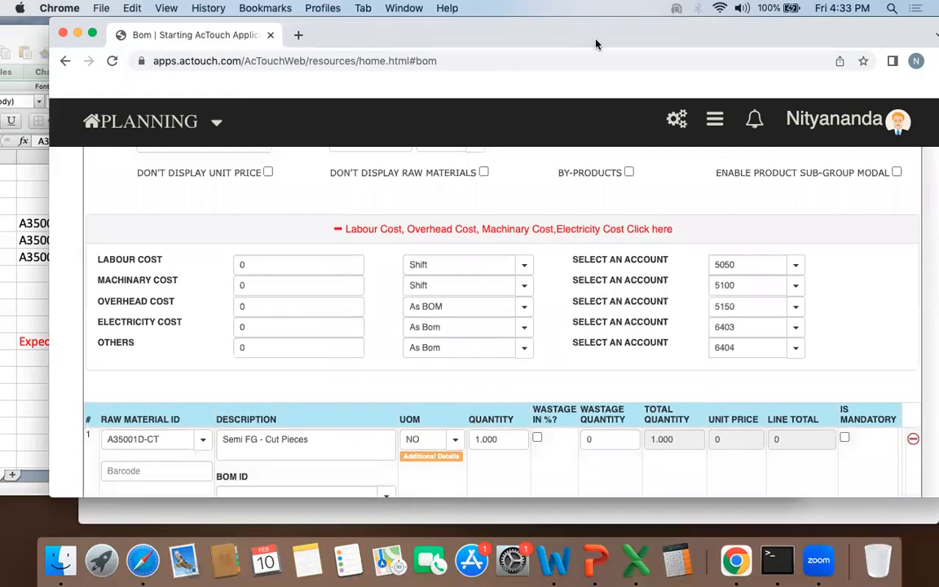
left_click_drag(773, 32, 918, 23)
left_click(167, 285)
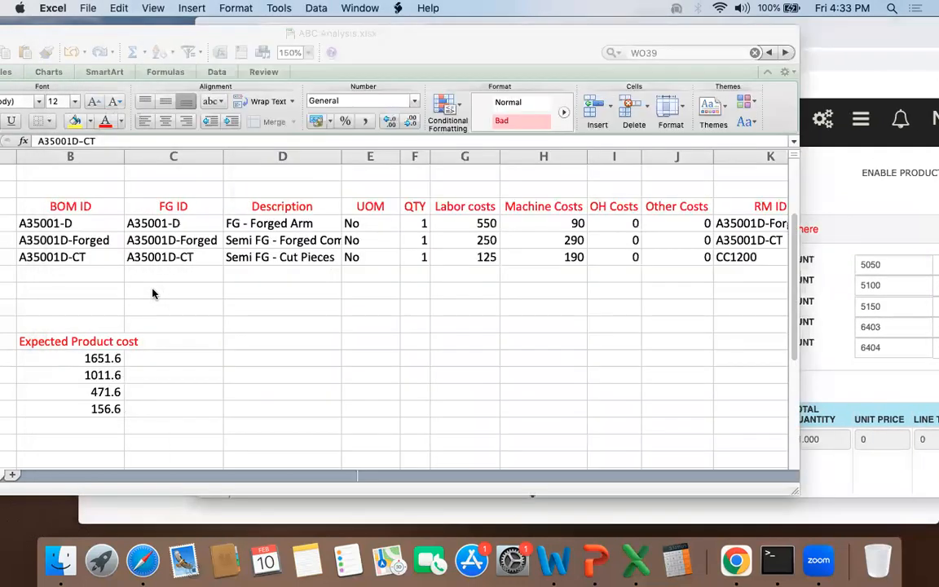
left_click(451, 241)
key("shift+Right")
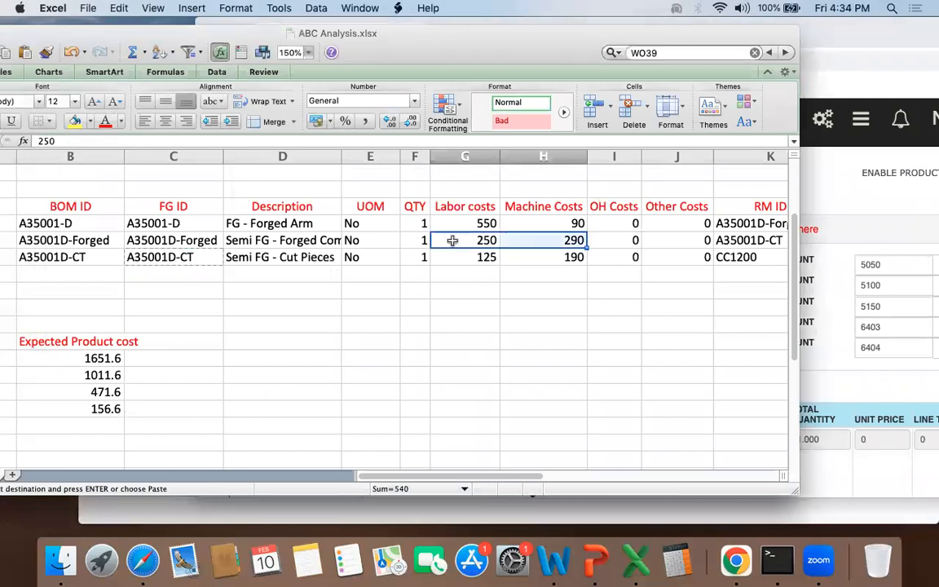
Step: Set the forged BOM's labour cost to 250 and its machinery cost to 290 in AcTouch
left_click(886, 215)
left_click(414, 262)
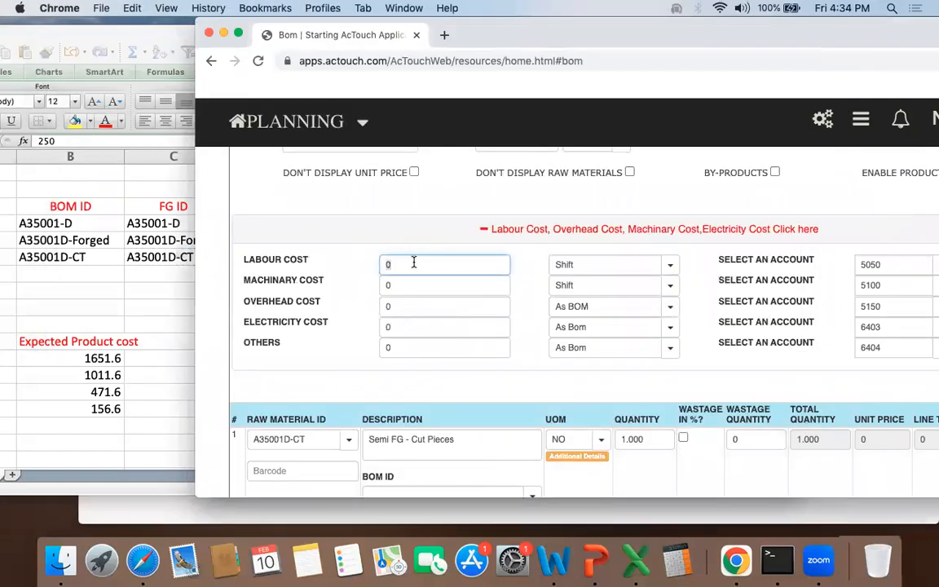
key("Tab")
type("2")
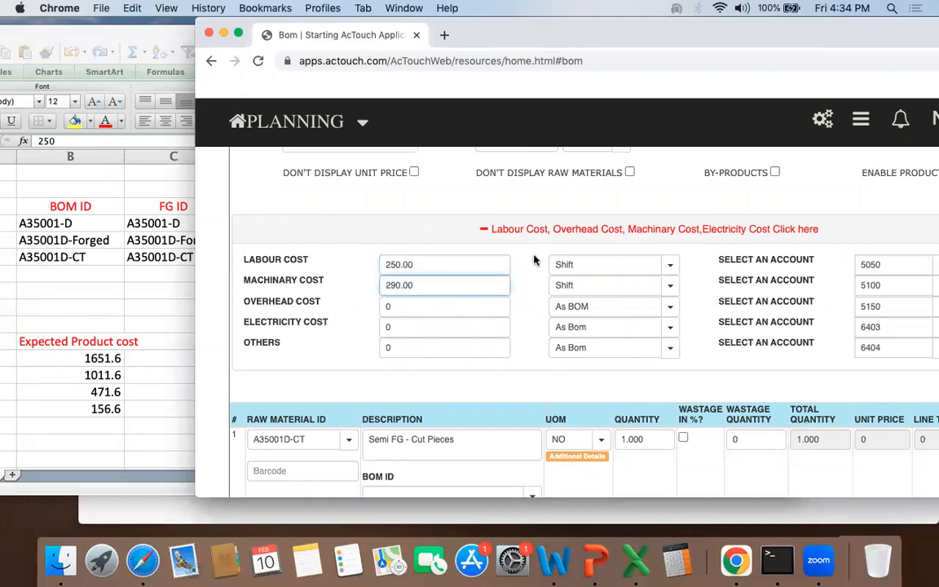
left_click(570, 304)
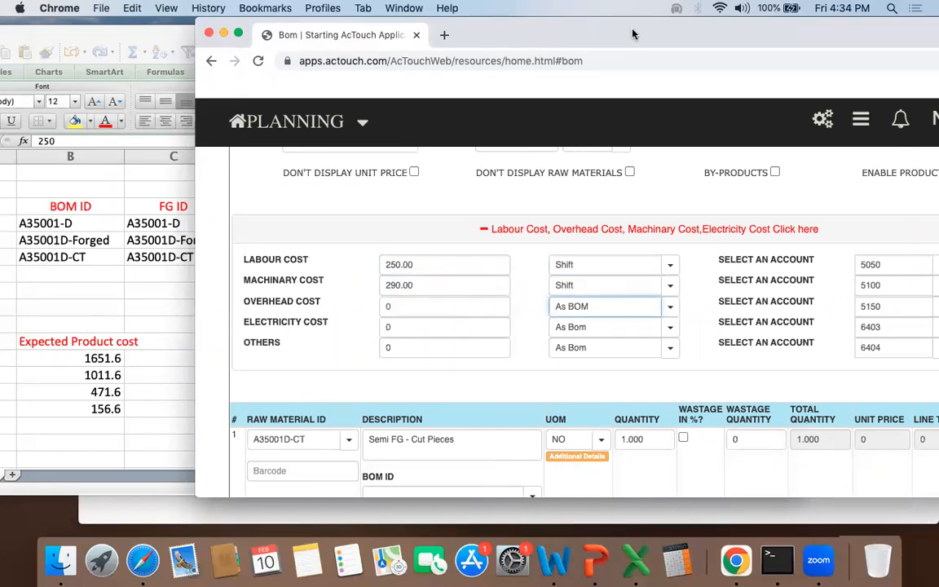
Step: Review the A35001D-Forged BOM's header, by-products option and raw material row, and save the BOM
left_click_drag(633, 33, 439, 59)
scroll(432, 237, "up", 4)
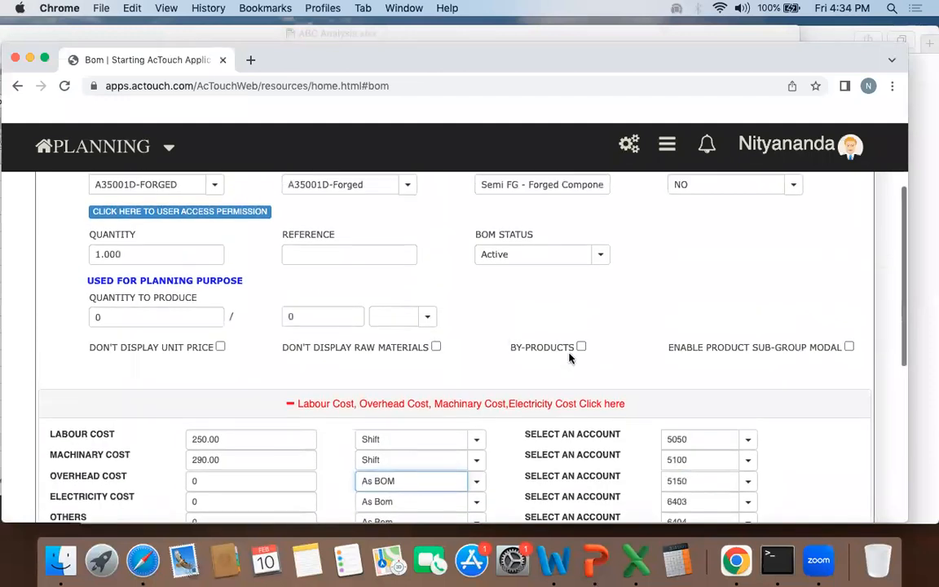
left_click_drag(511, 348, 585, 349)
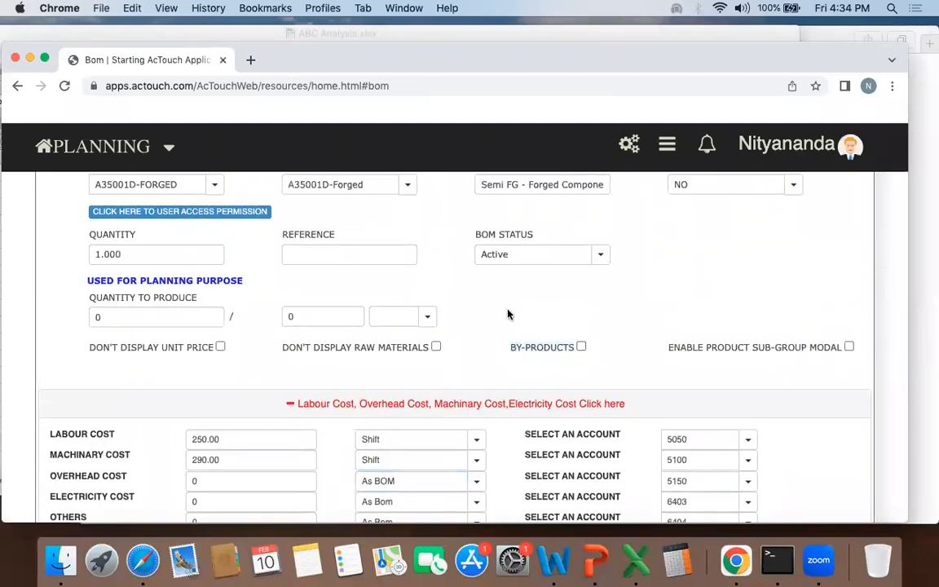
scroll(507, 315, "up", 2)
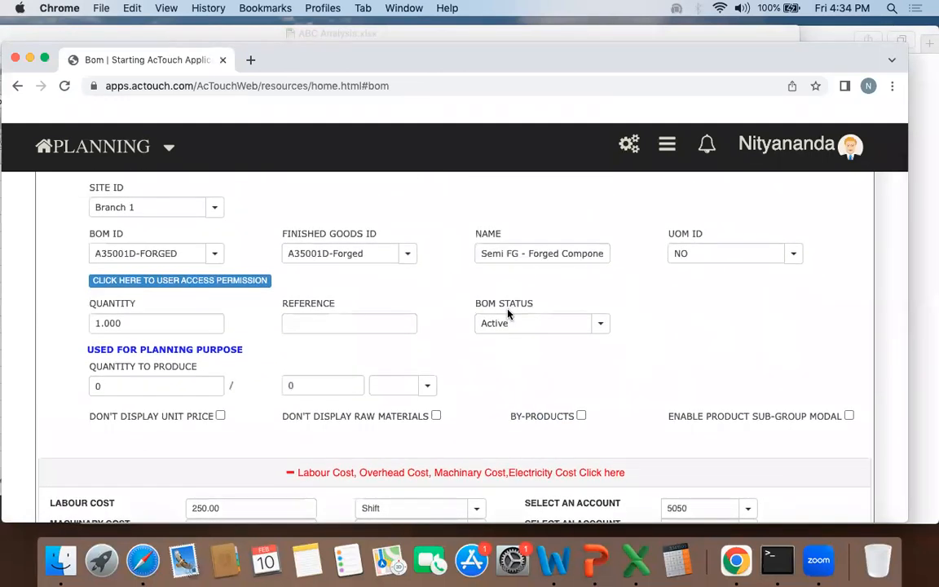
scroll(507, 315, "down", 9)
scroll(507, 314, "down", 1)
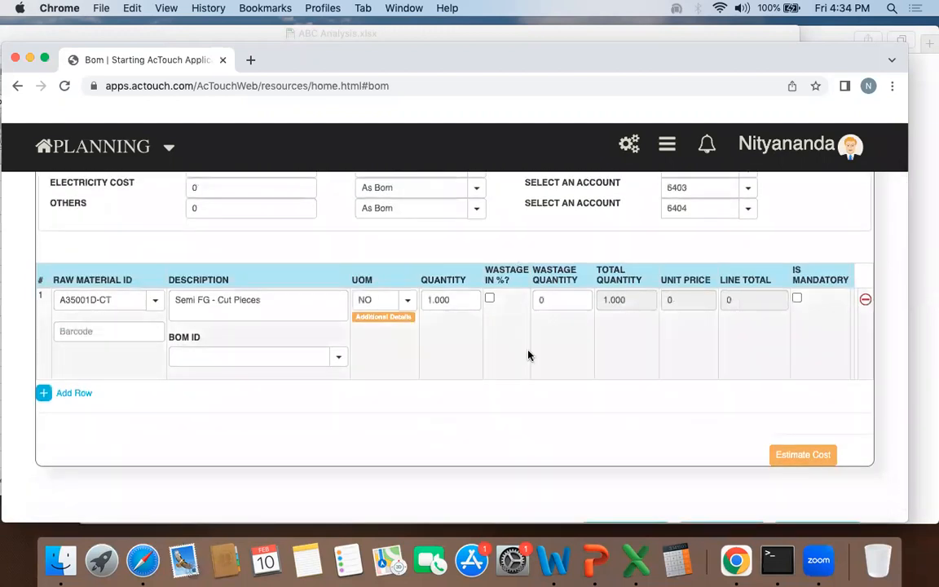
scroll(529, 355, "up", 3)
scroll(670, 413, "down", 4)
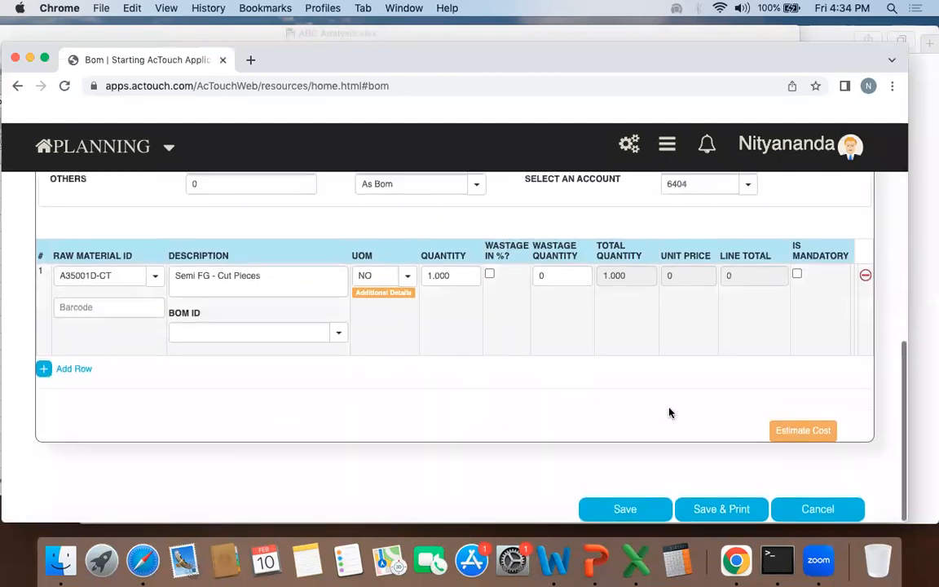
left_click(653, 509)
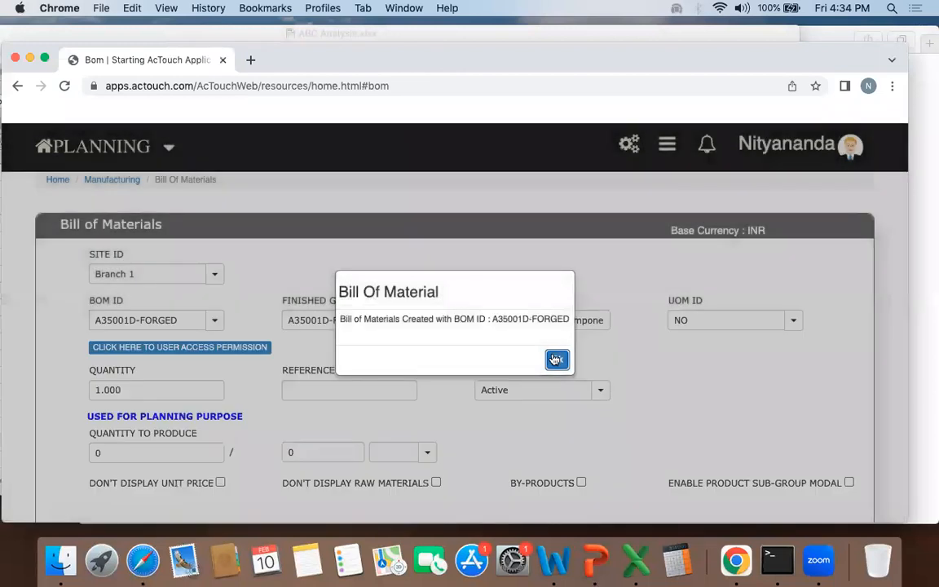
Step: Copy A35001-D from the workbook and enter it as both BOM ID and finished goods ID of a new AcTouch BOM
left_click_drag(575, 61, 756, 36)
left_click(128, 251)
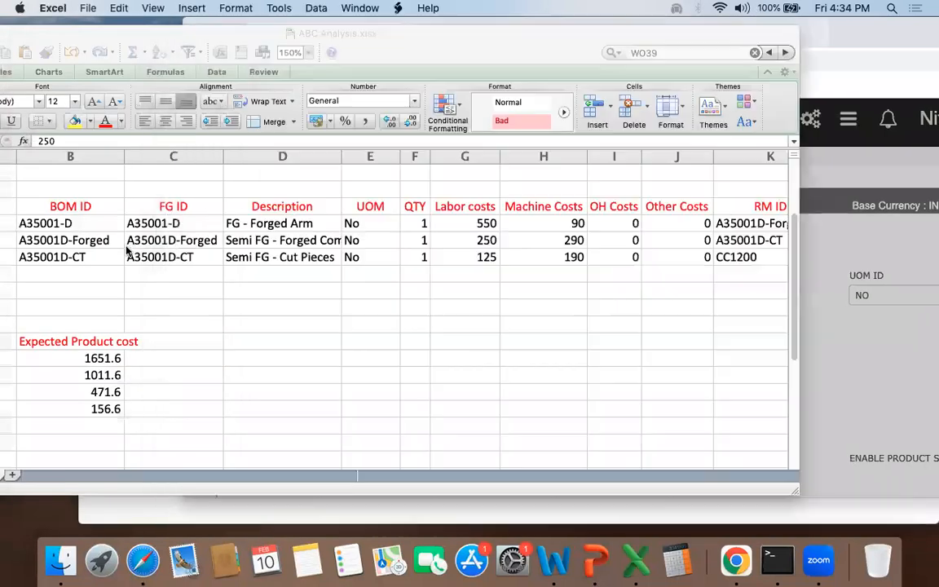
left_click(181, 223)
key("super+c")
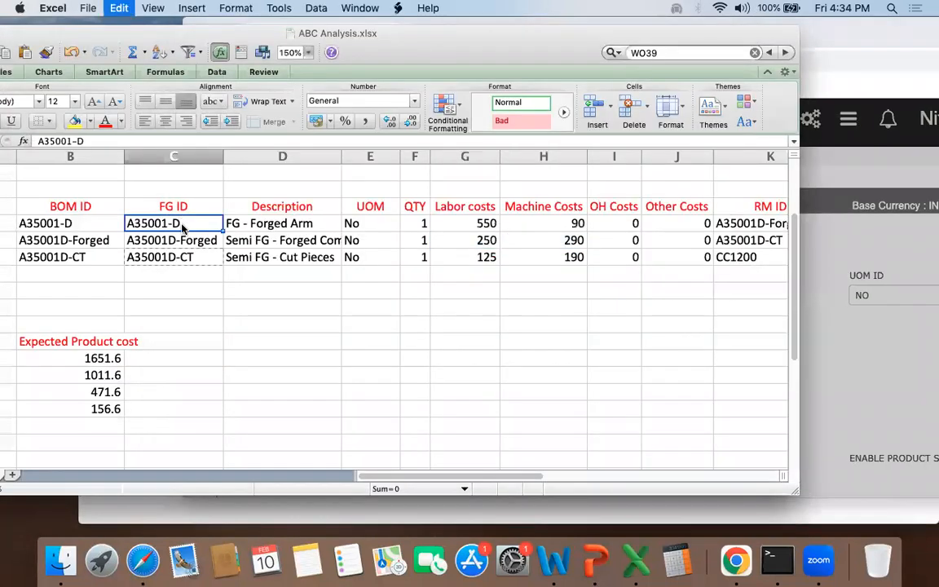
left_click(840, 225)
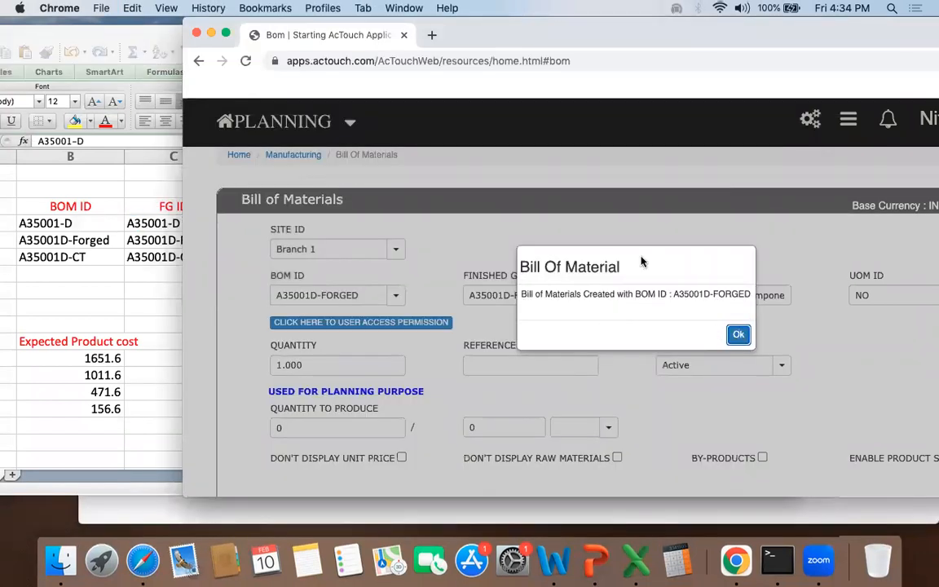
key("Return")
left_click(353, 290)
key("super+v")
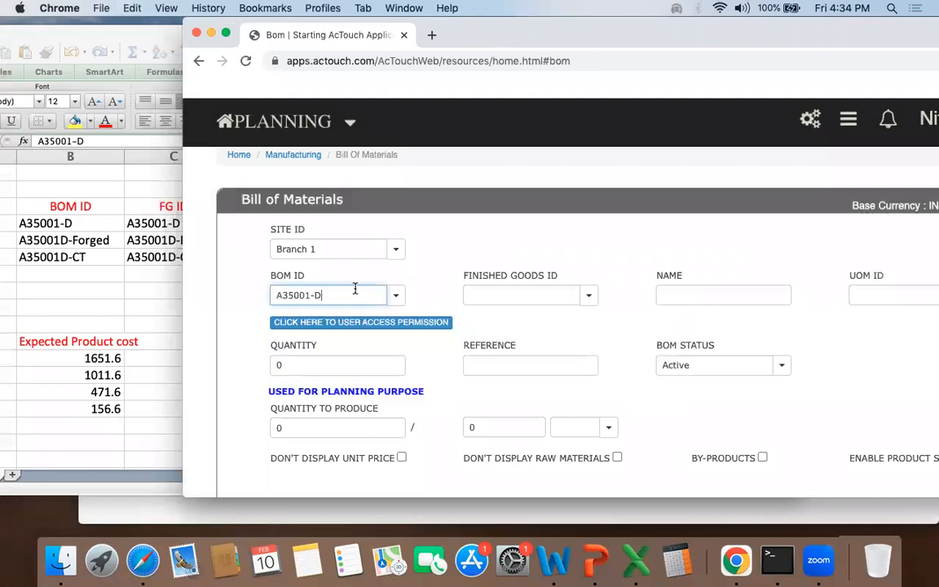
left_click(534, 295)
key("super+v")
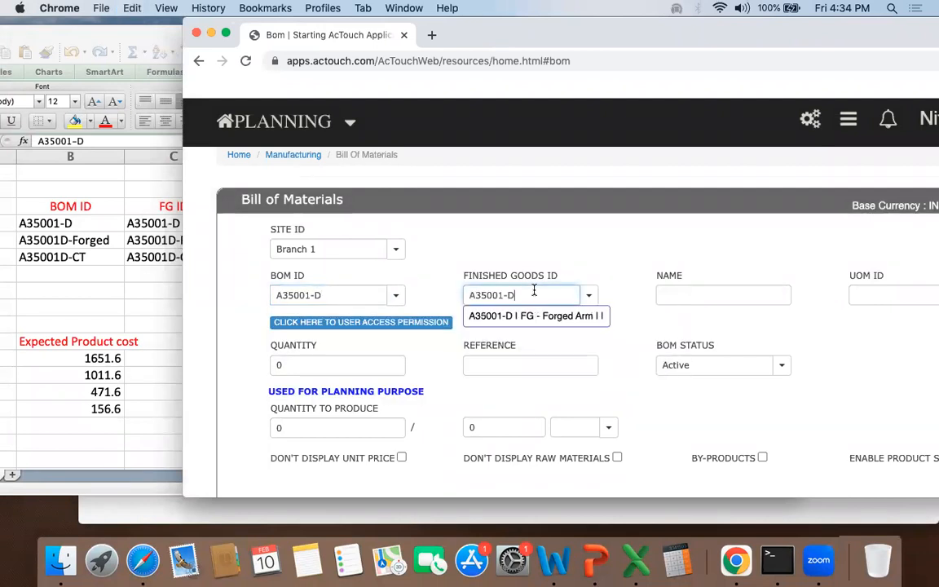
left_click(594, 323)
Step: Set the A35001-D BOM's quantity to 1 and add a raw material row with A35001D-Forged copied from the workbook
scroll(641, 327, "down", 3)
double_click(311, 199)
scroll(229, 295, "down", 5)
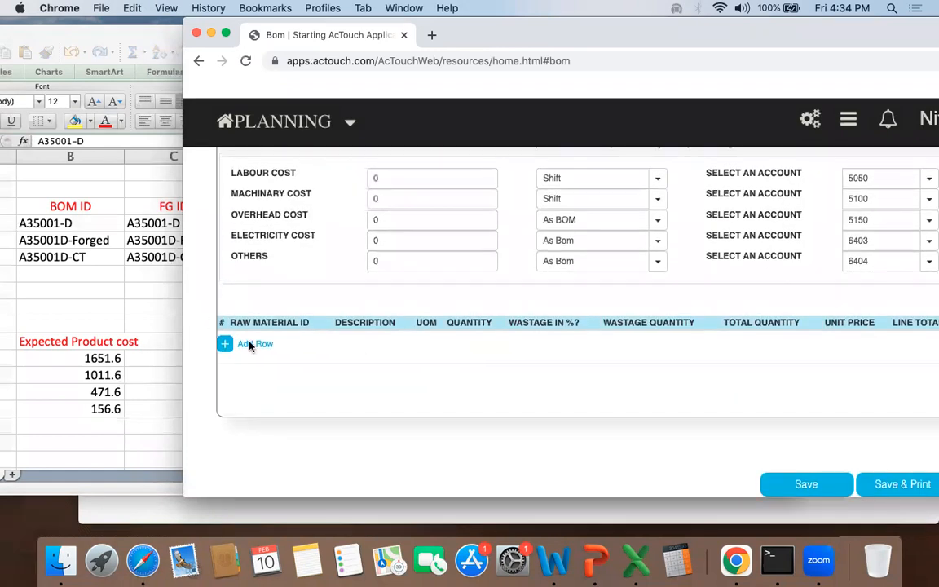
left_click(116, 285)
left_click(184, 240)
key("super+c")
left_click(798, 209)
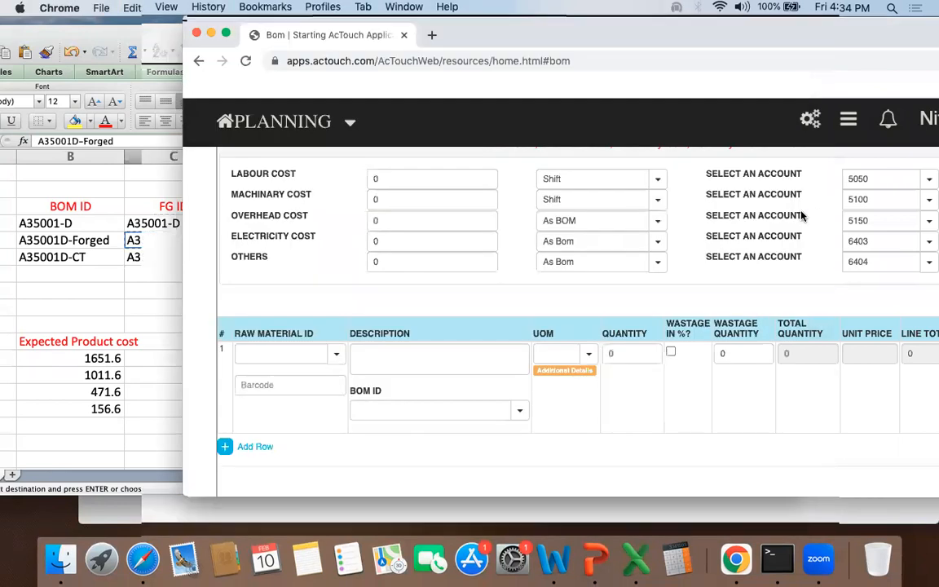
left_click(304, 355)
key("super+v")
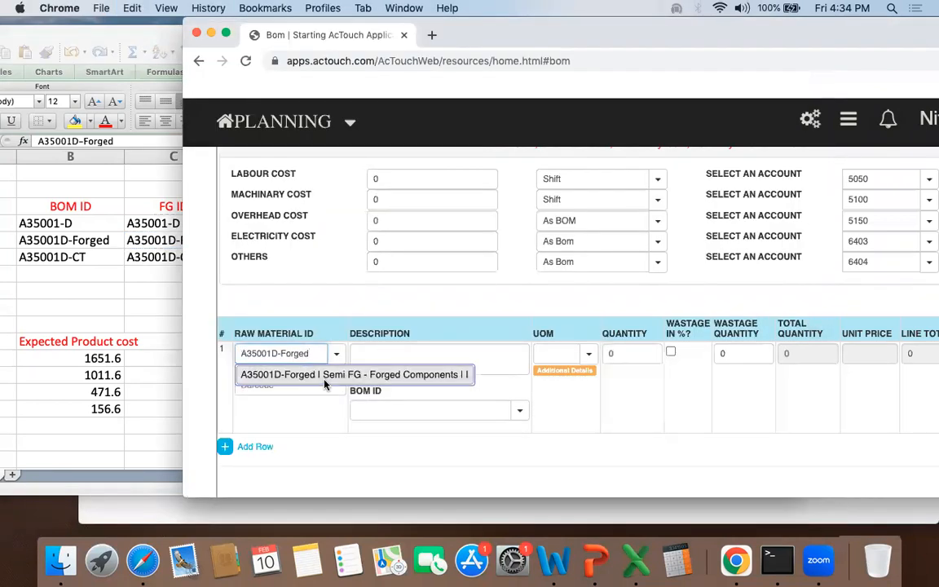
left_click(324, 377)
Step: Copy the finishing row's labor cost from the workbook and set the A35001D-Forged raw material quantity to 1
left_click(90, 269)
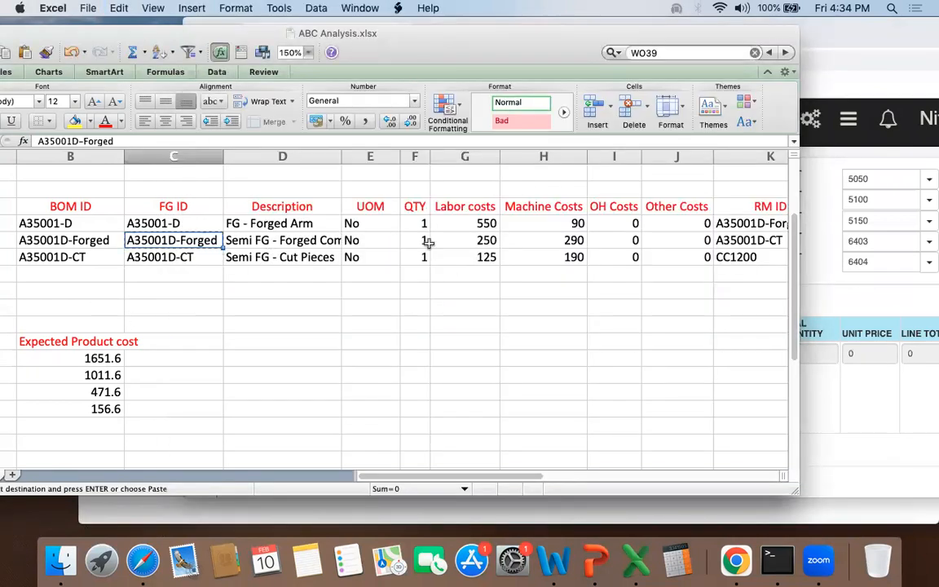
left_click(444, 223)
key("super+c")
left_click(857, 413)
left_click(627, 349)
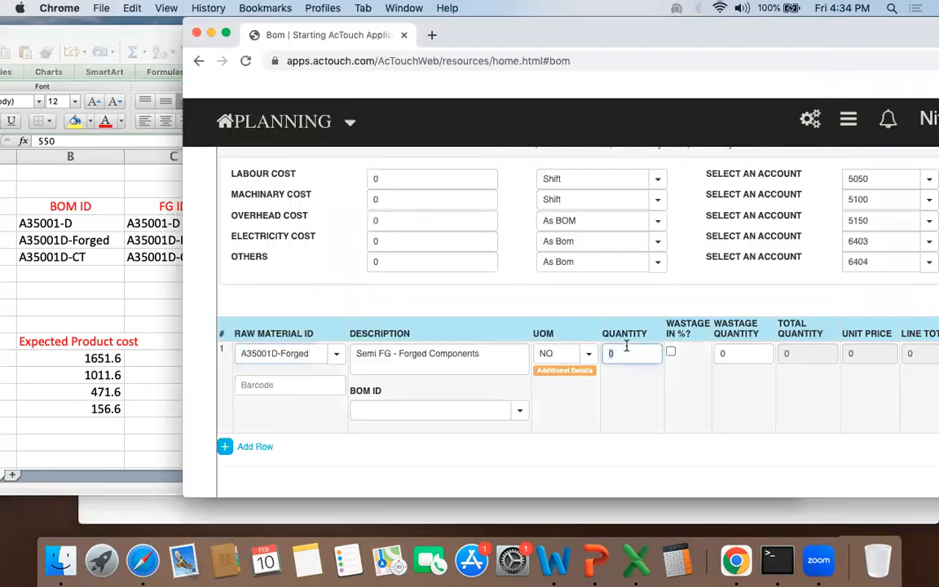
Step: Set the A35001-D BOM's labour cost to 550 and machinery cost to 90 from the workbook's finishing row
left_click(416, 179)
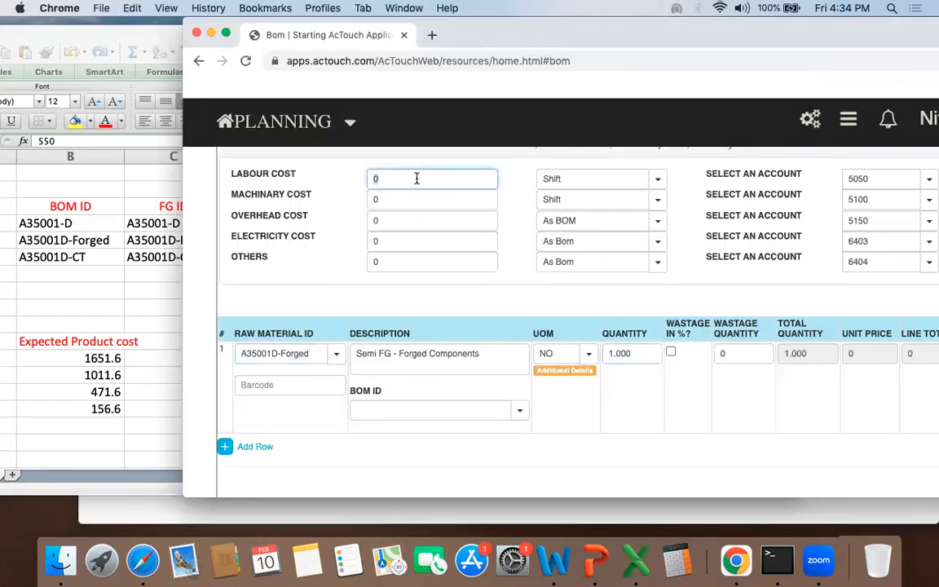
left_click(153, 214)
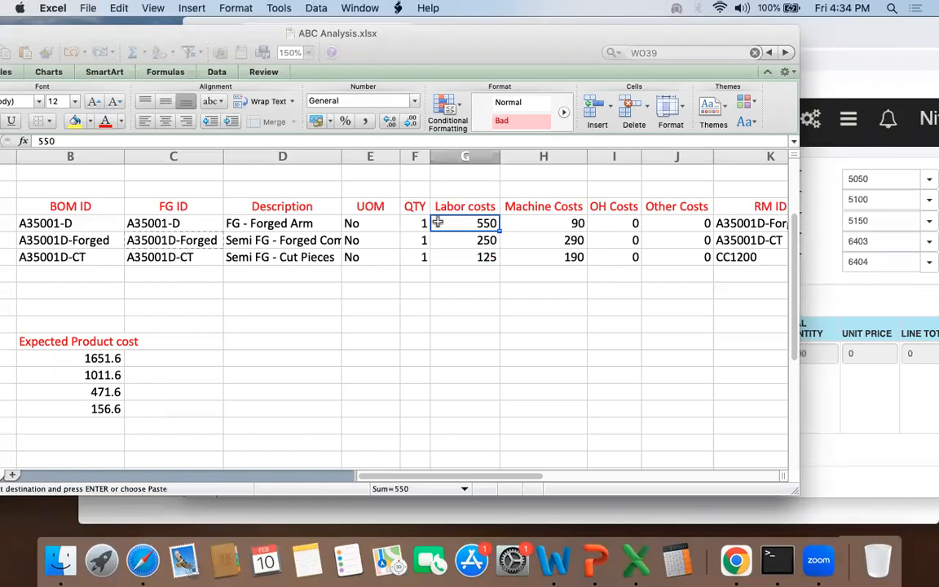
left_click(543, 223)
left_click(803, 349)
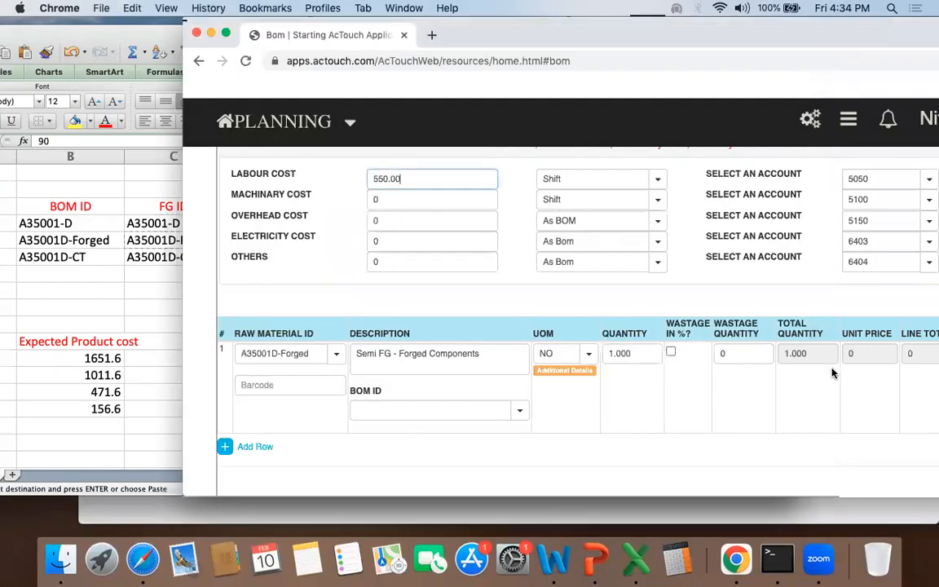
left_click(394, 197)
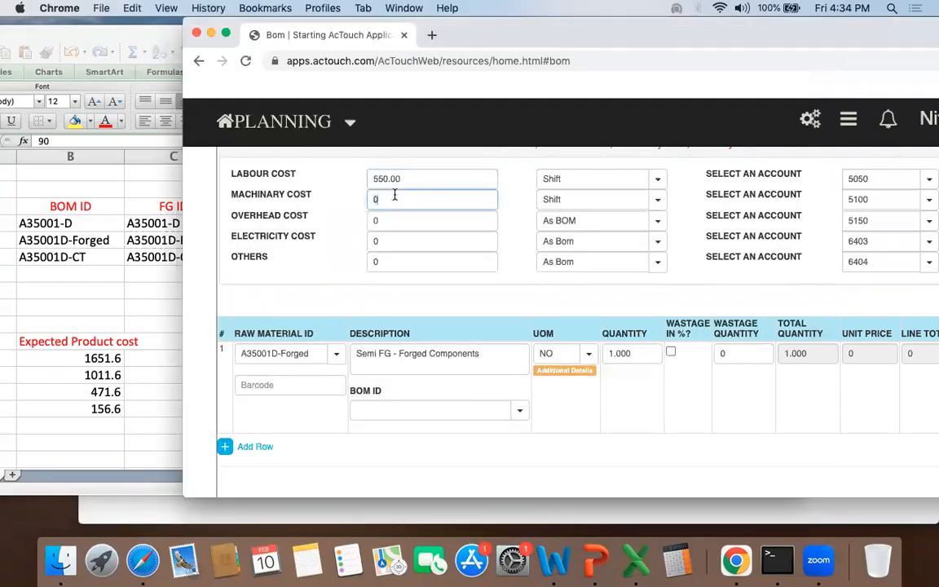
left_click(585, 179)
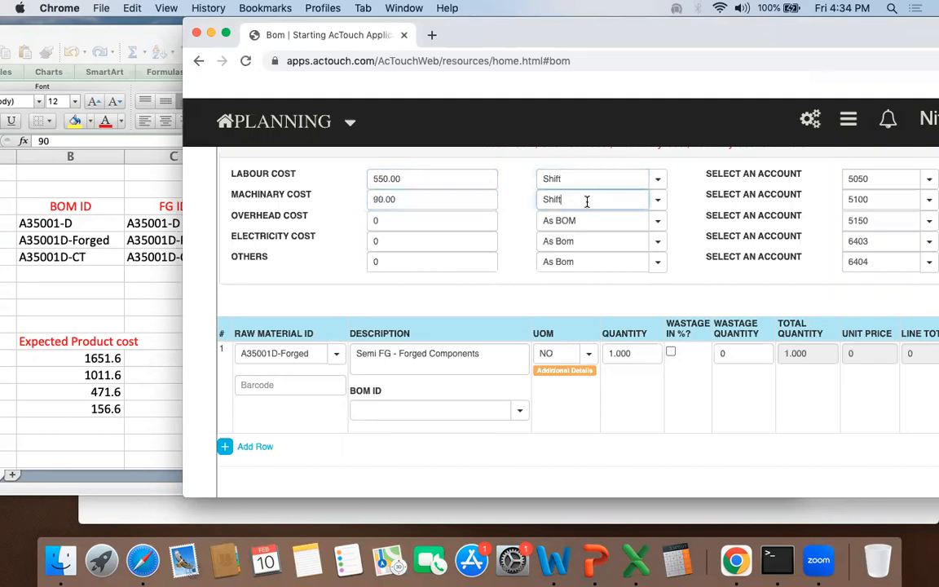
Step: Save the A35001-D BOM and review the finishing, forging and cutting BOM rows in the workbook
left_click_drag(650, 36, 537, 36)
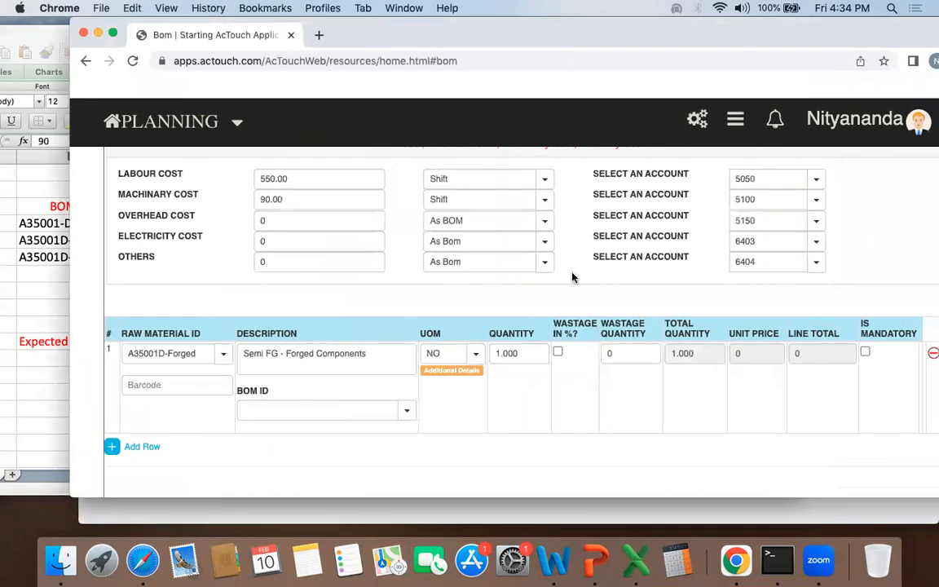
scroll(575, 318, "down", 3)
left_click(694, 485)
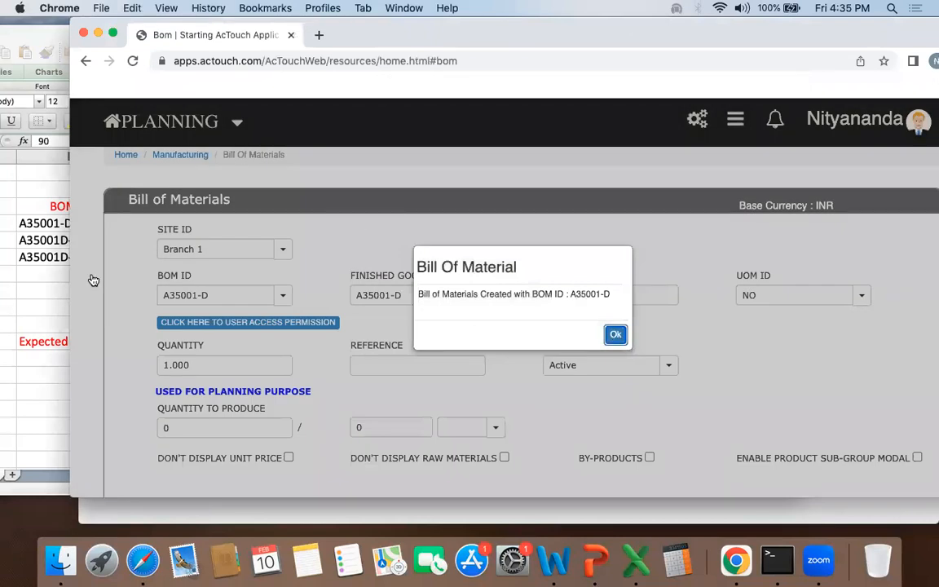
left_click(5, 260)
left_click_drag(156, 43, 252, 34)
left_click_drag(163, 216, 412, 251)
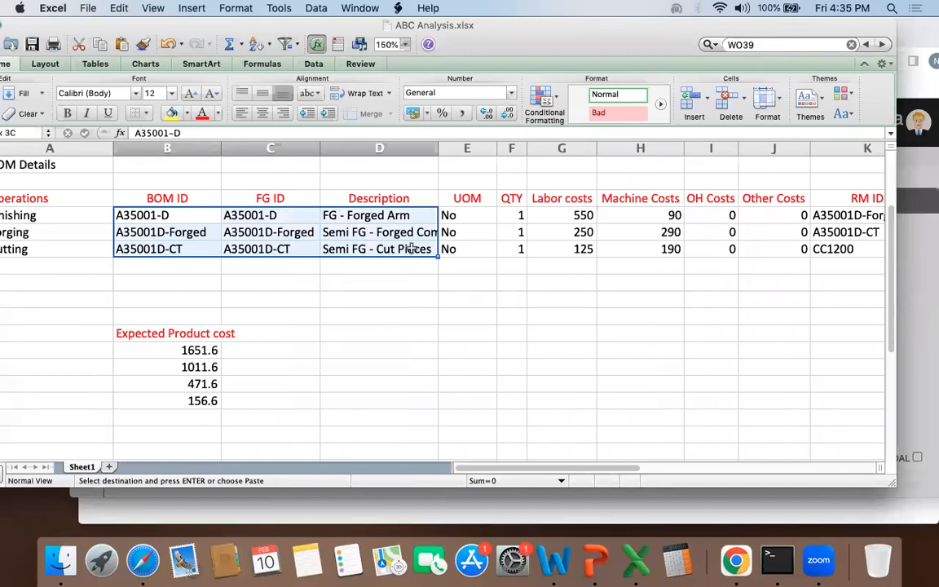
left_click(916, 287)
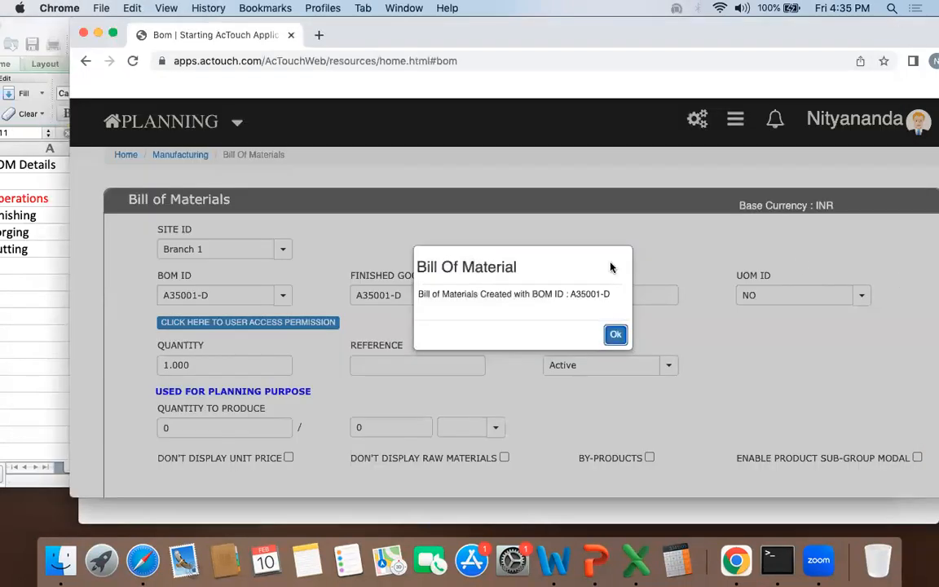
left_click(615, 337)
Step: Open PO Indent for Multi Level BOM among the manufacturing reports
left_click_drag(538, 24, 502, 23)
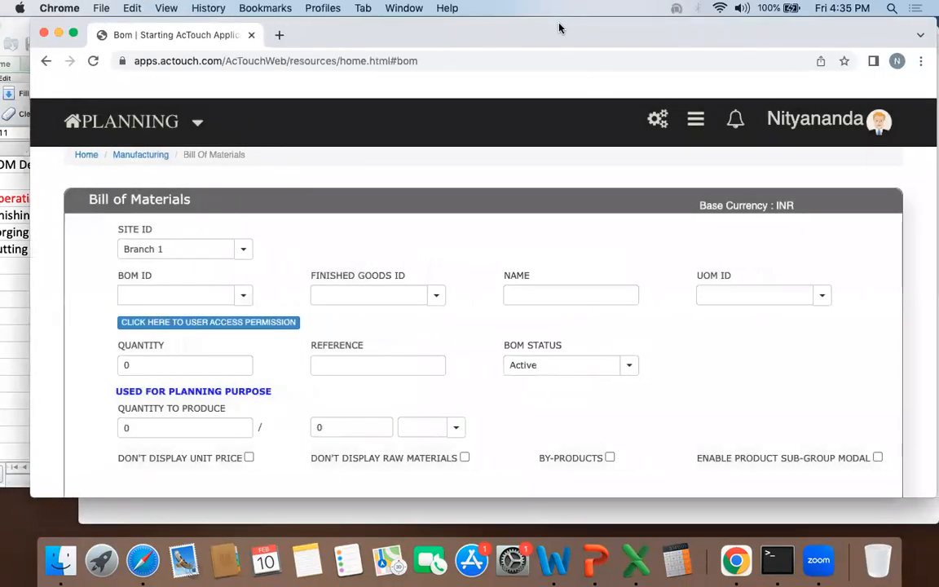
left_click(140, 154)
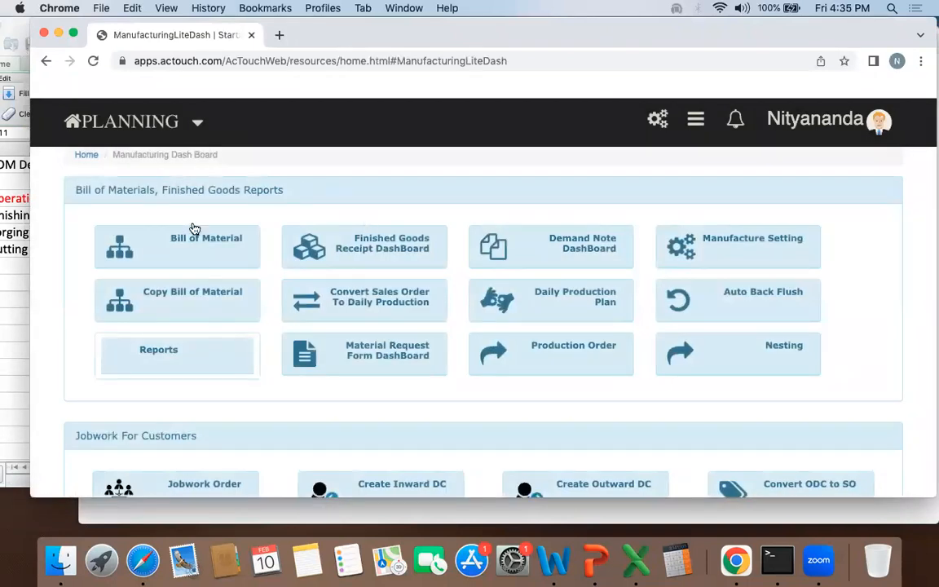
scroll(422, 348, "down", 10)
left_click(841, 306)
left_click_drag(644, 40, 631, 37)
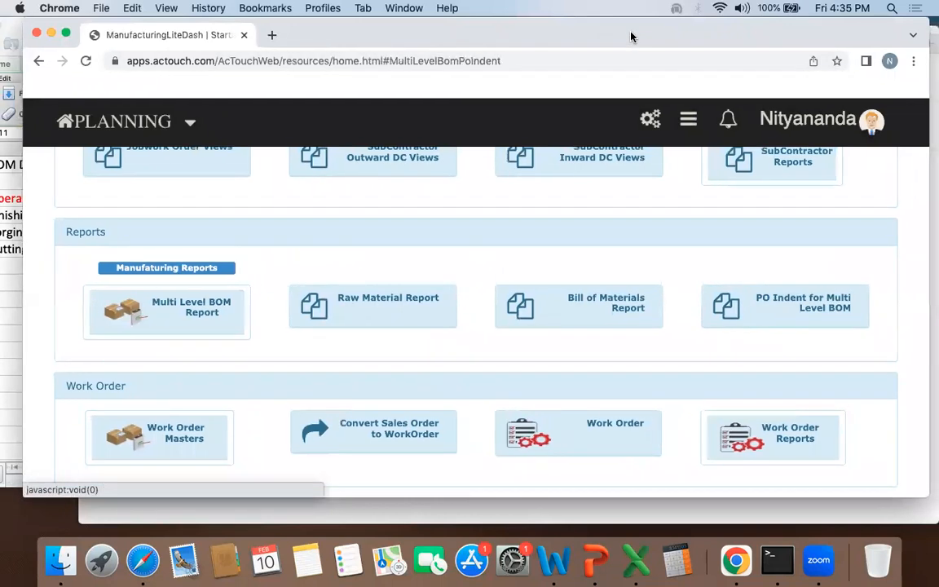
Step: Copy A35001-D from the workbook and choose it as the PO indent's finished goods ID
left_click(14, 213)
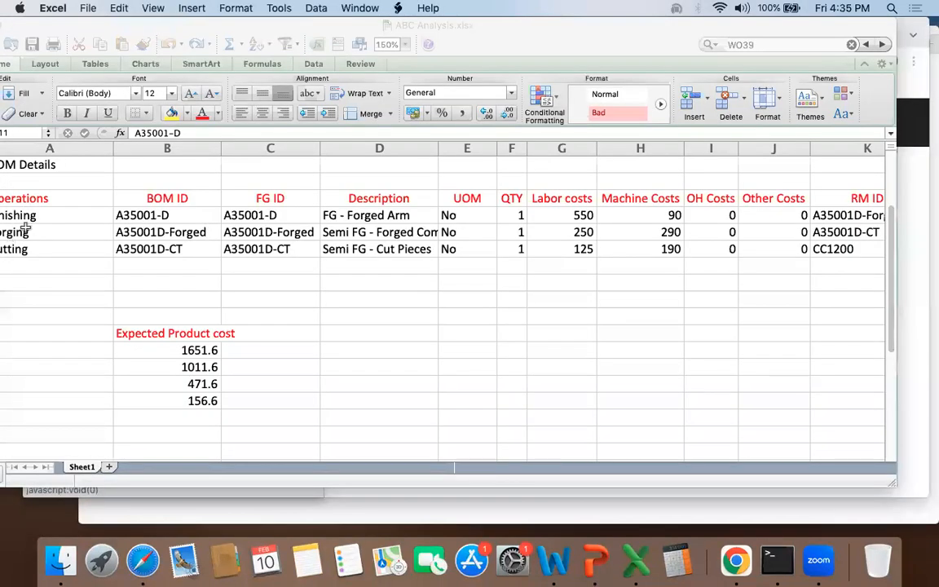
left_click(184, 215)
key("super+c")
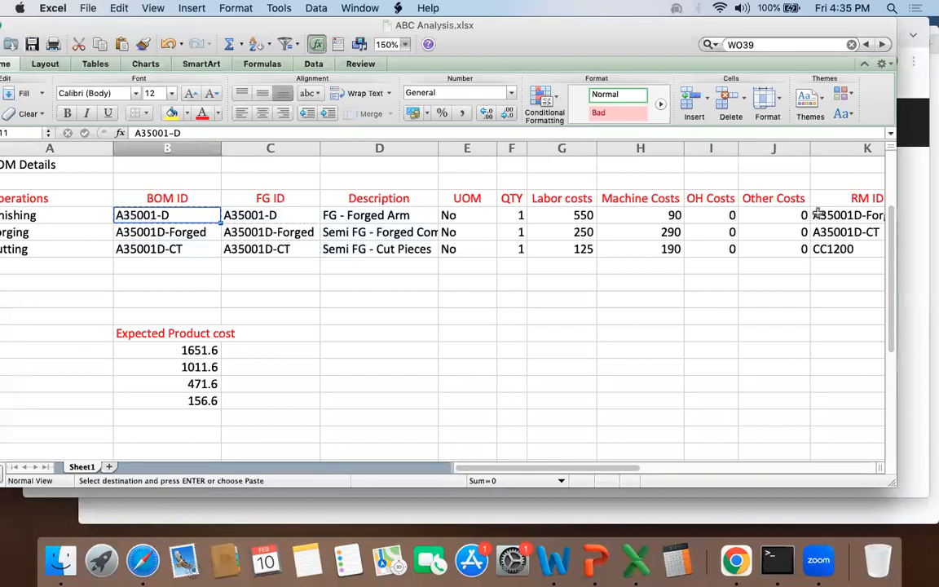
key("super+Tab")
left_click(336, 234)
key("super+v")
left_click(309, 258)
Step: Choose A35001-D as the PO indent's BOM ID, set the quantity to 1 and search for its multi-level materials
left_click(517, 238)
left_click(480, 256)
left_click(584, 238)
left_click(771, 242)
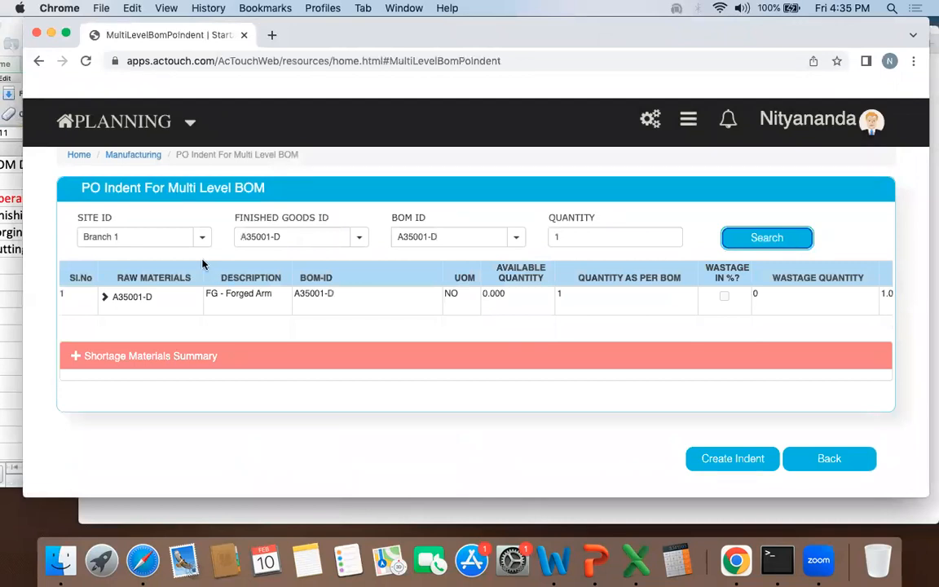
Step: Expand A35001-D, A35001D-Forged and A35001D-CT in the multi-level BOM down to the CC1200 rod material and check each level
left_click(104, 297)
left_click_drag(226, 294, 311, 323)
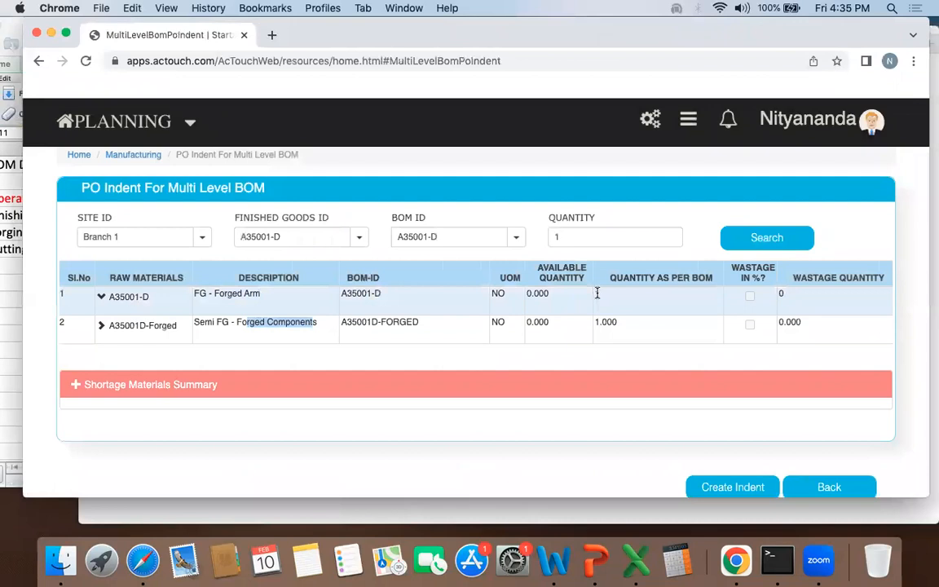
left_click(102, 327)
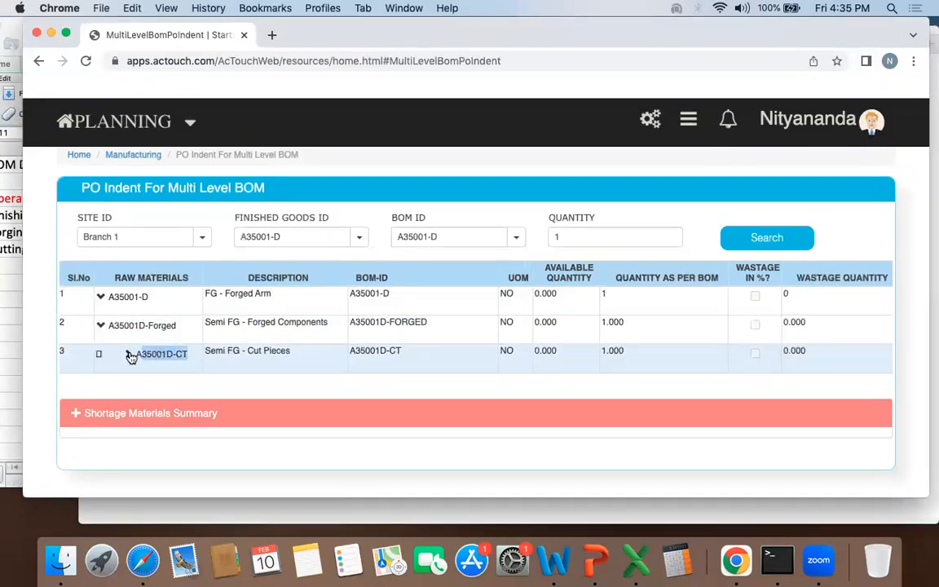
left_click(124, 354)
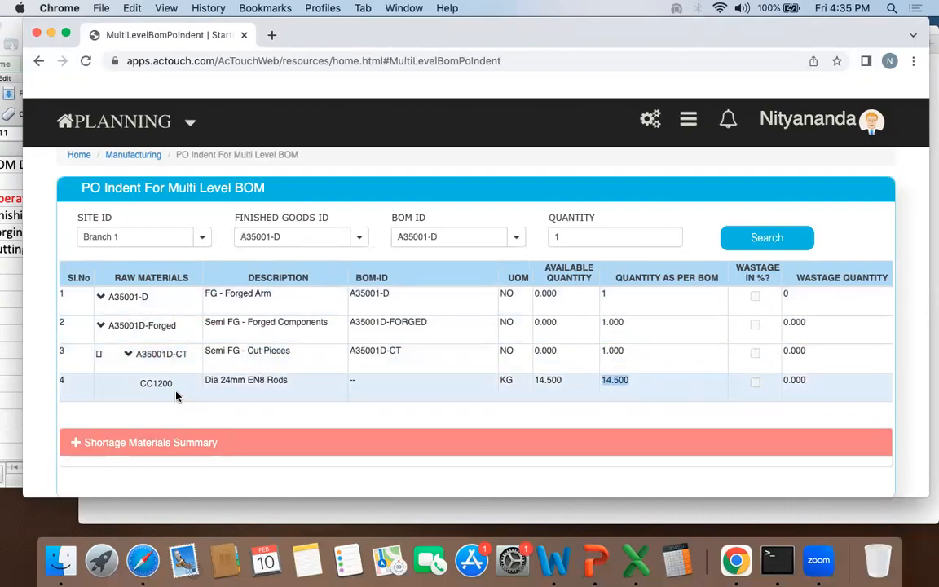
left_click_drag(245, 388, 294, 379)
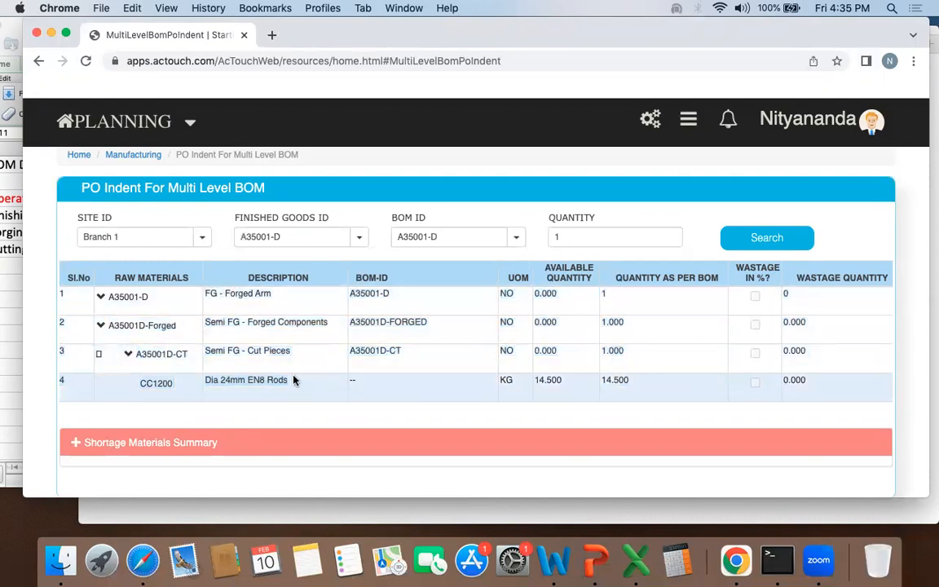
Step: Return to the manufacturing dashboard and open Standard Operations from the Work Order Masters
left_click(123, 155)
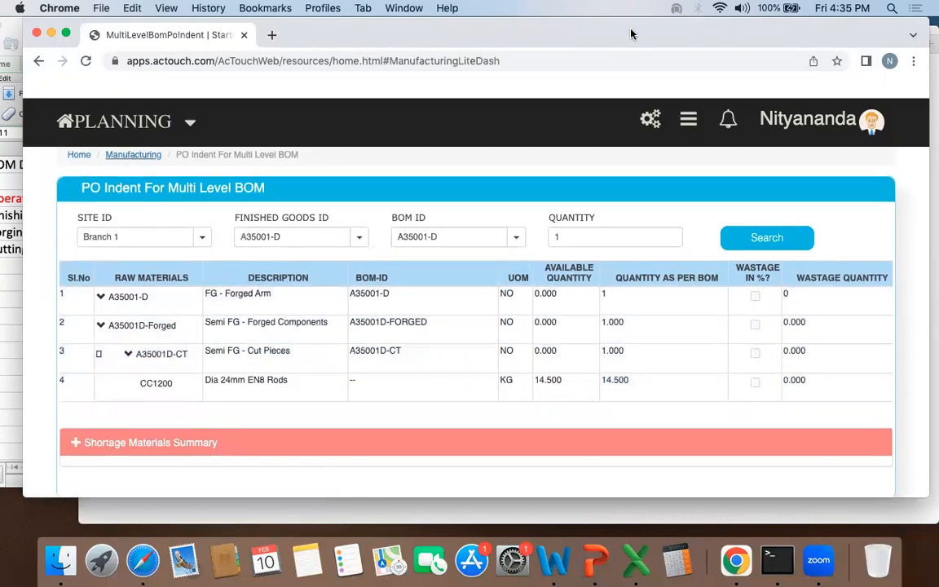
left_click_drag(633, 32, 663, 32)
scroll(388, 273, "down", 2)
scroll(388, 275, "down", 10)
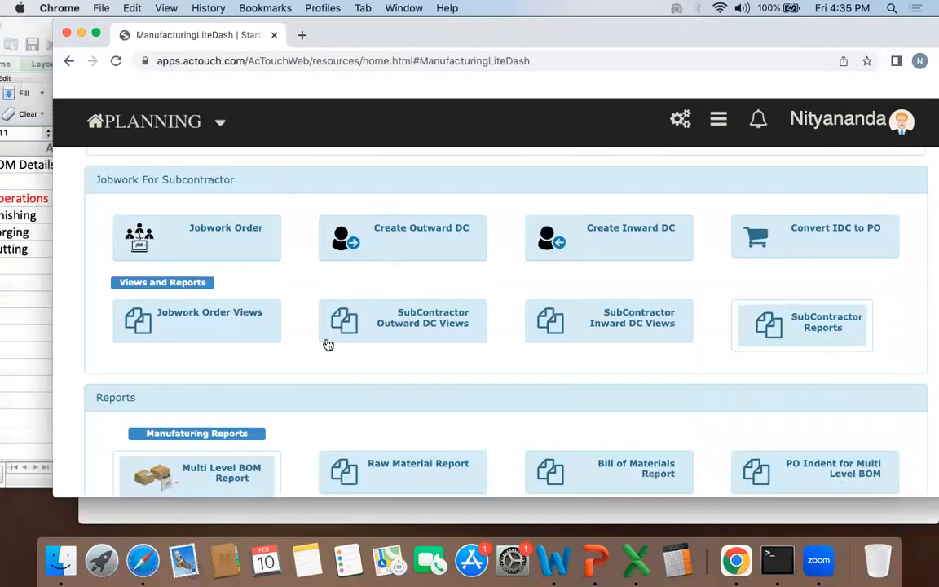
mouse_move(181, 330)
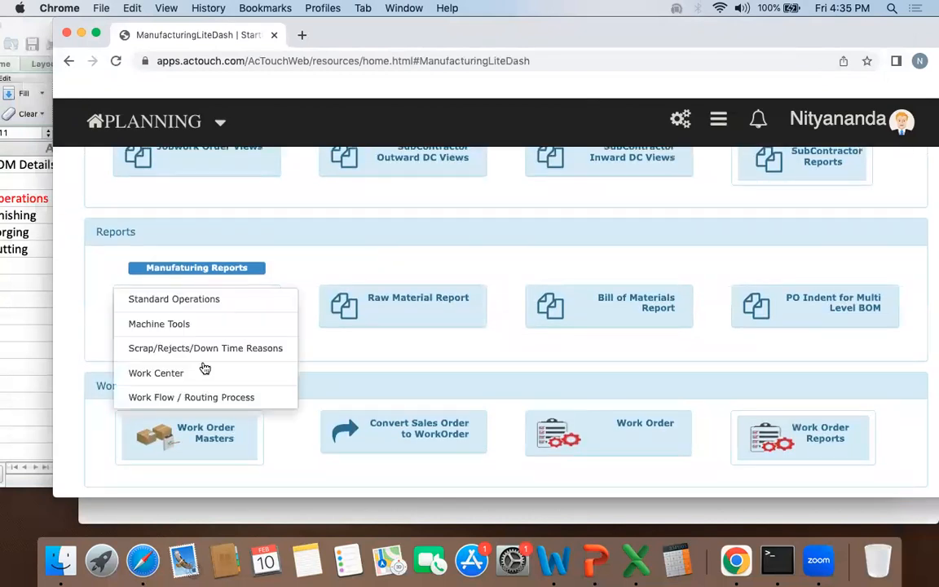
left_click(177, 302)
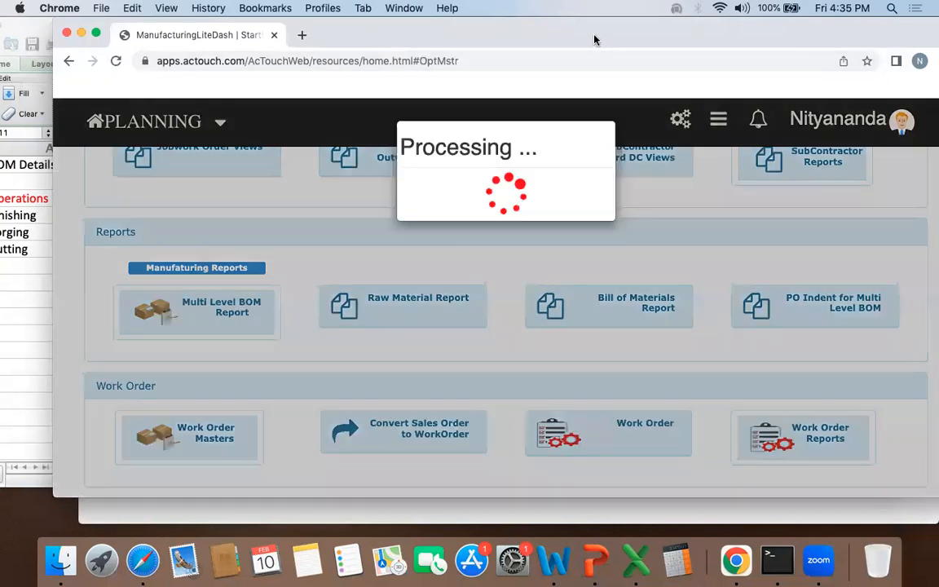
left_click_drag(612, 19, 690, 21)
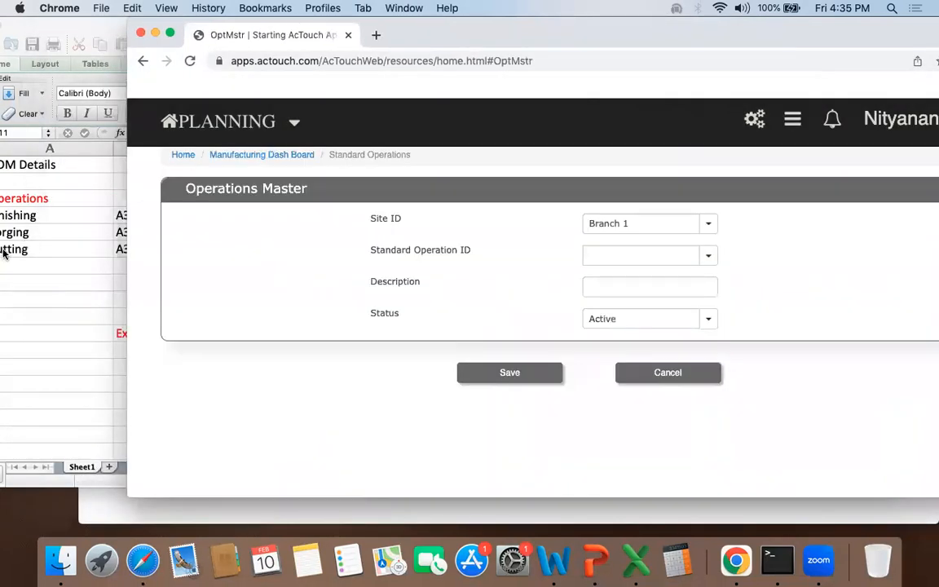
Step: Review the workbook's finishing, forging and cutting operations, look up the Cutting operation in the Operations Master, and leave without saving
left_click(4, 253)
left_click_drag(97, 26, 232, 26)
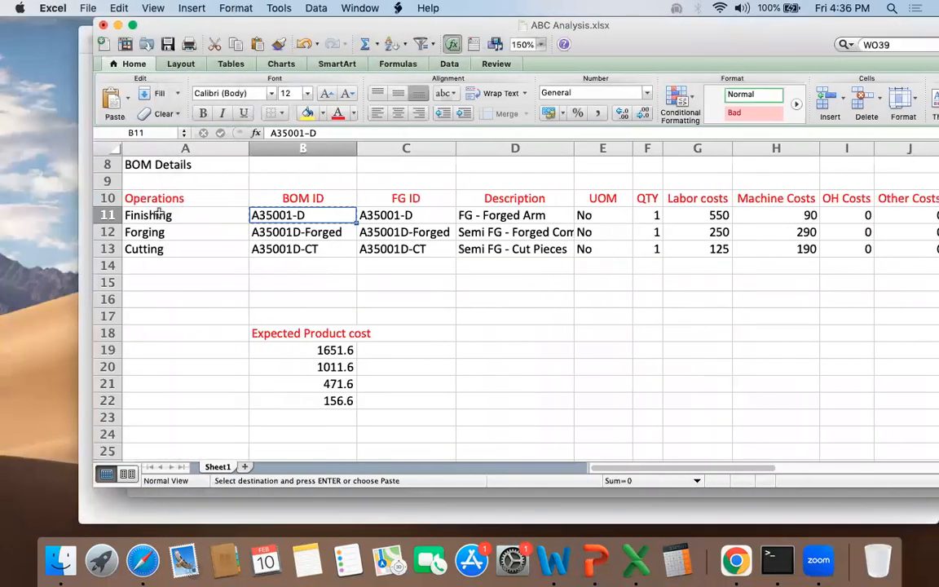
left_click_drag(157, 216, 166, 252)
left_click_drag(618, 26, 410, 25)
left_click(906, 230)
left_click(648, 252)
type("cut")
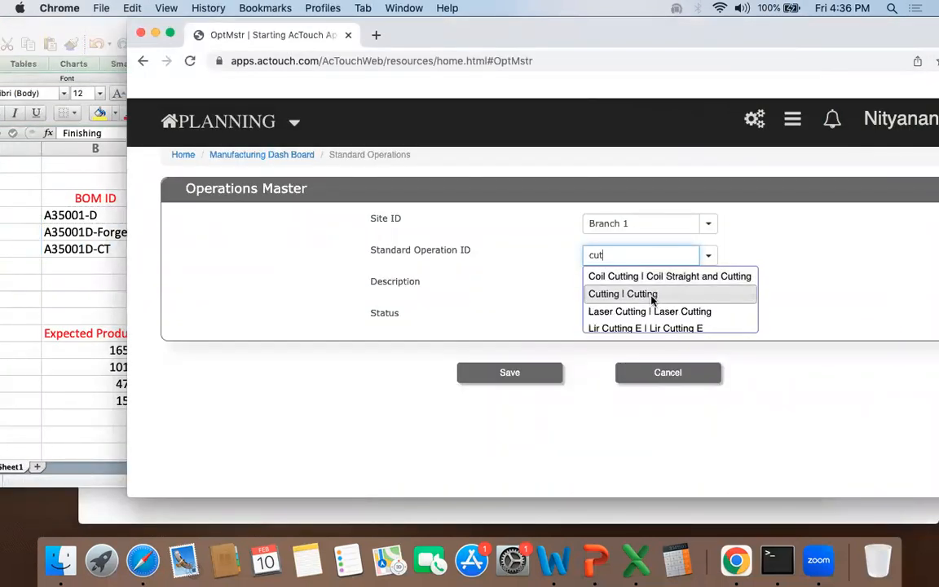
left_click(590, 294)
left_click(668, 373)
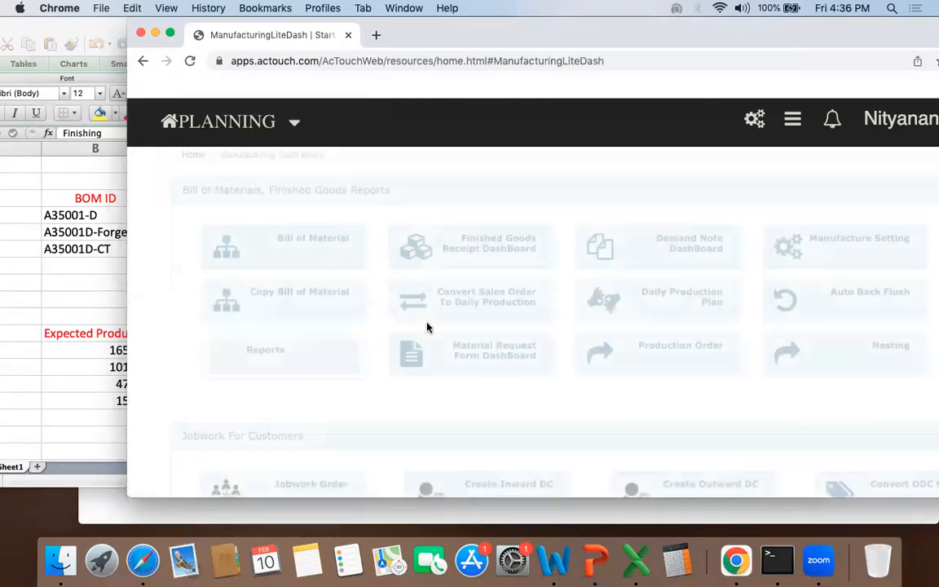
Step: Open Work Center from the Work Order Masters on the manufacturing dashboard
scroll(427, 327, "down", 10)
scroll(427, 327, "down", 5)
left_click(308, 438)
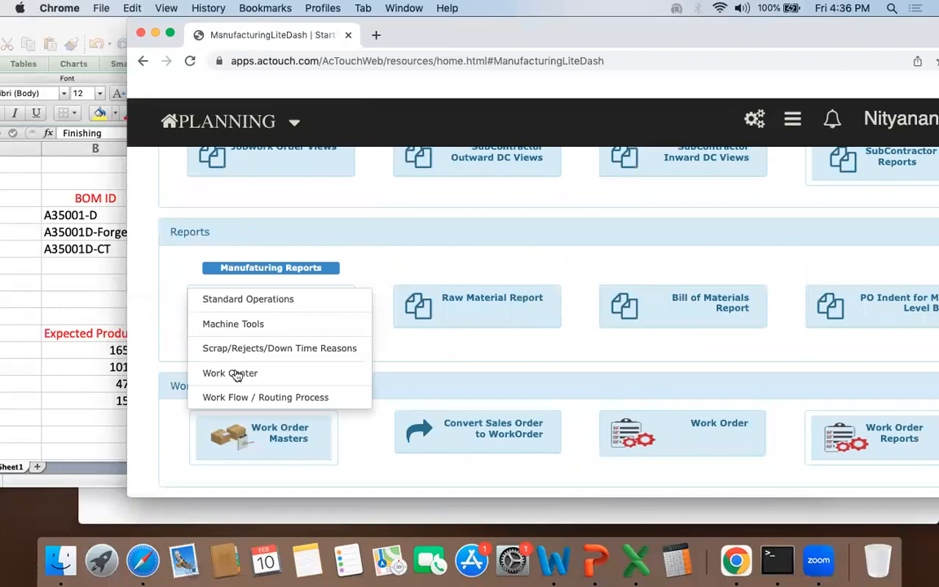
left_click(229, 381)
left_click_drag(643, 30, 673, 24)
left_click(503, 264)
type("test")
key("Down")
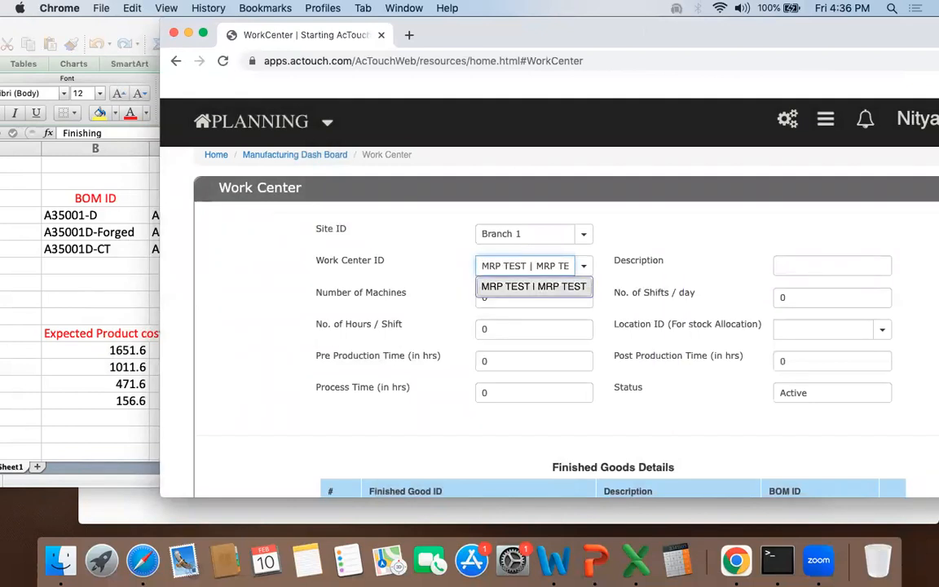
key("Return")
scroll(628, 273, "down", 5)
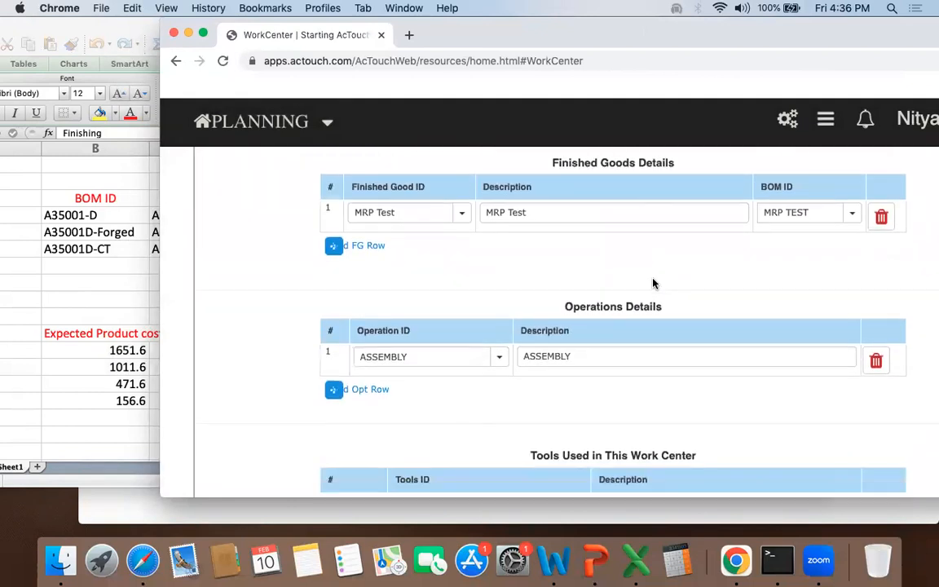
left_click(355, 239)
left_click(402, 237)
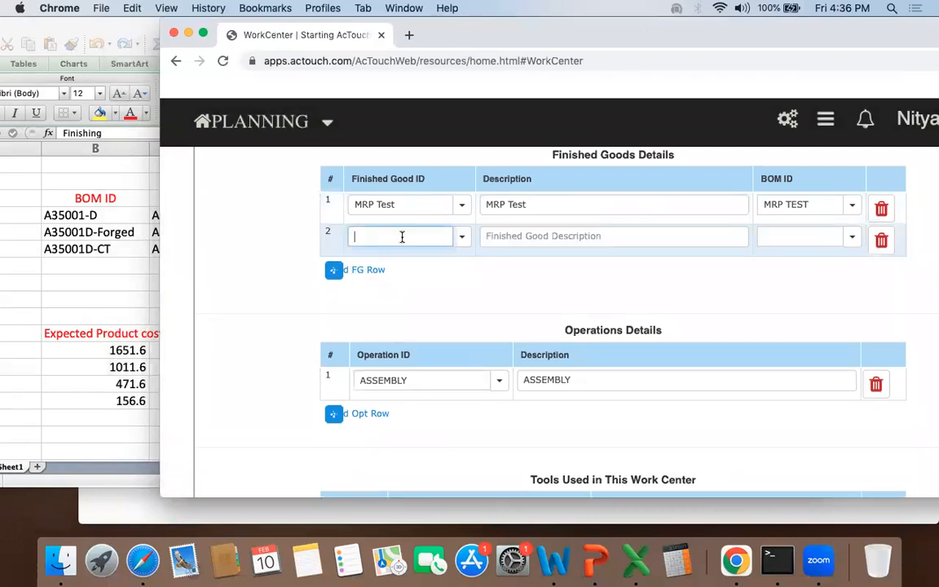
left_click(223, 62)
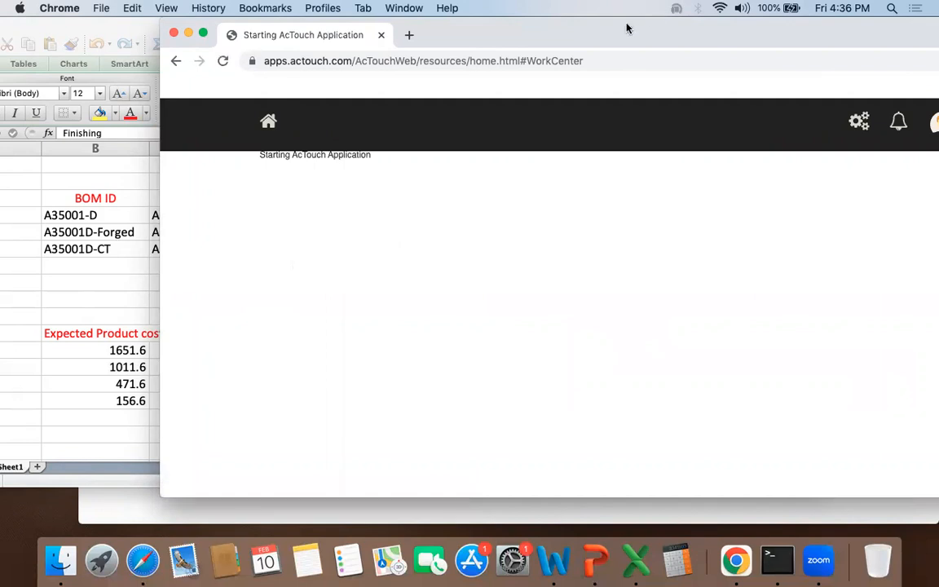
left_click_drag(626, 26, 738, 27)
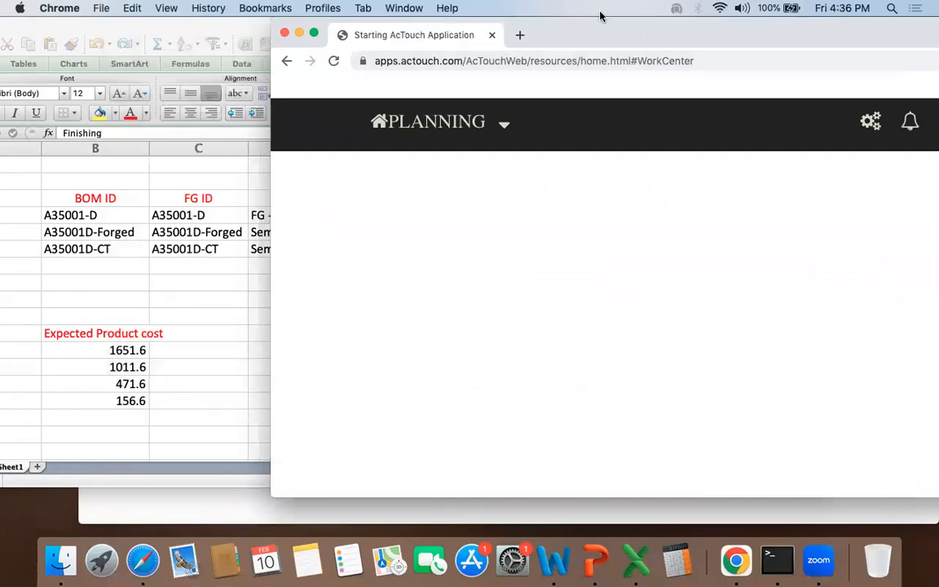
Step: Load the MRP TEST work center and add A35001-D from the workbook as a new finished good row
left_click(603, 261)
type("MR")
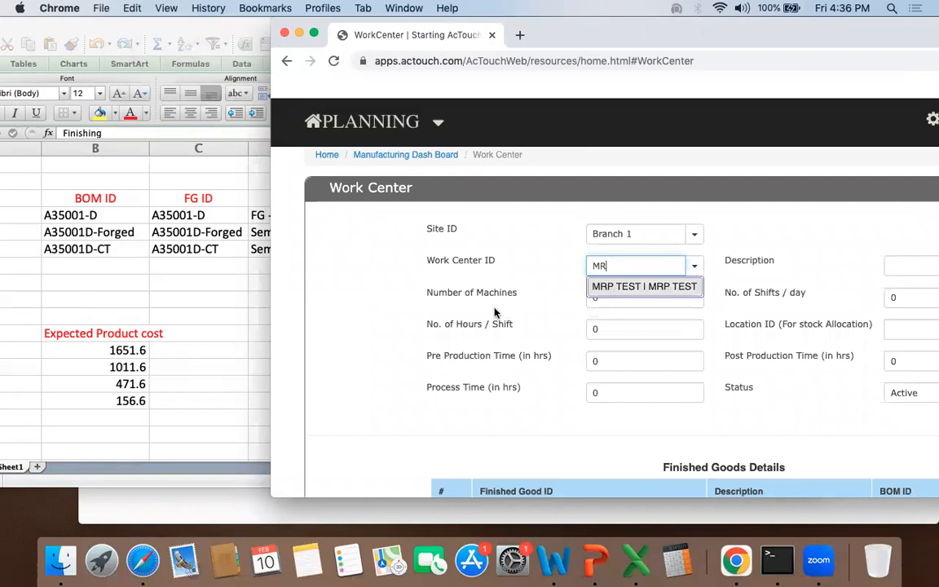
scroll(494, 313, "down", 5)
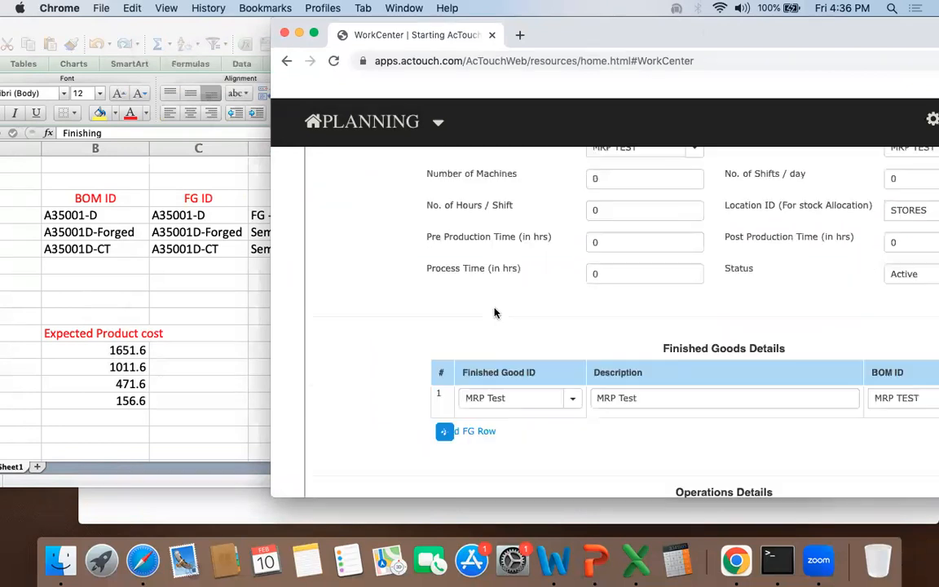
left_click(479, 212)
left_click(512, 210)
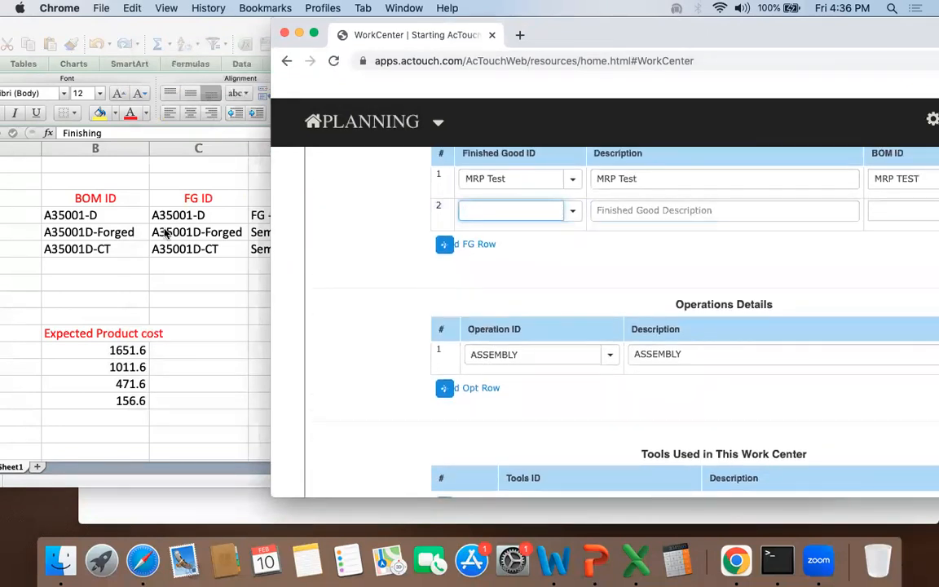
left_click(189, 215)
key("super+c")
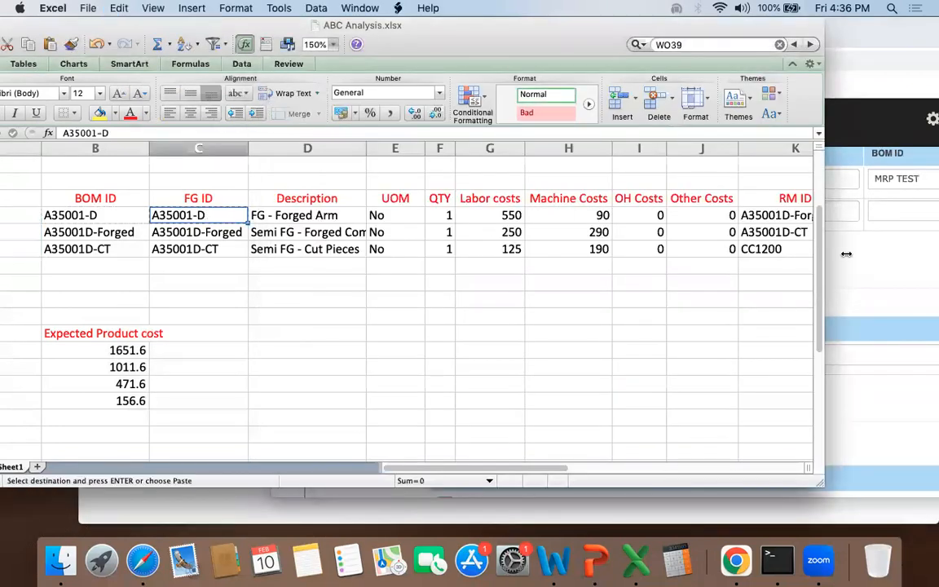
key("super+Tab")
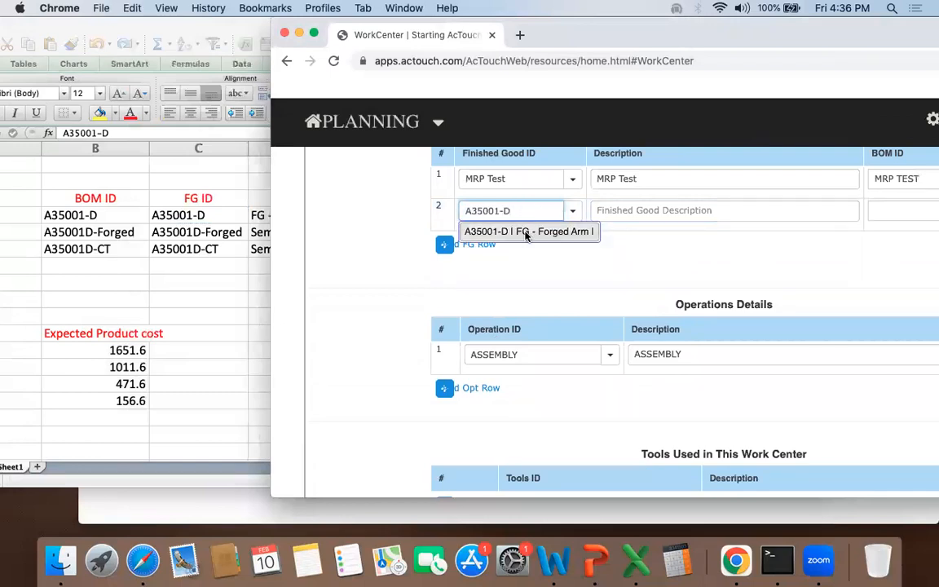
left_click(527, 233)
Step: Copy A35001D-Forged from the workbook and add it as the work center's third finished good
left_click(184, 234)
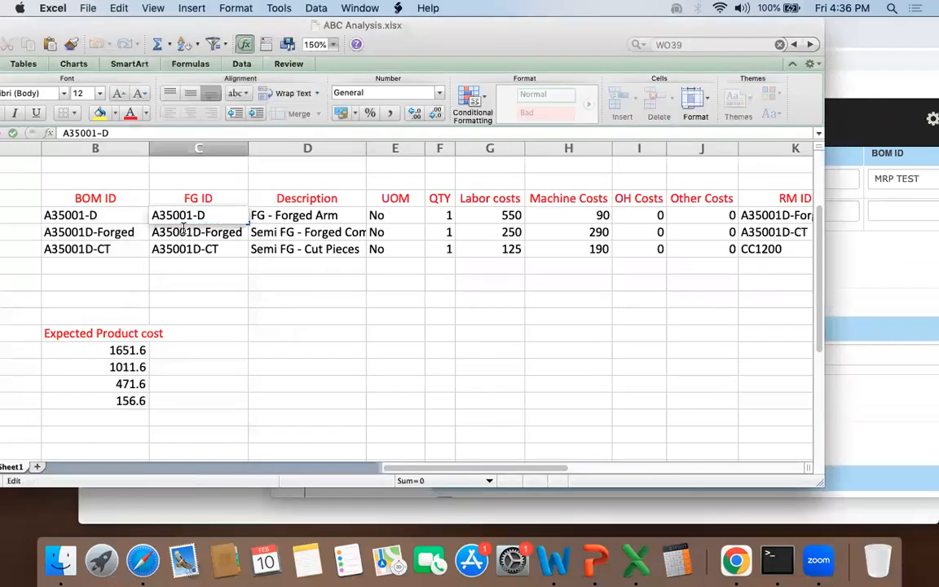
left_click(204, 248)
left_click(199, 232)
key("super+c")
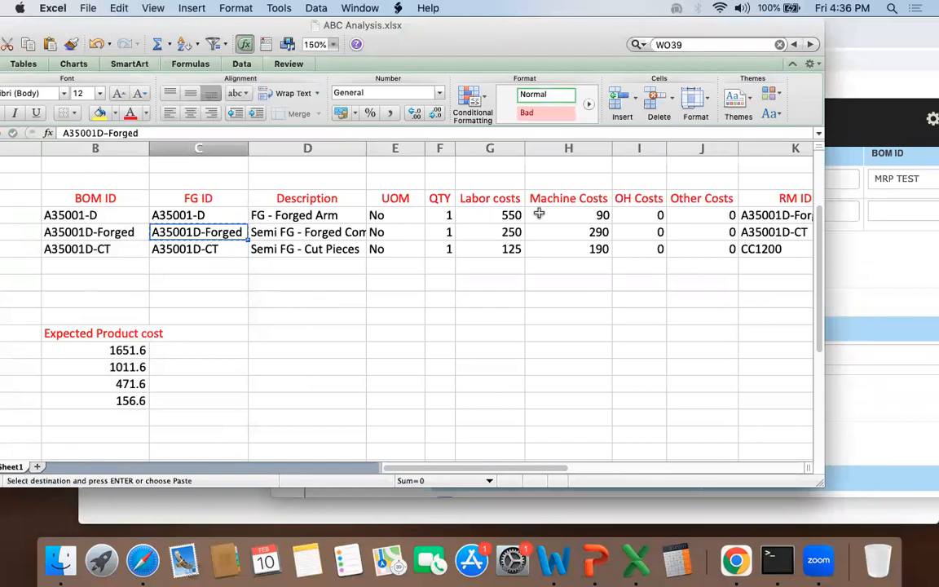
left_click(863, 260)
left_click(487, 244)
left_click(515, 243)
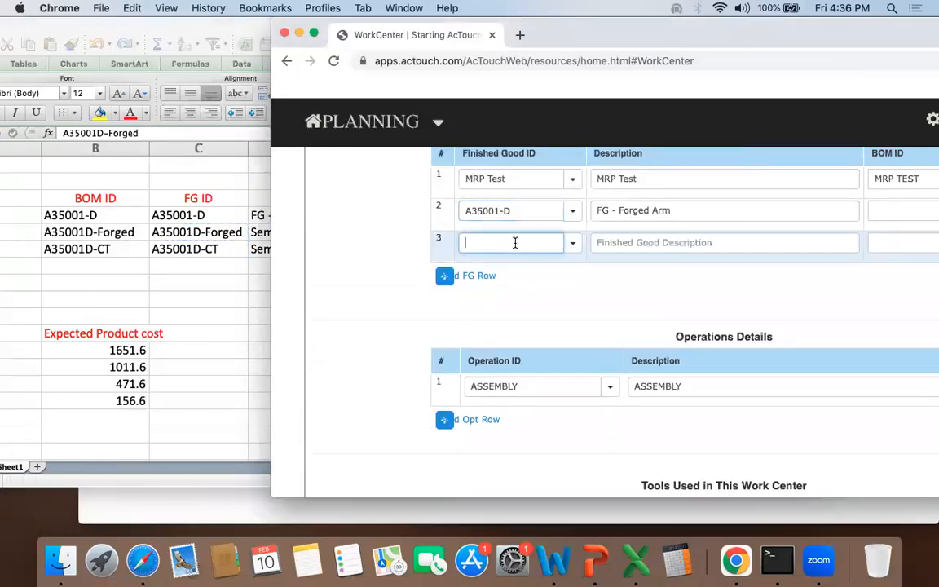
key("super+v")
left_click(520, 264)
Step: Copy A35001D-CT from the workbook and add it as the work center's fourth finished good
left_click(235, 248)
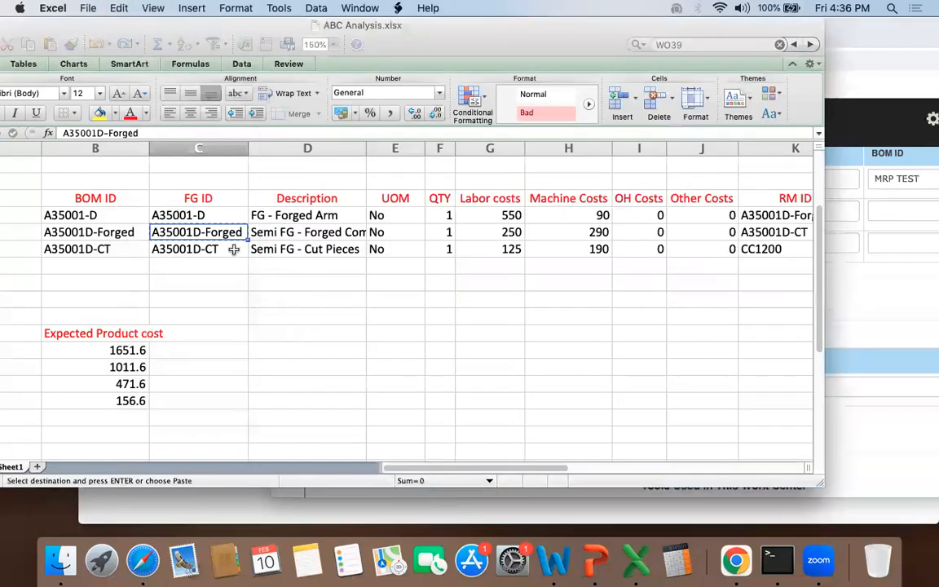
left_click(205, 251)
key("super+c")
left_click(840, 273)
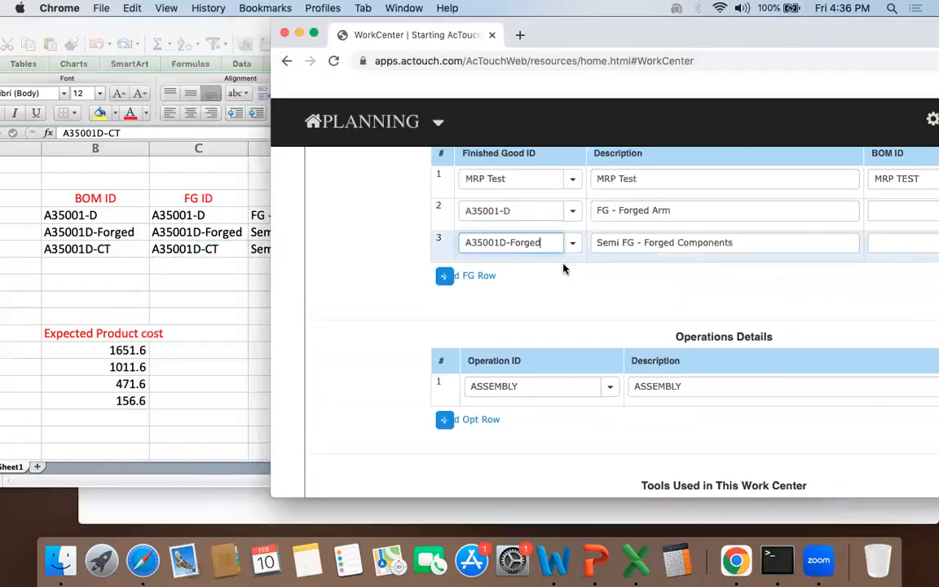
left_click(479, 272)
left_click(510, 272)
key("super+v")
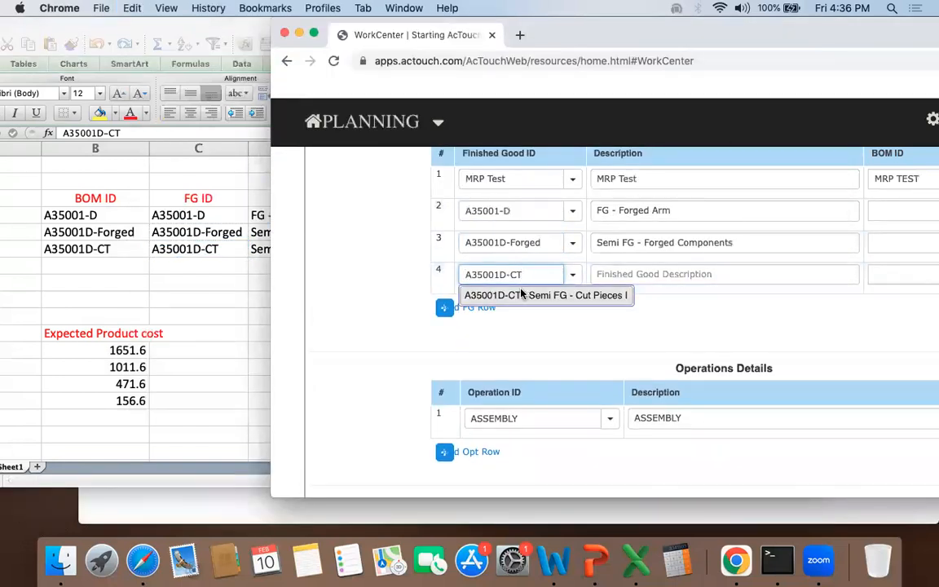
left_click(511, 295)
Step: Choose BOM IDs A35001-D, A35001D-FORGED and A35001D-CT for the matching finished good rows and check the pairing
left_click_drag(682, 42, 419, 43)
left_click(702, 212)
left_click(658, 235)
left_click(699, 243)
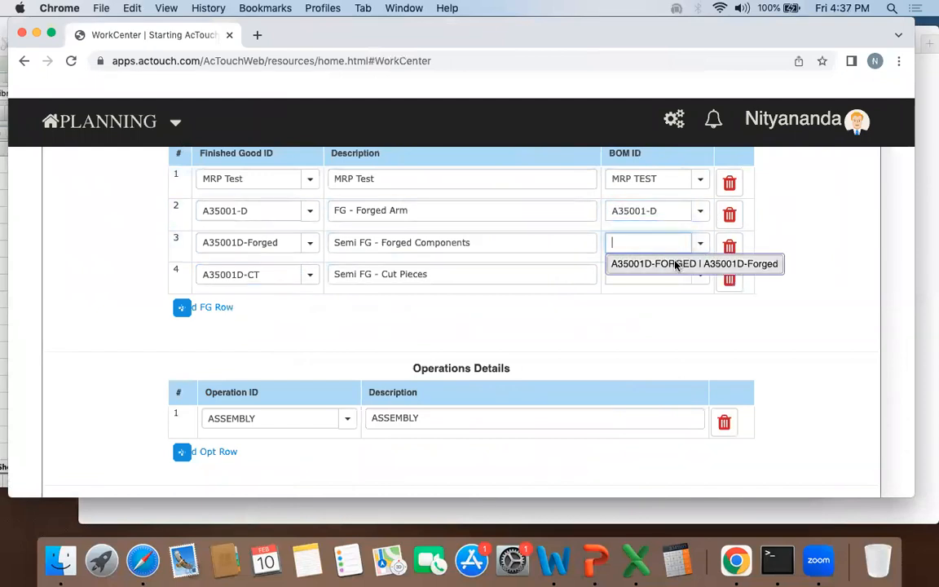
left_click(674, 264)
left_click(698, 275)
left_click(665, 296)
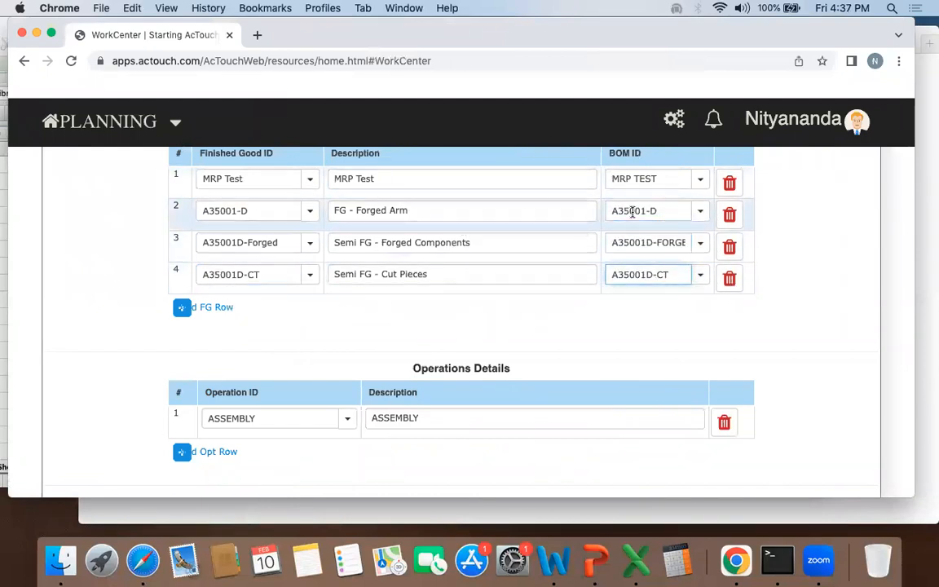
double_click(268, 210)
double_click(628, 209)
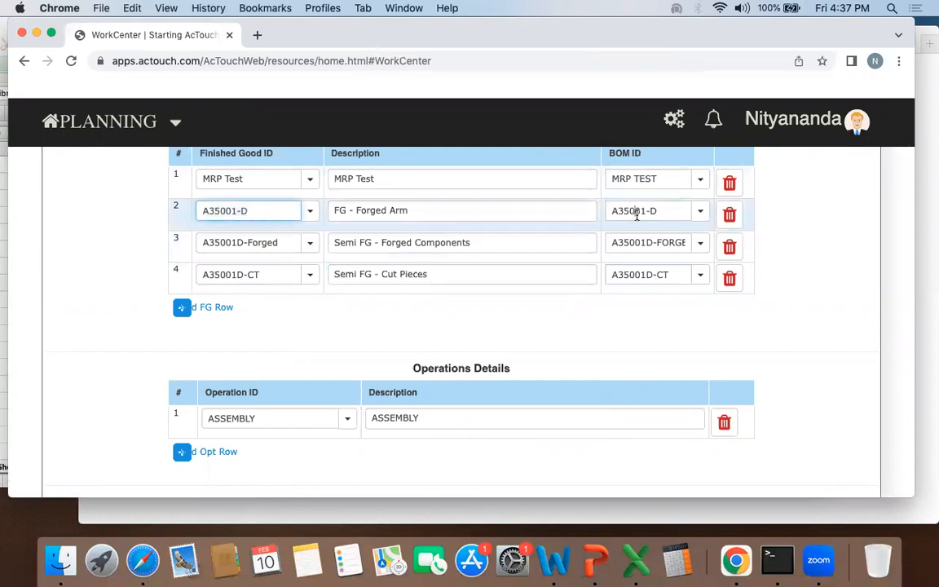
Step: Add an operation row to the work center and choose the Cutting operation for it
scroll(622, 220, "up", 1)
scroll(620, 231, "down", 2)
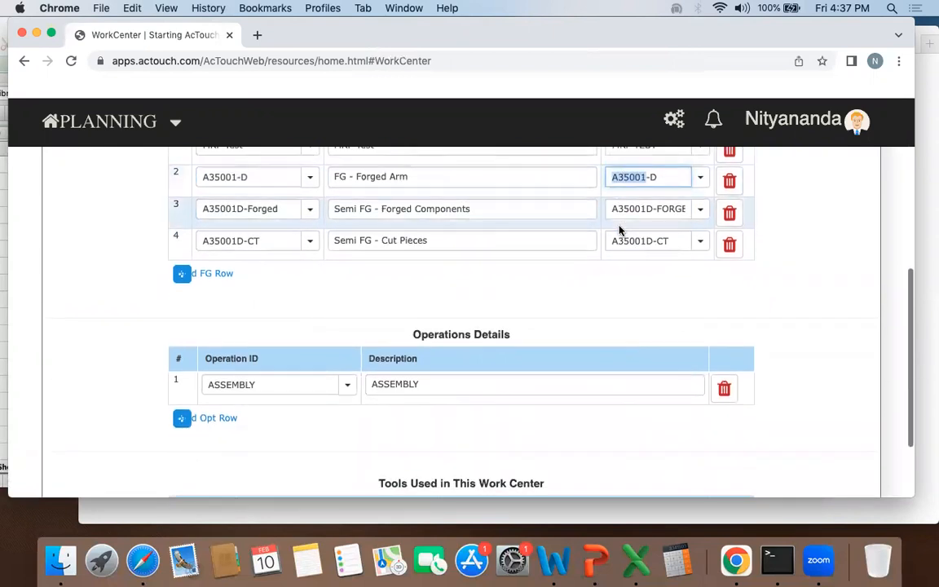
left_click(216, 418)
left_click(256, 415)
type("cut")
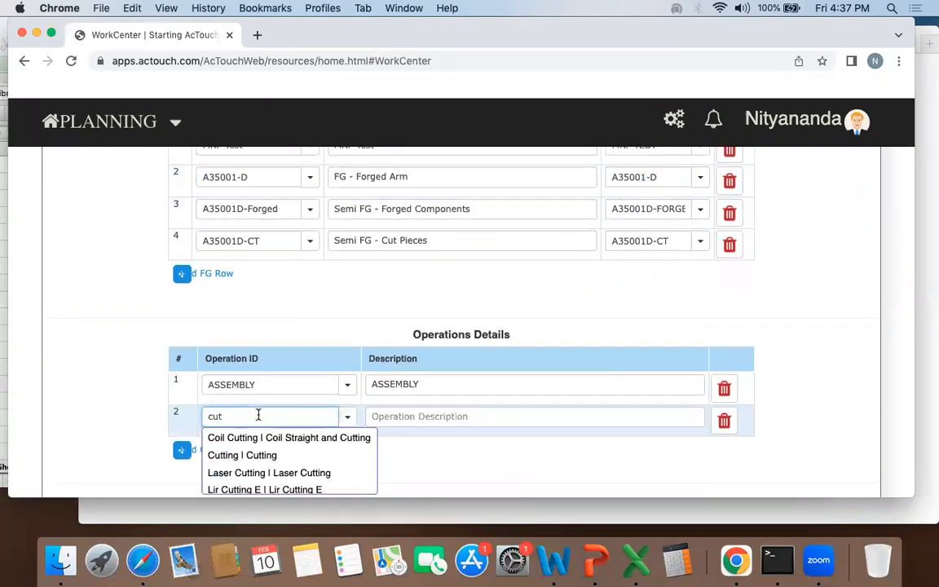
left_click(258, 455)
Step: Add two more operation rows to the work center and choose the Forging and Finishing operations for them
left_click(211, 451)
left_click(253, 448)
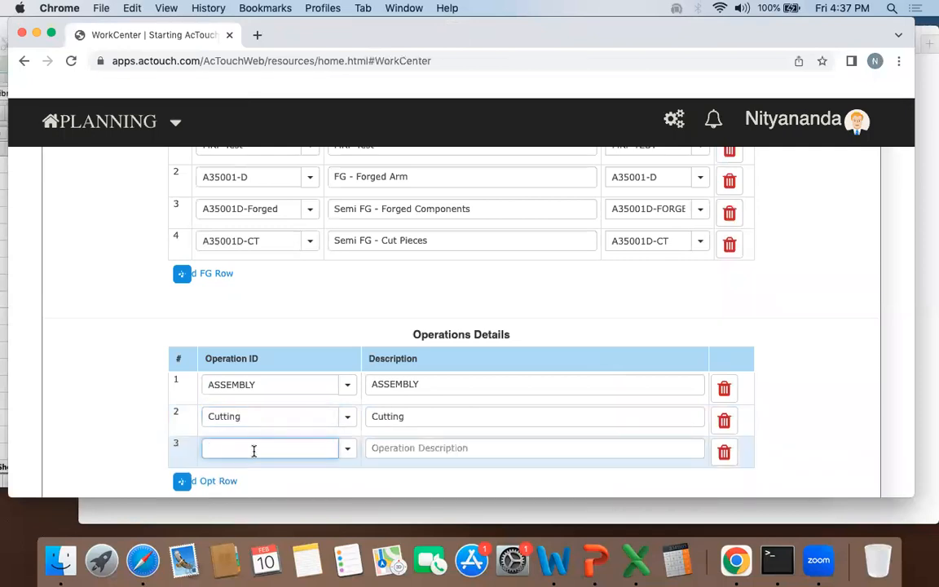
type("for")
left_click(258, 470)
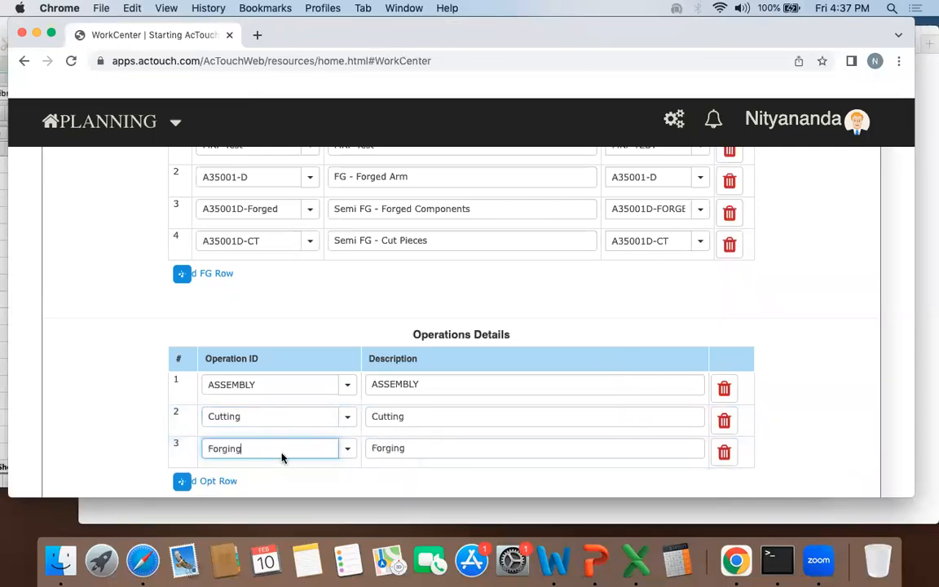
scroll(283, 455, "down", 3)
left_click(232, 338)
left_click(270, 335)
type("fini")
left_click(318, 353)
Step: Save the MRP TEST work center with its four operations and acknowledge the result
scroll(277, 318, "up", 5)
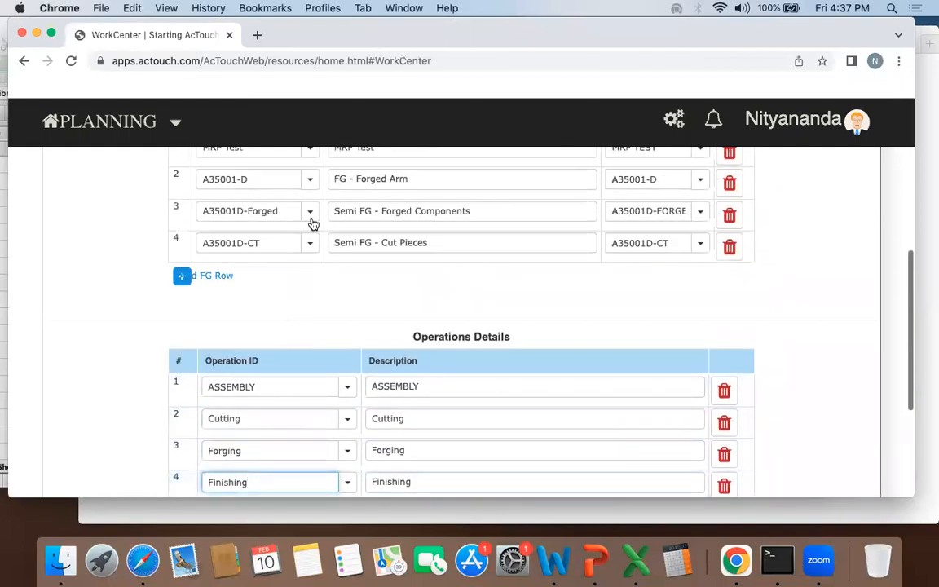
left_click_drag(562, 30, 616, 30)
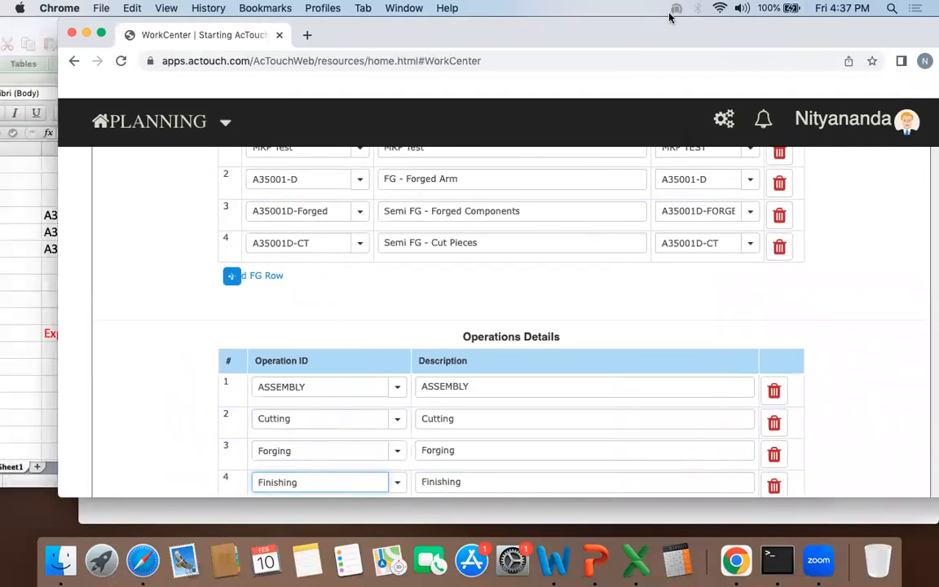
scroll(564, 235, "down", 6)
left_click(445, 475)
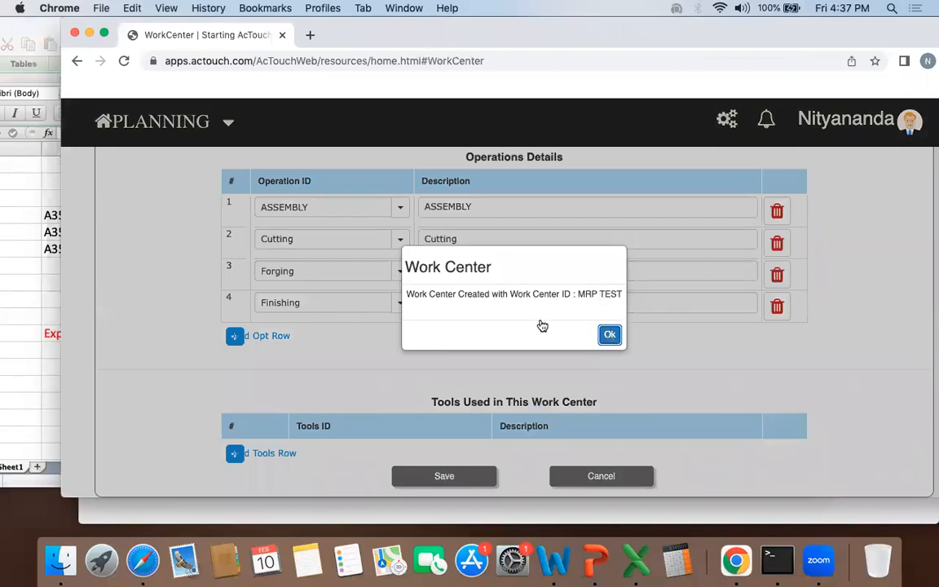
left_click_drag(606, 31, 644, 31)
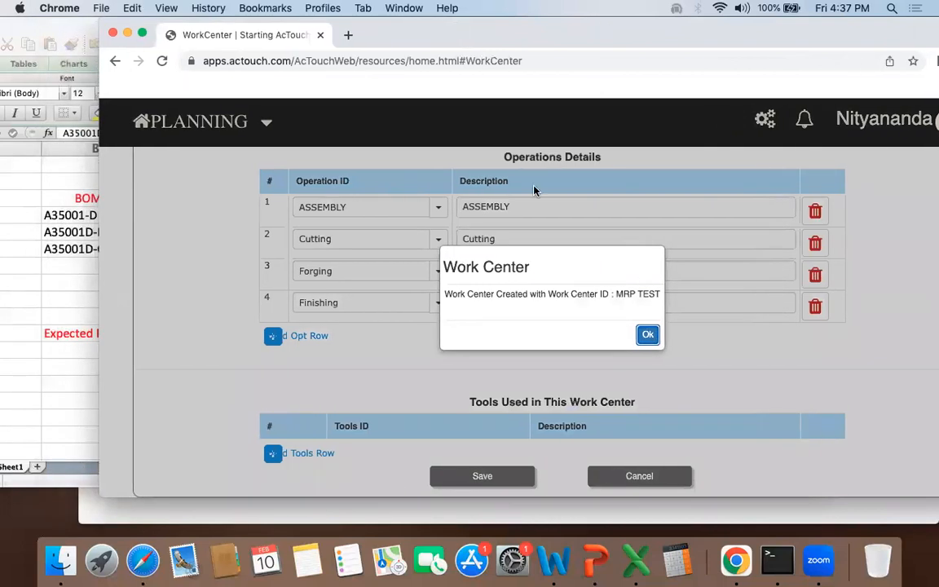
key("Return")
Step: Return to the manufacturing dashboard and open the routing process form from the work order masters
left_click(204, 155)
mouse_move(638, 31)
left_mouse_down()
mouse_move(613, 30)
mouse_move(641, 29)
left_mouse_up()
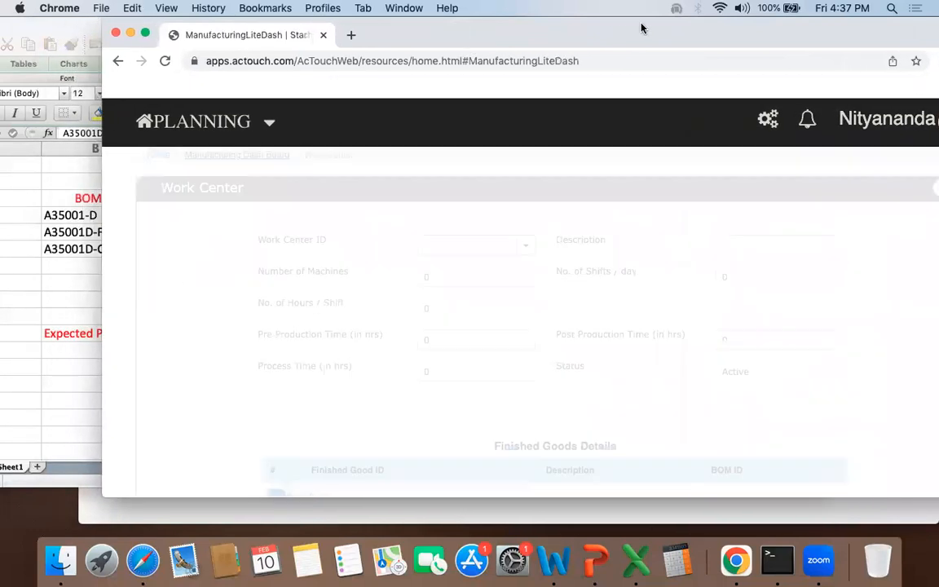
scroll(461, 286, "down", 10)
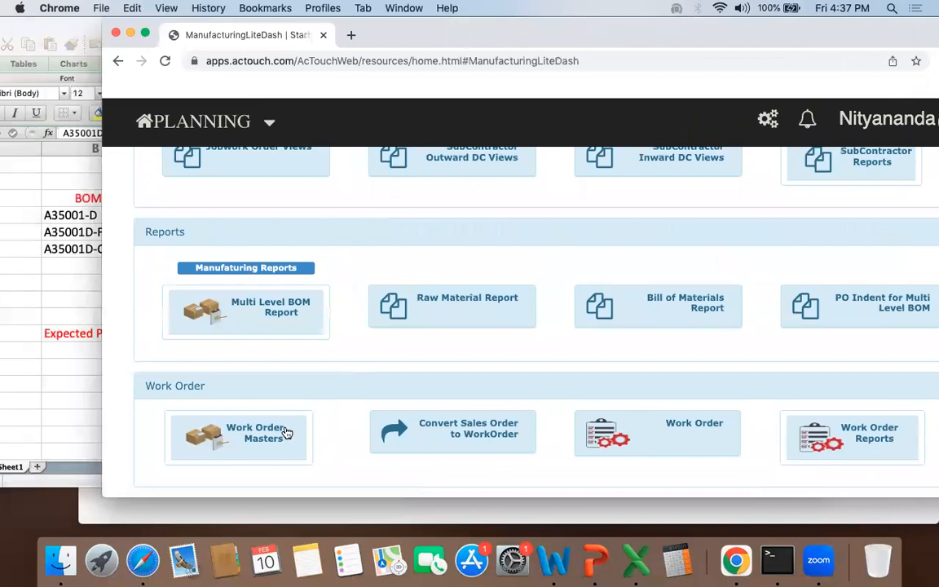
left_click(283, 430)
left_click(249, 398)
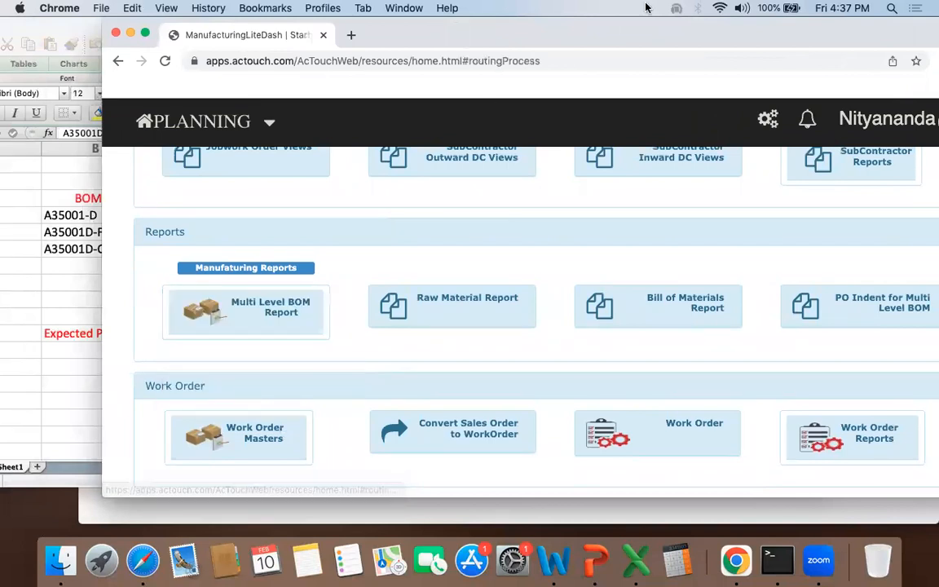
left_click_drag(612, 28, 684, 28)
Step: Copy A35001-D from the workbook and use it as the routing ID, routing description and finished good ID
left_click(129, 245)
left_click(198, 216)
left_click(927, 196)
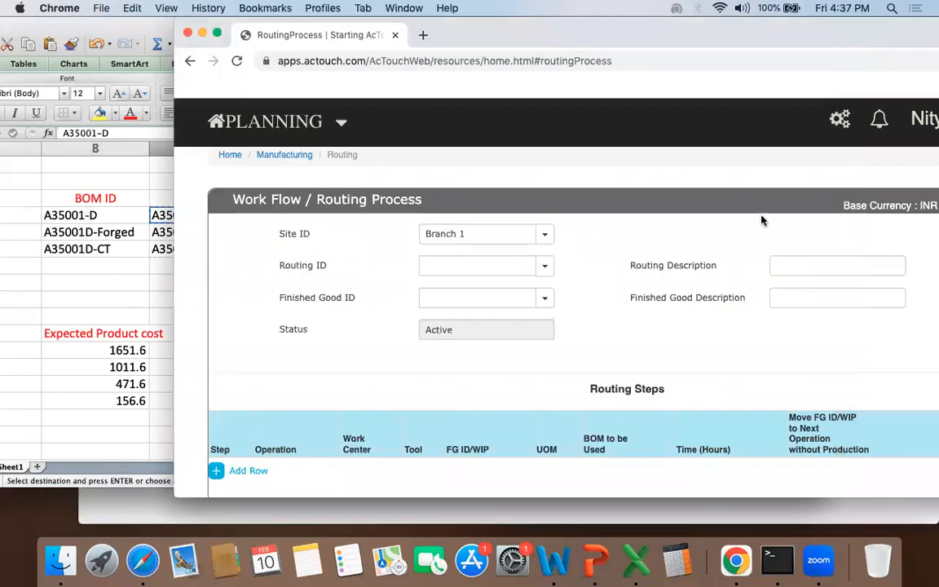
left_click(473, 259)
type("A35001-D")
left_click(795, 257)
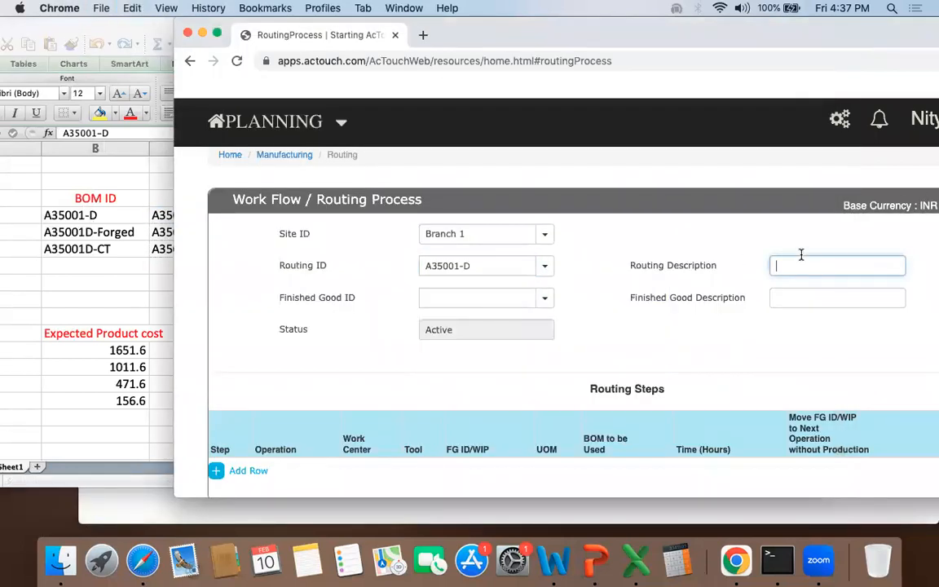
type("A35001-D")
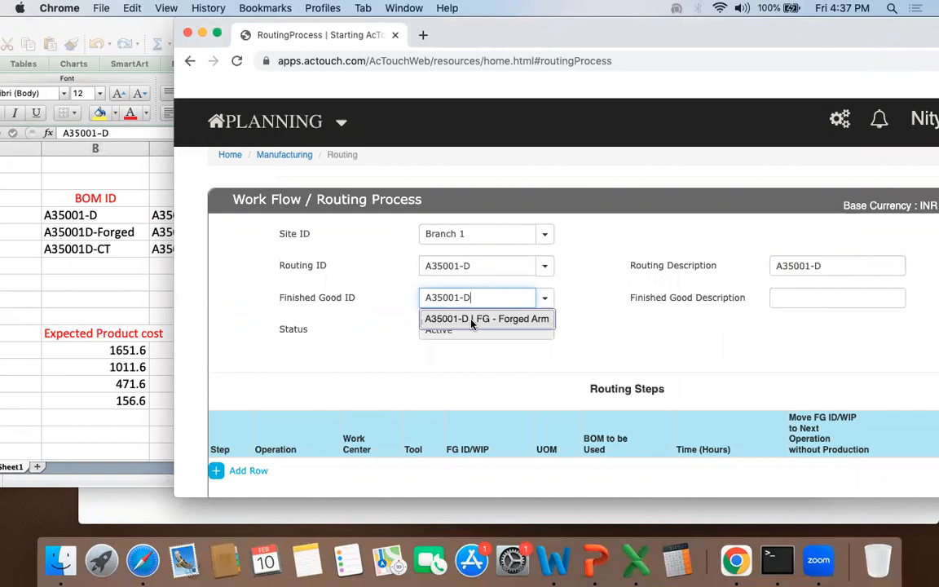
left_click(489, 319)
Step: Add the first routing step and choose the Cutting operation for it
scroll(639, 317, "down", 2)
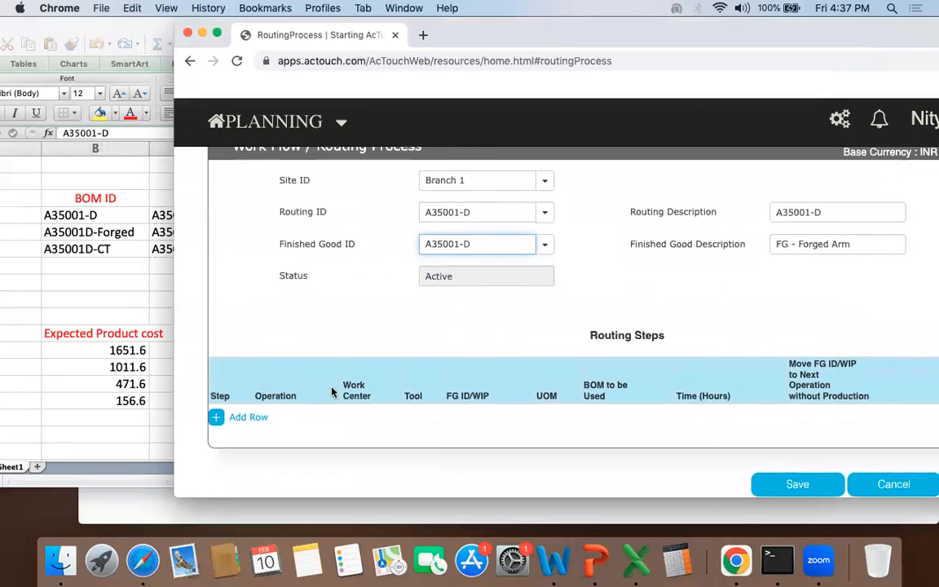
left_click(244, 417)
left_click(257, 440)
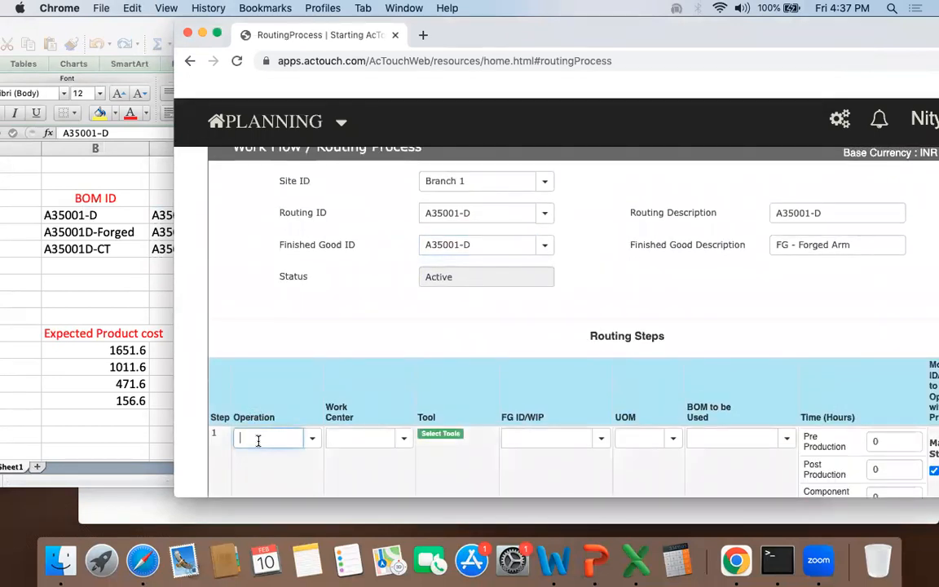
type("cutti")
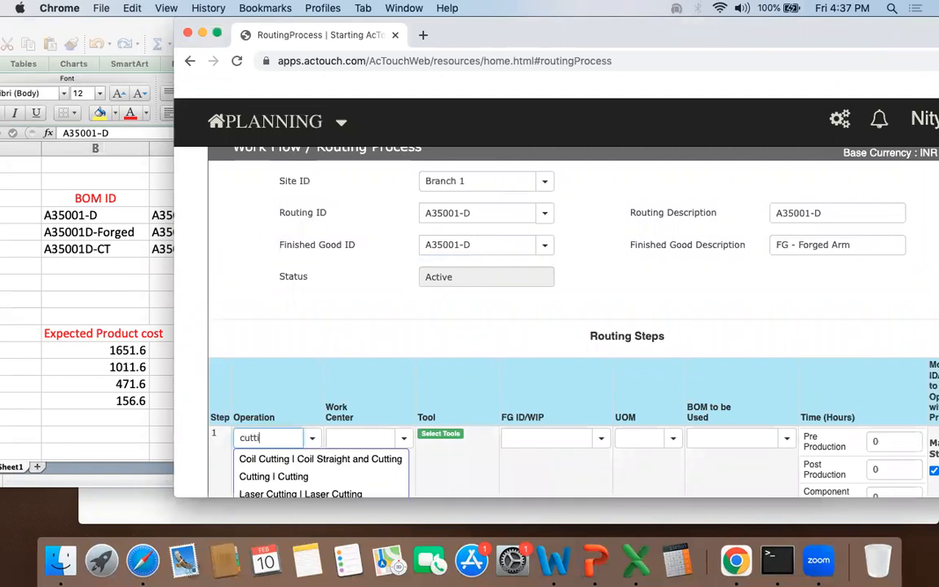
Step: Examine how the operations pair with the BOM IDs in the ABC Analysis workbook
left_click(44, 251)
left_click_drag(94, 26, 295, 25)
left_click_drag(156, 213, 157, 248)
left_click_drag(269, 221, 335, 205)
left_click_drag(673, 23, 622, 25)
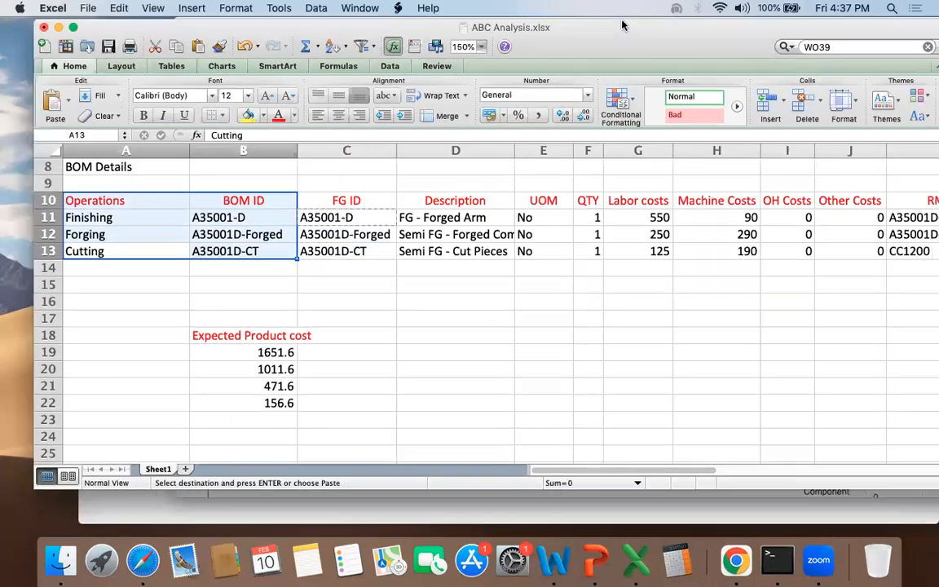
left_click_drag(938, 44, 906, 63)
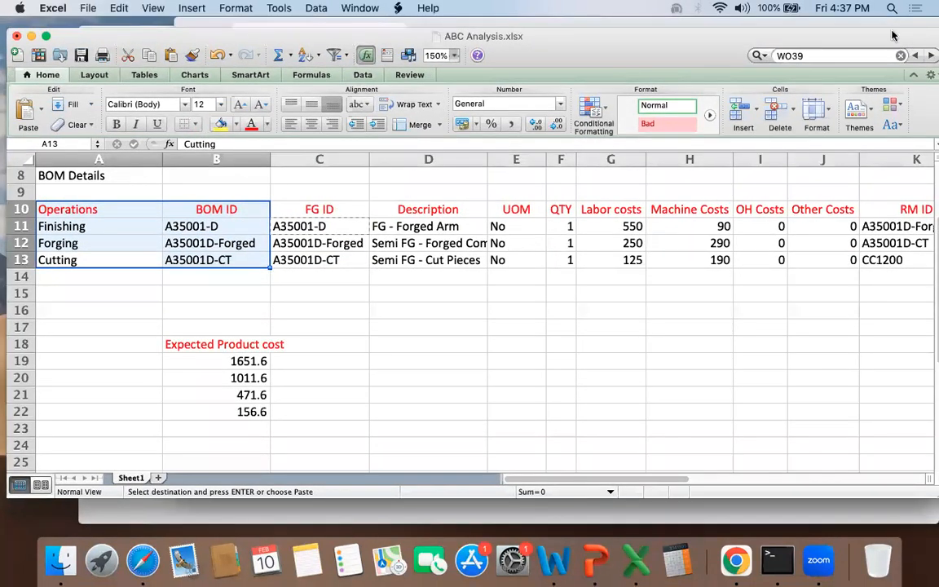
left_click(890, 30)
Step: Assign work center MRP TEST to the Cutting step and choose A35001D-CT as its FG ID and its BOM
left_click(363, 444)
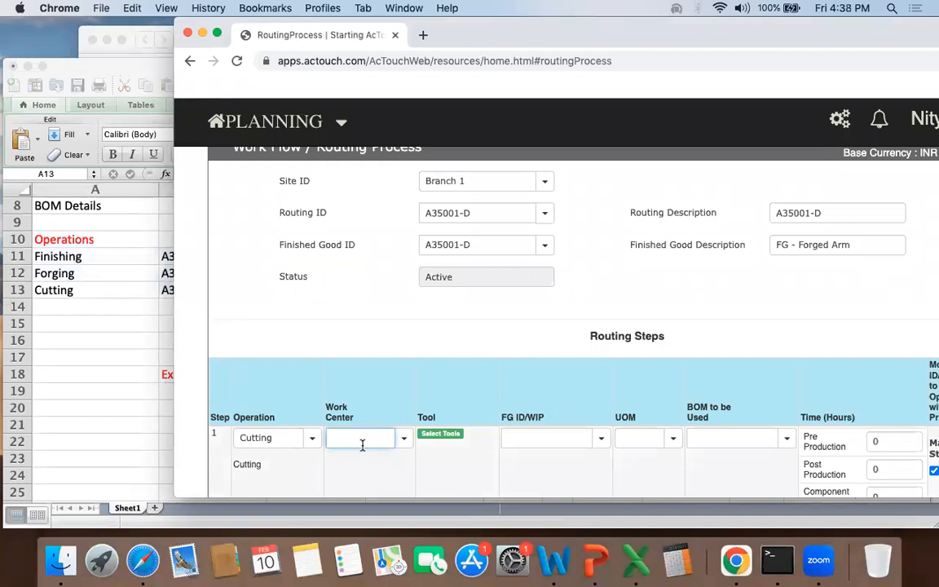
type("m")
left_click(384, 476)
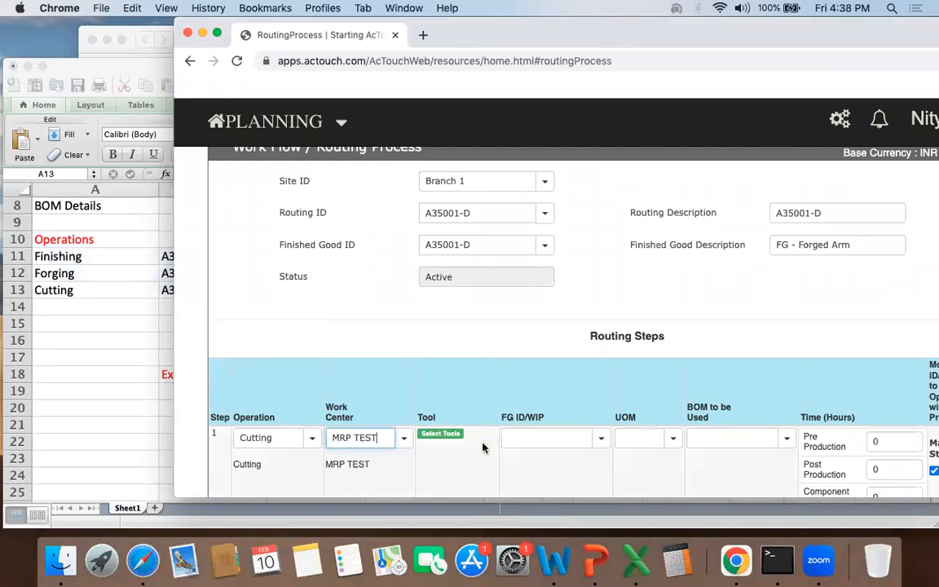
left_click(603, 441)
scroll(549, 456, "down", 3)
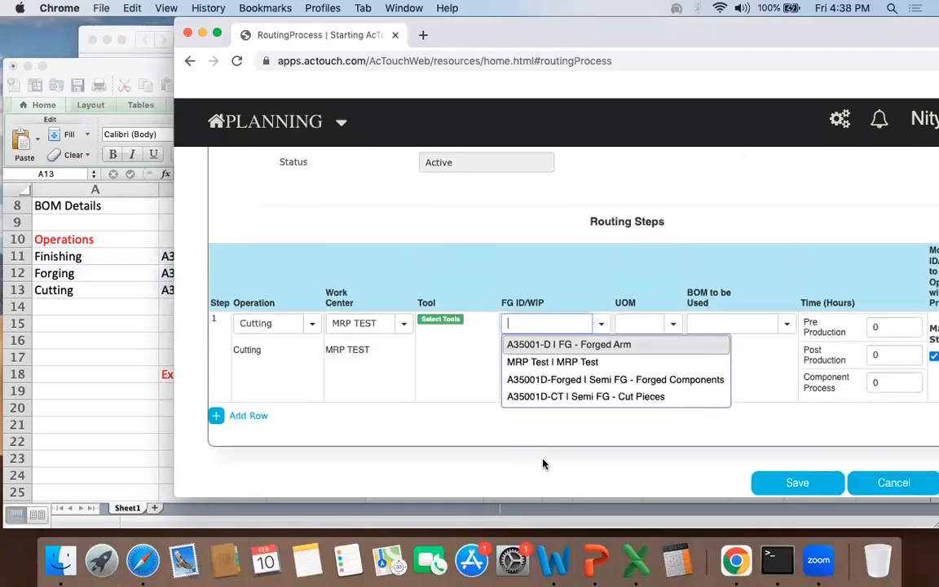
left_click(557, 399)
left_click(786, 328)
left_click(755, 348)
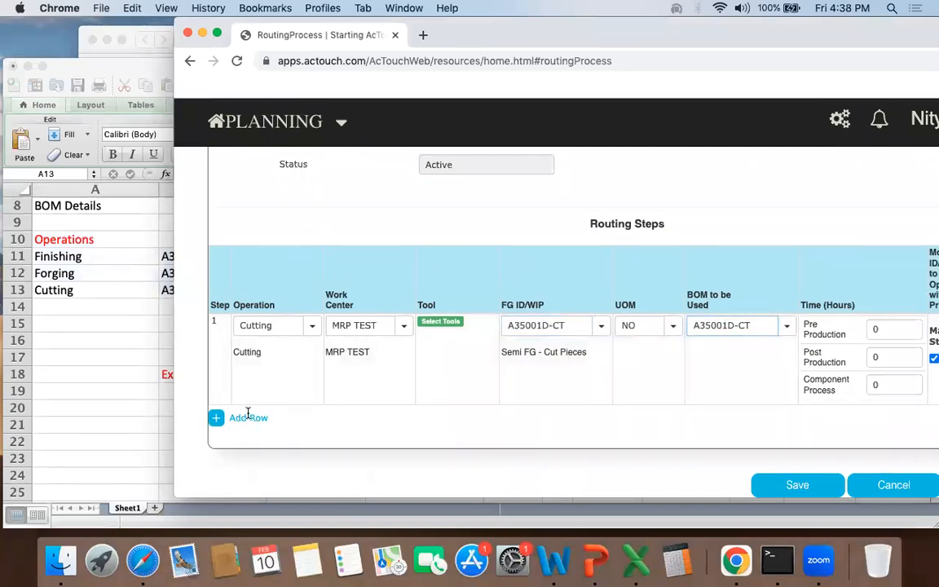
Step: Add a second routing step with the Forging operation and work center MRP TEST
left_click(248, 417)
type("fo")
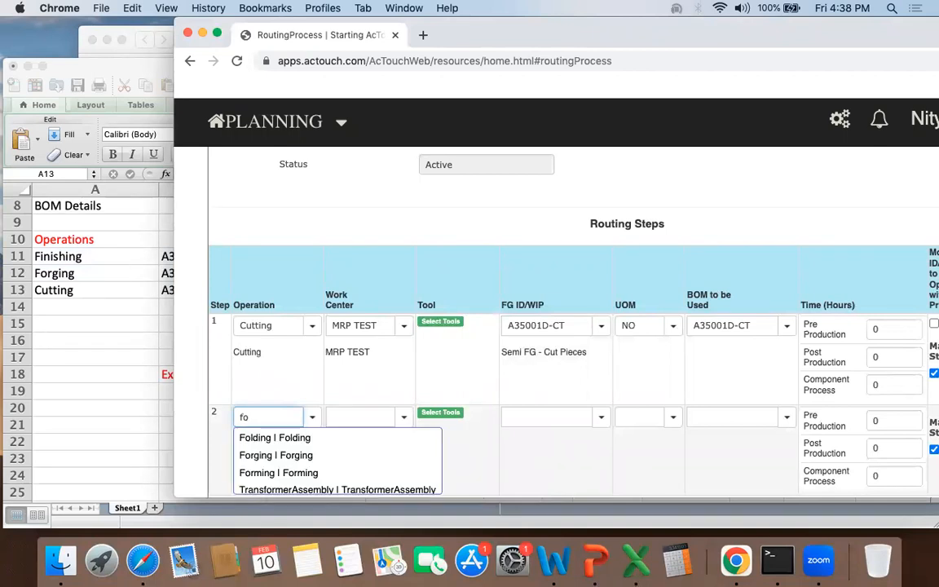
type("rgi")
left_click(404, 416)
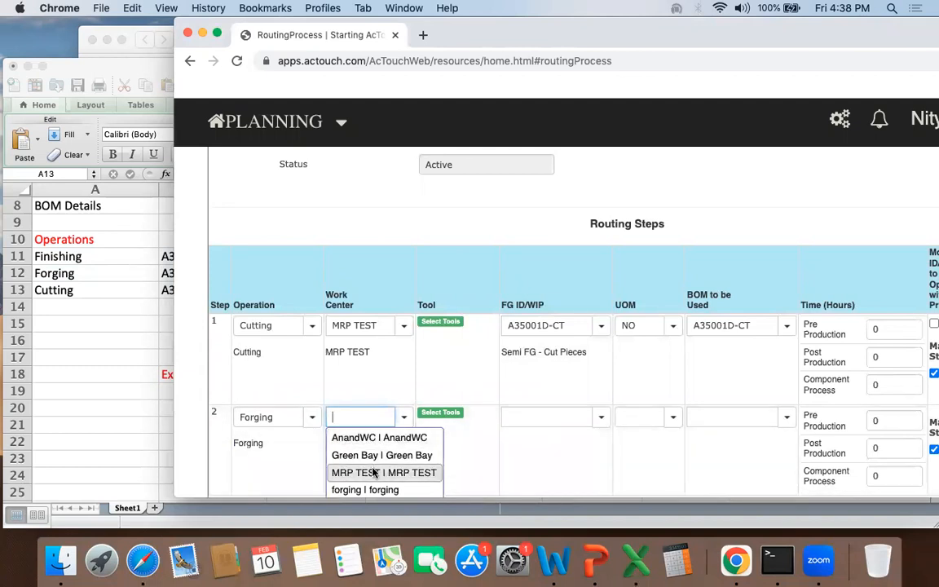
left_click(378, 472)
Step: Choose A35001-D as both the FG ID and the BOM of the Forging step
left_click(602, 418)
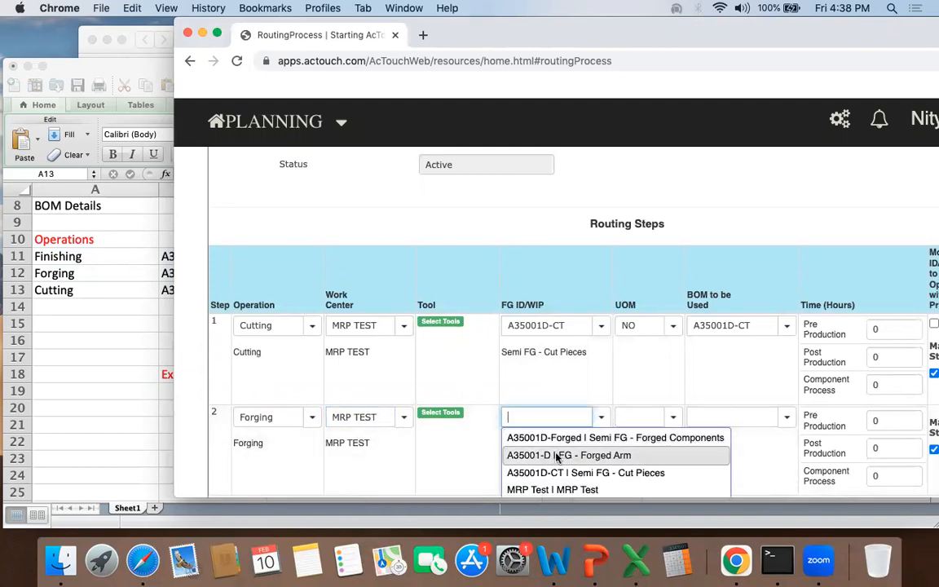
left_click(554, 455)
scroll(543, 446, "down", 3)
left_click(784, 327)
left_click(740, 348)
Step: Add a third routing step with the Finishing operation and work center MRP TEST
left_click(247, 419)
type("finish")
left_click(271, 440)
left_click(394, 414)
left_click(365, 487)
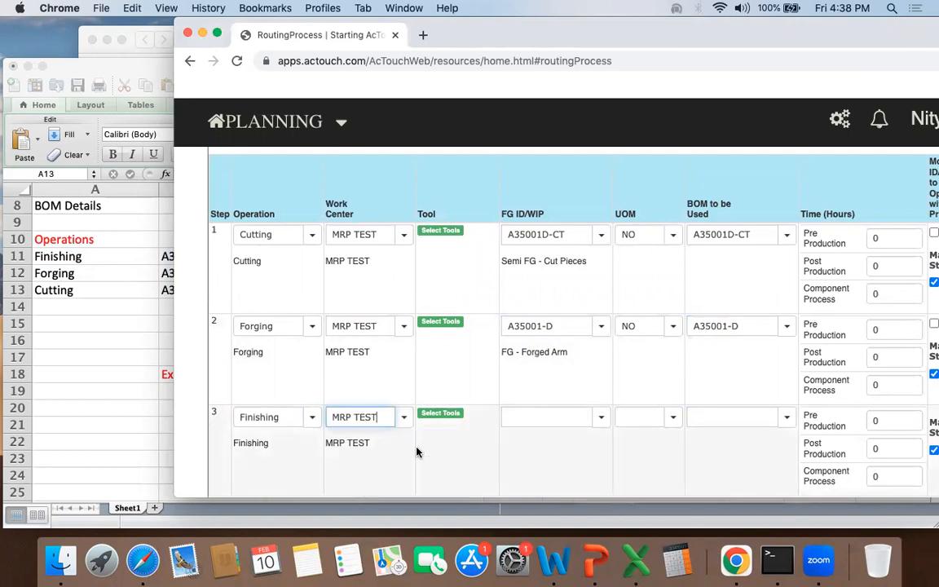
left_click(546, 421)
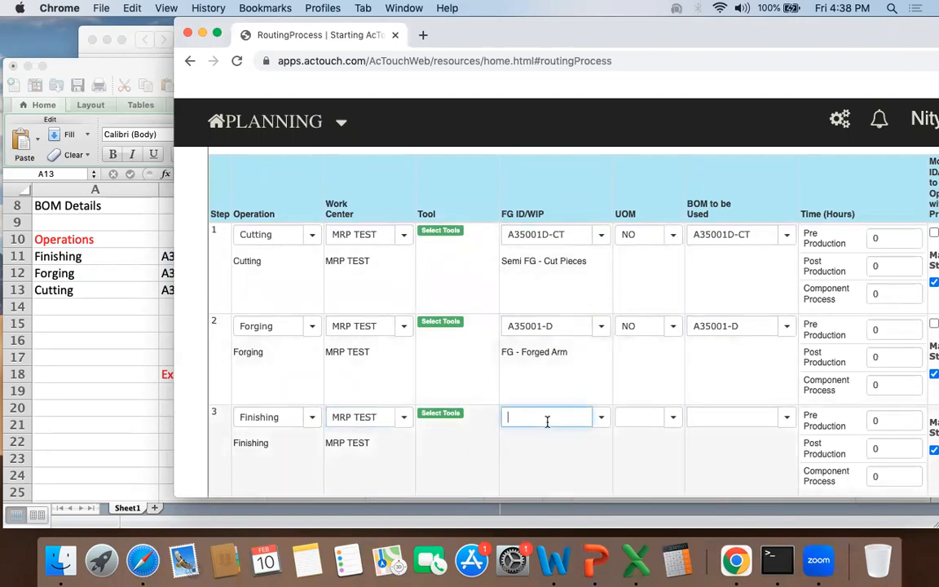
Step: Replace the Forging step's FG ID with A35001D-Forged copied from the workbook and choose A35001D-FORGED as its BOM
left_click(139, 273)
left_click(247, 259)
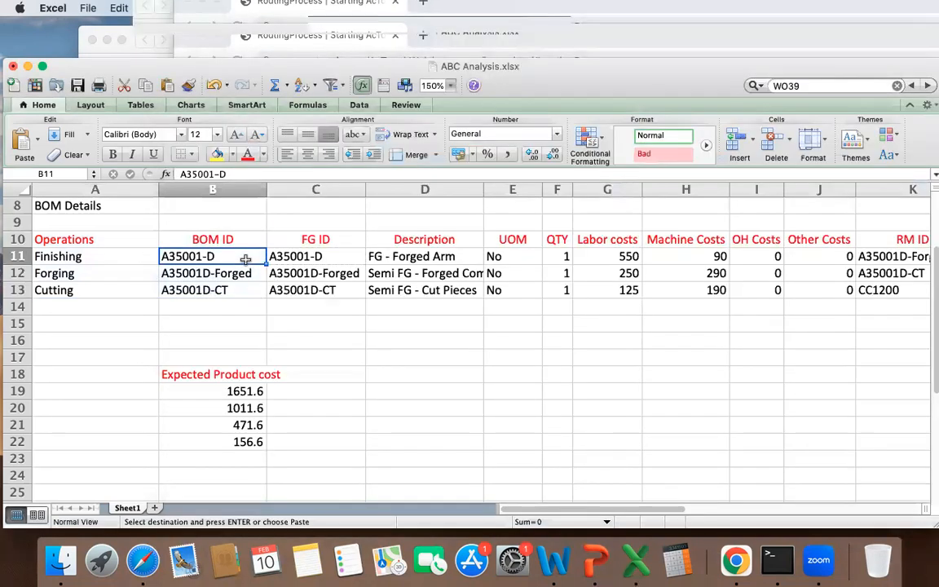
left_click(247, 271)
left_click(613, 34)
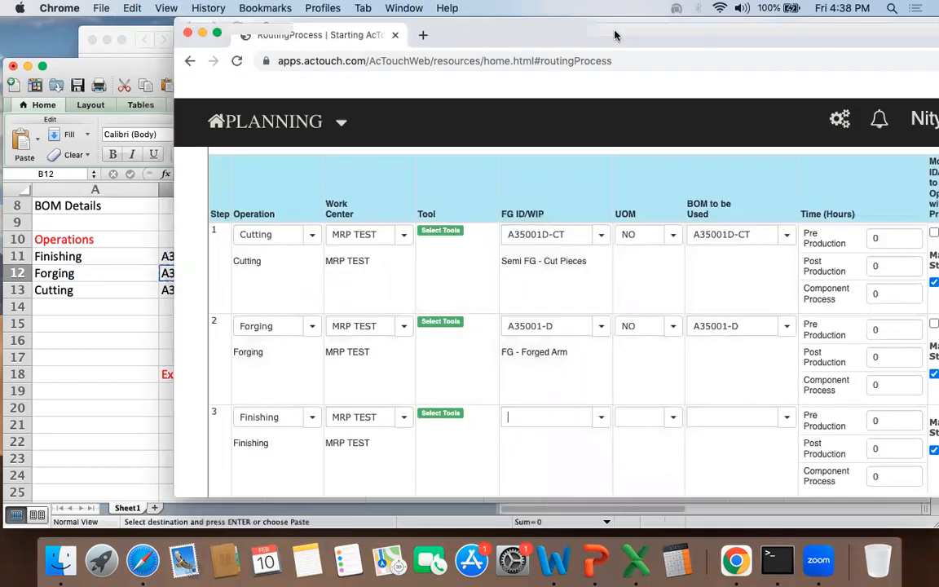
triple_click(564, 325)
key("cmd+v")
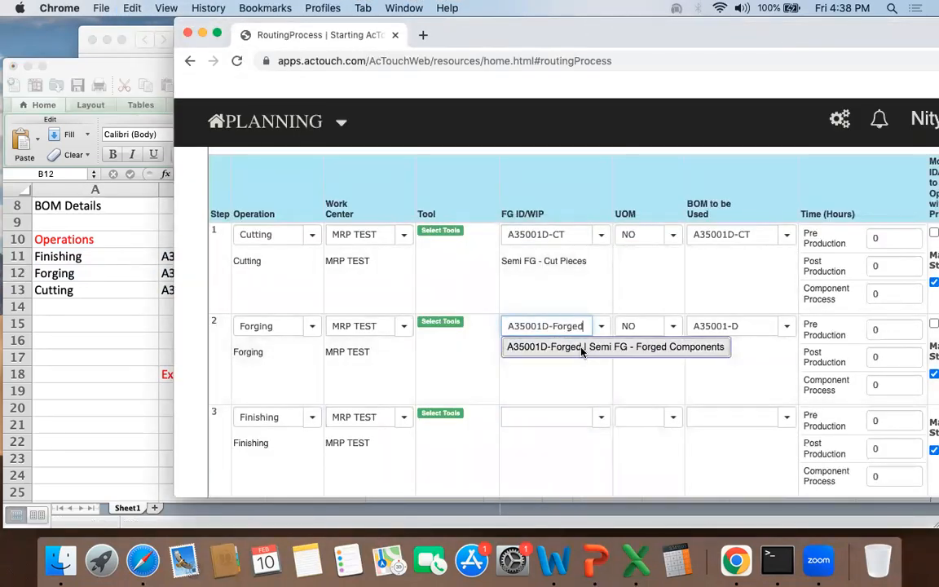
left_click(582, 347)
left_click(721, 325)
left_click(782, 330)
left_click(750, 347)
left_click(536, 417)
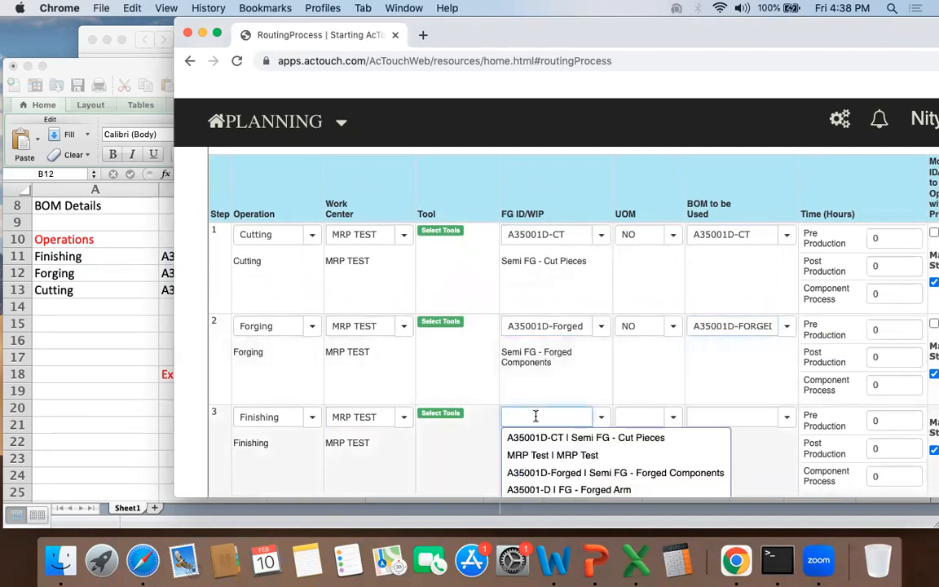
key("super+v")
left_click_drag(553, 416, 589, 417)
type("D")
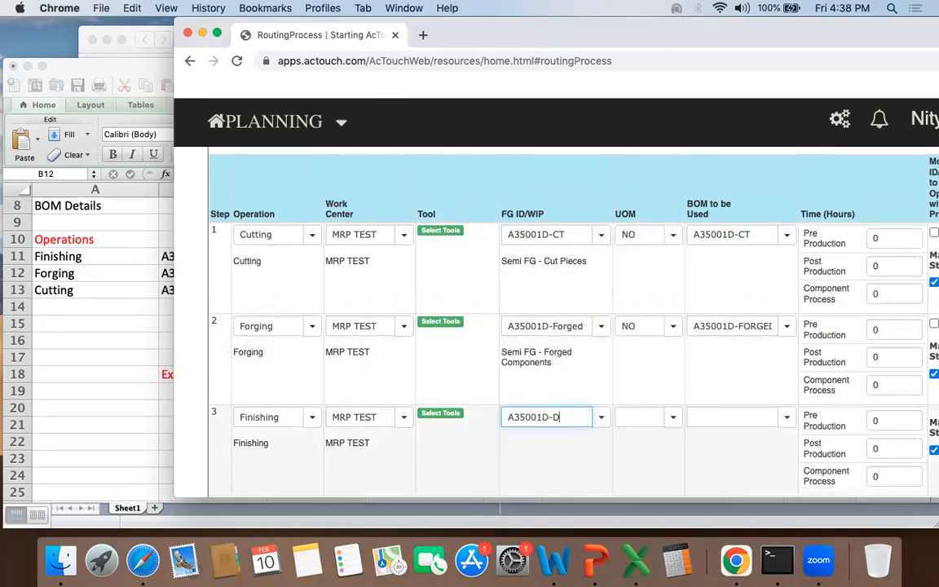
key("BackSpace")
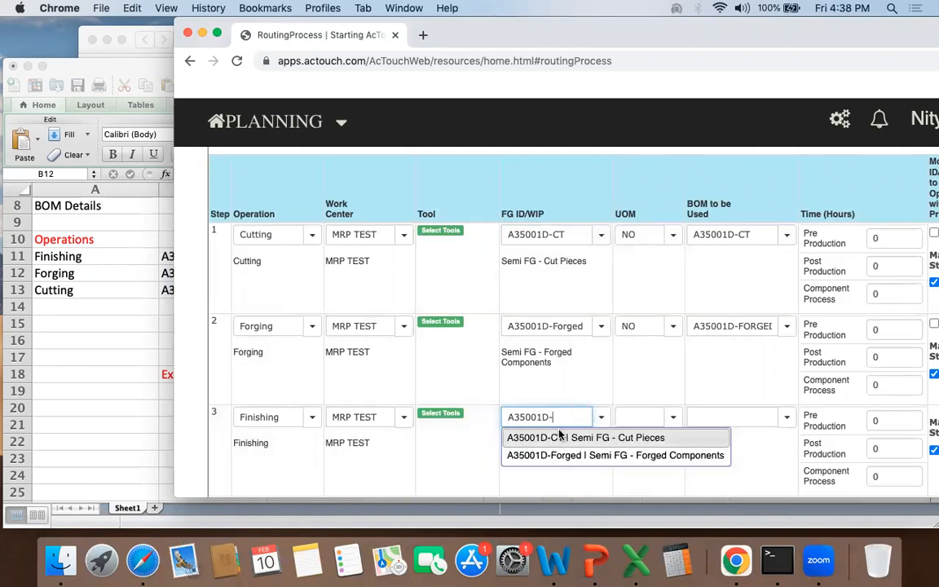
key("BackSpace")
left_click(436, 454)
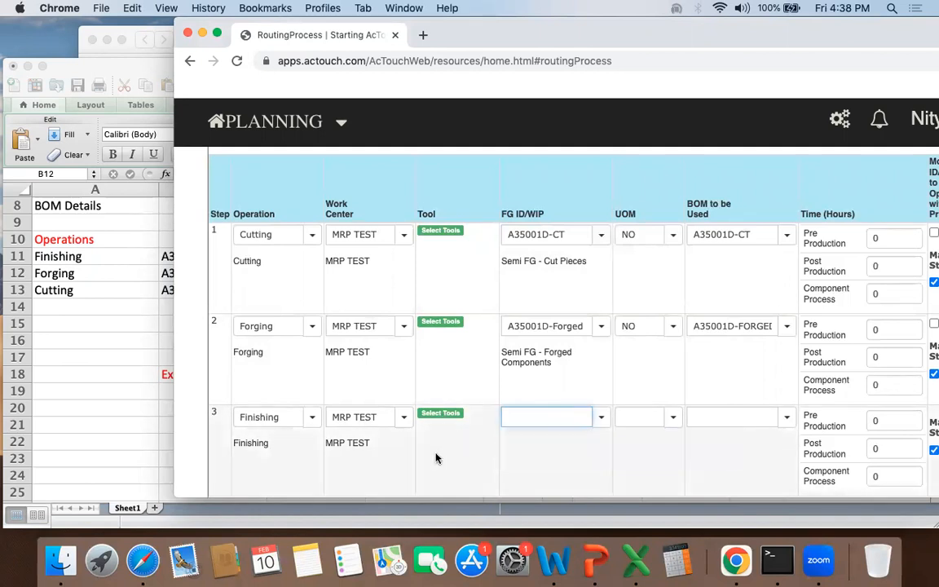
Step: Copy the Finishing BOM ID A35001-D from the workbook and choose it as the Finishing step's FG ID and BOM
left_click(94, 355)
left_click(216, 255)
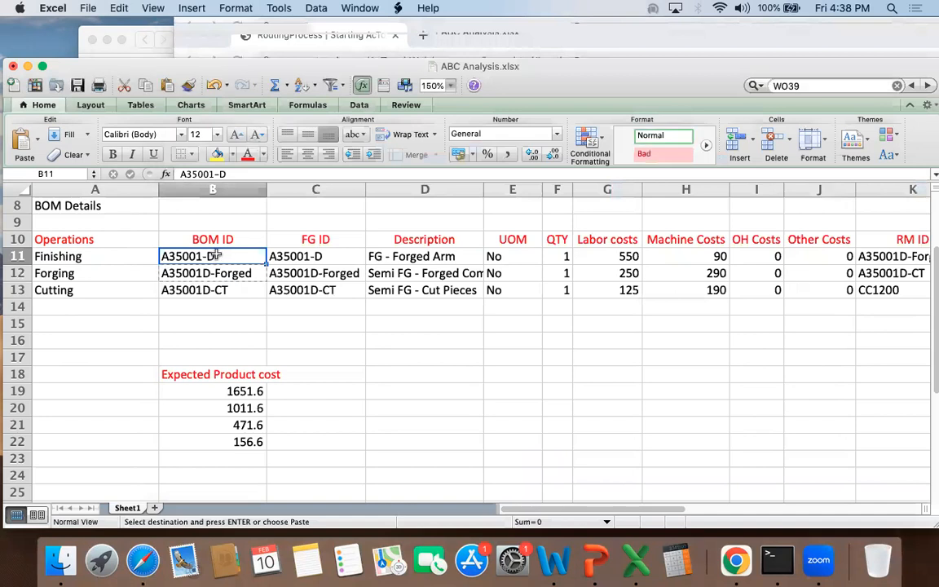
left_click(582, 36)
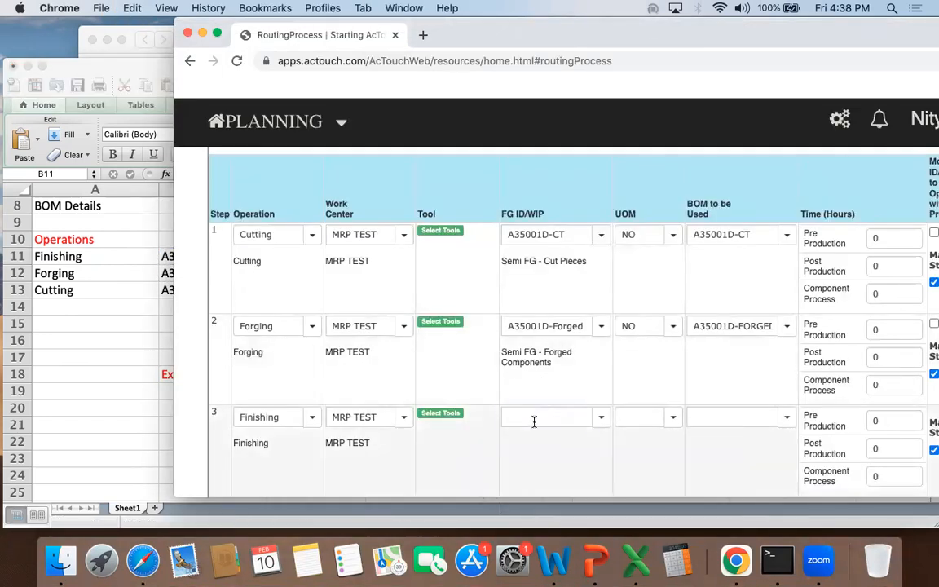
left_click(533, 422)
type("A35001-D")
left_click(576, 440)
left_click(776, 418)
type("A35001-D")
left_click(746, 441)
left_click_drag(664, 29, 555, 29)
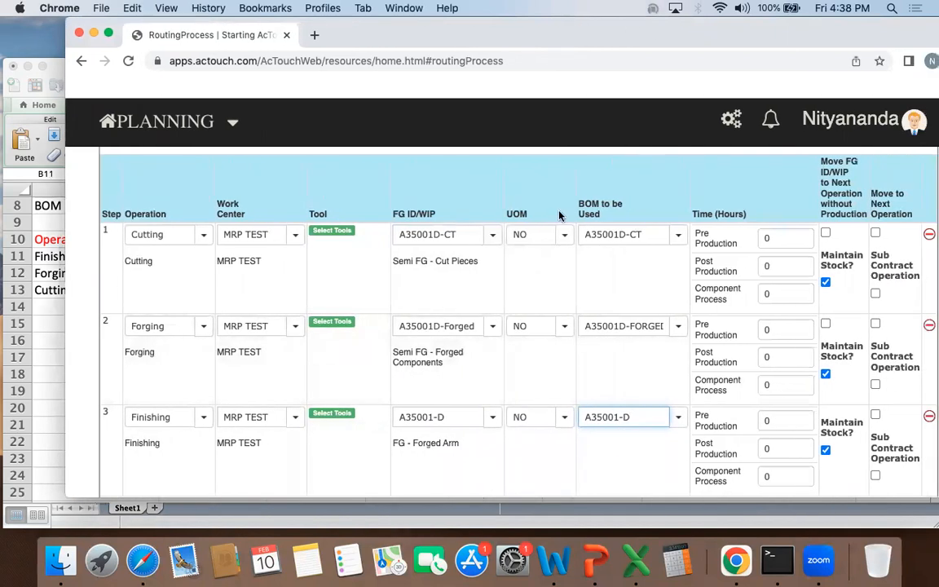
Step: Review the routing header and the Cutting, Forging and Finishing steps, including their Sub Contract Operation options
scroll(561, 294, "up", 3)
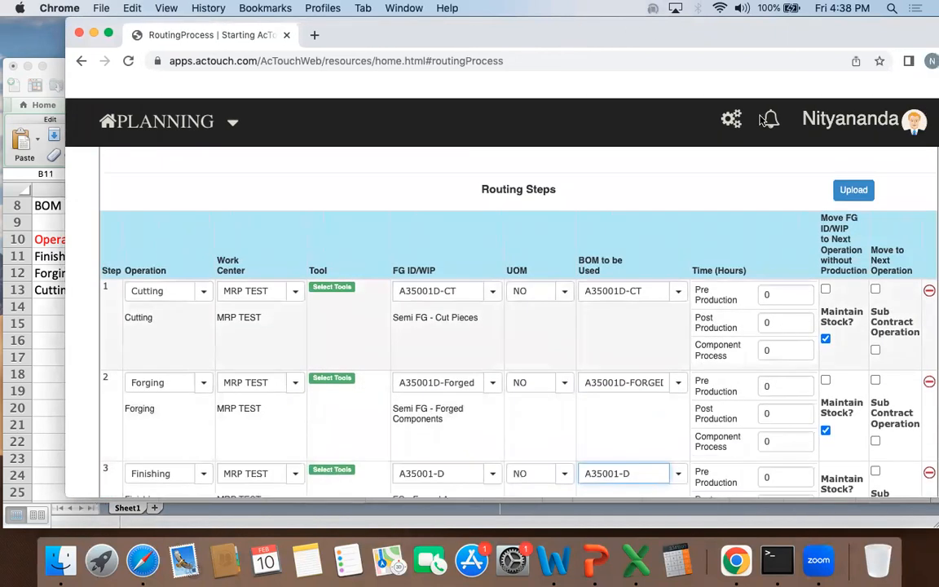
left_click_drag(684, 27, 599, 27)
left_click_drag(790, 312, 808, 335)
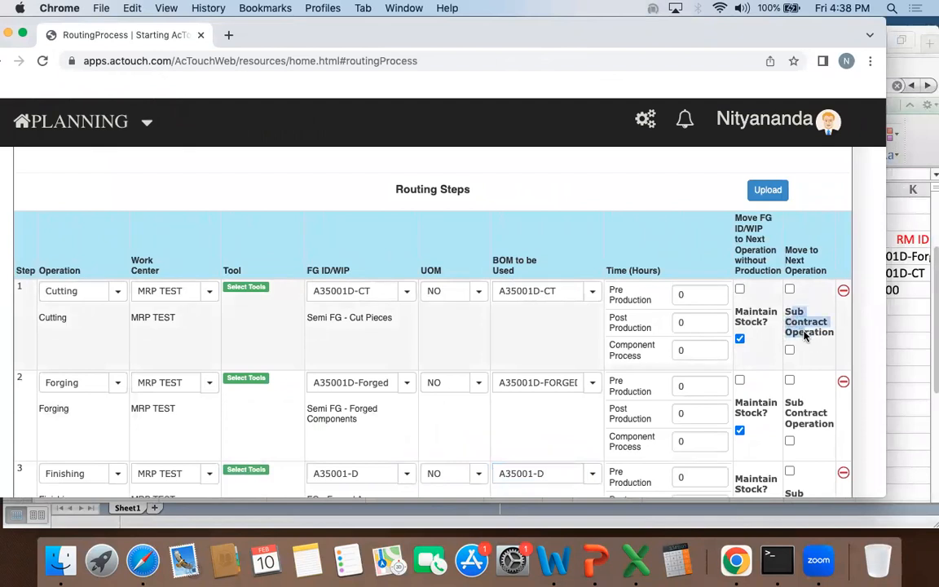
scroll(803, 330, "down", 5)
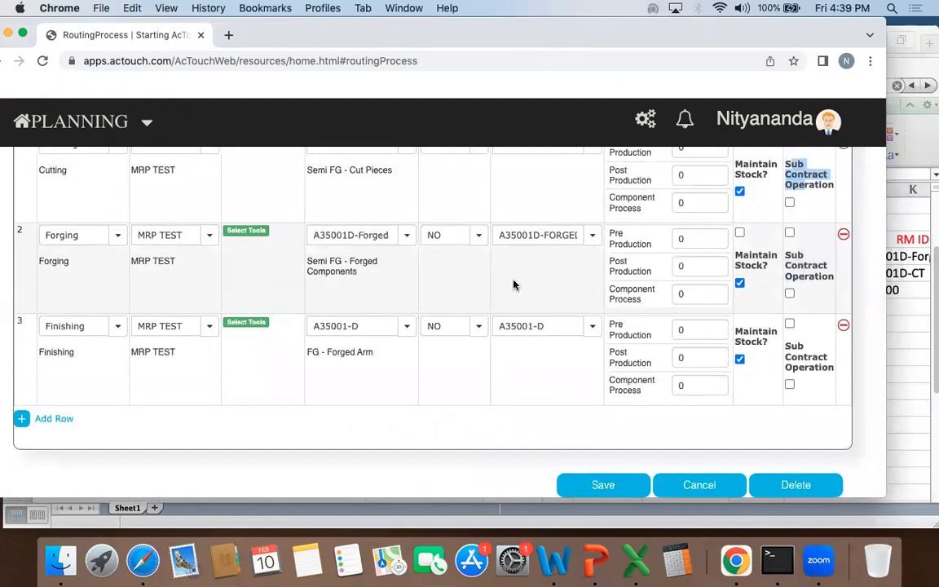
scroll(514, 282, "up", 8)
left_click_drag(573, 18, 626, 18)
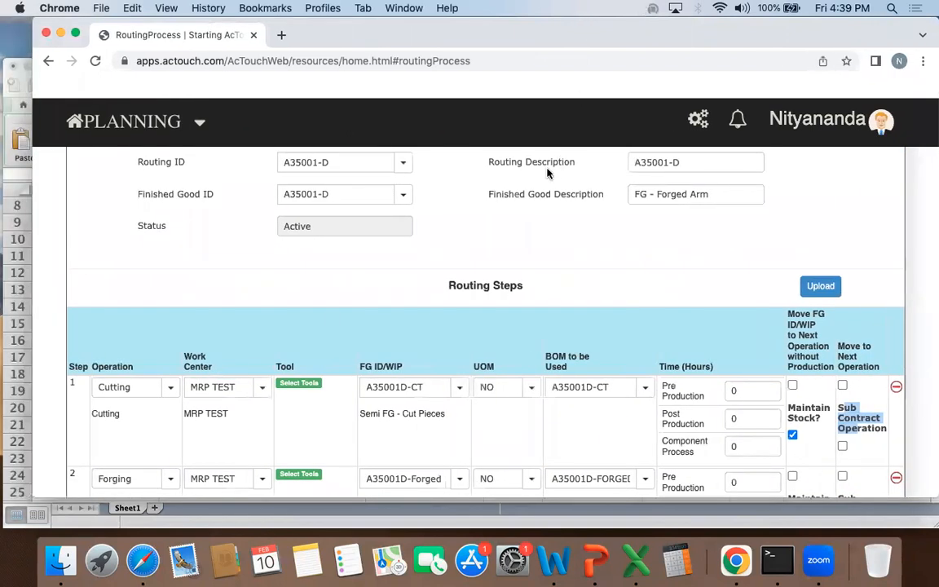
scroll(550, 159, "up", 3)
scroll(547, 160, "down", 5)
scroll(547, 159, "down", 5)
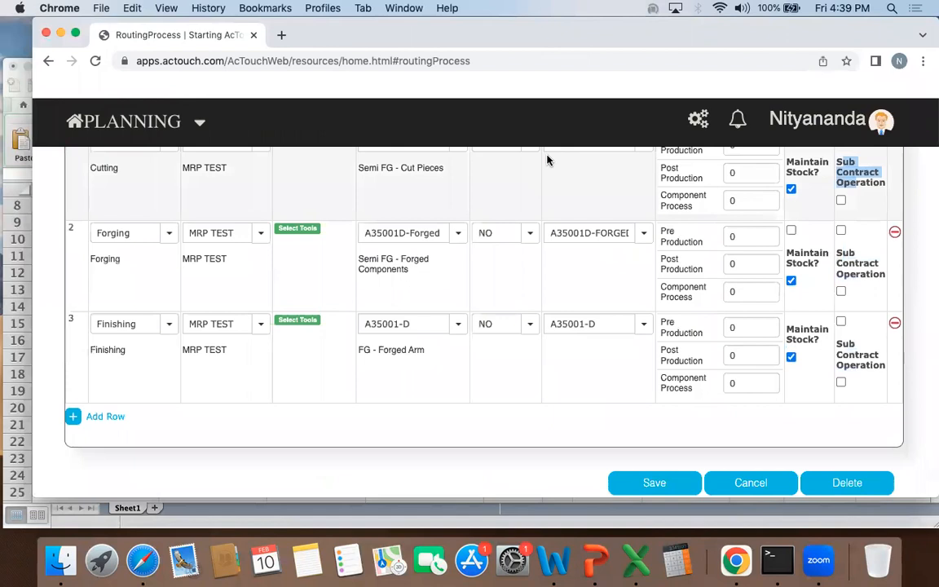
Step: Mark the Forging step of the routing as a Sub Contract Operation
left_click(840, 259)
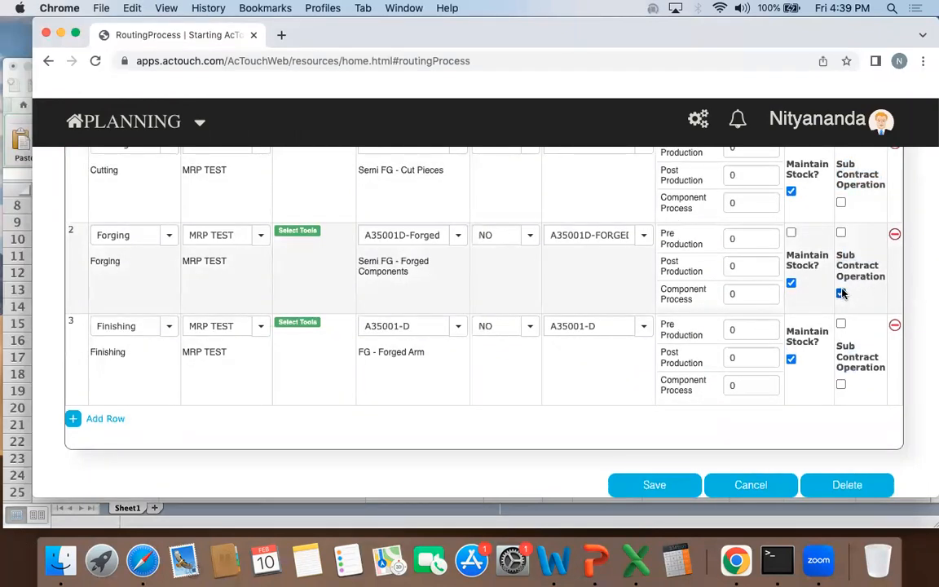
left_click_drag(837, 255, 880, 284)
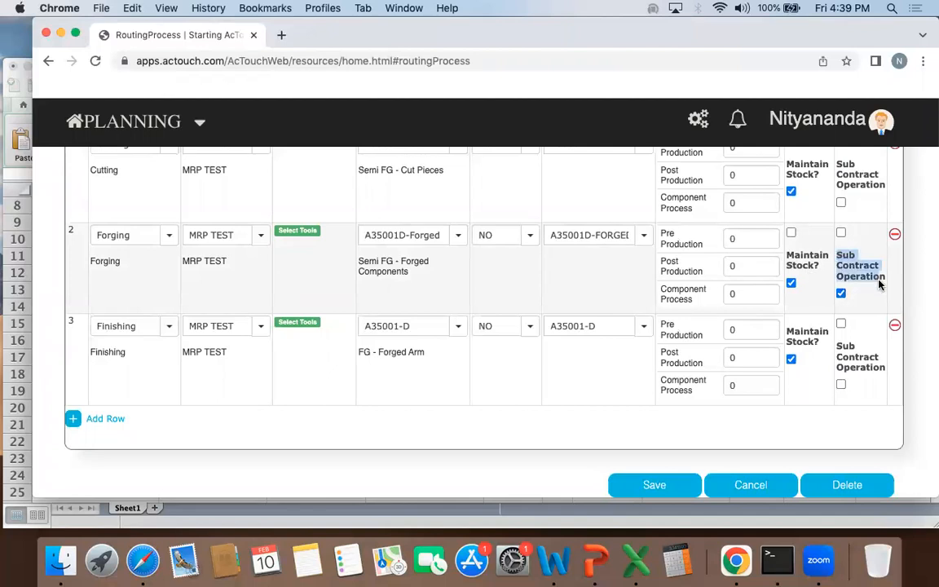
scroll(574, 288, "up", 2)
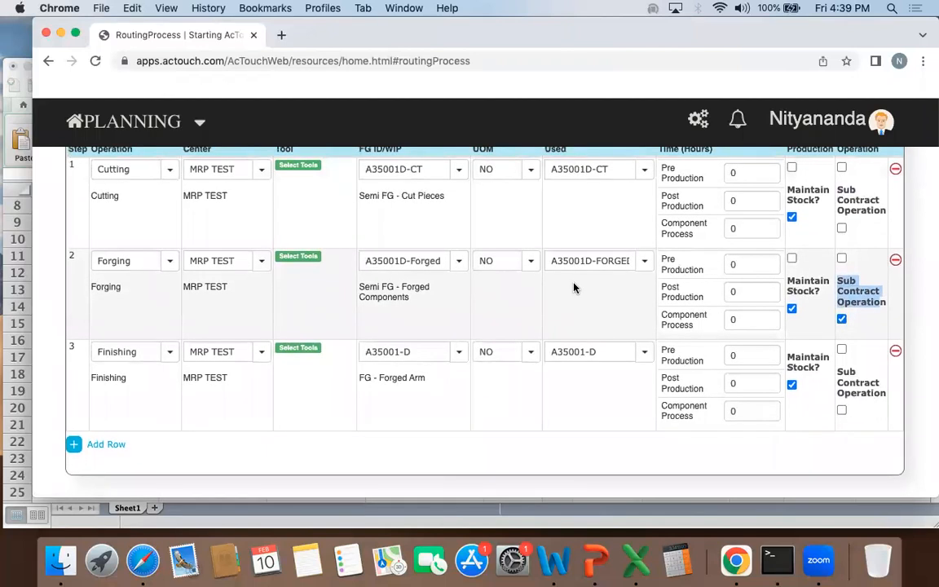
scroll(574, 287, "down", 2)
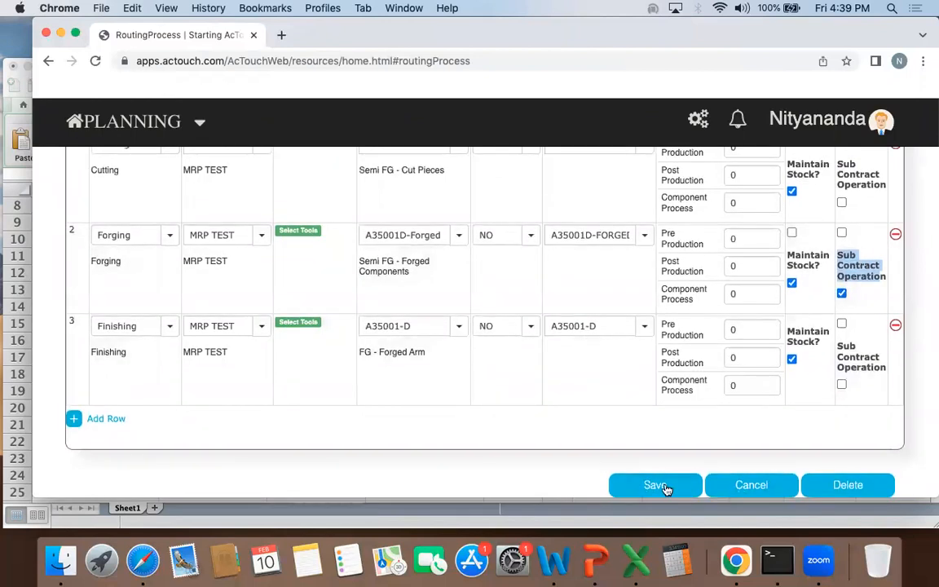
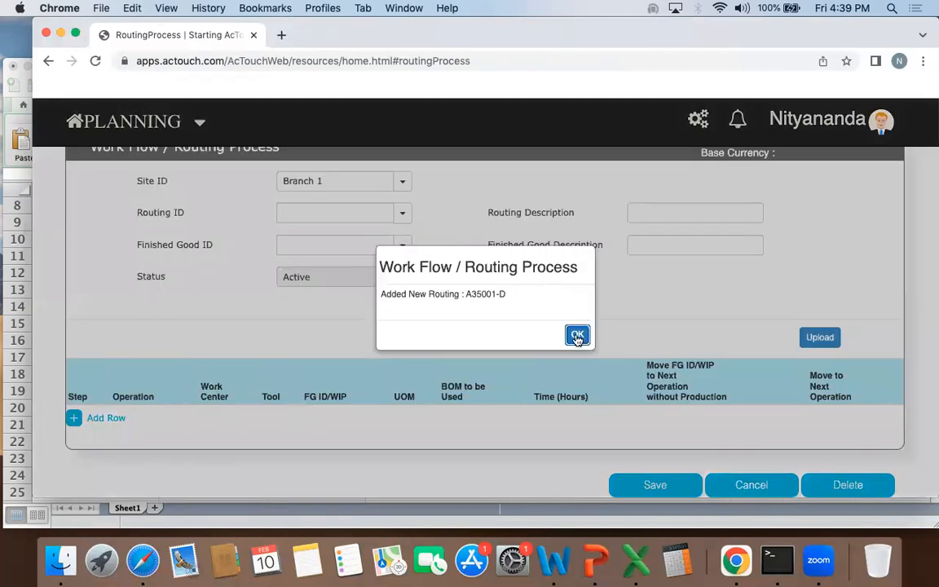
Step: Dismiss the routing confirmation and open a new work order form from the Manufacturing dashboard's work order list
left_click(574, 333)
scroll(220, 407, "up", 3)
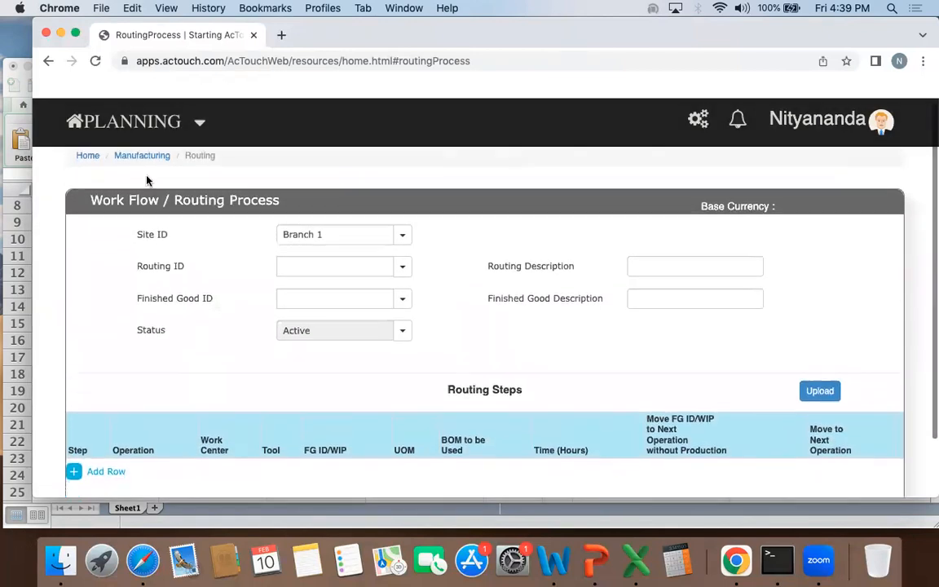
left_click(163, 154)
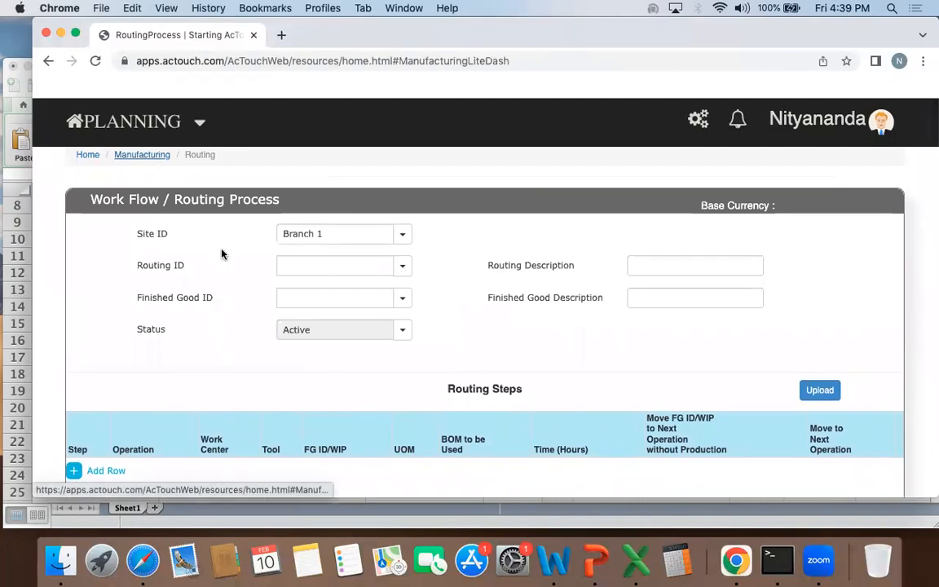
scroll(369, 326, "down", 5)
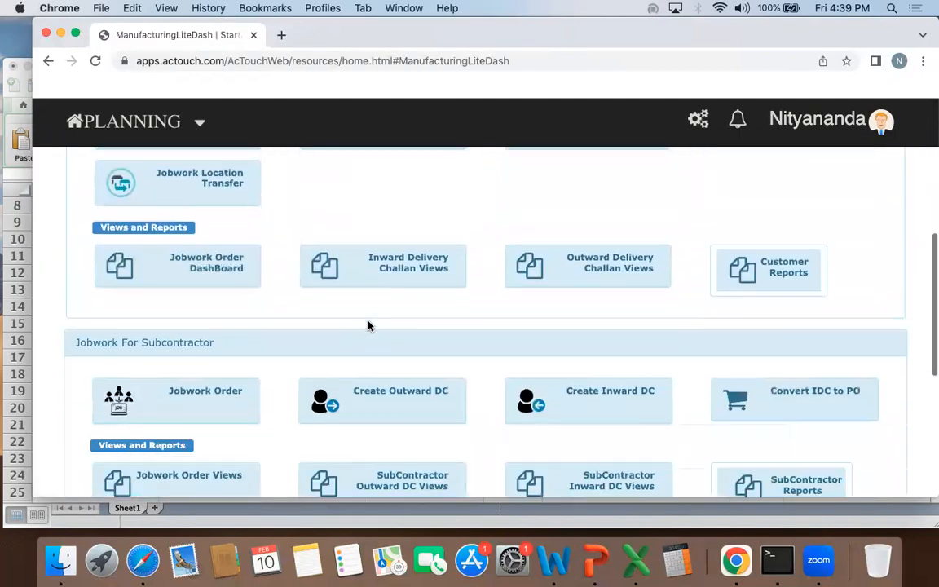
scroll(369, 326, "down", 5)
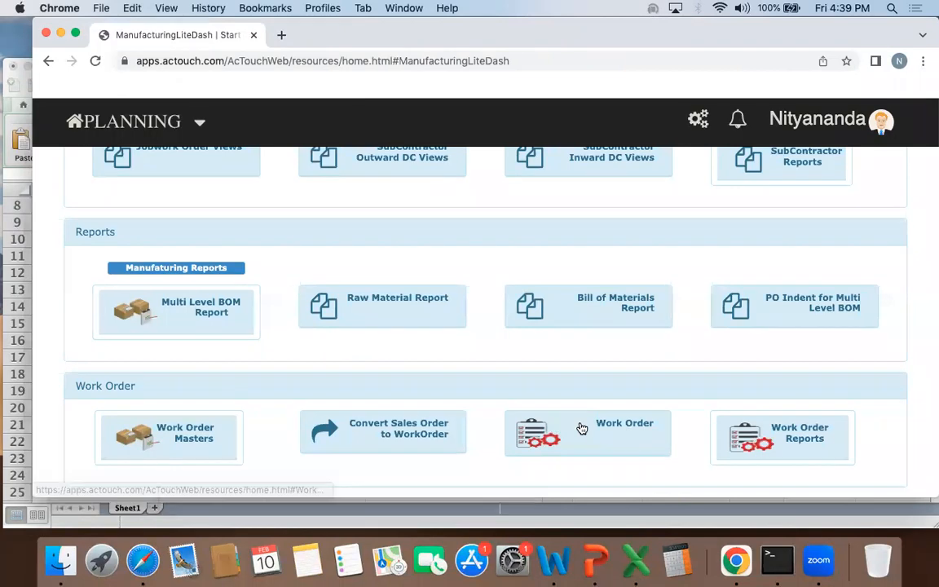
left_click(582, 429)
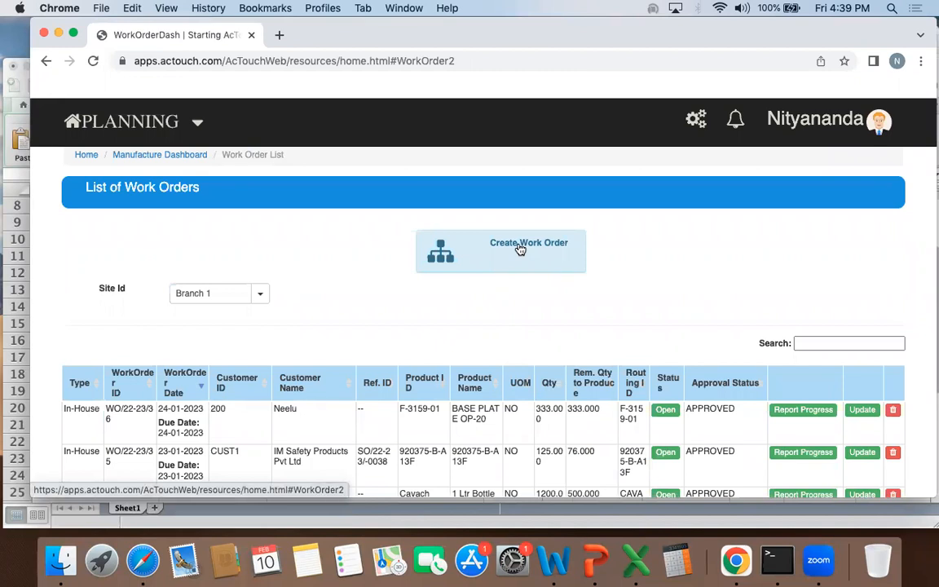
left_click(520, 248)
left_click(520, 223)
left_click(497, 245)
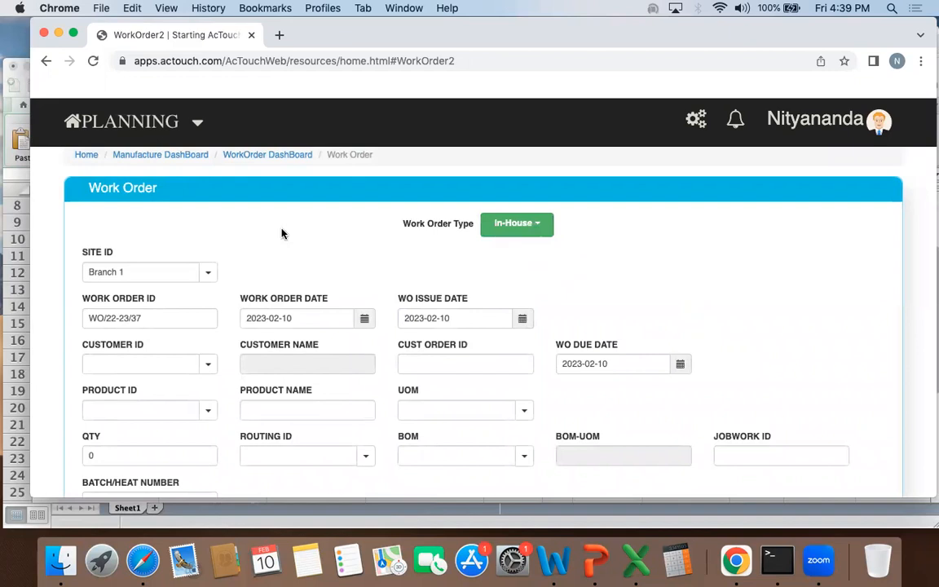
Step: Choose A35001-D as the work order's product and set the quantity to 10
scroll(282, 234, "down", 1)
left_click(151, 379)
type("A35001-D")
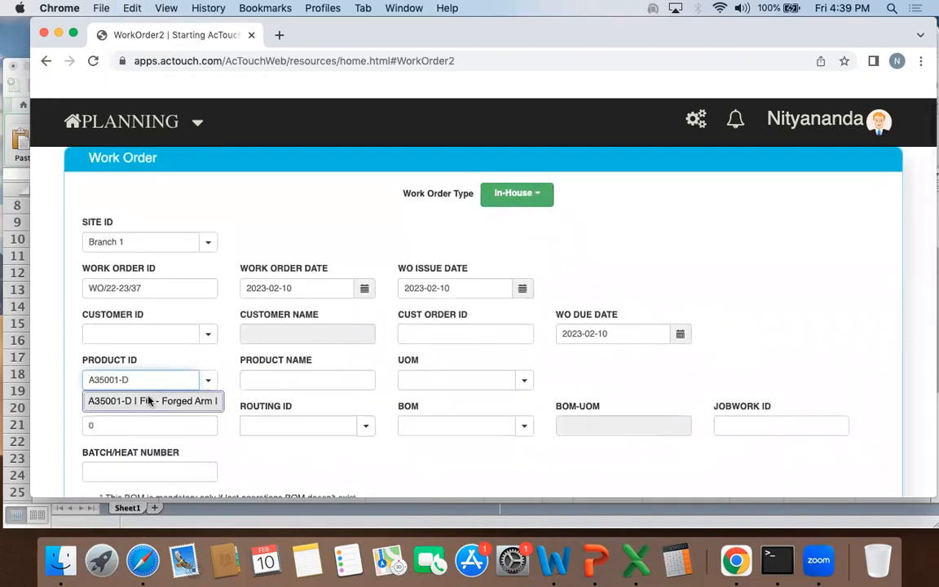
key("Return")
scroll(237, 345, "down", 2)
double_click(167, 348)
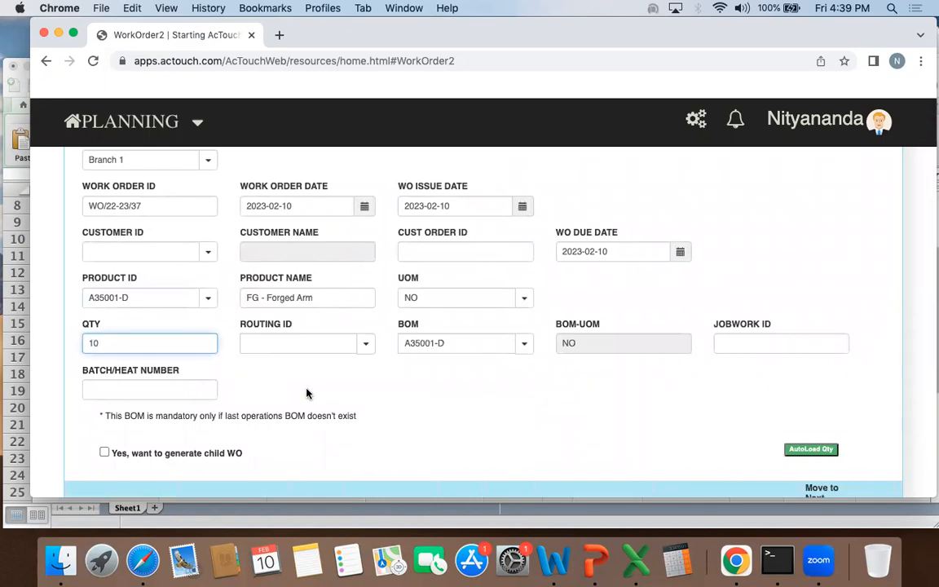
type("10")
Step: Choose A35001-D as the work order's routing ID
scroll(307, 393, "down", 3)
left_click(335, 209)
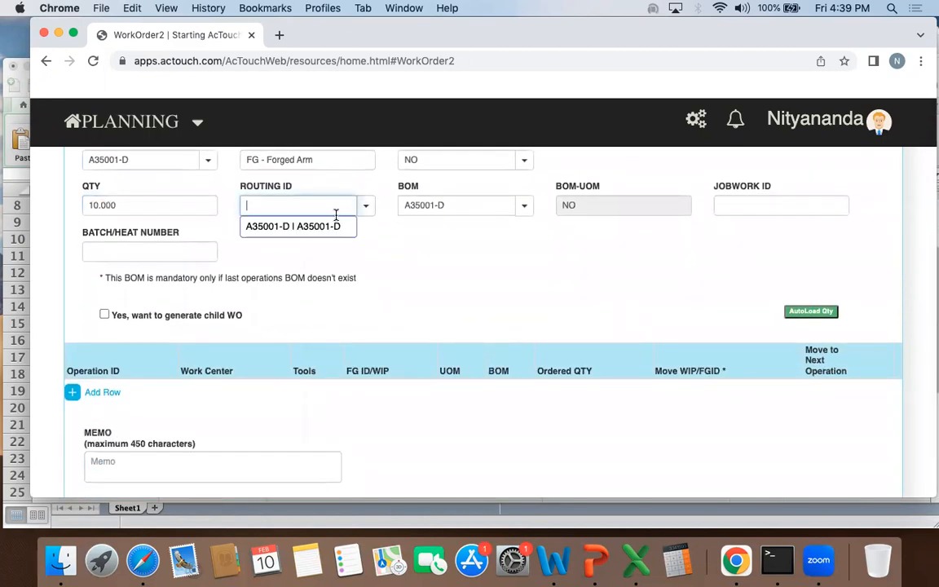
left_click(159, 163)
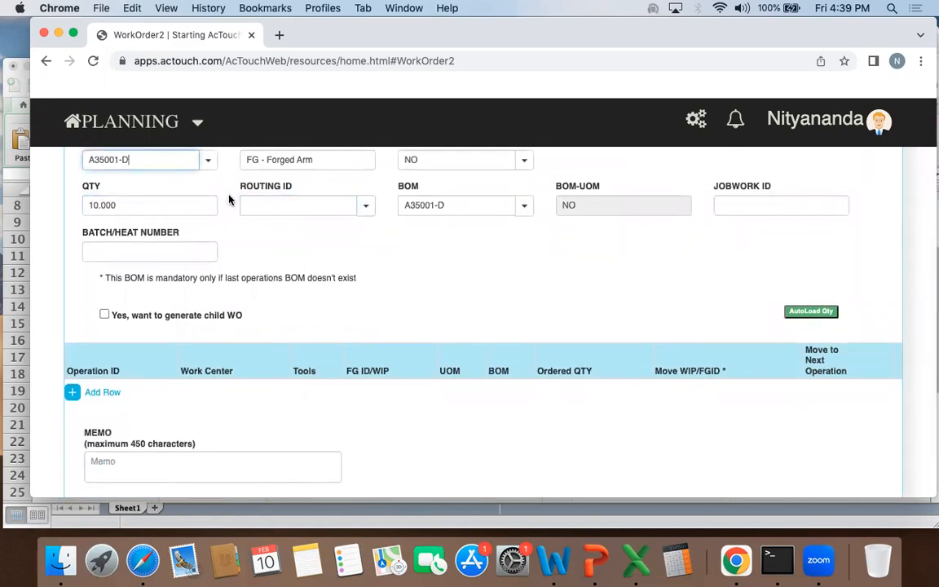
left_click(363, 206)
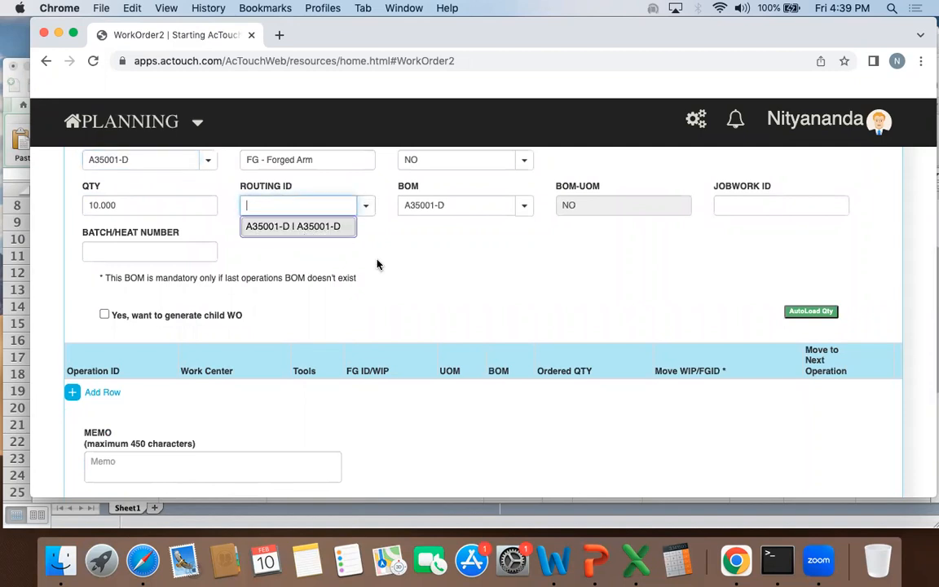
key("Return")
Step: Check the loaded Cutting, Forging and Finishing operations and create the work order
scroll(378, 265, "down", 5)
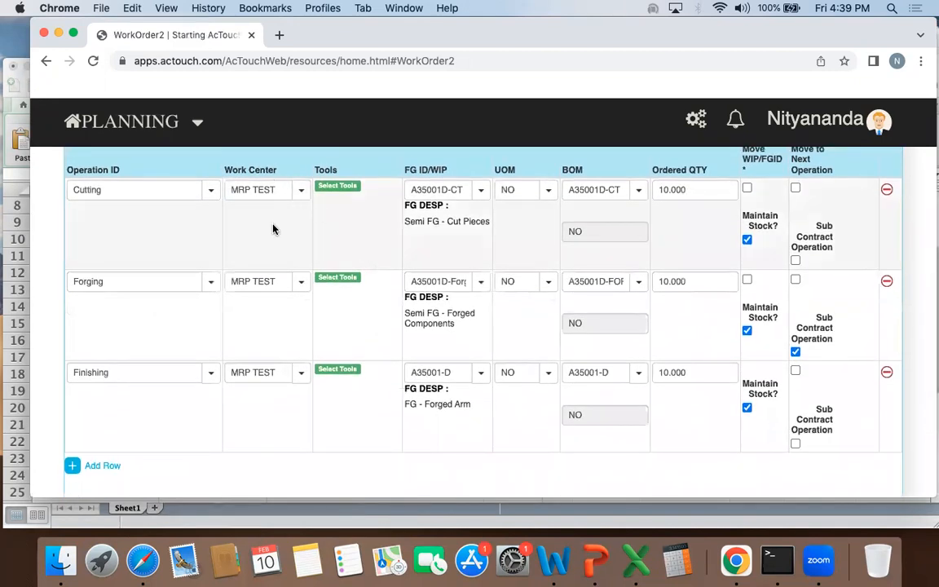
scroll(351, 422, "up", 1)
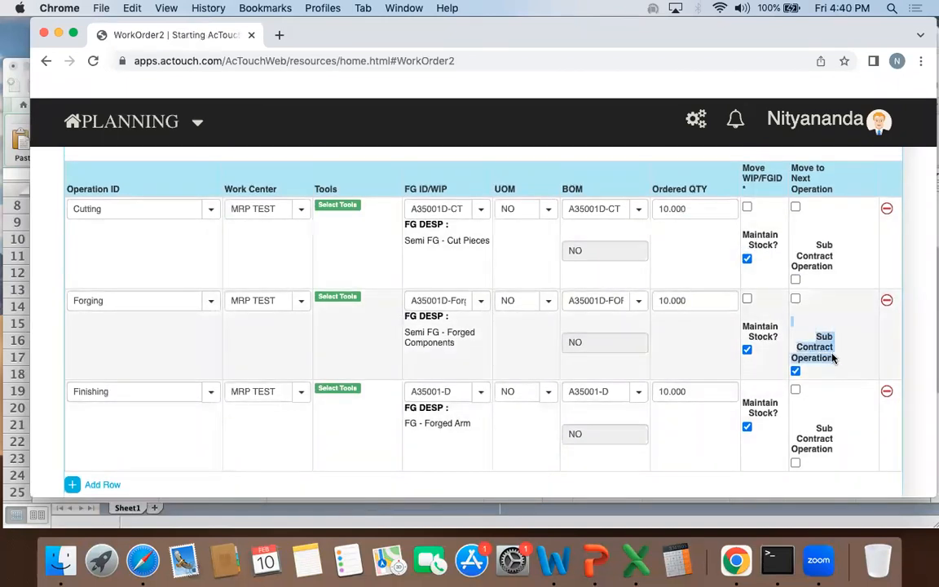
scroll(471, 343, "up", 3)
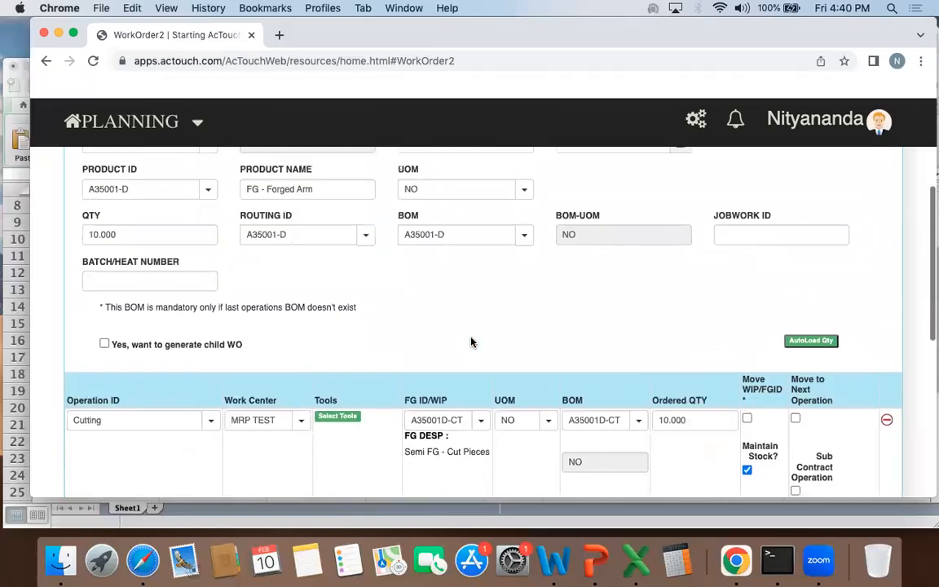
scroll(471, 343, "down", 5)
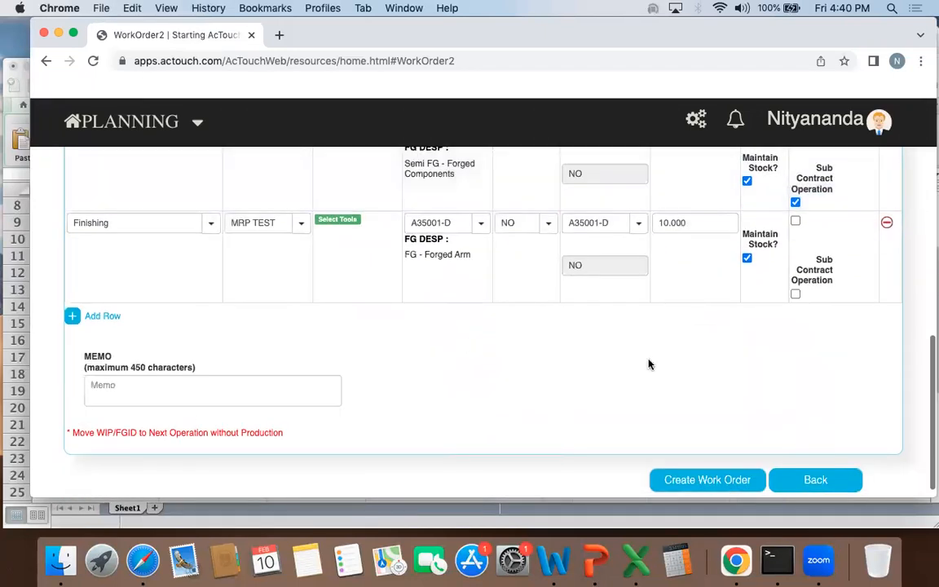
left_click(706, 479)
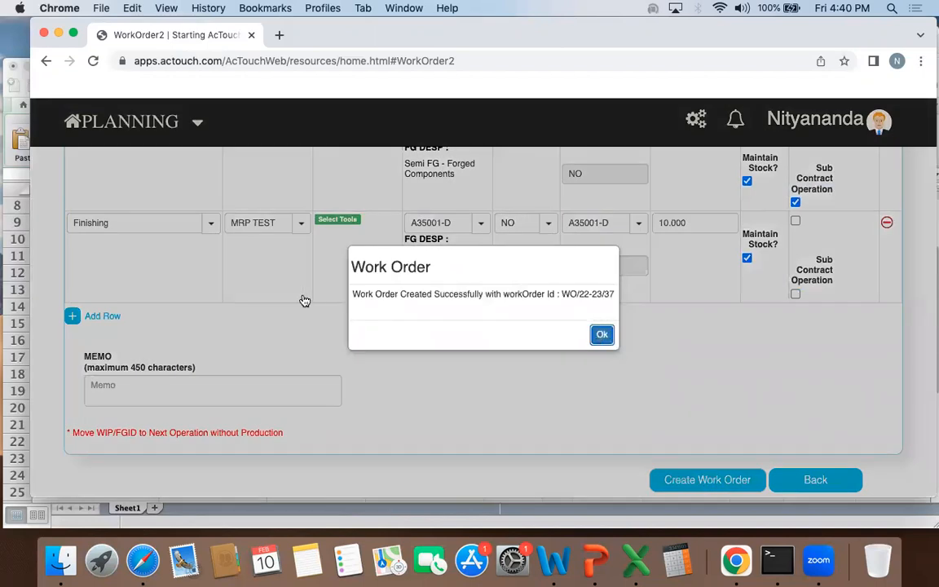
key("Return")
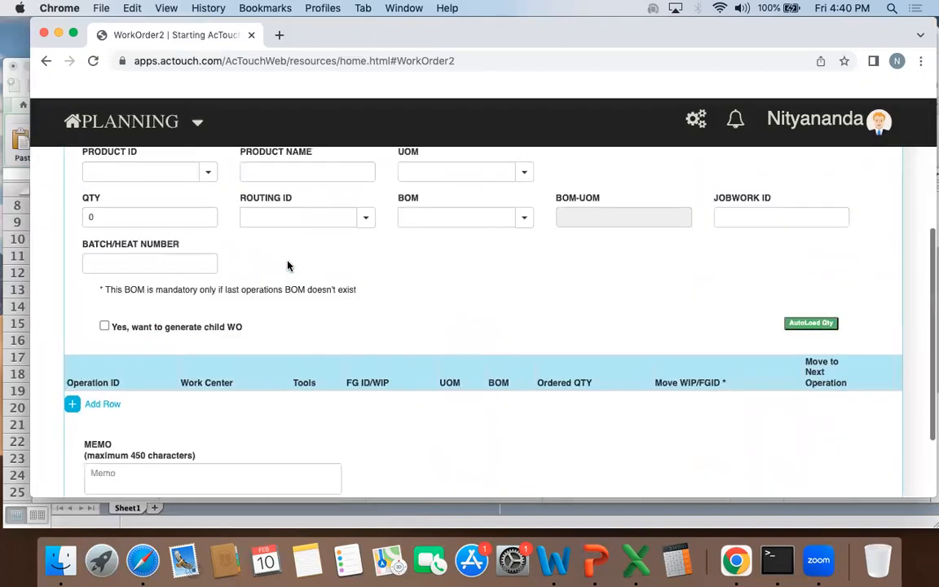
Step: Return to the list of work orders and open progress reporting for the new A35001-D work order
left_click(120, 155)
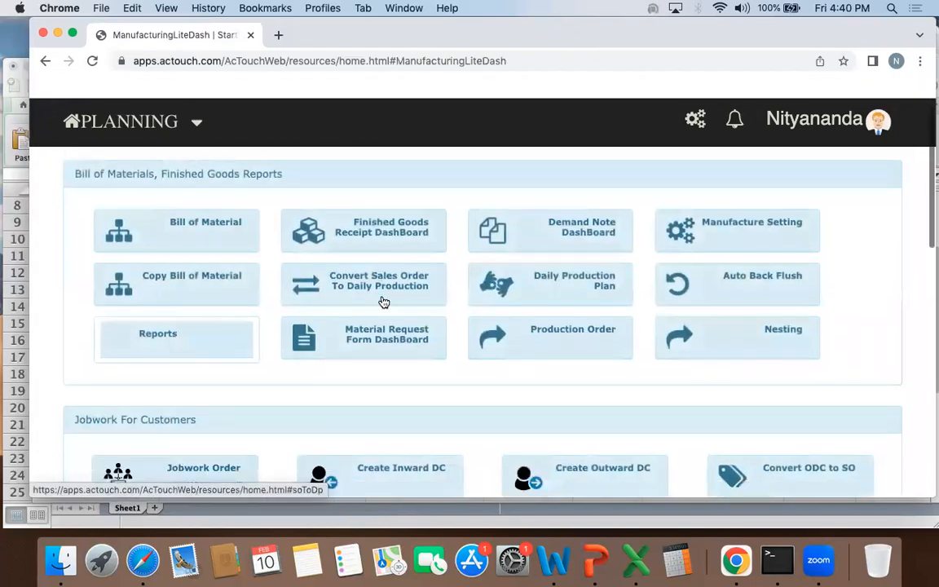
scroll(383, 300, "down", 5)
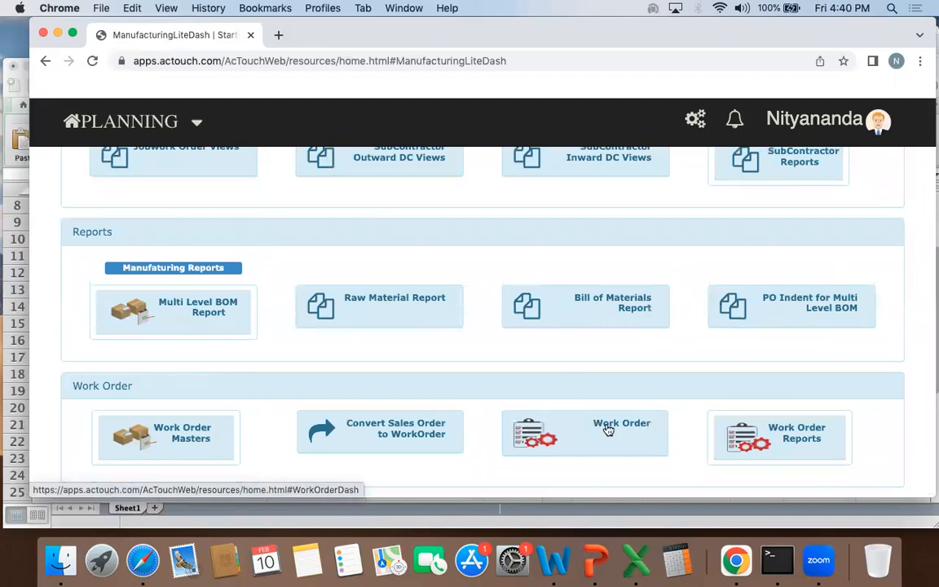
left_click(607, 430)
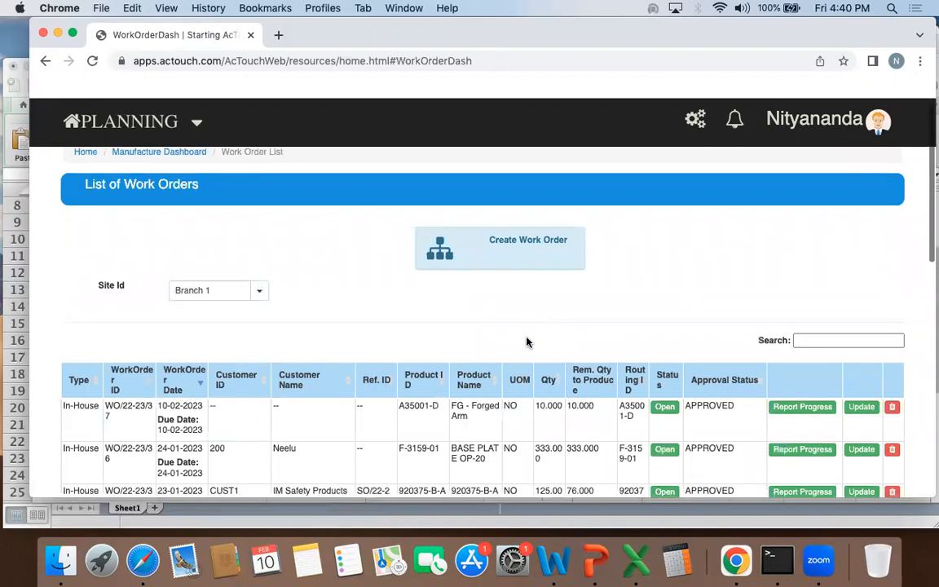
scroll(525, 342, "down", 3)
left_click_drag(399, 292, 542, 310)
left_click(811, 293)
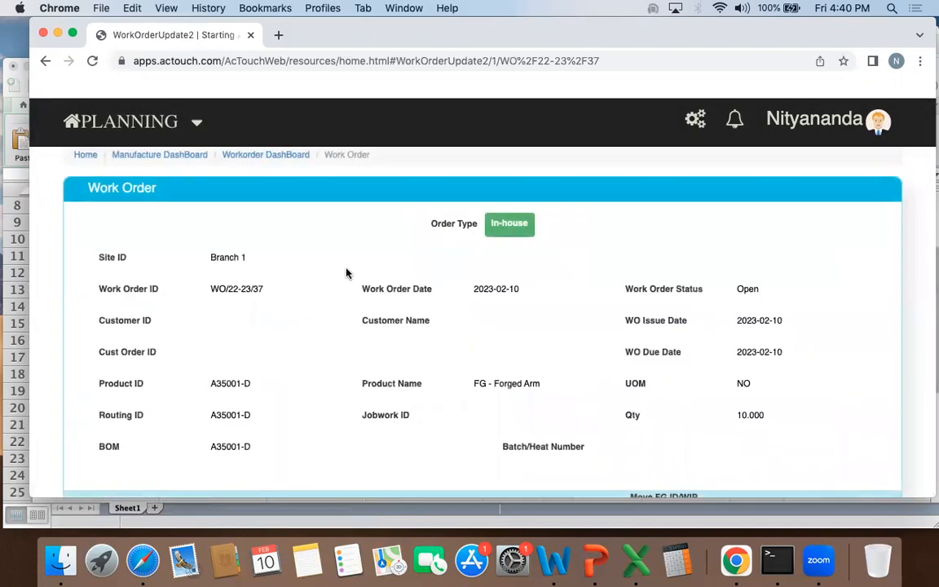
Step: Review the work order's header and its operations, including the Cutting step's FG ID, BOM and ordered quantity
scroll(345, 273, "down", 3)
left_click_drag(163, 383, 399, 391)
scroll(398, 391, "down", 3)
left_click_drag(465, 241, 509, 241)
left_click(507, 240)
left_click_drag(288, 279, 334, 285)
left_click(337, 286)
left_click_drag(356, 238, 466, 237)
left_click(471, 237)
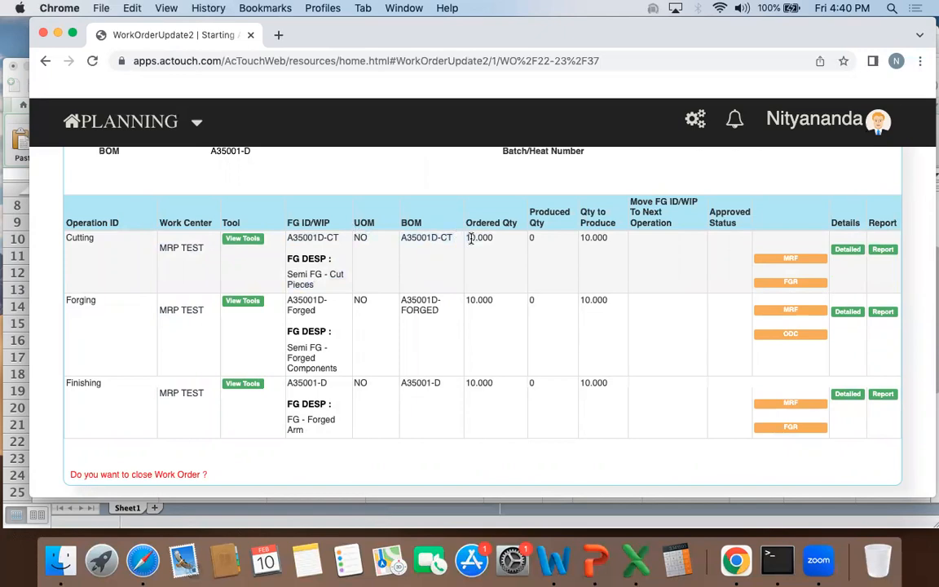
Step: Open a Finished Goods Receipt for the Cutting operation and choose shift 1
left_click(796, 284)
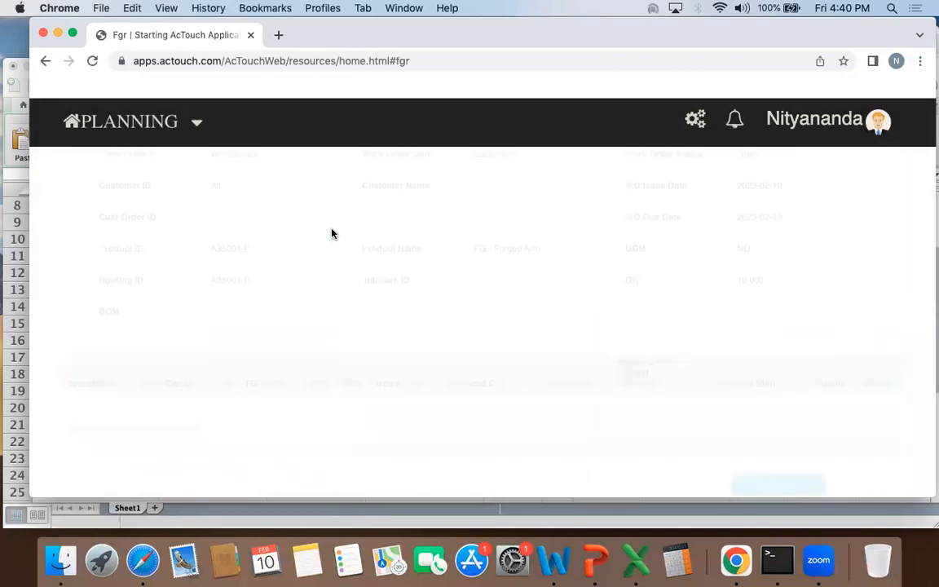
scroll(424, 269, "down", 1)
left_click(438, 217)
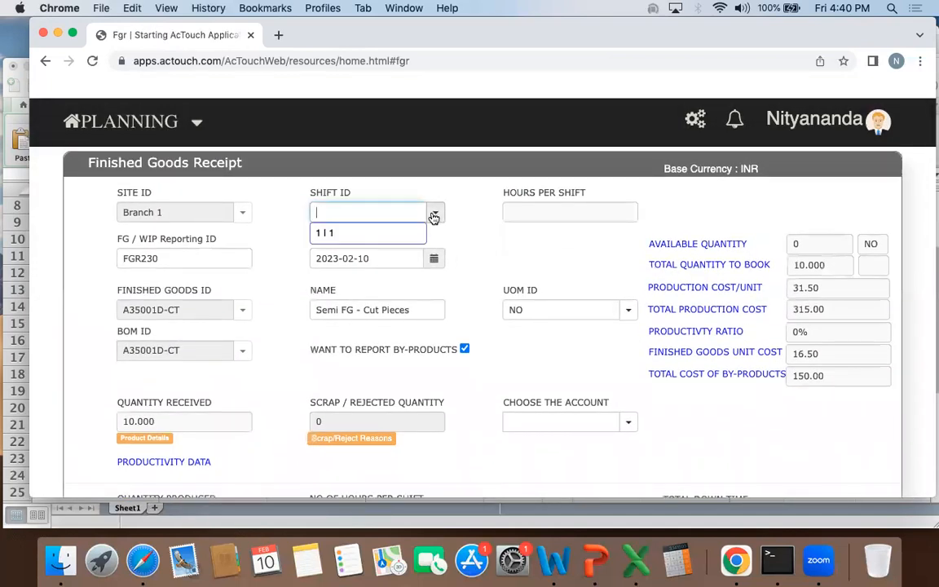
left_click(374, 238)
Step: Examine the receipt's site, reporting ID, BOM, quantity received and total production cost
left_click_drag(119, 197, 219, 202)
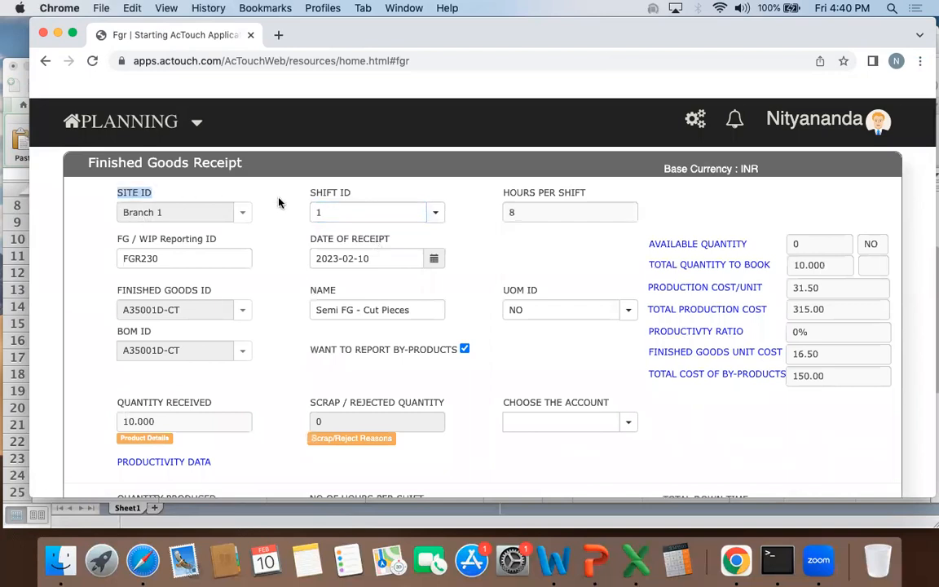
double_click(161, 257)
left_click(298, 290)
scroll(217, 284, "down", 2)
double_click(208, 287)
scroll(283, 299, "down", 3)
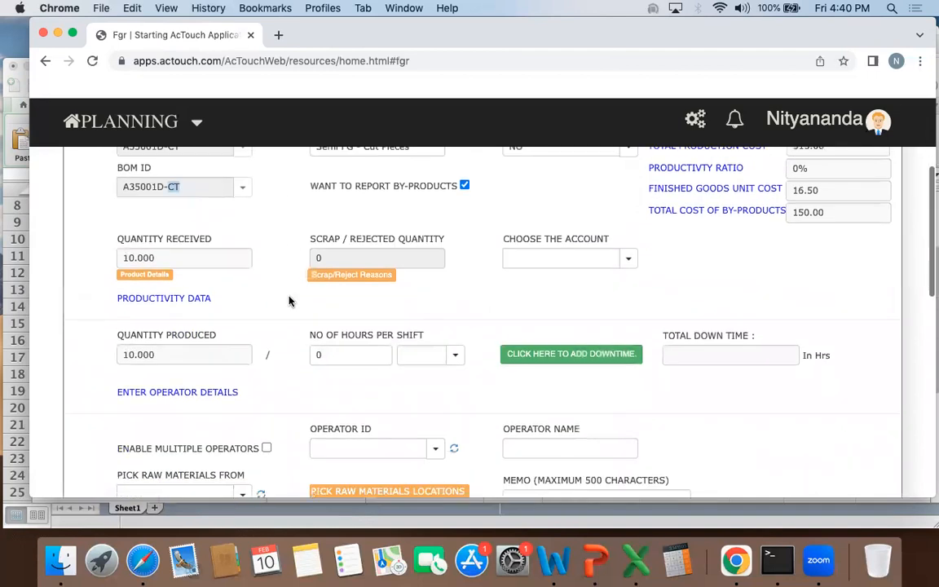
left_click(184, 256)
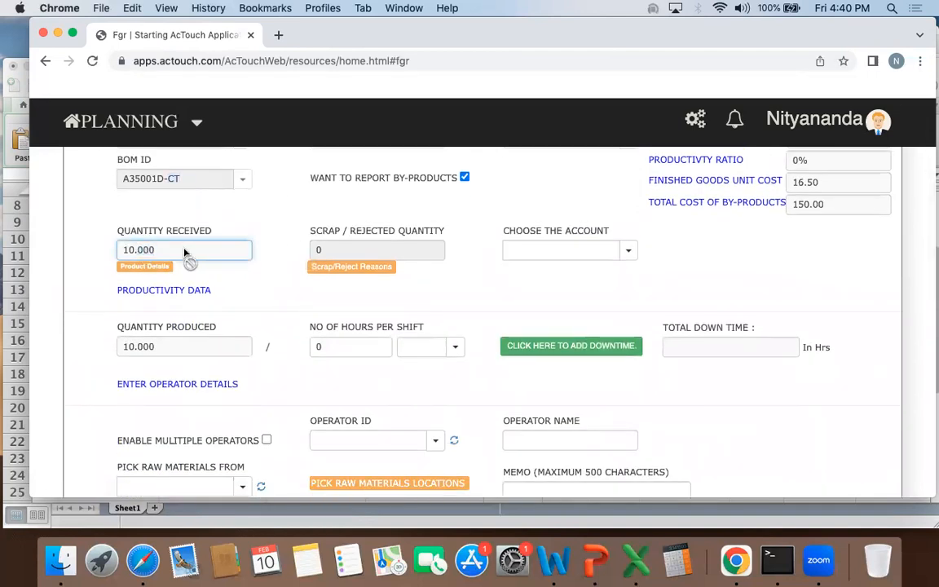
scroll(185, 254, "up", 1)
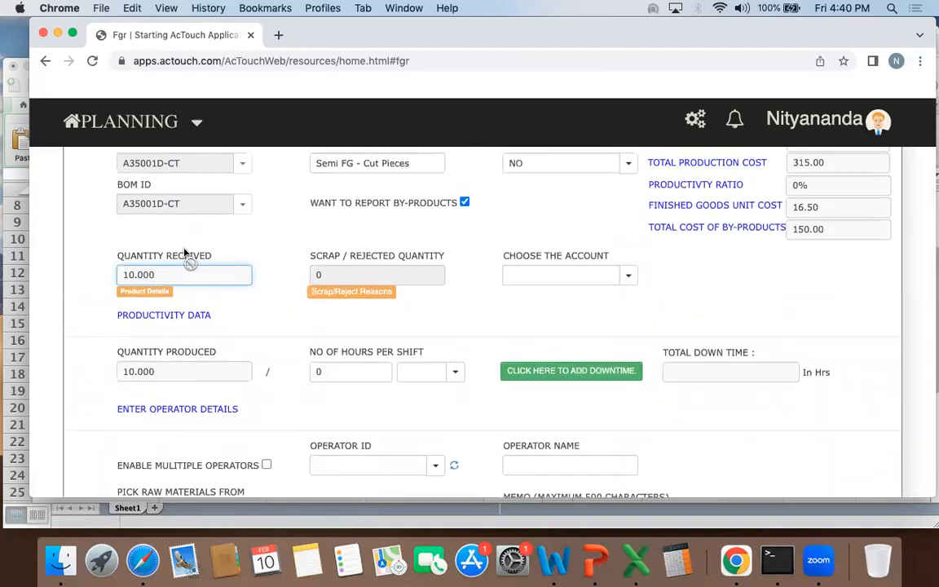
scroll(184, 254, "up", 2)
left_click_drag(848, 216, 795, 217)
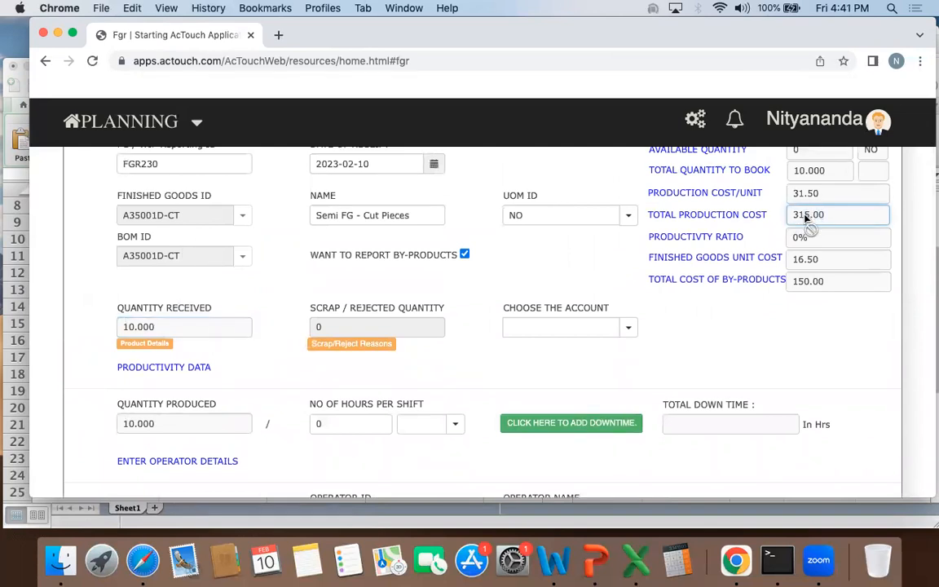
scroll(691, 336, "down", 2)
scroll(432, 340, "down", 5)
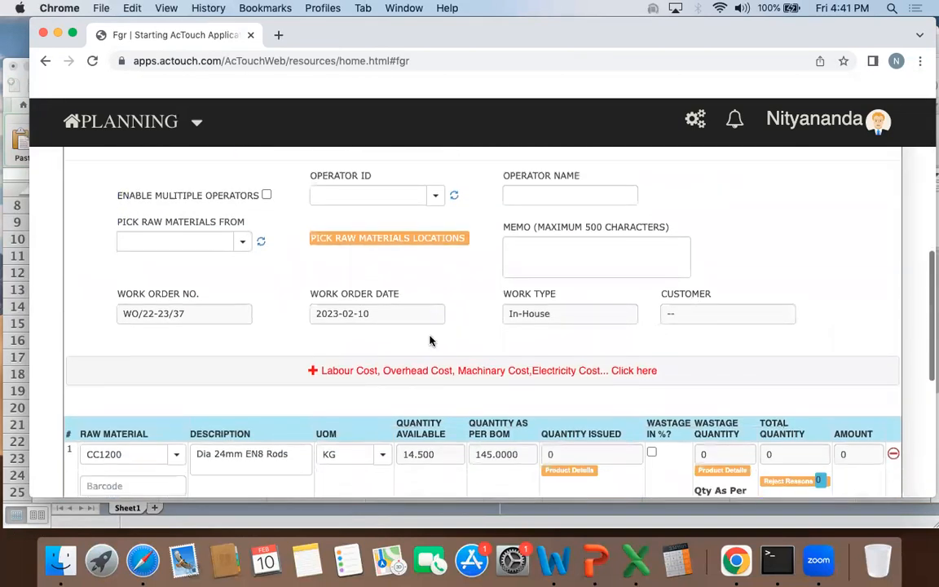
Step: Expand the receipt's additional costs and compare the labour and machinery costs with the total production cost
left_click(373, 374)
scroll(287, 256, "down", 4)
double_click(262, 200)
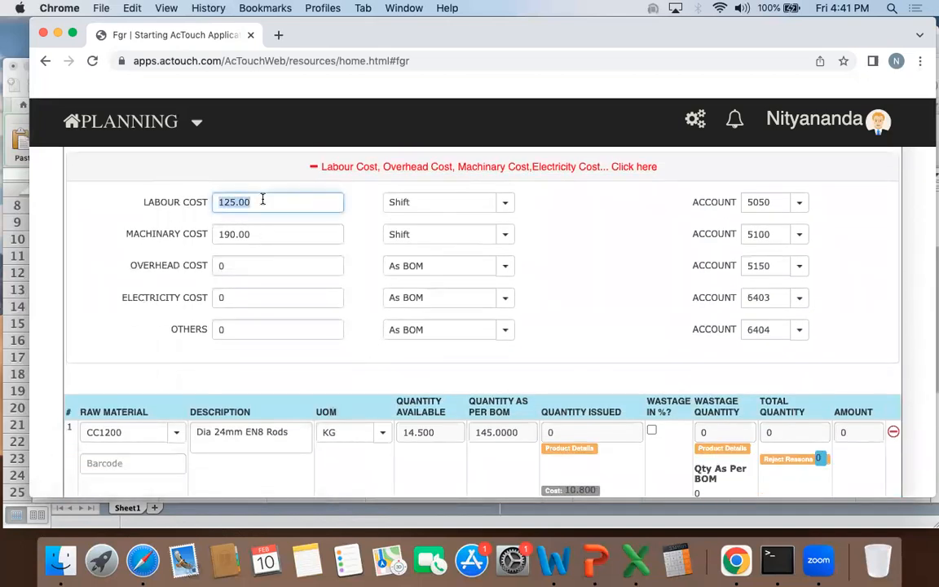
double_click(265, 234)
left_click_drag(144, 202, 198, 205)
left_click(178, 241)
scroll(177, 241, "up", 5)
scroll(621, 173, "up", 2)
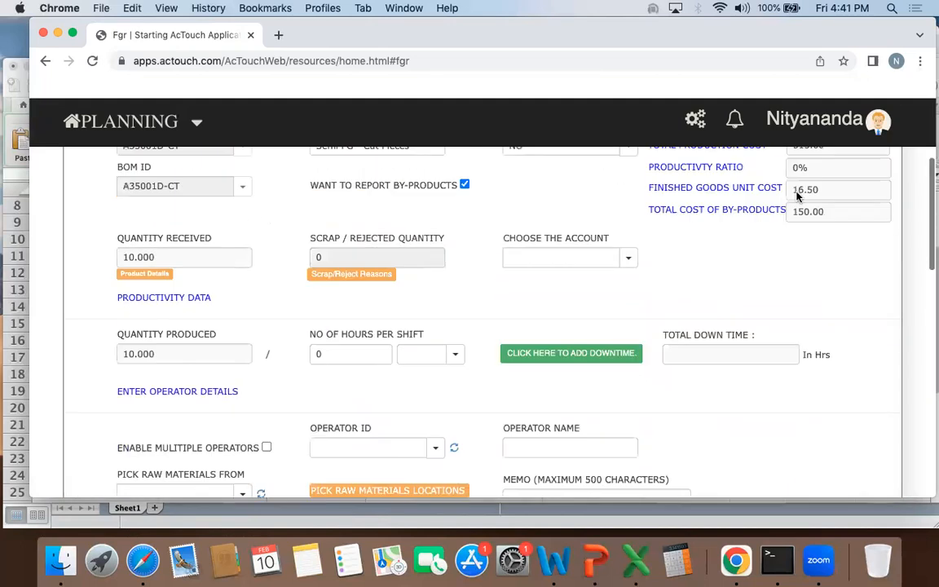
scroll(792, 196, "up", 2)
left_click_drag(792, 207, 826, 209)
left_click(827, 208)
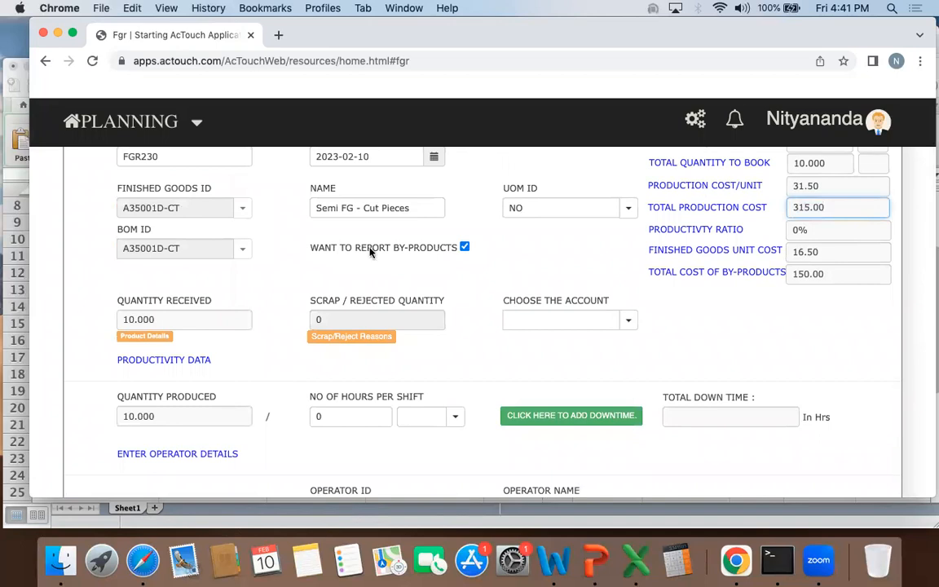
Step: Enter a primary quantity of 10 in the STORES location for the received A35001D-CT and save the product details
left_click(153, 336)
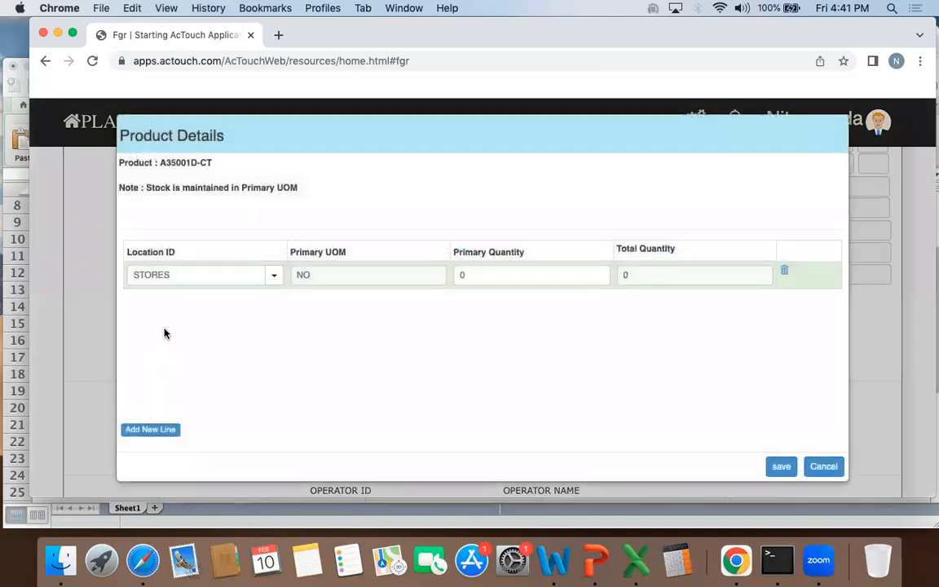
left_click(486, 279)
type("10")
left_click(781, 466)
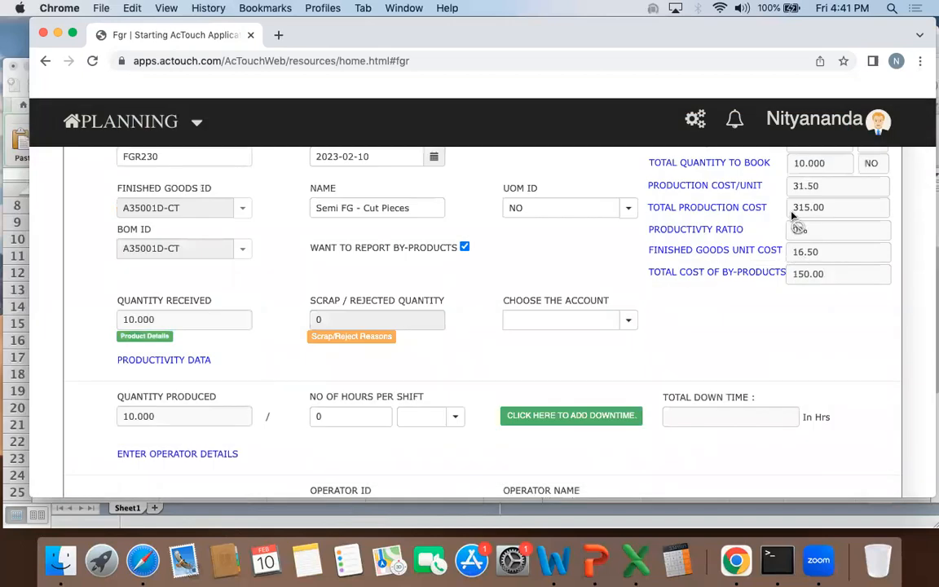
Step: Set the SCRAP by-product's quantity as per BOM to 1 KG
left_click(823, 209)
scroll(687, 314, "down", 15)
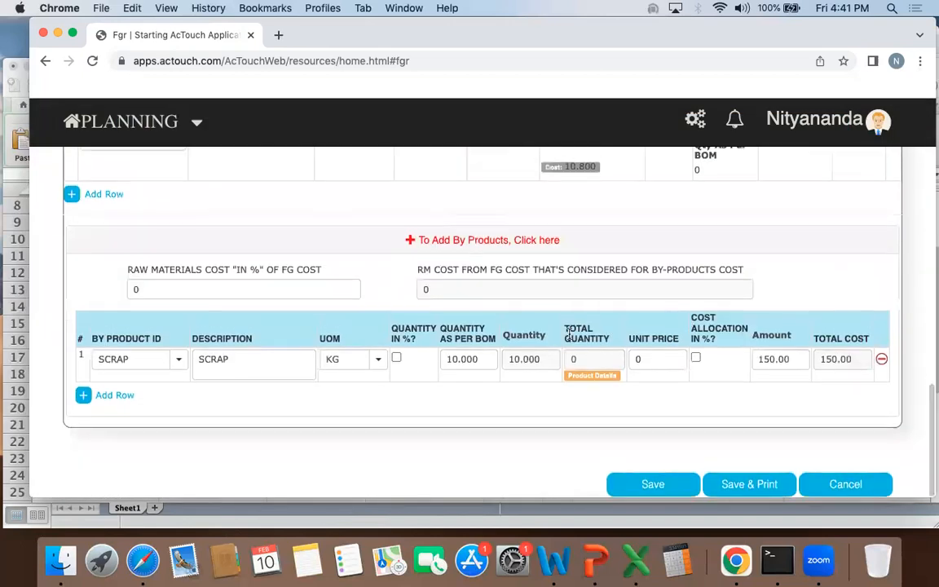
double_click(465, 360)
type("1")
key("Tab")
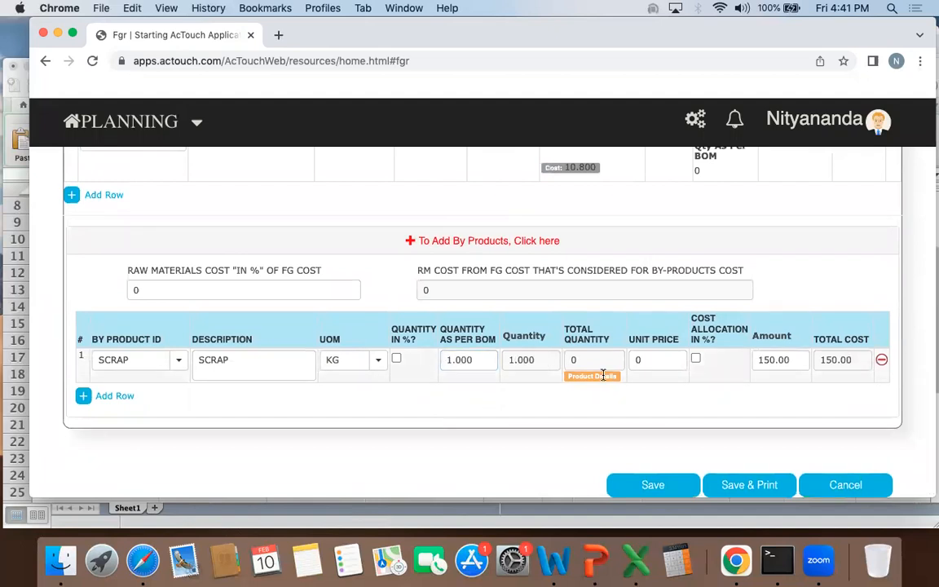
Step: Enter a batch number and a primary quantity of 1 in STORES for the SCRAP by-product, and save its product details
left_click(585, 377)
left_click(332, 281)
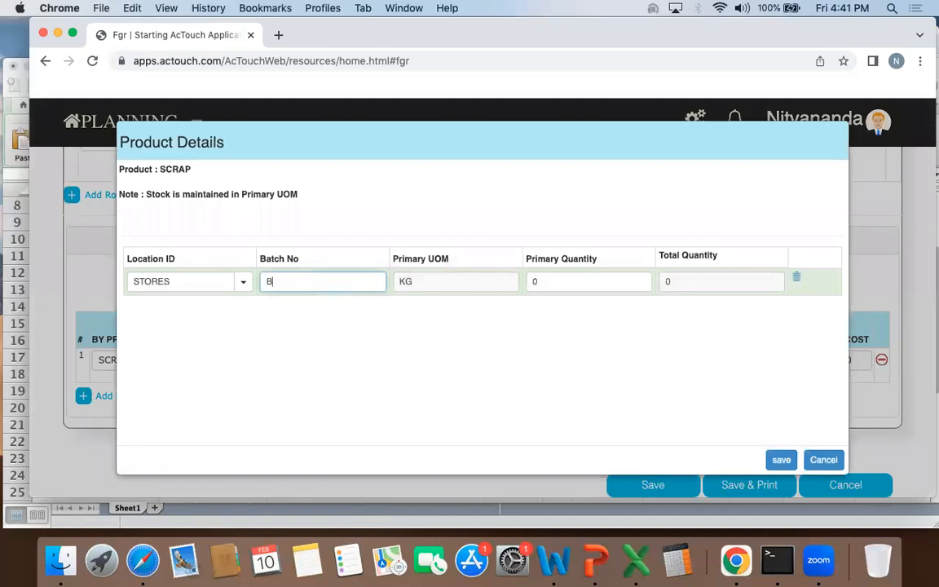
left_click(559, 274)
type("1")
left_click(779, 460)
Step: Set the SCRAP by-product's amount to 15
double_click(785, 361)
type("1")
left_click(761, 431)
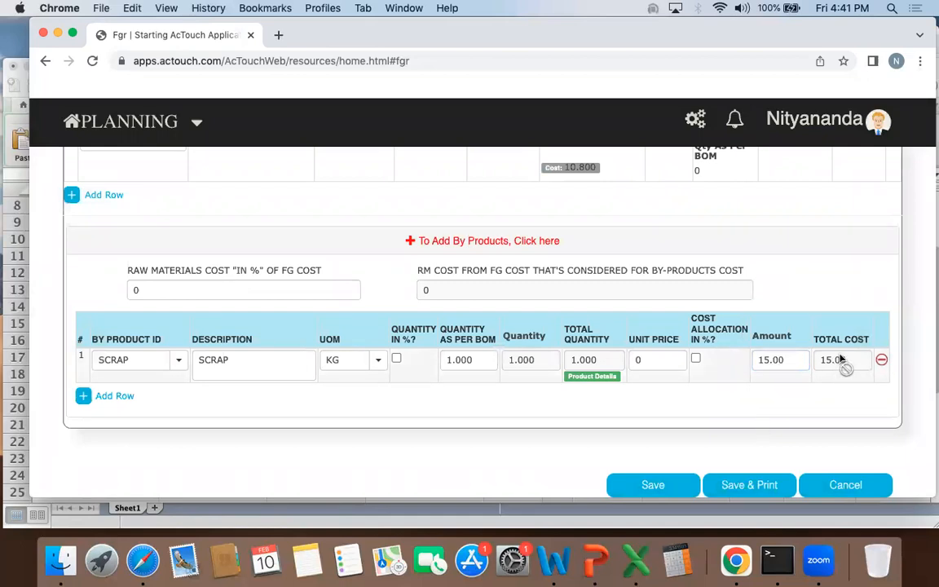
Step: Examine the receipt's total production cost, finished goods unit cost and by-product cost alongside the by-product entry
scroll(819, 389, "up", 4)
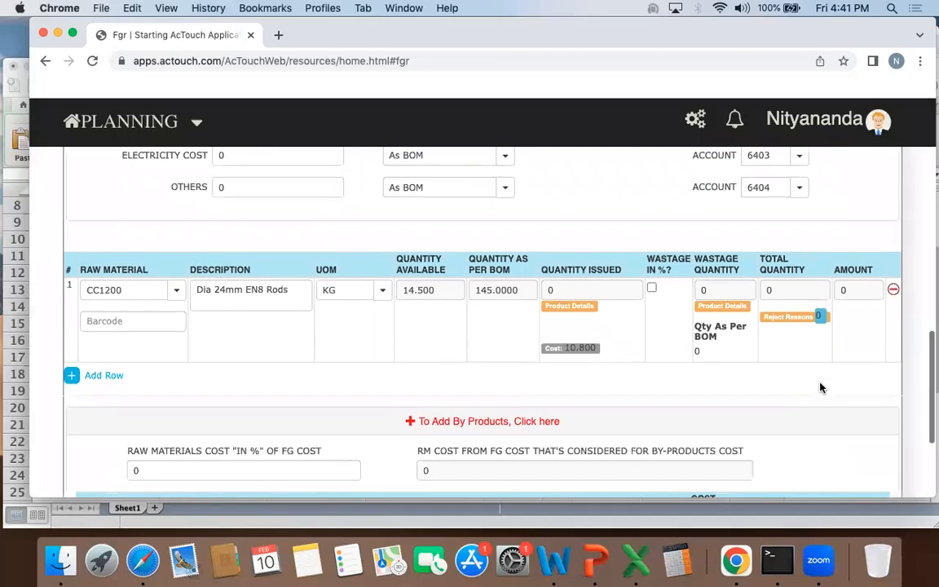
scroll(819, 388, "down", 4)
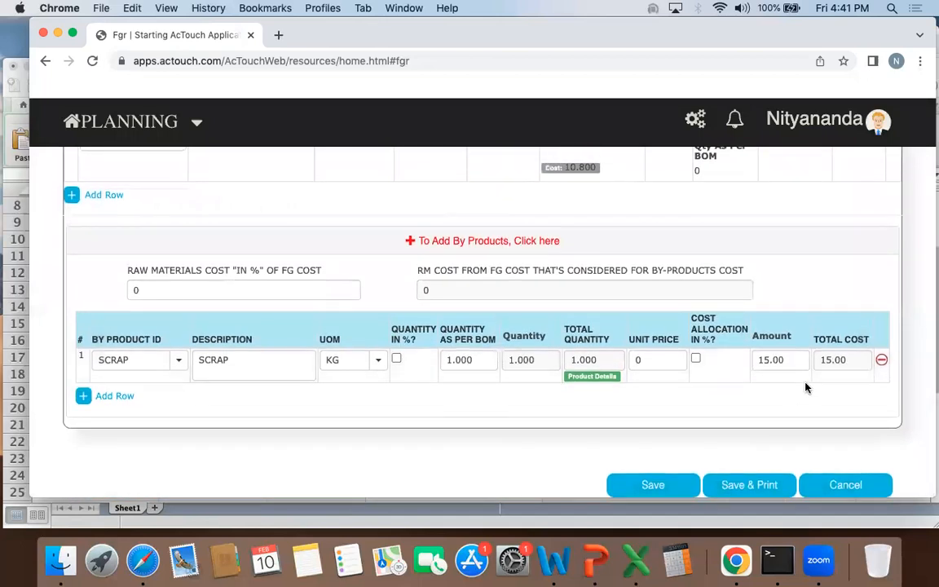
scroll(802, 376, "up", 1)
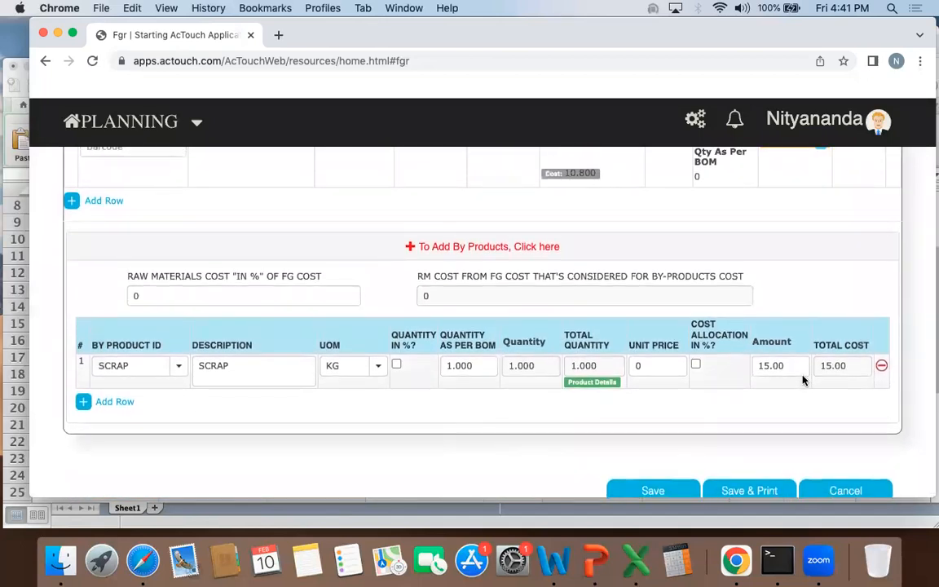
scroll(803, 379, "up", 20)
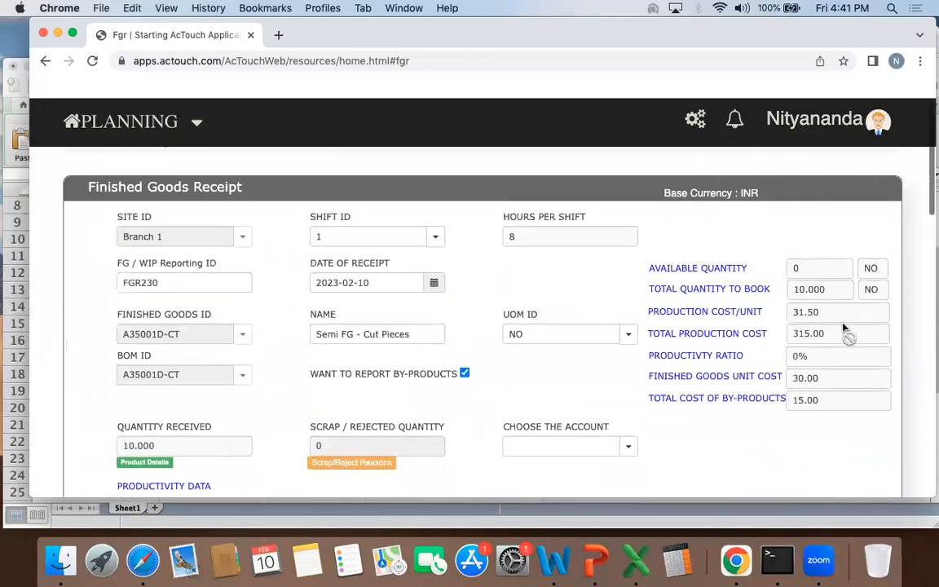
scroll(797, 359, "up", 1)
left_click(794, 345)
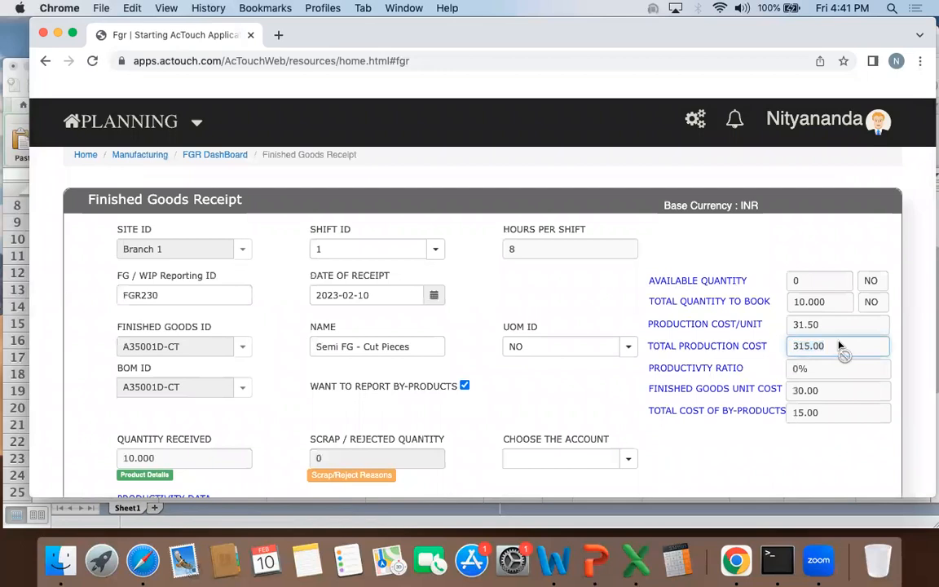
scroll(794, 346, "down", 3)
left_click_drag(791, 254, 833, 256)
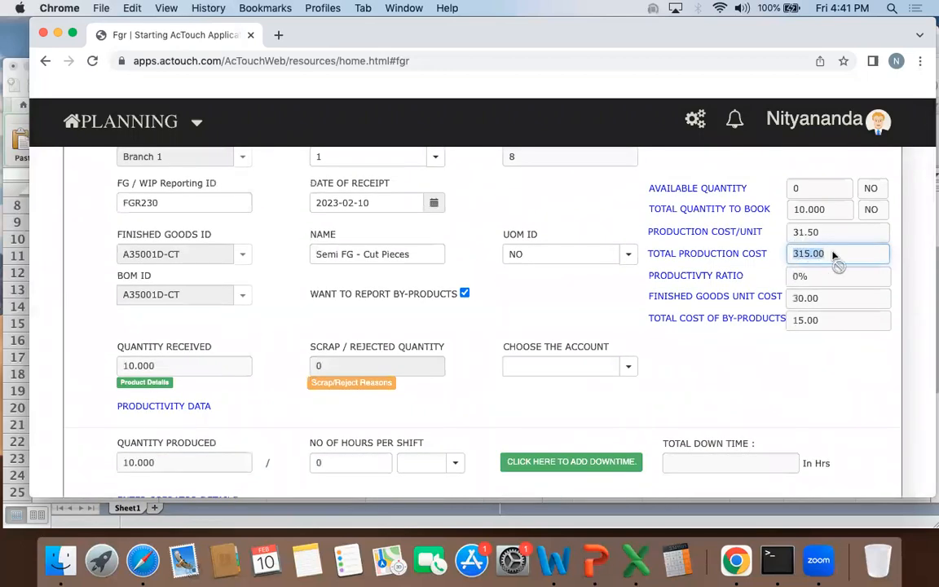
scroll(832, 255, "down", 1)
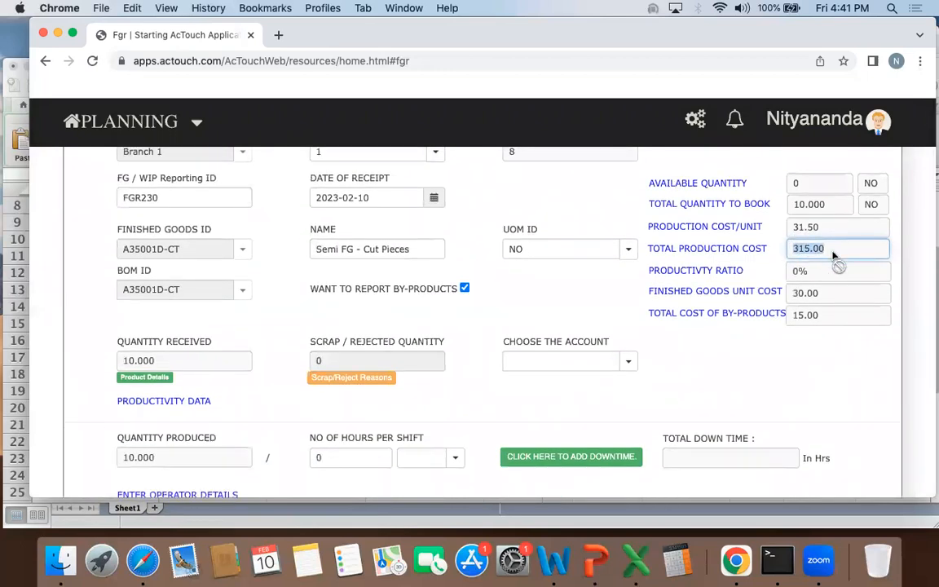
scroll(833, 256, "down", 10)
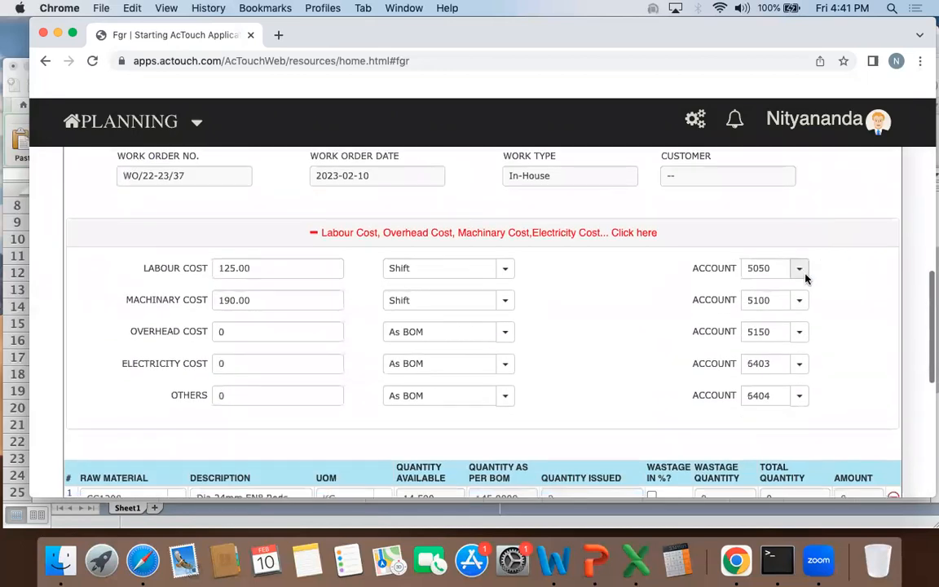
Step: Set the receipt's machinery cost to 200, leaving the cost basis on Shift
scroll(785, 259, "down", 1)
scroll(274, 145, "up", 2)
left_click_drag(143, 234, 186, 234)
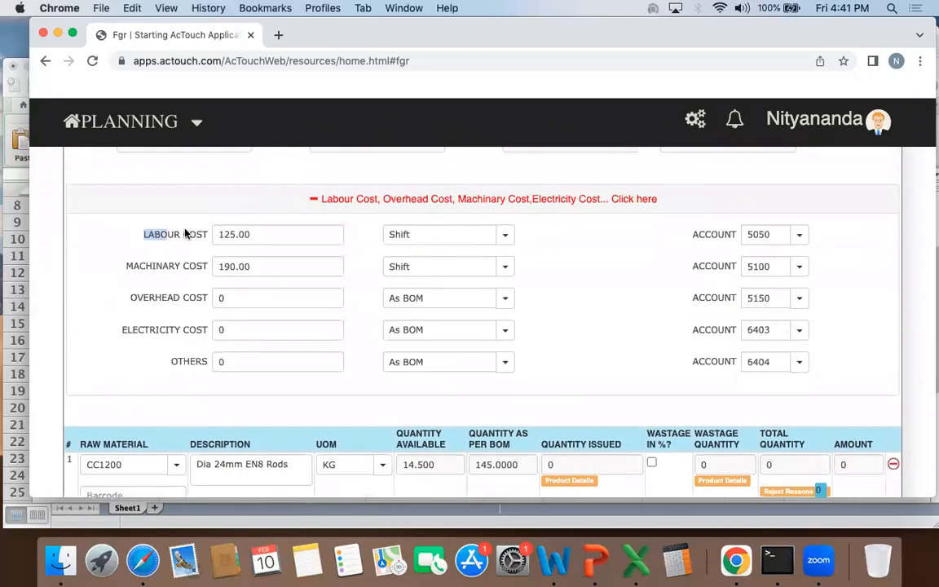
left_click_drag(113, 272, 184, 268)
double_click(256, 267)
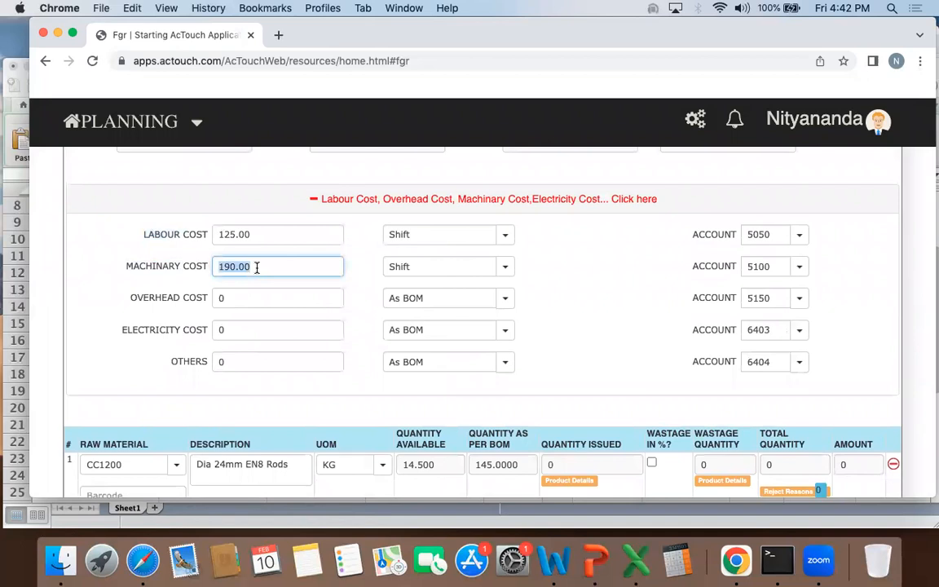
type("2023-")
type("0")
left_click(126, 286)
Step: Check the production cost per unit and total production cost against the new machinery cost
scroll(253, 263, "up", 5)
scroll(253, 263, "up", 10)
left_click_drag(792, 345, 824, 326)
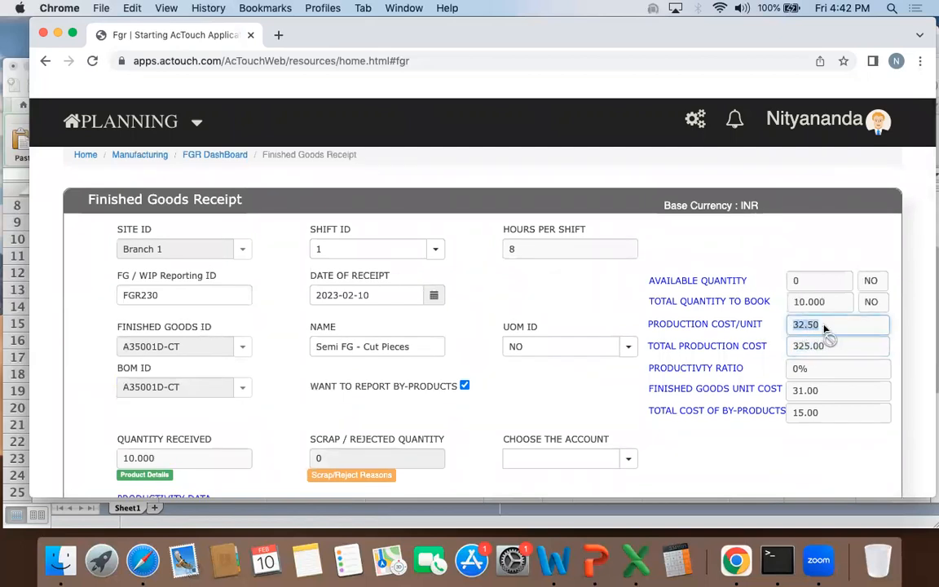
scroll(824, 328, "down", 2)
left_click_drag(796, 338, 830, 313)
left_click(681, 334)
Step: Try to issue 14.5 KG of raw material CC1200 from STORES, accepting a quantity below the BOM requirement
scroll(681, 338, "down", 15)
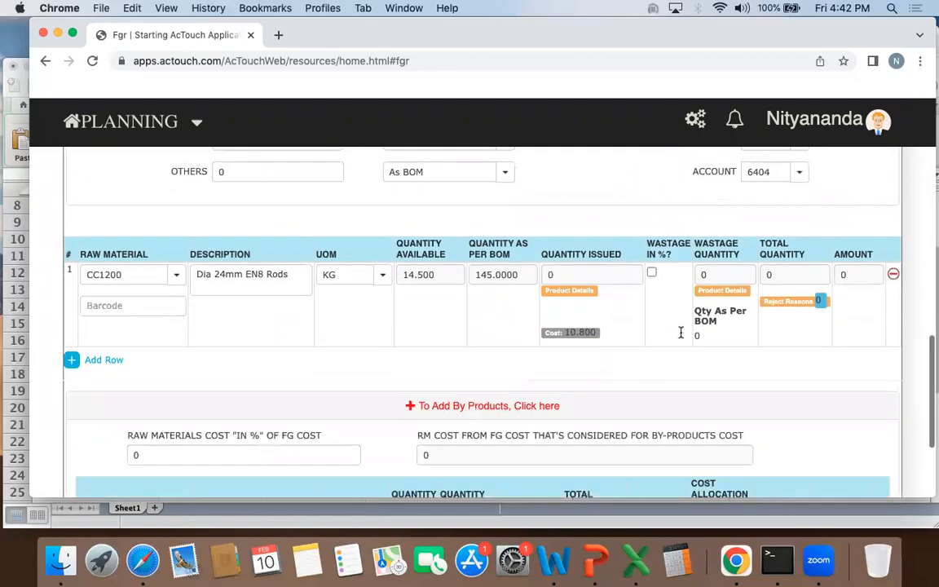
left_click(574, 280)
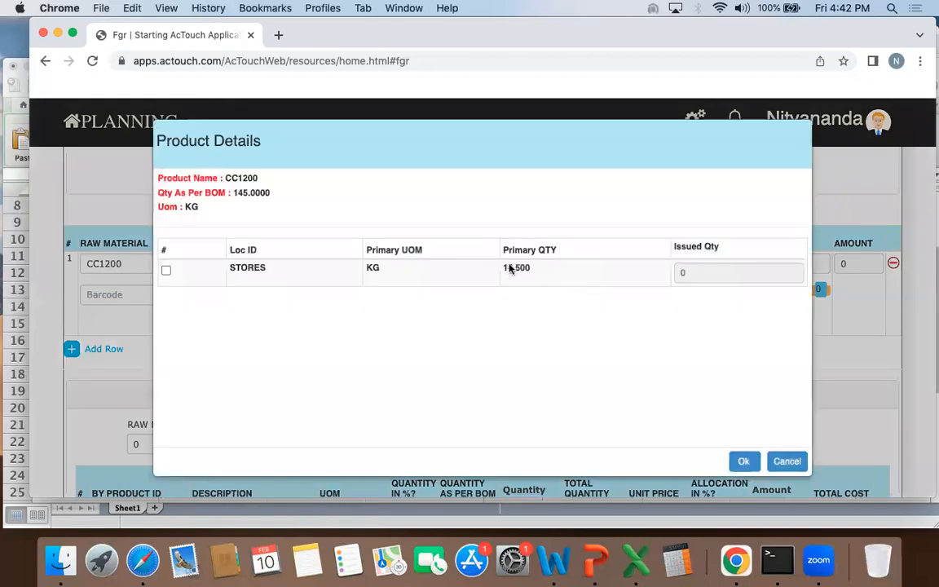
left_click(167, 271)
left_click(713, 271)
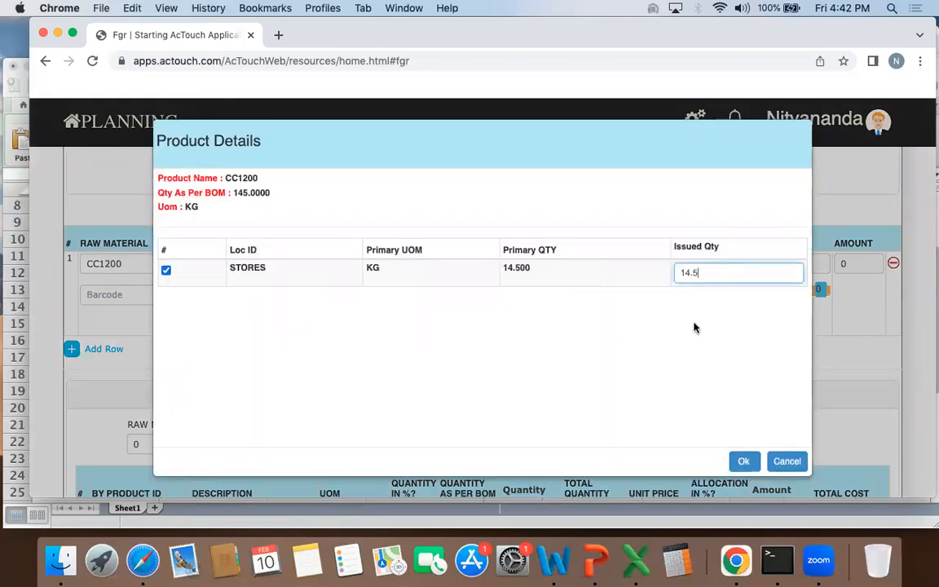
left_click(742, 460)
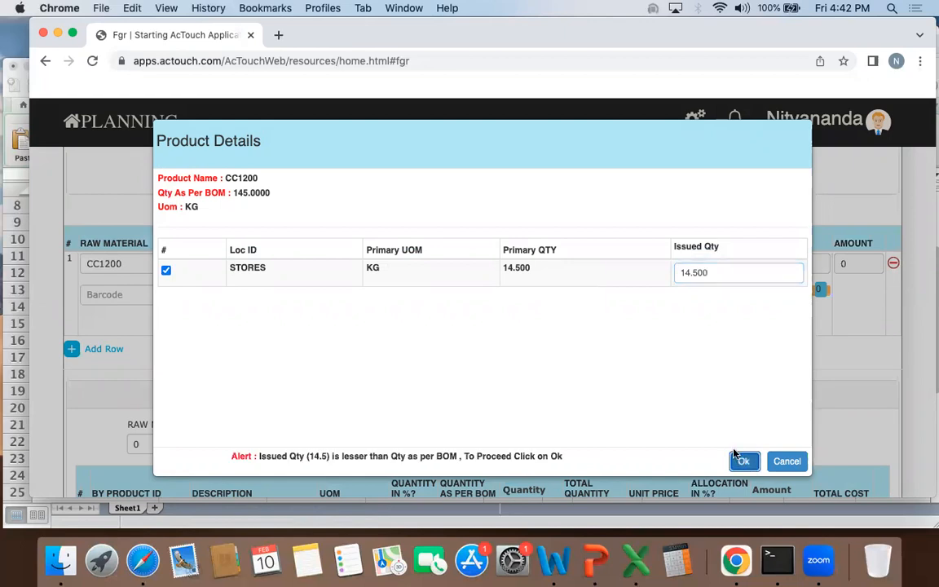
left_click(744, 462)
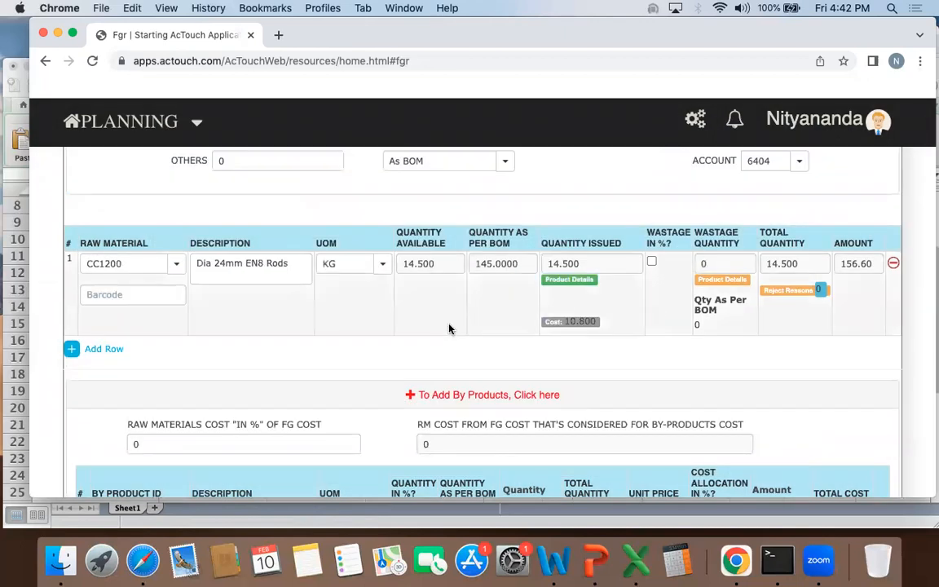
Step: Set the received A35001D-CT primary quantity to 1 in STORES and save the product details
scroll(448, 328, "up", 10)
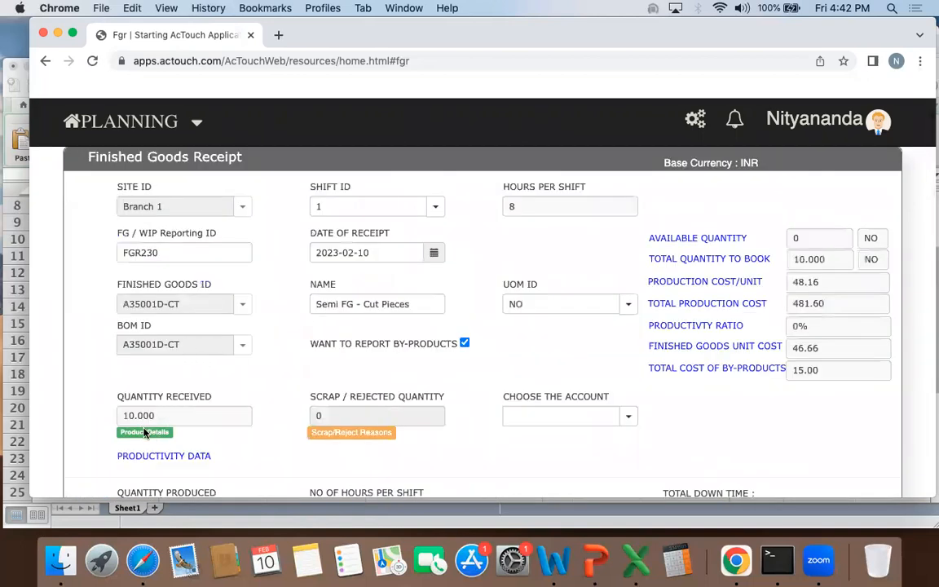
left_click(145, 432)
double_click(499, 277)
type("1")
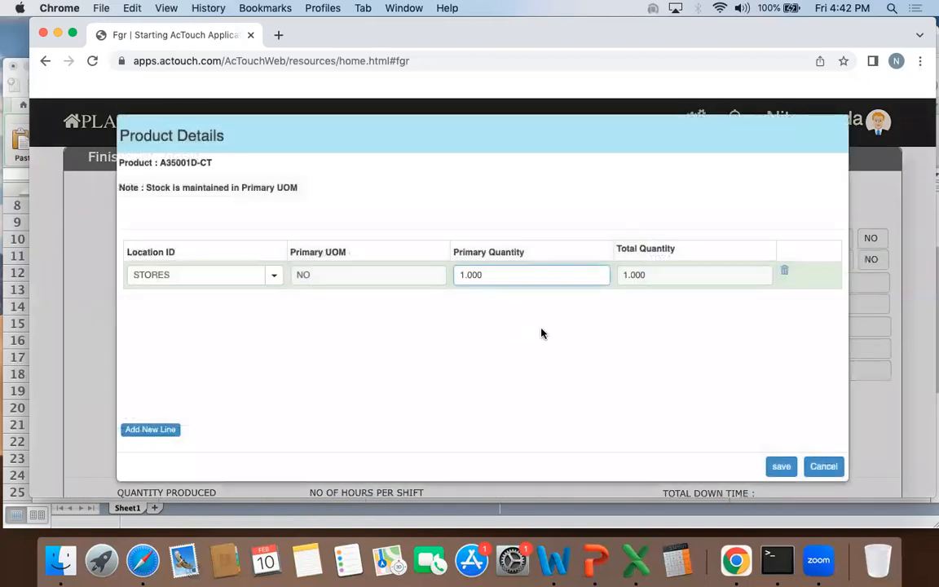
left_click(780, 468)
Step: Issue 14.5 KG of raw material CC1200 from STORES to match the quantity as per BOM
scroll(535, 345, "down", 10)
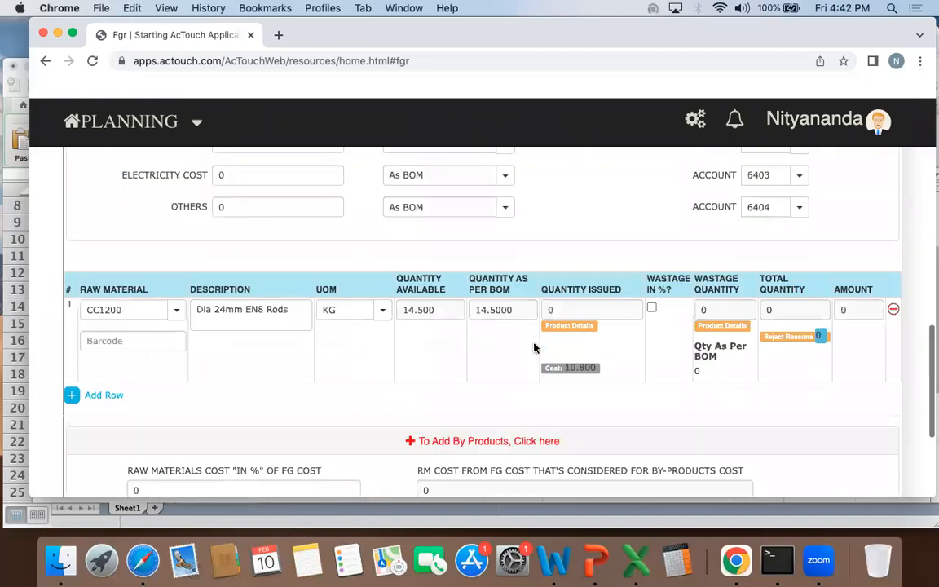
scroll(534, 348, "down", 3)
left_click_drag(476, 215, 514, 216)
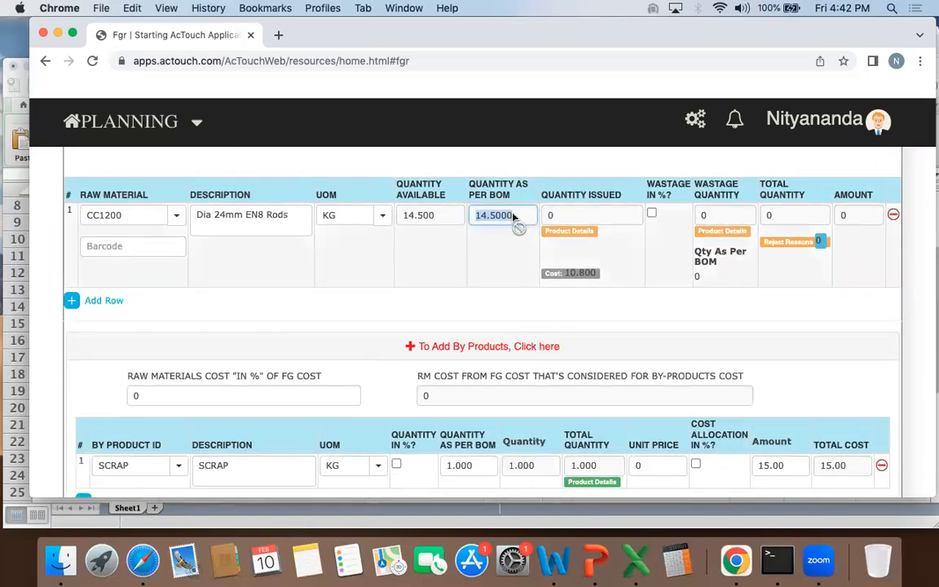
left_click(562, 230)
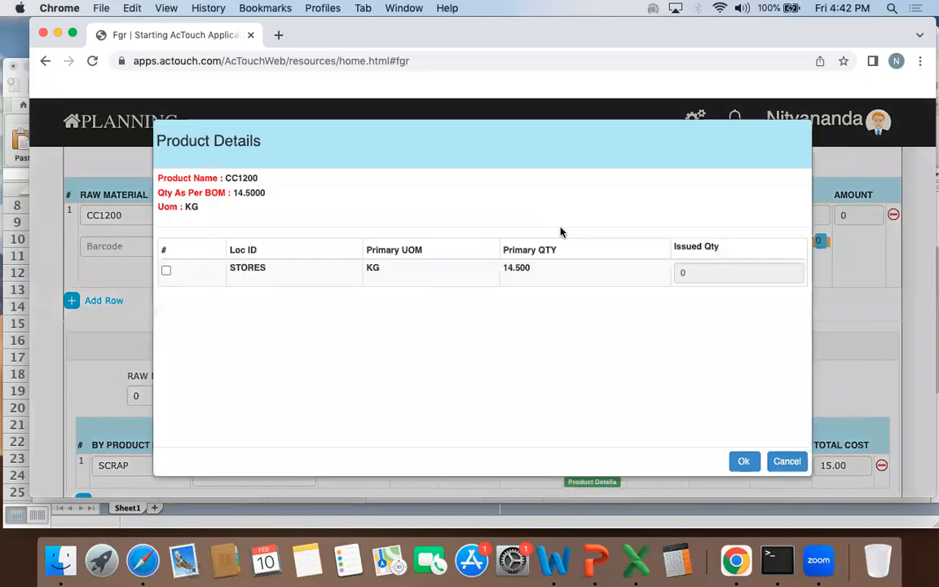
left_click(162, 270)
left_click(723, 274)
type("15")
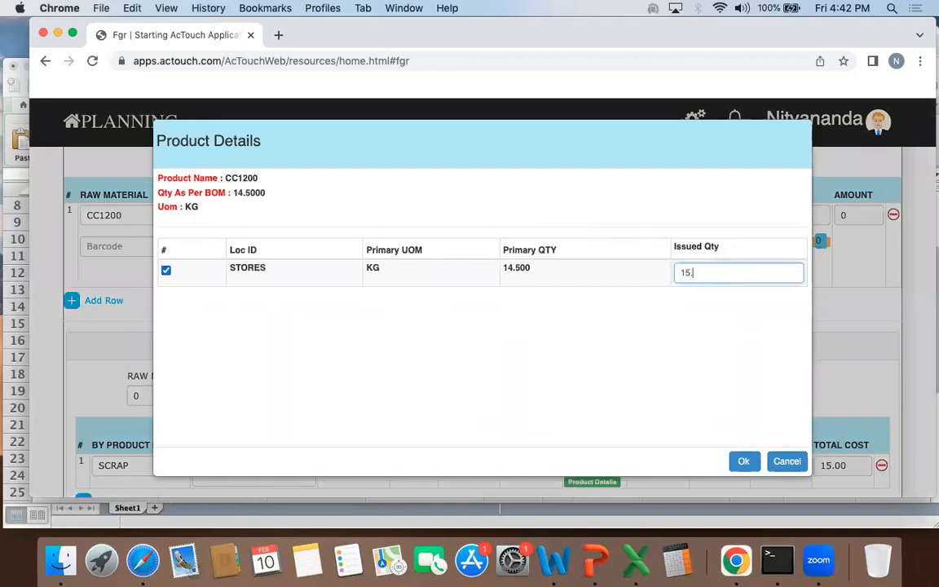
type("4.5")
left_click(743, 461)
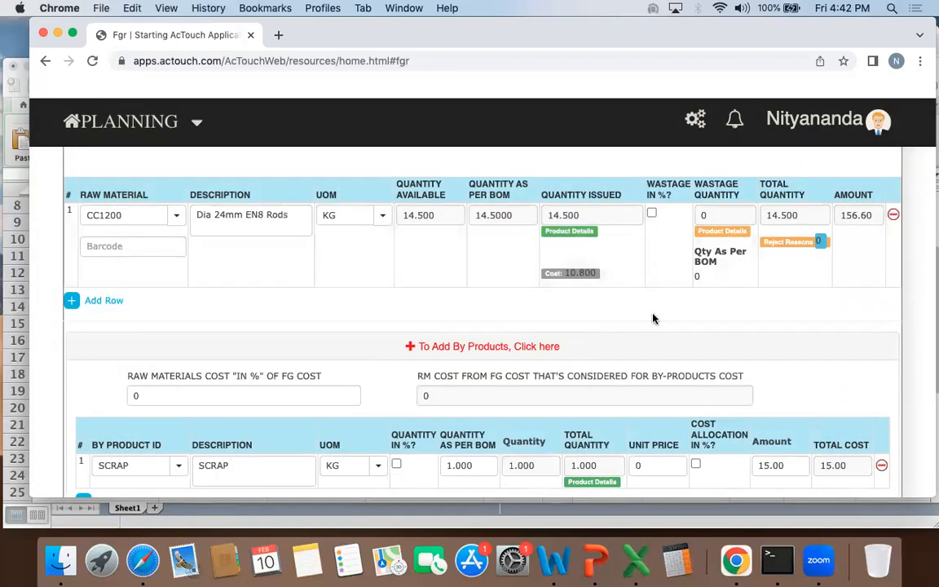
Step: Check CC1200's issued amount and unit cost, and the receipt's total production cost
scroll(652, 316, "up", 1)
left_click_drag(839, 227, 859, 226)
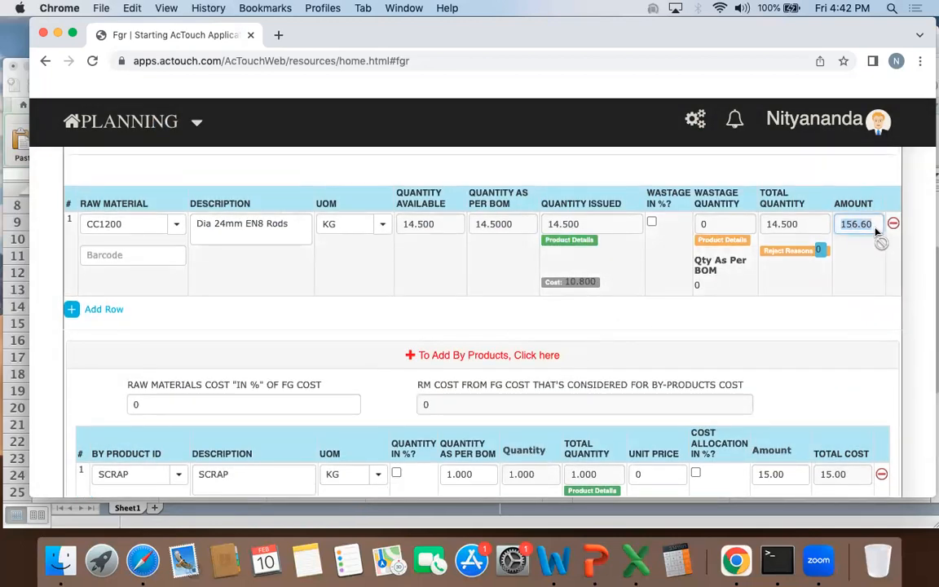
left_click(677, 283)
left_click_drag(596, 283, 559, 282)
scroll(849, 236, "up", 10)
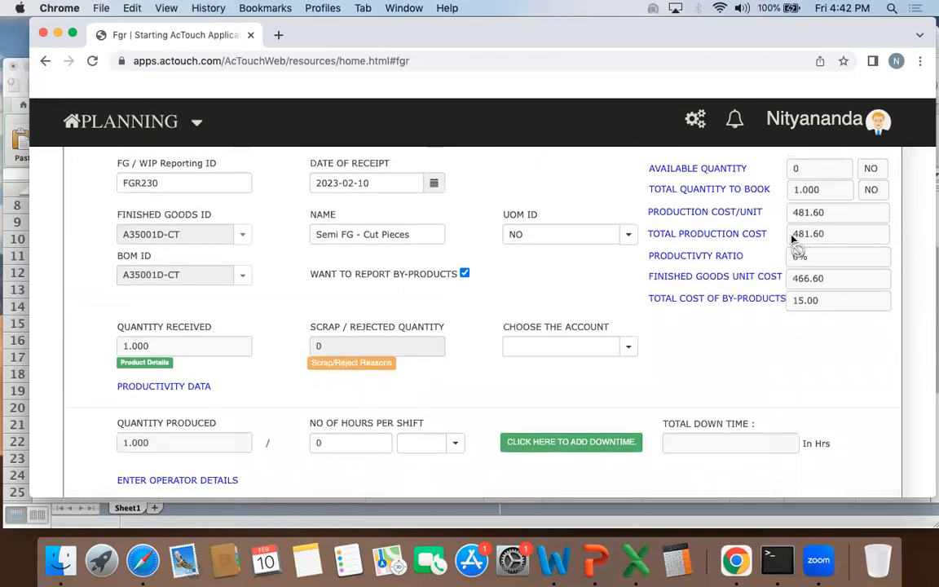
left_click_drag(794, 235, 840, 238)
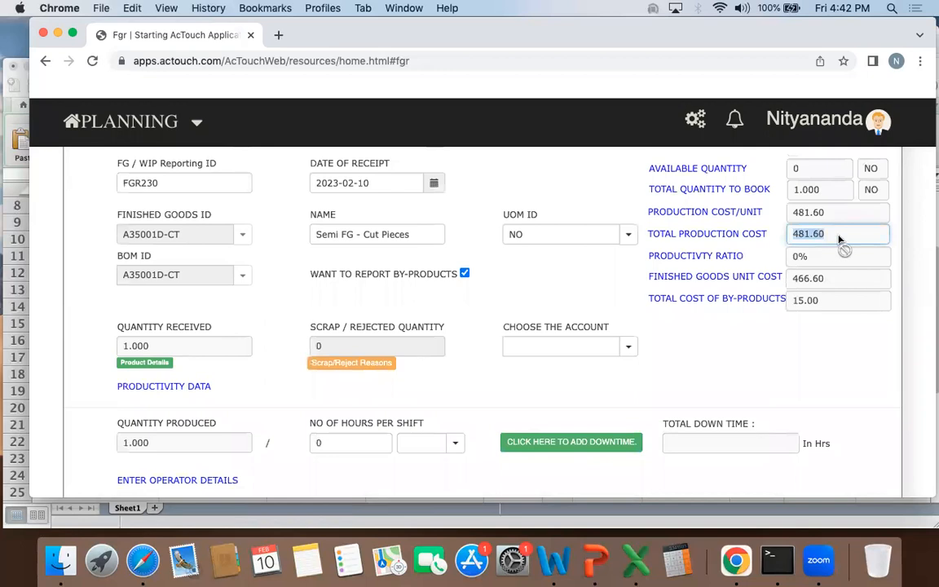
Step: Compare the labour cost, machinery cost and CC1200 amount with the receipt's total production cost
scroll(699, 257, "down", 5)
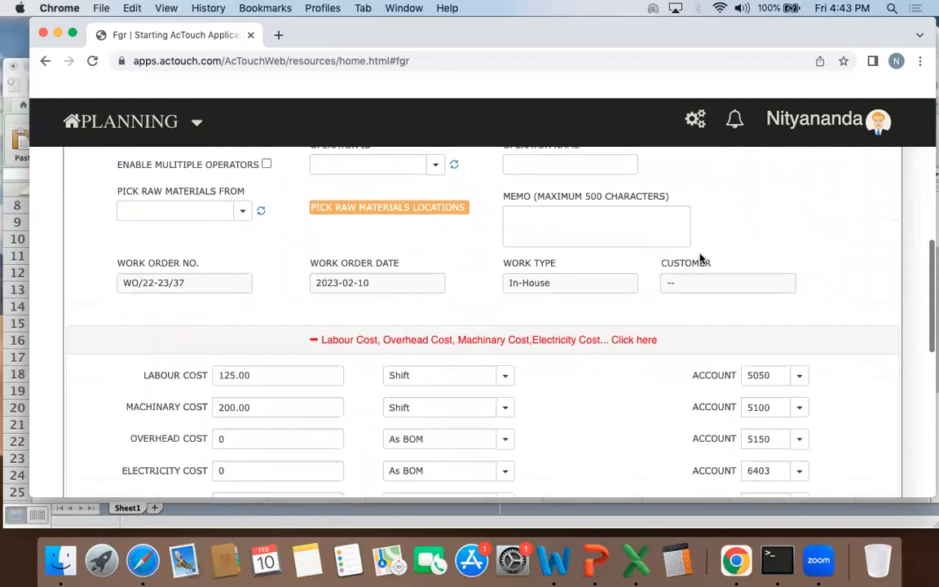
double_click(255, 374)
double_click(261, 411)
scroll(260, 411, "up", 3)
scroll(326, 232, "down", 3)
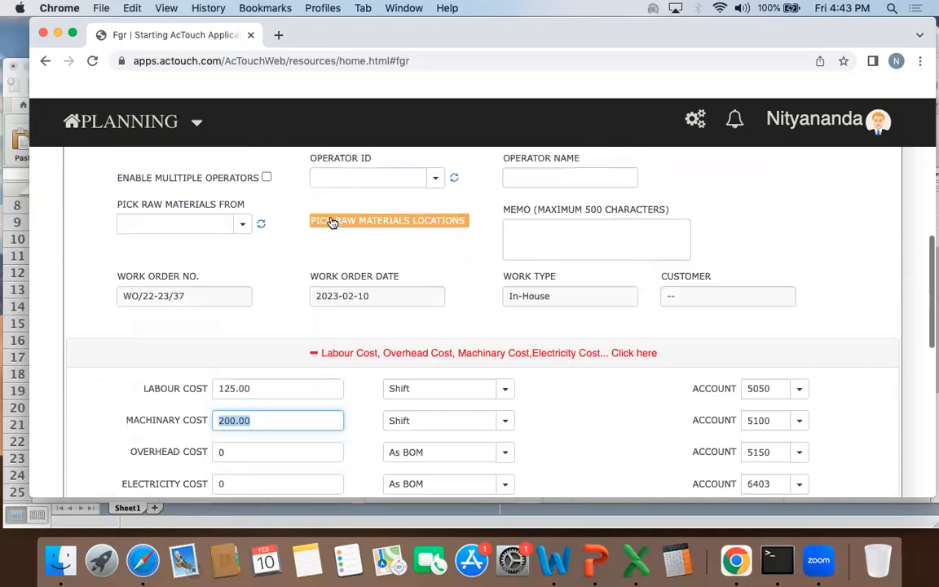
scroll(332, 222, "down", 3)
scroll(784, 236, "down", 2)
double_click(850, 413)
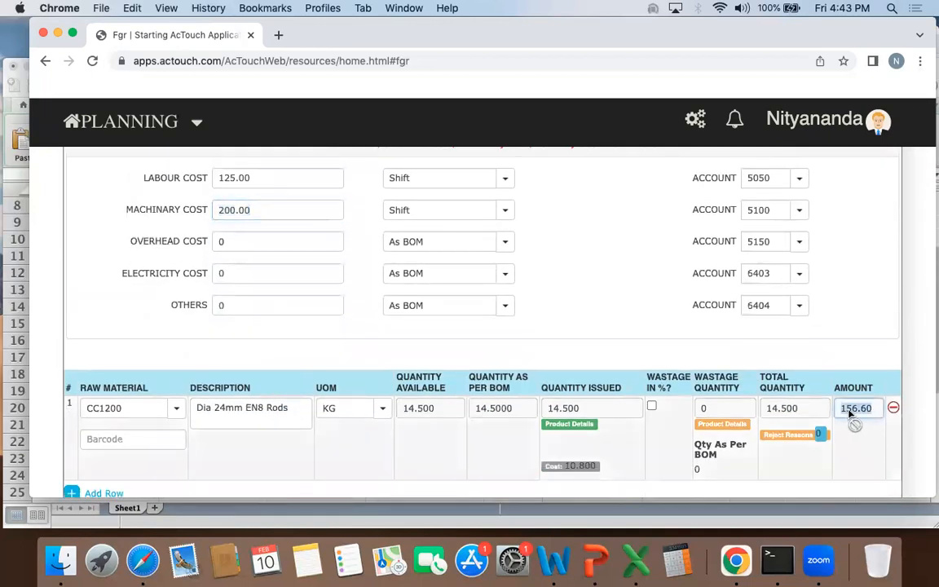
scroll(847, 416, "up", 10)
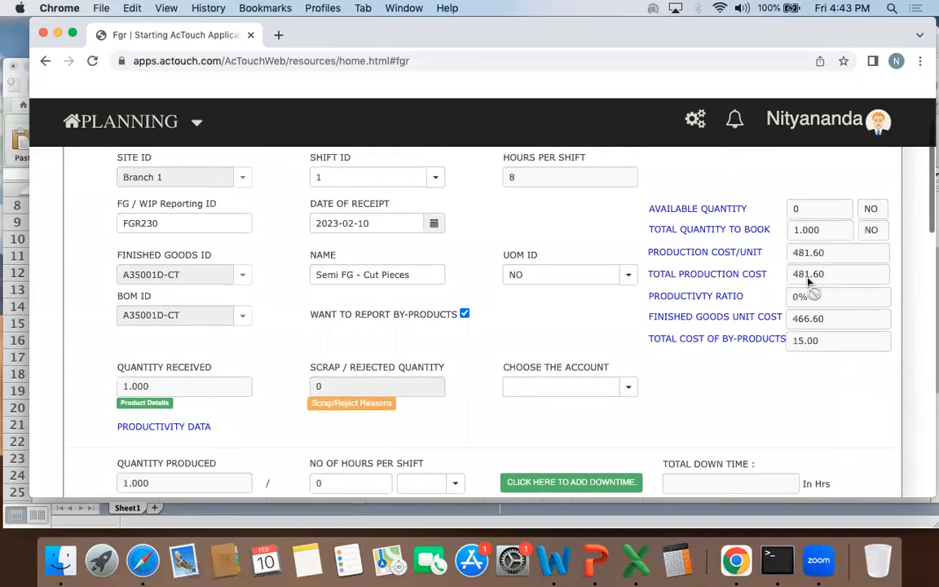
double_click(815, 275)
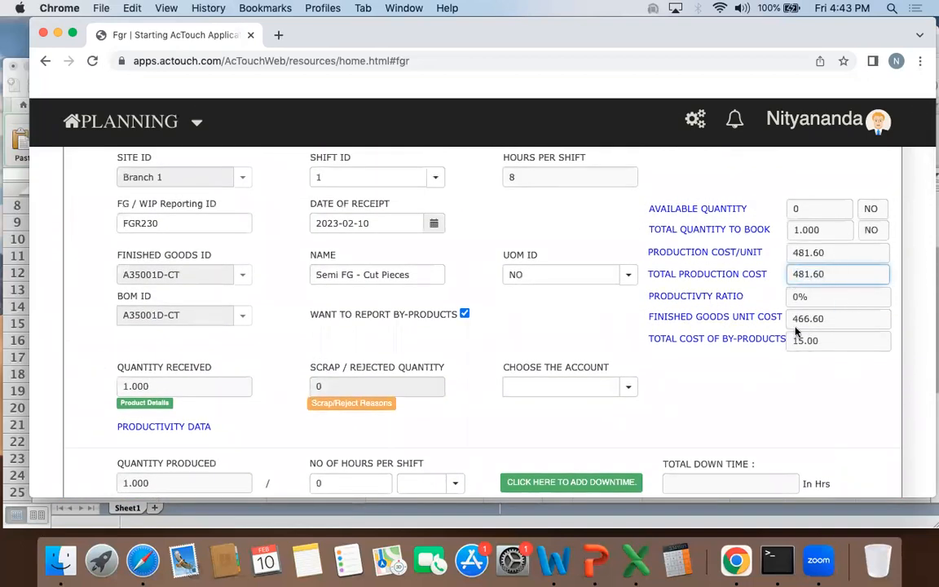
Step: Check the by-product cost and finished goods unit cost, and save the Cutting operation's receipt for A35001D-CT
double_click(829, 345)
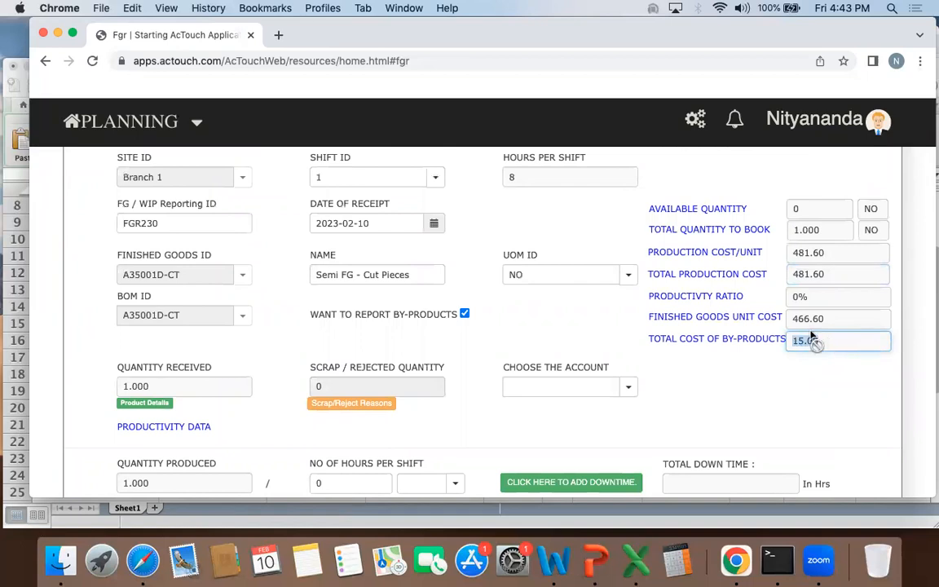
double_click(830, 319)
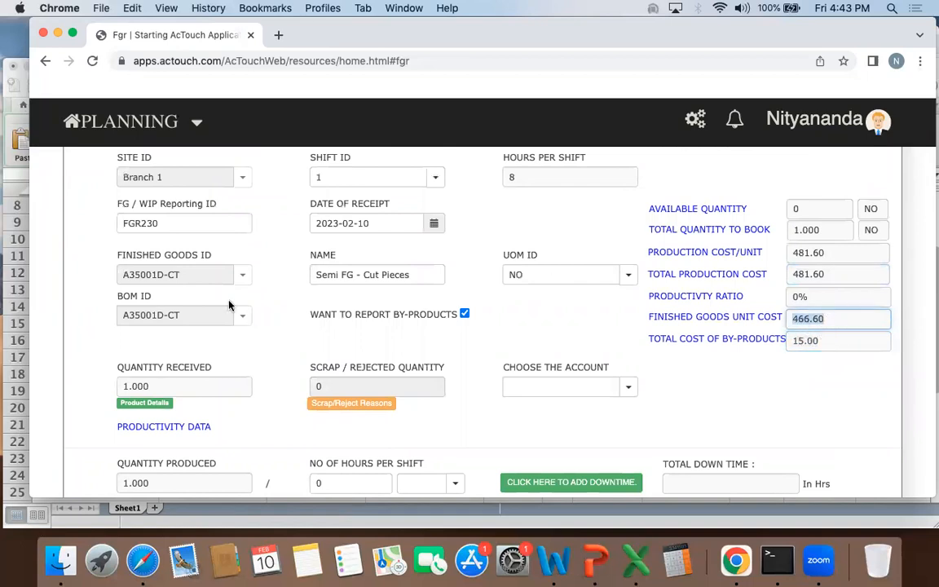
left_click(811, 320)
left_click(766, 407)
scroll(766, 406, "down", 15)
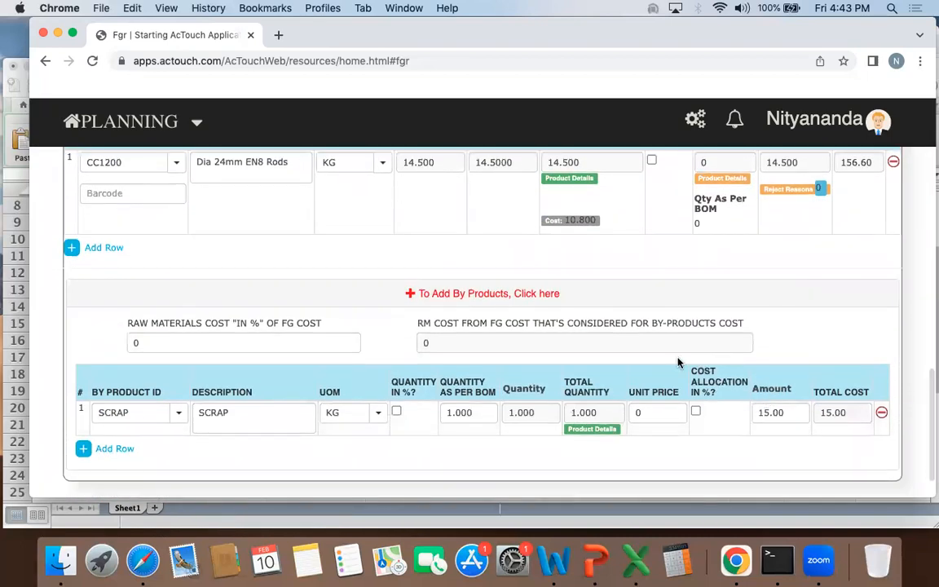
scroll(724, 441, "down", 3)
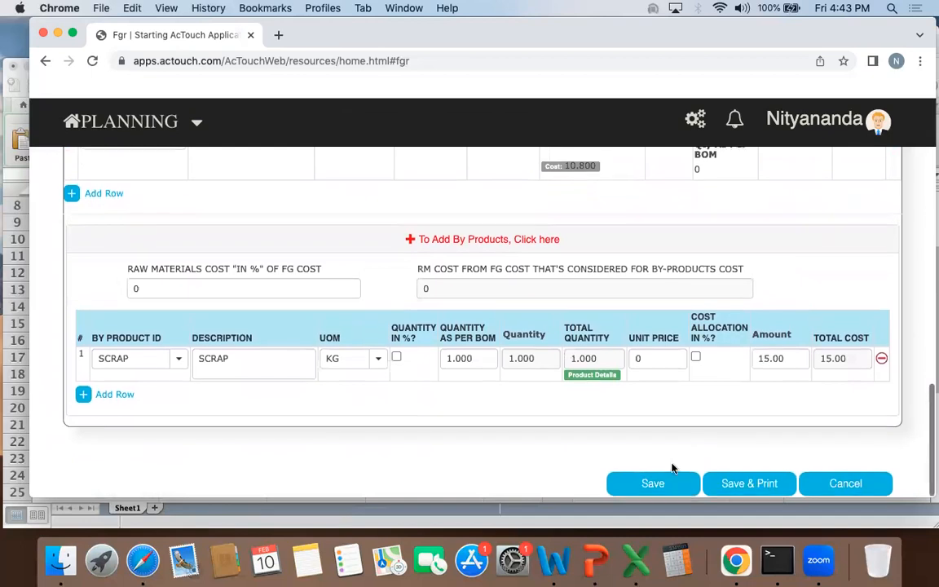
scroll(688, 297, "up", 3)
scroll(692, 304, "down", 3)
left_click(650, 485)
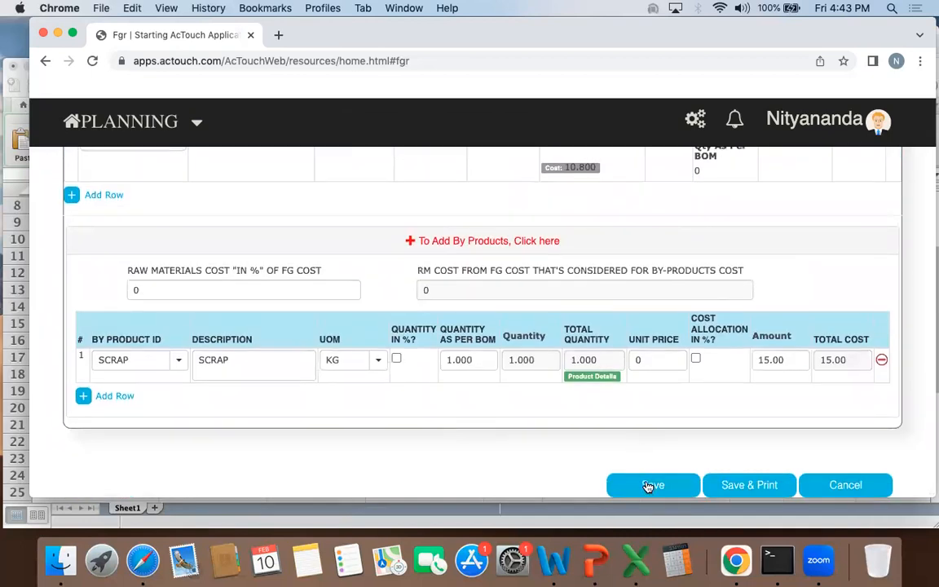
left_click(595, 344)
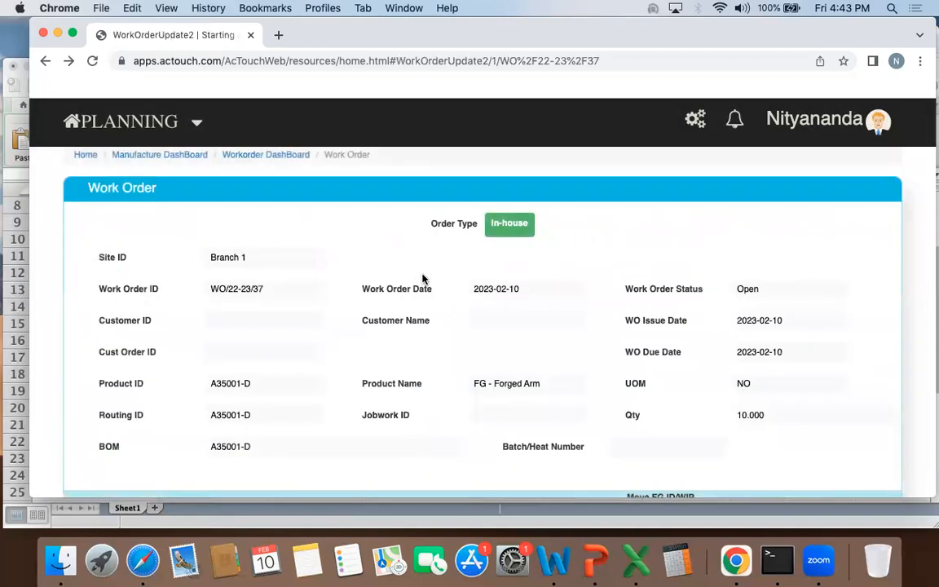
Step: Review the work order's produced quantity and detailed process status for Cutting, and the quantities and BOM for Forging
scroll(423, 278, "down", 10)
double_click(544, 221)
left_click(546, 223)
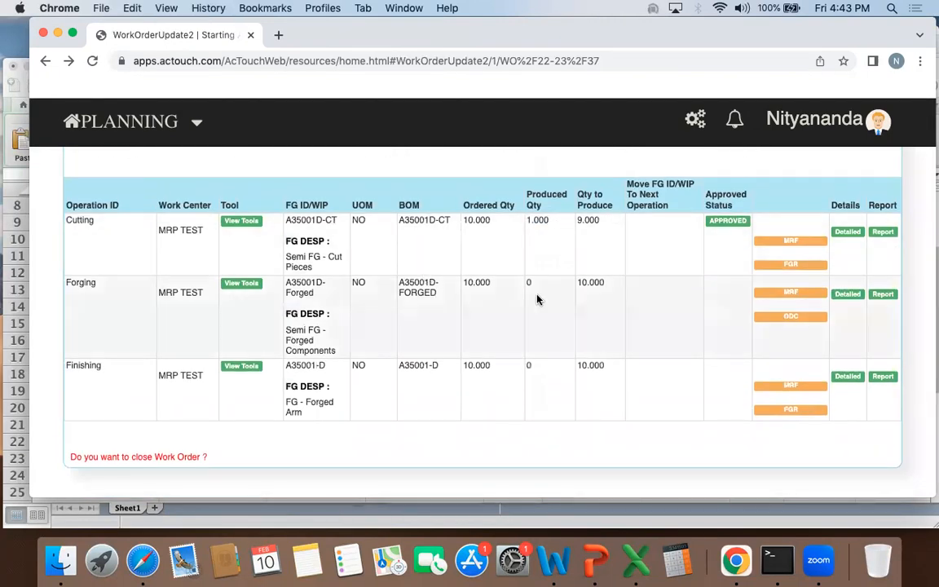
left_click(849, 233)
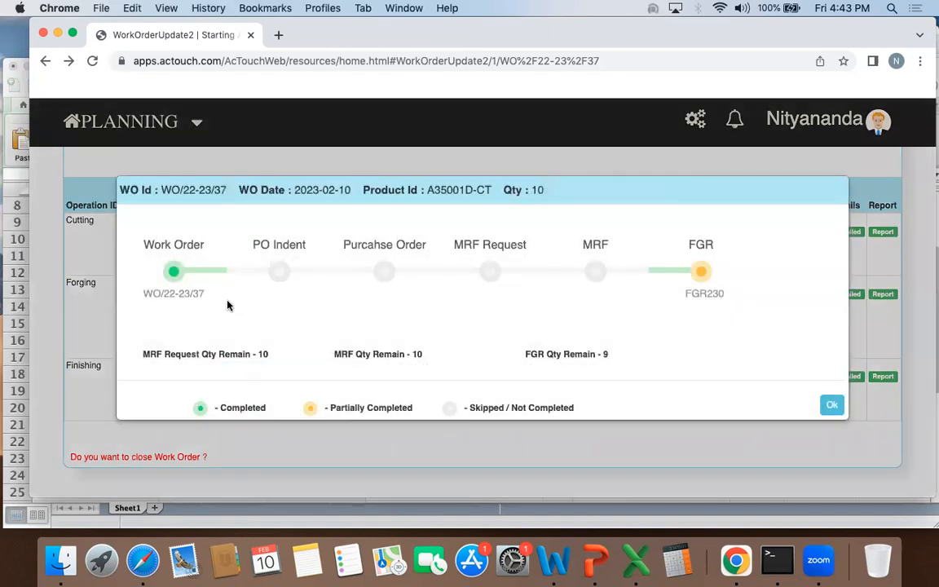
left_click(831, 404)
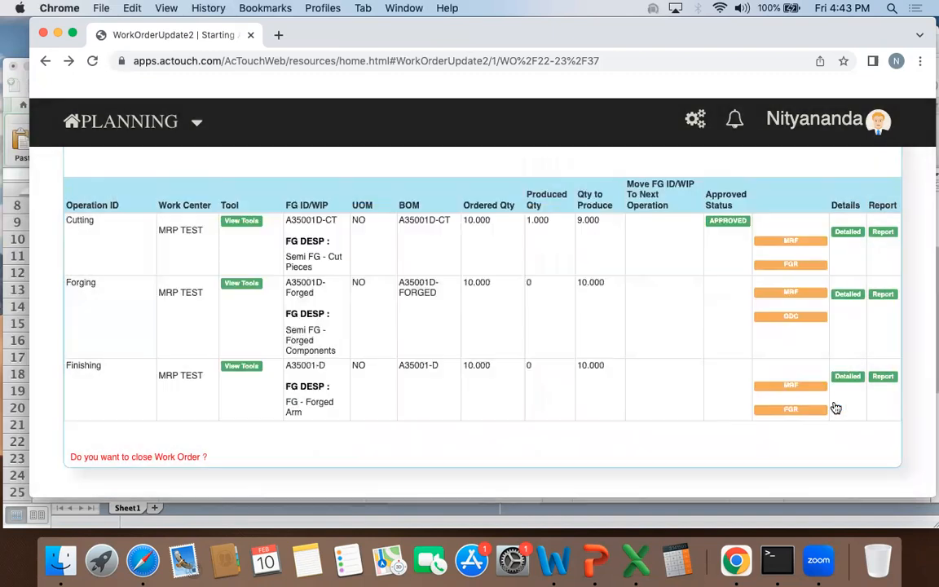
double_click(589, 284)
left_click(626, 287)
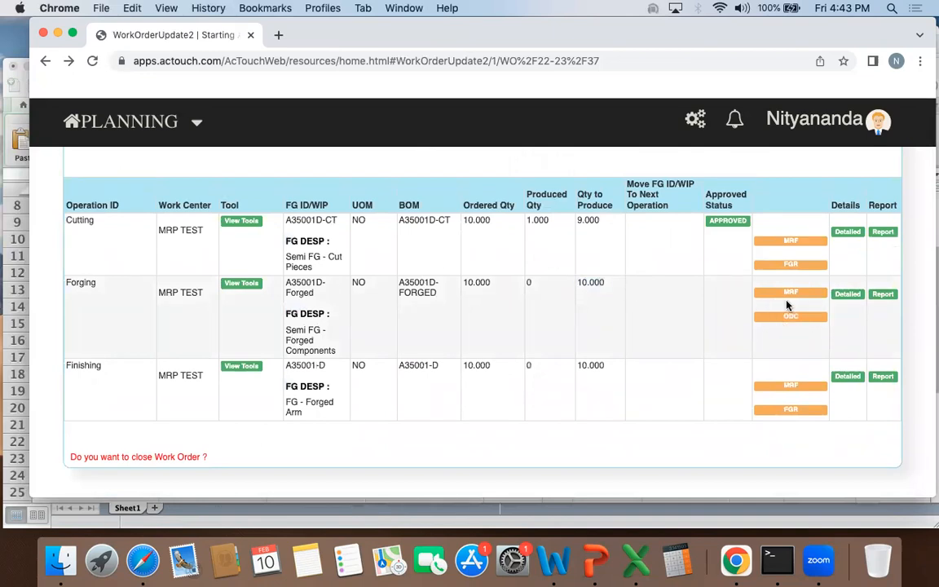
left_click_drag(576, 282, 618, 284)
left_click(512, 292)
left_click_drag(403, 279, 611, 310)
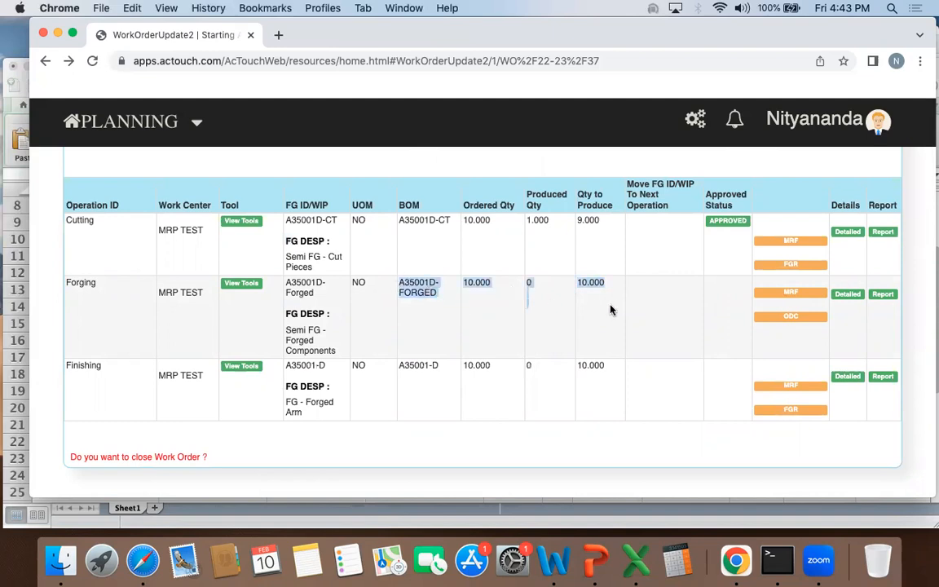
left_click(693, 320)
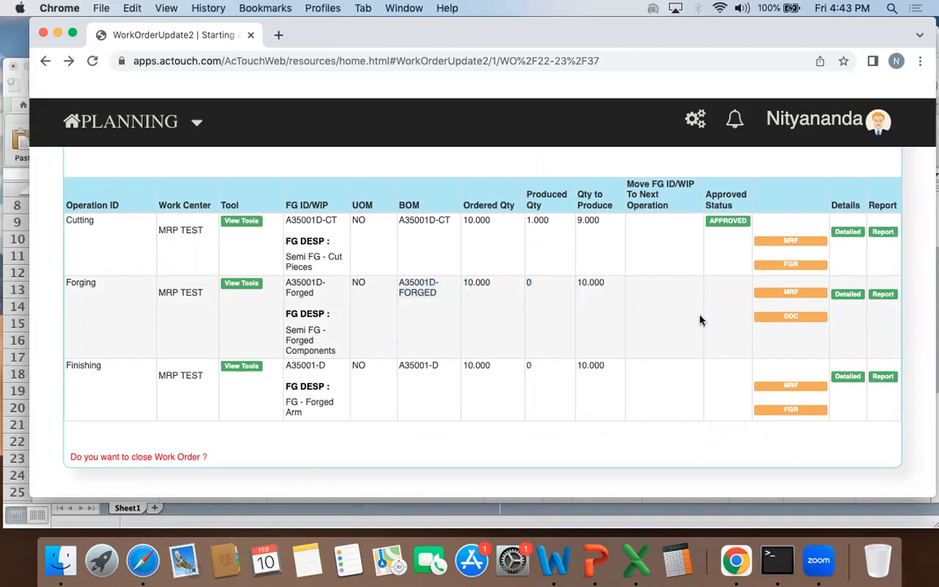
Step: Start a subcontractor outward delivery challan for the Forging operation, with subcontractor Abert Spa and transfer location A LOCATION
left_click(790, 318)
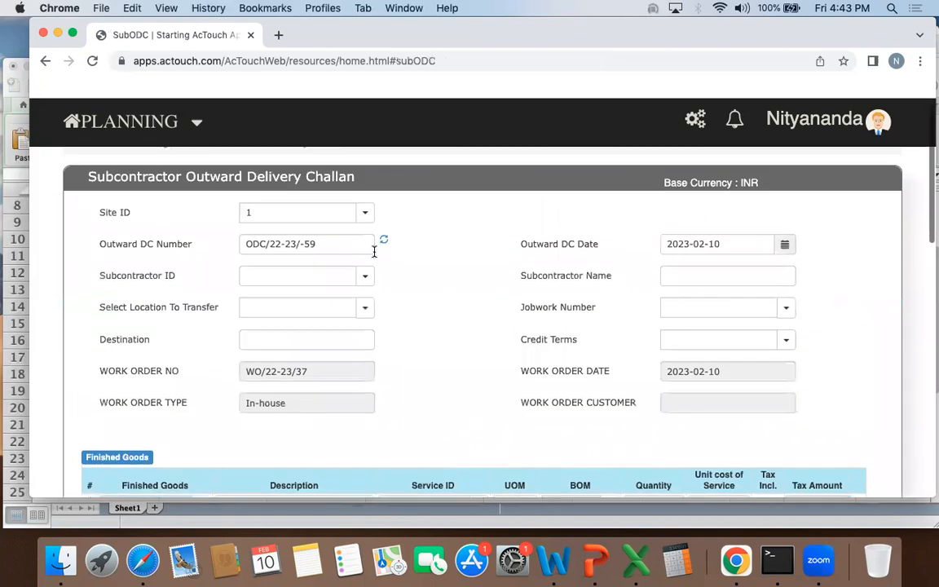
left_click(280, 275)
type("a")
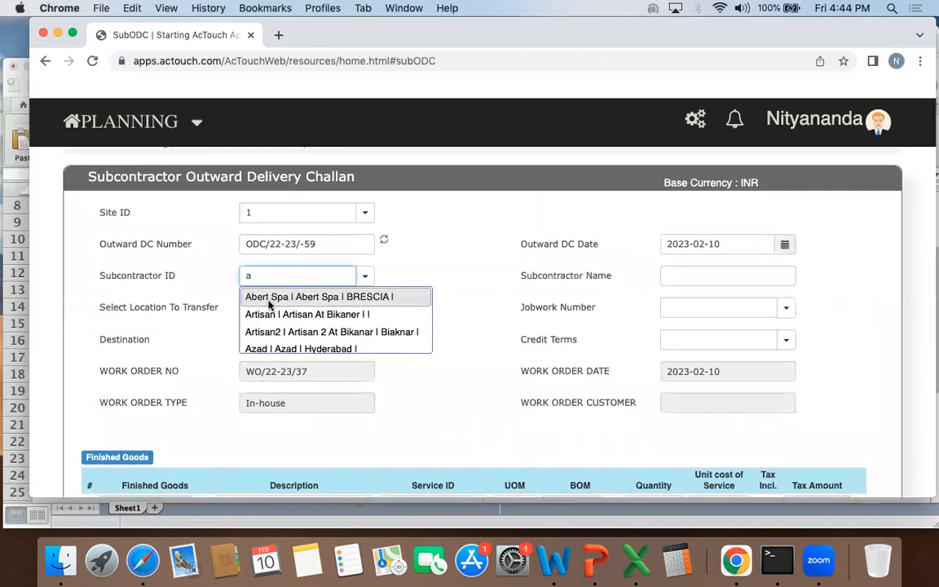
left_click(272, 298)
left_click(316, 306)
type("a")
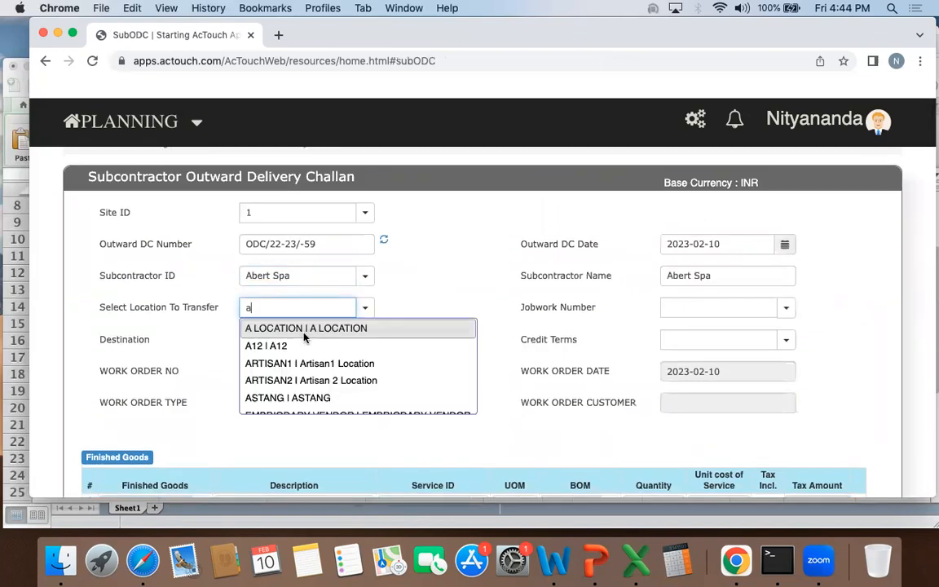
left_click(304, 328)
left_click(289, 276)
double_click(306, 306)
left_click(461, 315)
Step: Set the service ID of the A35001D-Forged finished goods row to Subcontracting
scroll(461, 315, "down", 1)
scroll(461, 316, "down", 4)
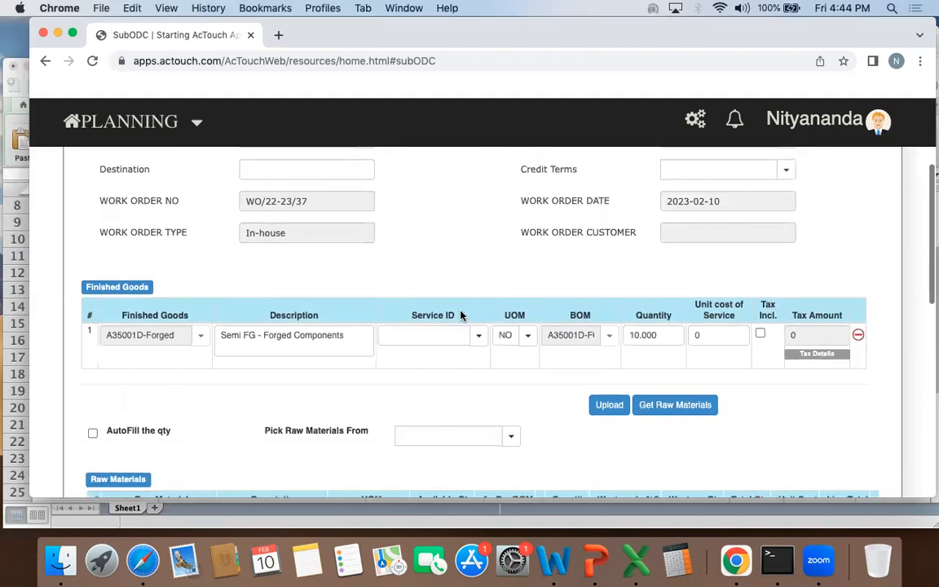
left_click(451, 300)
left_click(478, 303)
type("sub")
left_click(438, 322)
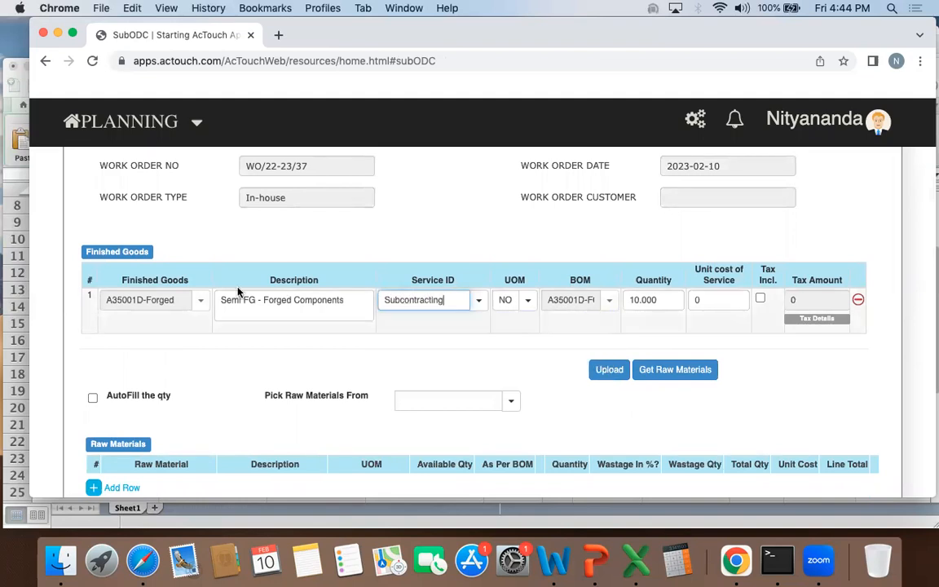
triple_click(240, 299)
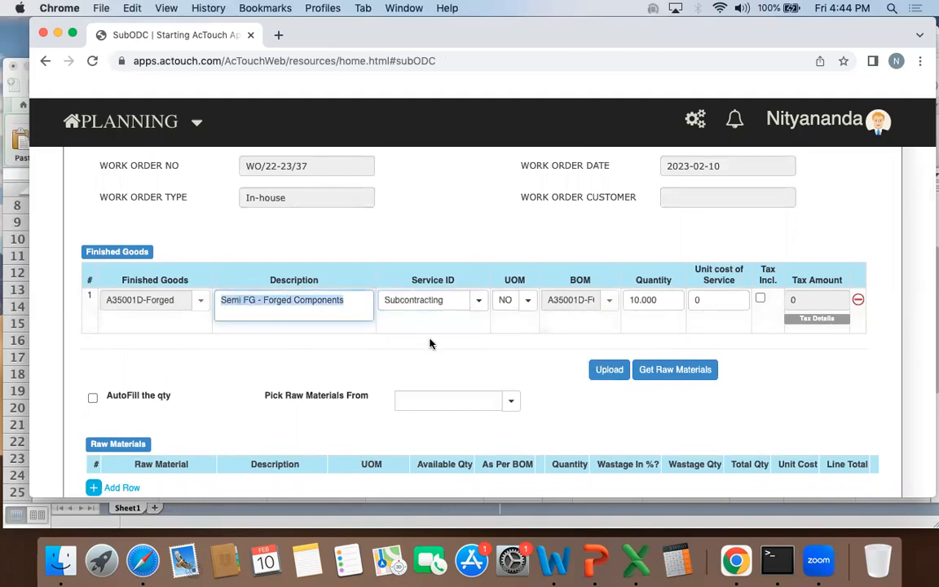
Step: Set the A35001D-Forged quantity to 1 and its unit cost of service to 29.80
double_click(638, 300)
type("1")
left_click(726, 299)
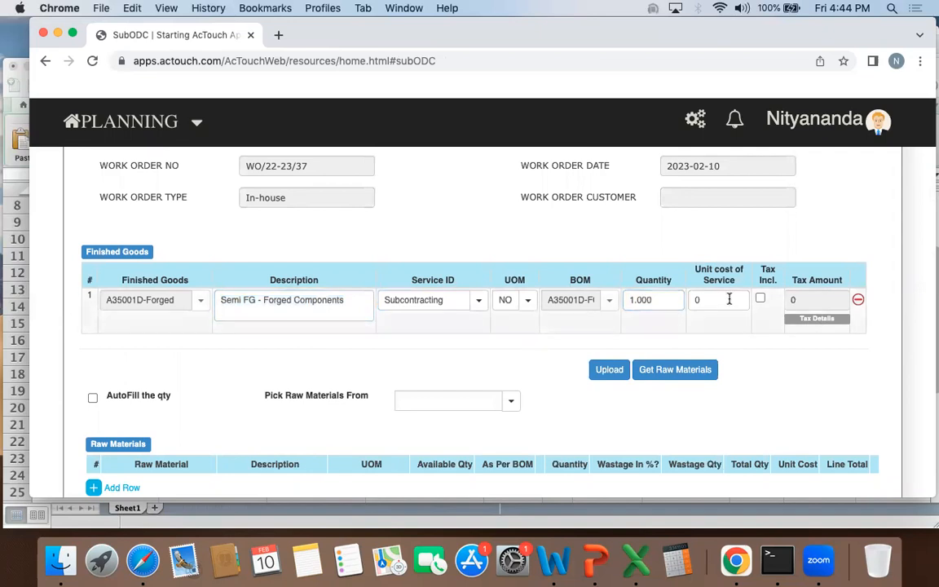
type("29.8")
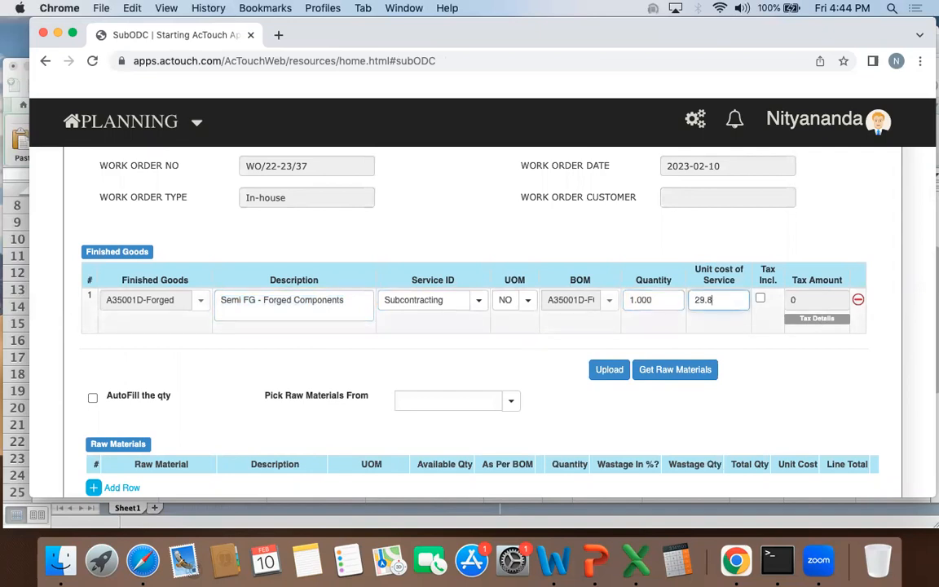
double_click(716, 304)
left_click(743, 340)
Step: Fetch the raw materials for A35001D-Forged and check the available and BOM quantities of A35001D-CT
scroll(742, 340, "down", 1)
scroll(742, 339, "down", 2)
left_click(672, 288)
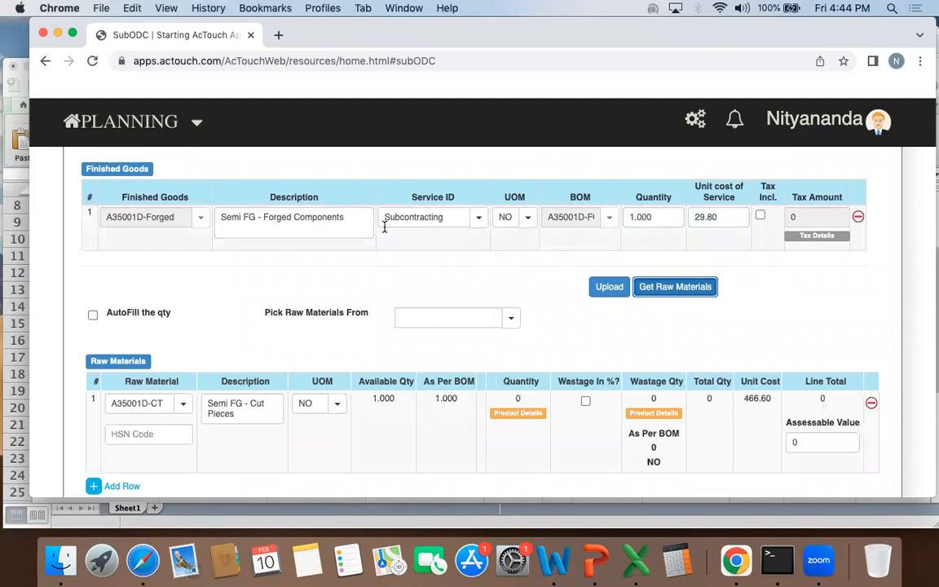
left_click_drag(218, 219, 328, 222)
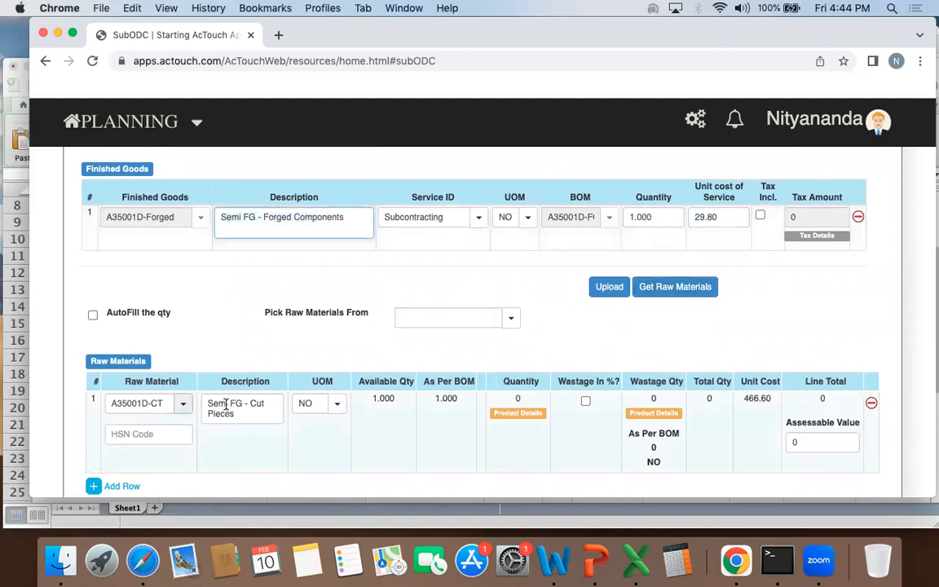
left_click_drag(205, 403, 259, 416)
left_click(259, 416)
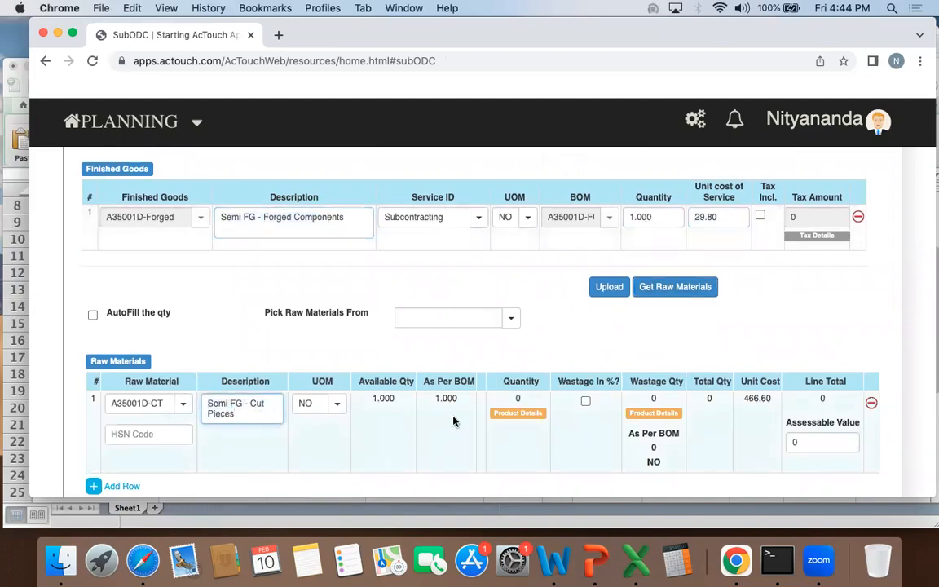
left_click_drag(432, 405, 467, 404)
double_click(389, 400)
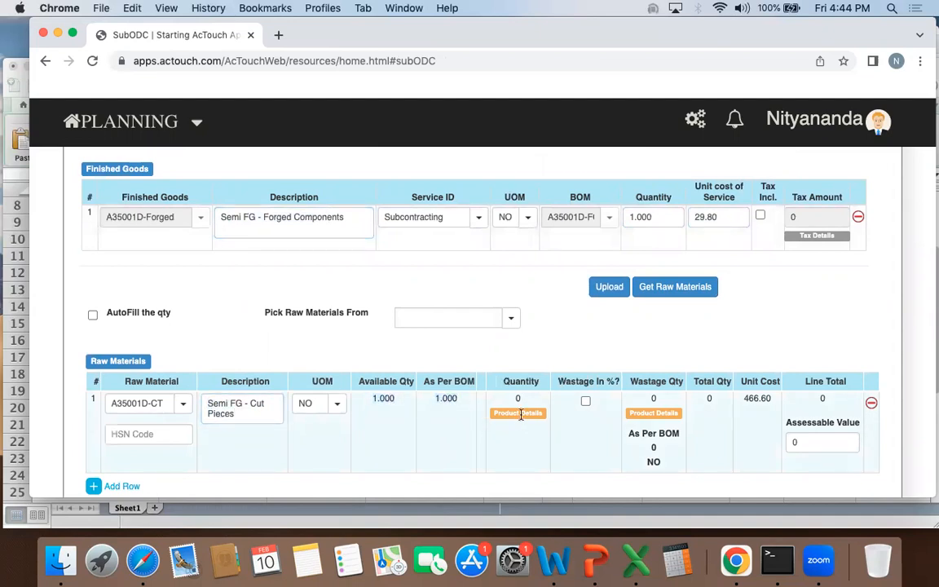
Step: Issue a quantity of 1.000 of raw material A35001D-CT from STORES and save the product details
left_click(519, 413)
left_click(193, 270)
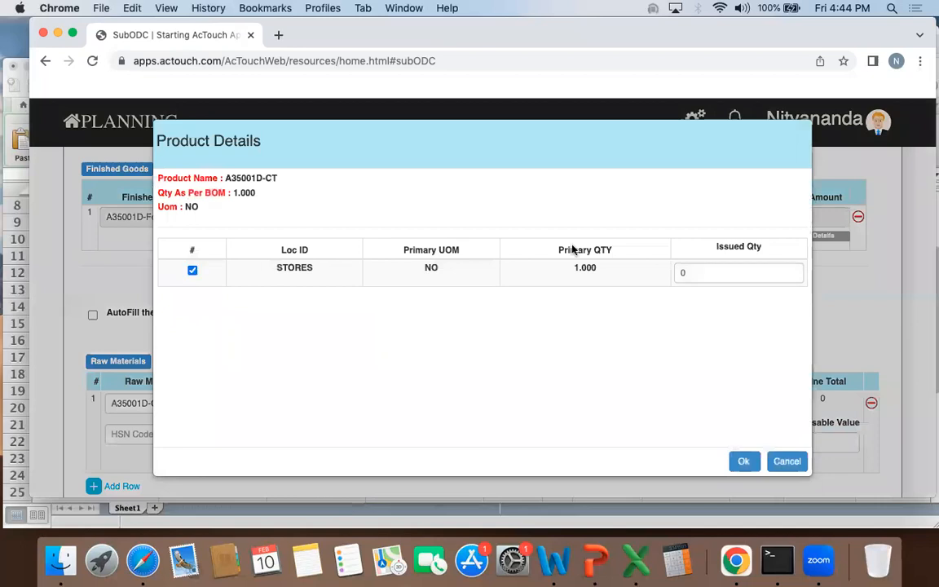
key("BackSpace")
type("1.000")
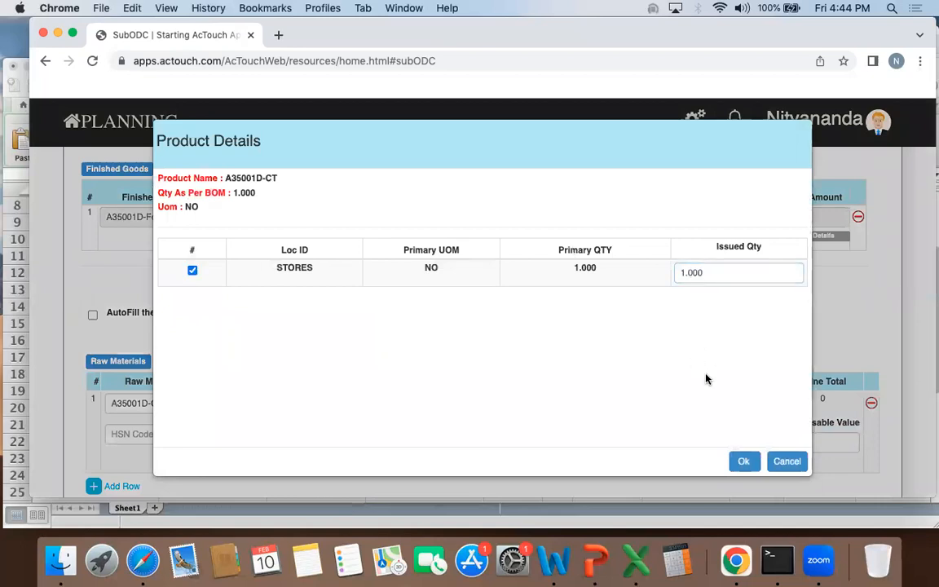
left_click(744, 462)
Step: Check the transfer location and A35001D-CT's line total, and save the subcontractor outward delivery challan
scroll(341, 282, "up", 5)
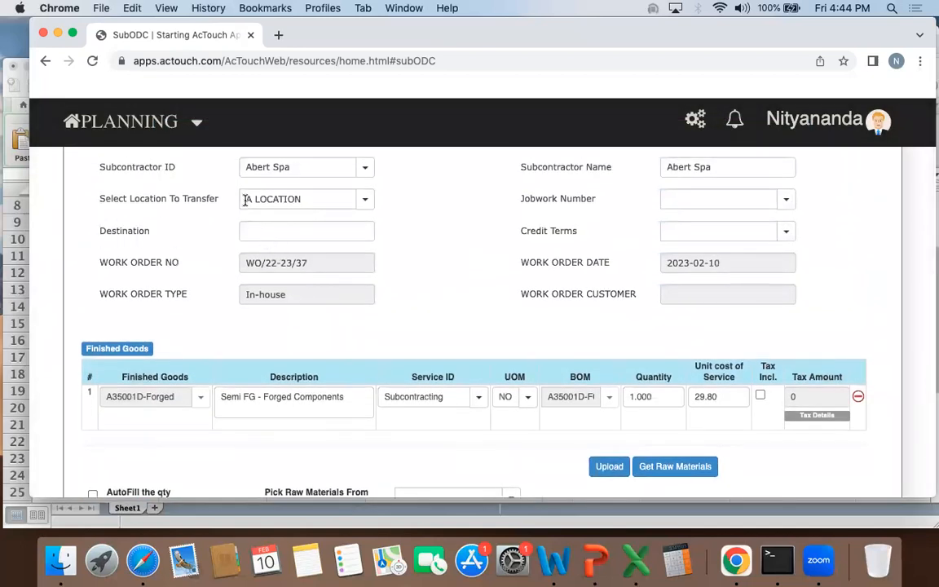
left_click_drag(245, 198, 312, 198)
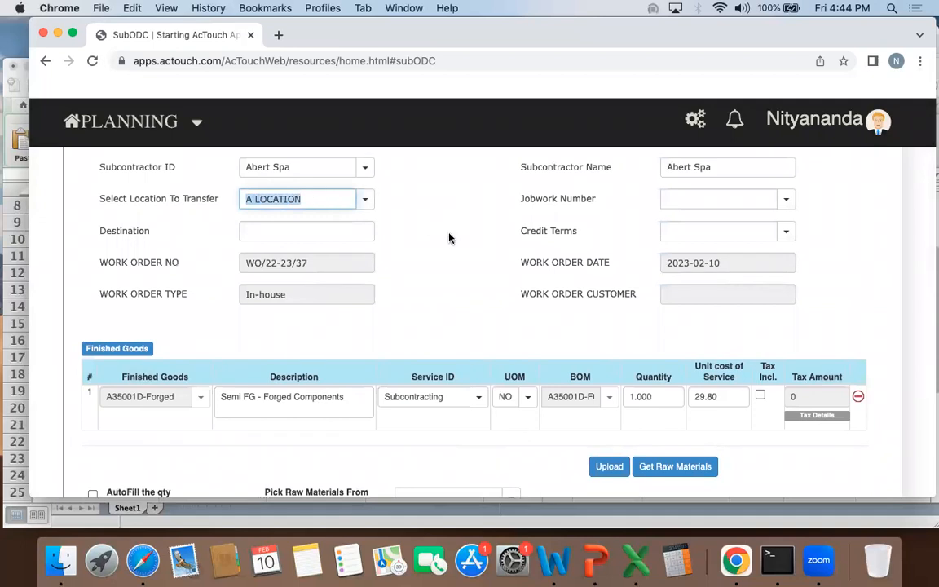
scroll(446, 237, "down", 5)
left_click_drag(803, 286, 833, 286)
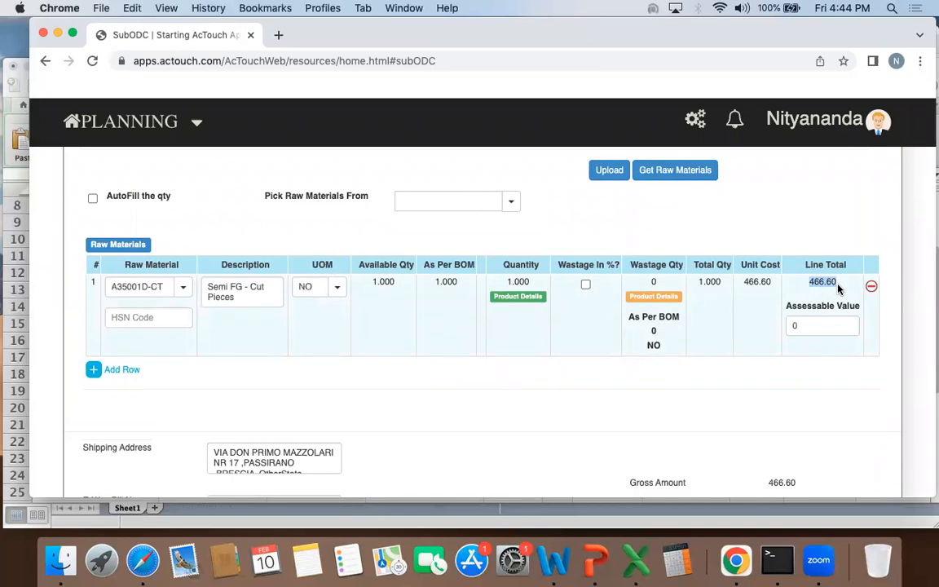
scroll(837, 288, "up", 3)
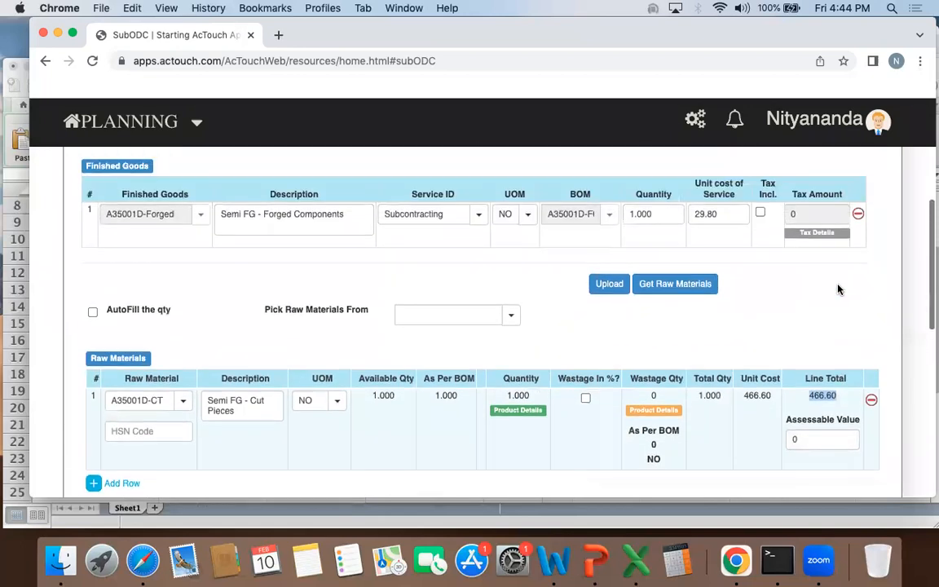
scroll(838, 288, "down", 4)
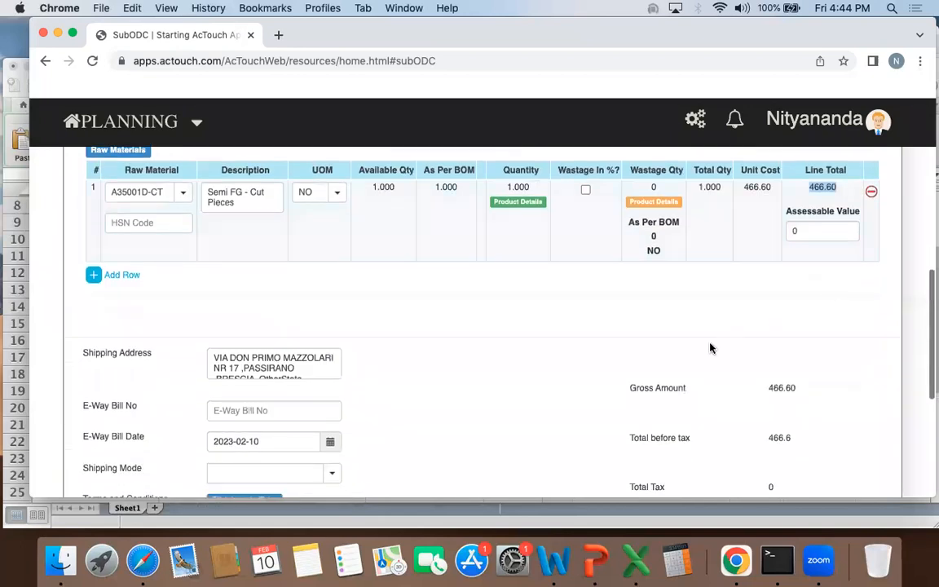
scroll(708, 348, "down", 6)
left_click(652, 462)
left_click(611, 333)
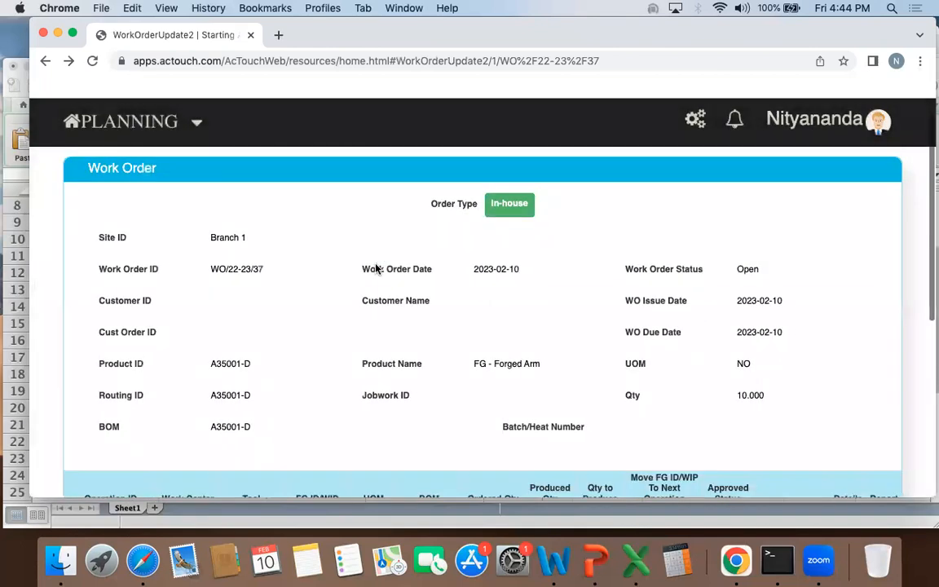
Step: Start a subcontractor inward delivery challan for Forging against the Abert Spa outward challan, continuing with the inactive ship mode
scroll(376, 268, "down", 5)
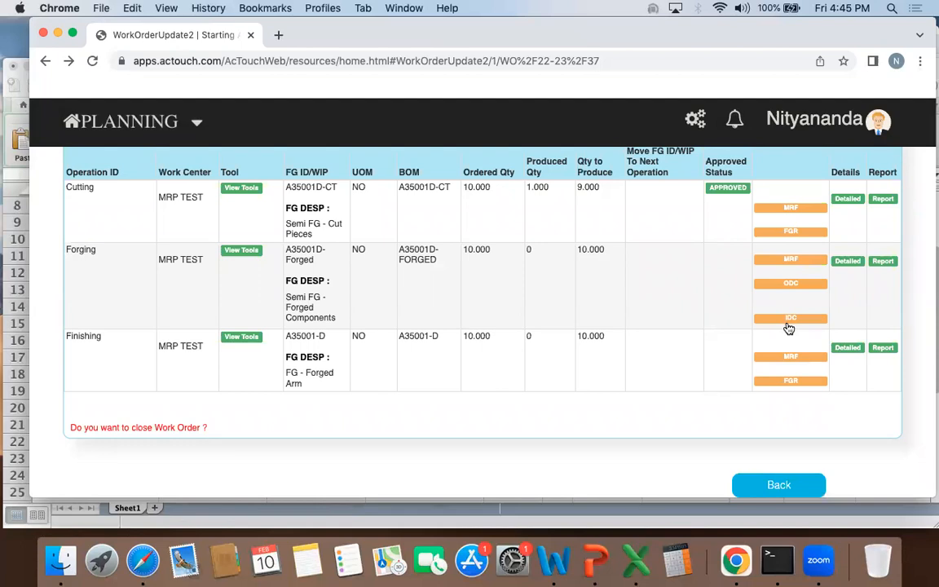
left_click(789, 320)
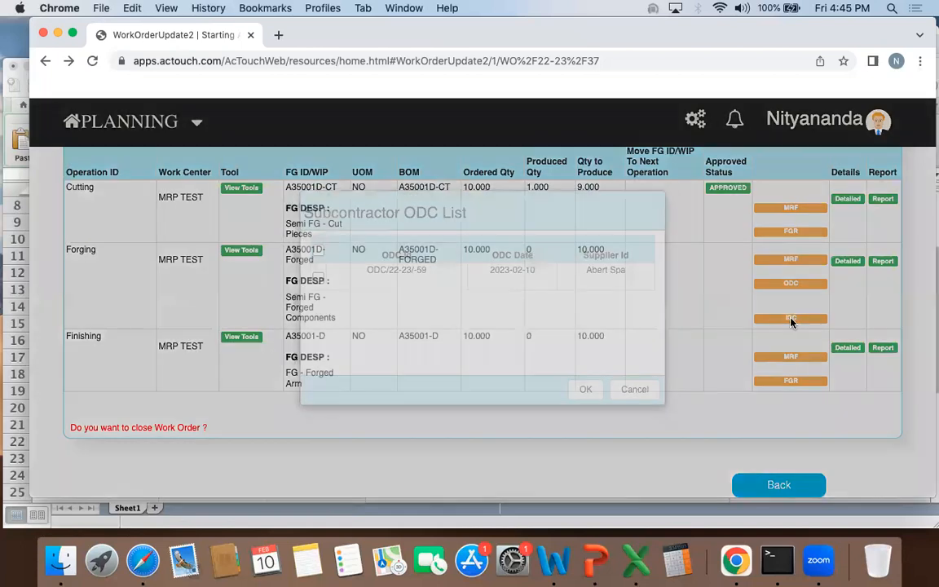
left_click(318, 278)
left_click_drag(367, 274, 432, 275)
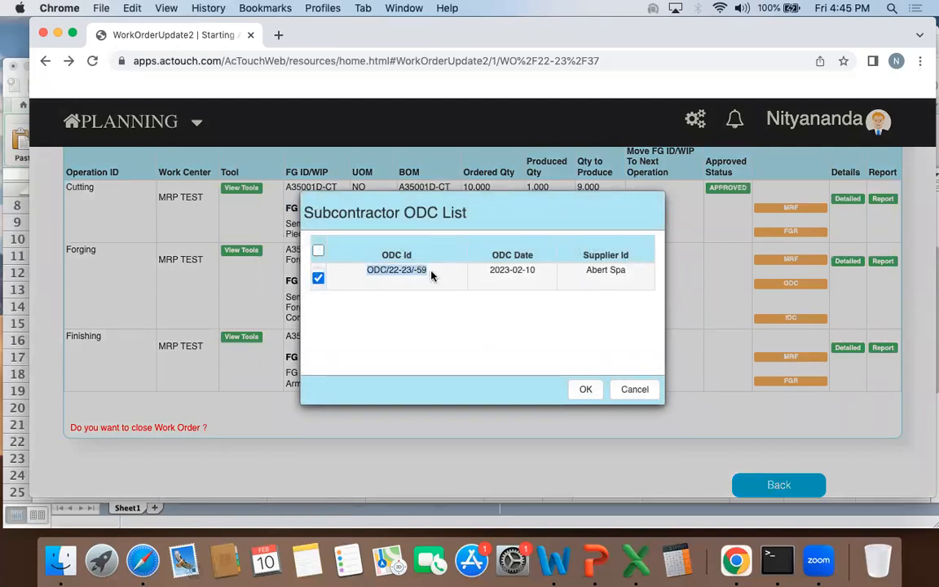
triple_click(415, 271)
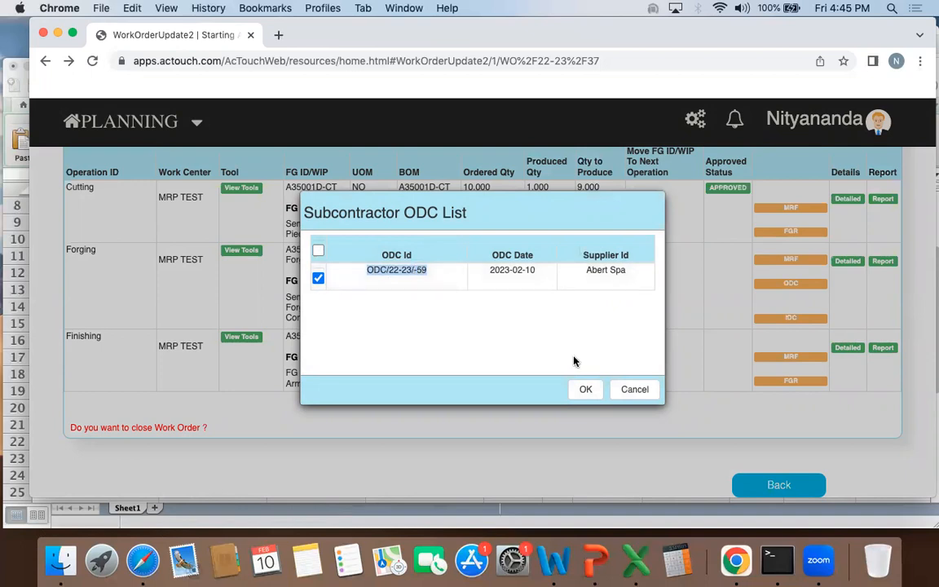
left_click(586, 388)
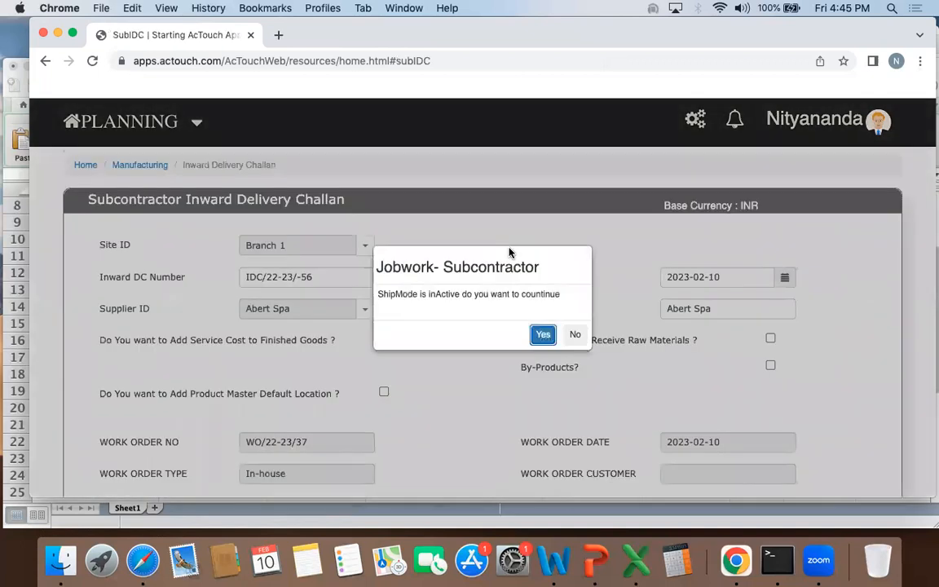
left_click(543, 335)
Step: Review the challan's work order and BOM, receive a quantity of 1 of A35001D-Forged into STORES, and save the product details
scroll(446, 326, "down", 1)
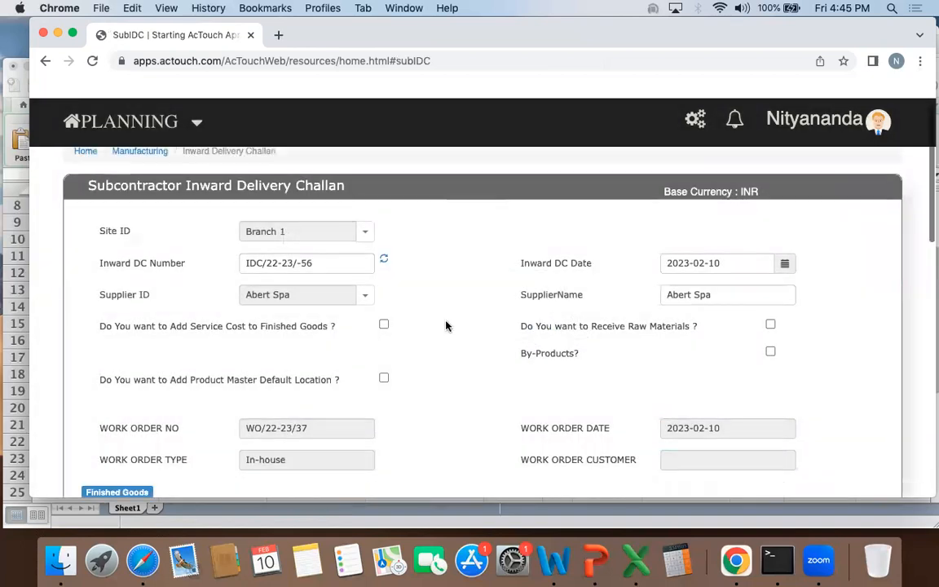
scroll(446, 326, "down", 2)
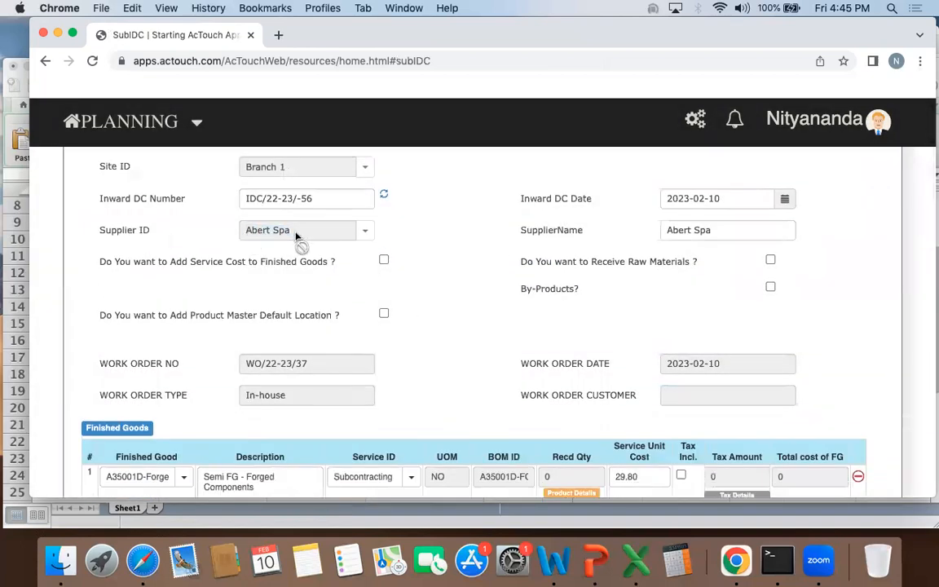
scroll(277, 239, "down", 3)
left_click_drag(254, 241, 322, 243)
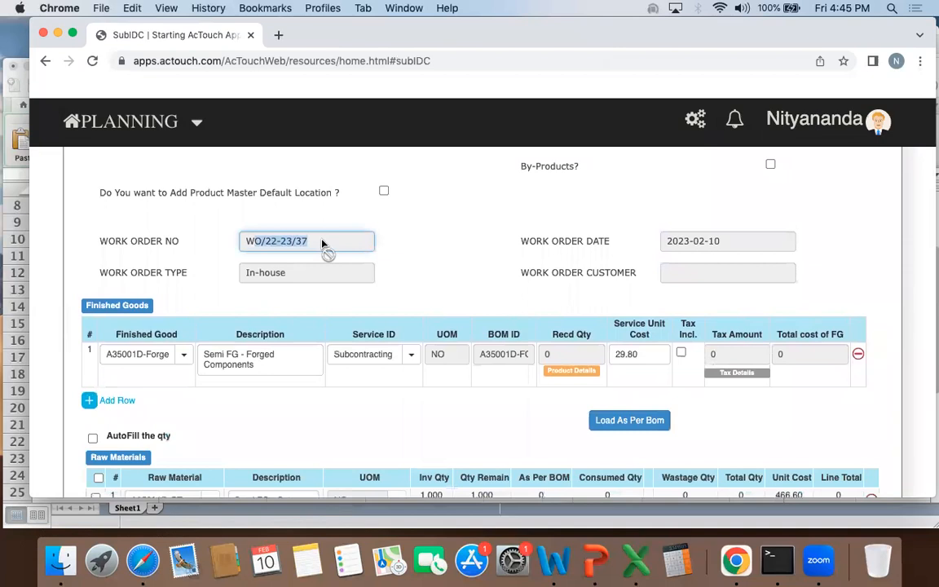
scroll(325, 247, "down", 3)
left_click_drag(485, 253, 521, 253)
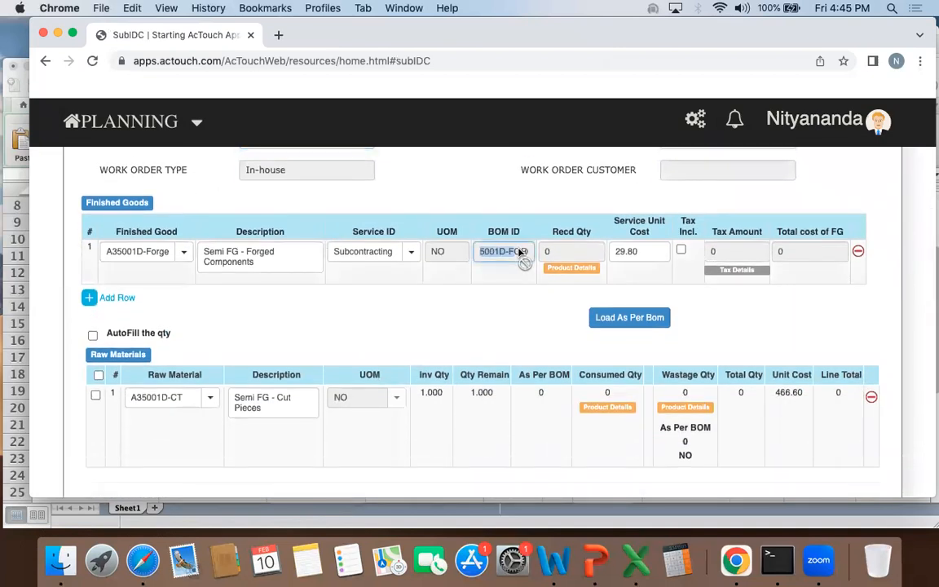
left_click(572, 268)
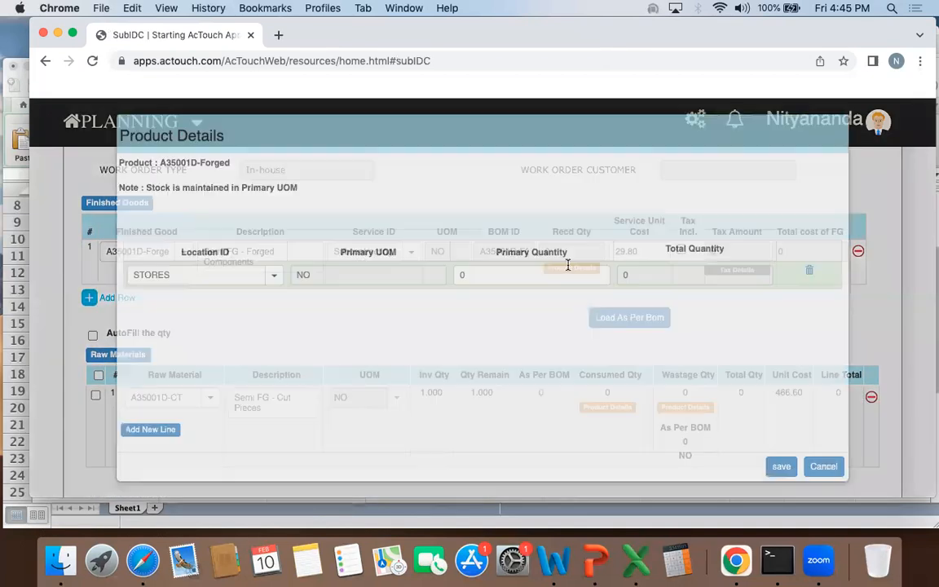
left_click(466, 274)
type("1")
key("Tab")
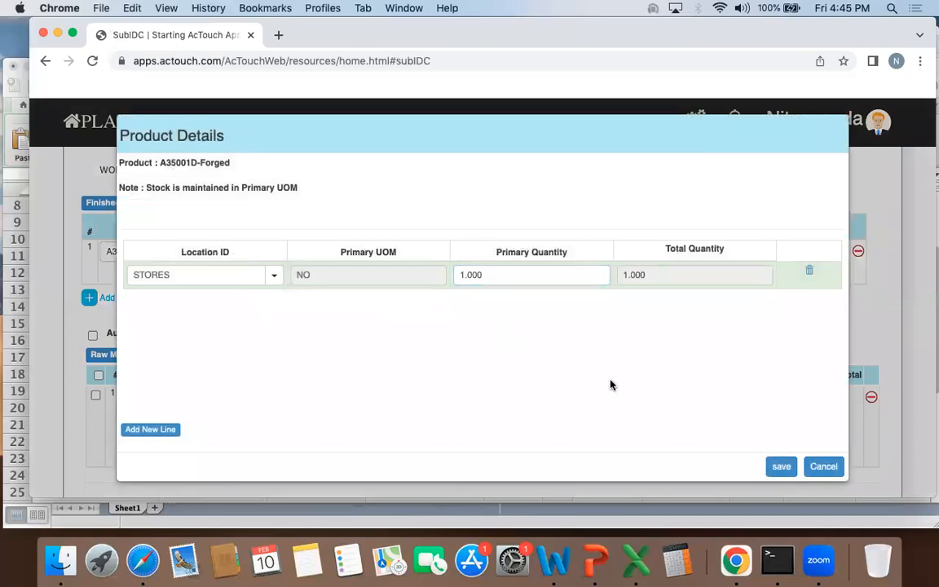
left_click(781, 466)
Step: Load the raw material quantities as per BOM and select the A35001D-CT row
scroll(643, 279, "down", 2)
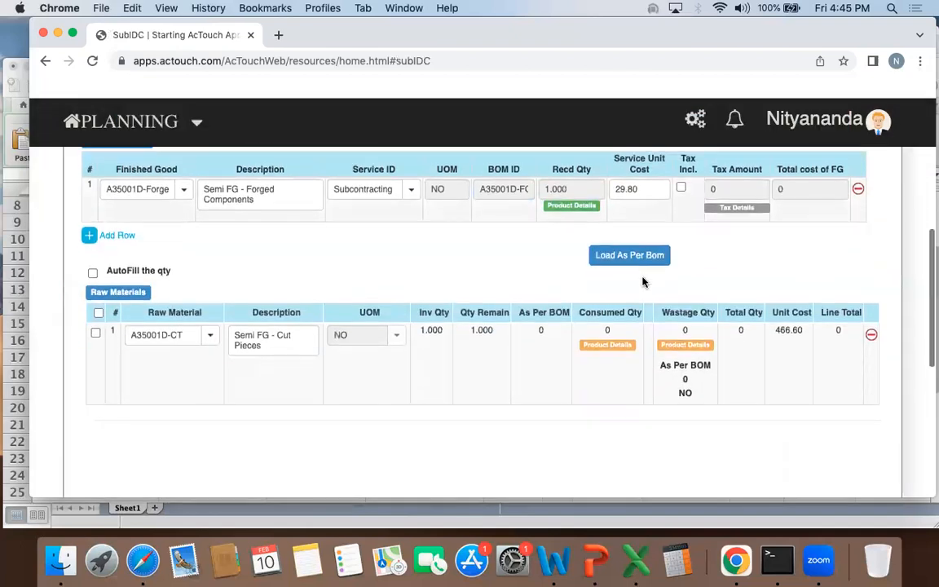
left_click(639, 260)
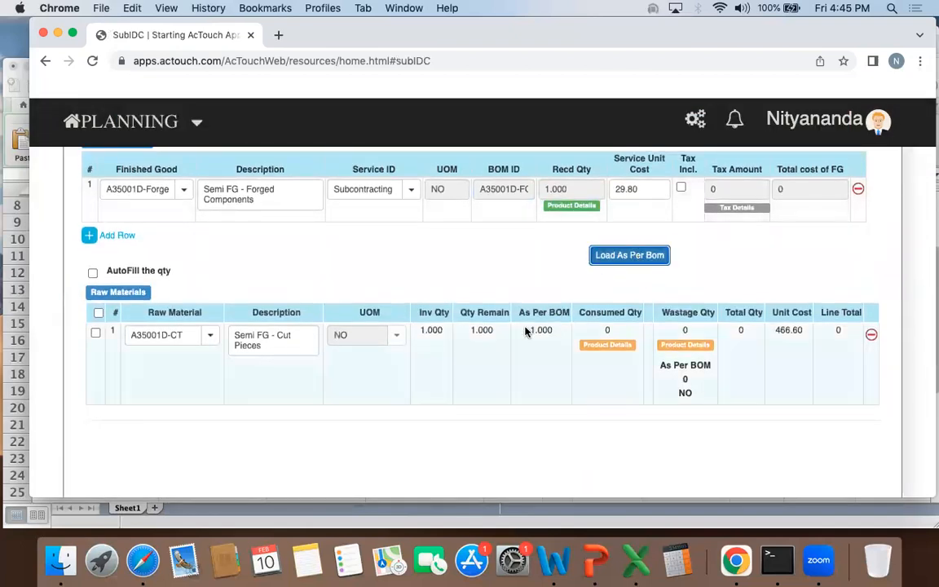
left_click_drag(527, 331, 555, 333)
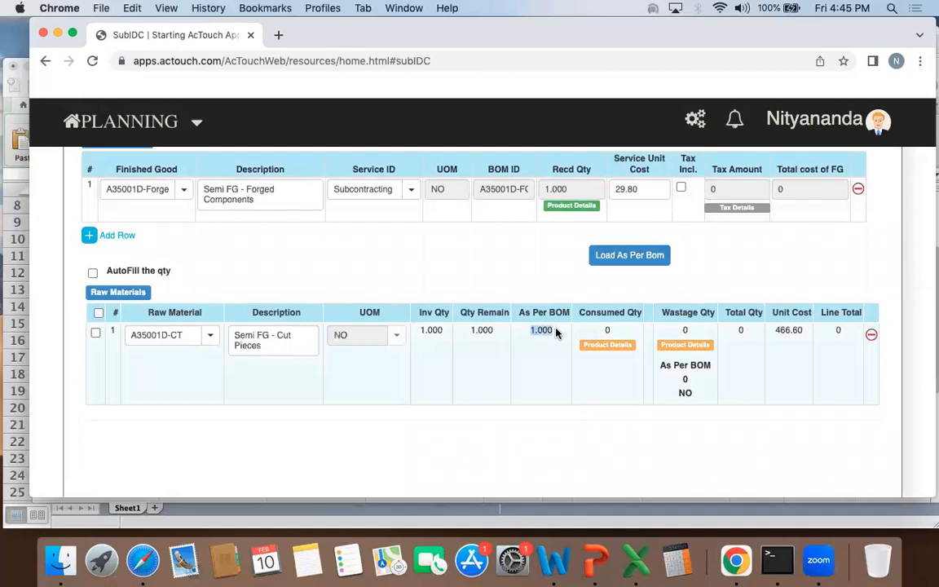
left_click(95, 333)
double_click(174, 337)
Step: Set the consumed quantity of A35001D-CT to 1 from the outward challan's stock in A LOCATION and accept the product details
left_click(607, 344)
left_click(176, 266)
left_click_drag(215, 265, 258, 265)
left_click(258, 265)
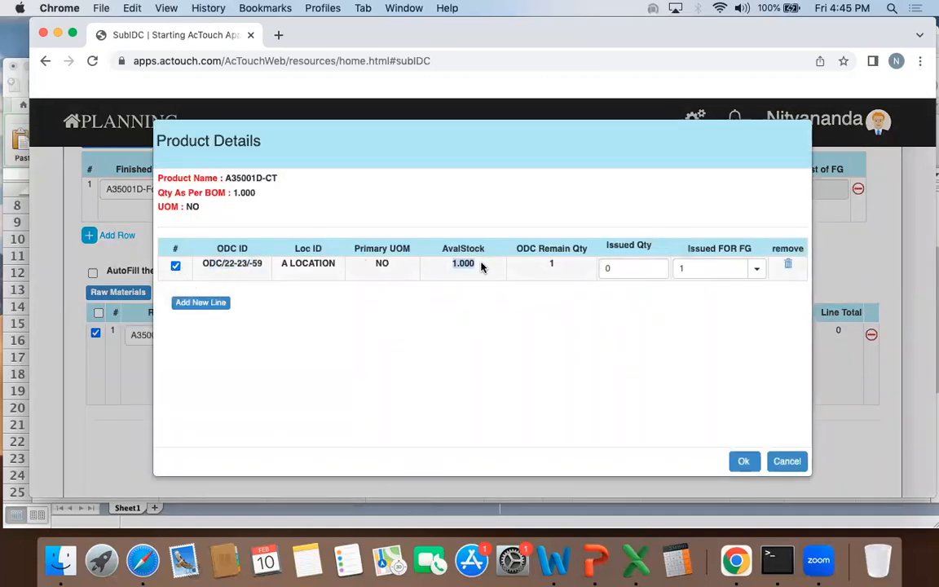
left_click(629, 268)
type("1")
left_click(635, 310)
left_click(742, 462)
Step: Compare the A35001D-CT line total with the service unit cost and total cost of A35001D-Forged
left_click_drag(816, 331, 855, 330)
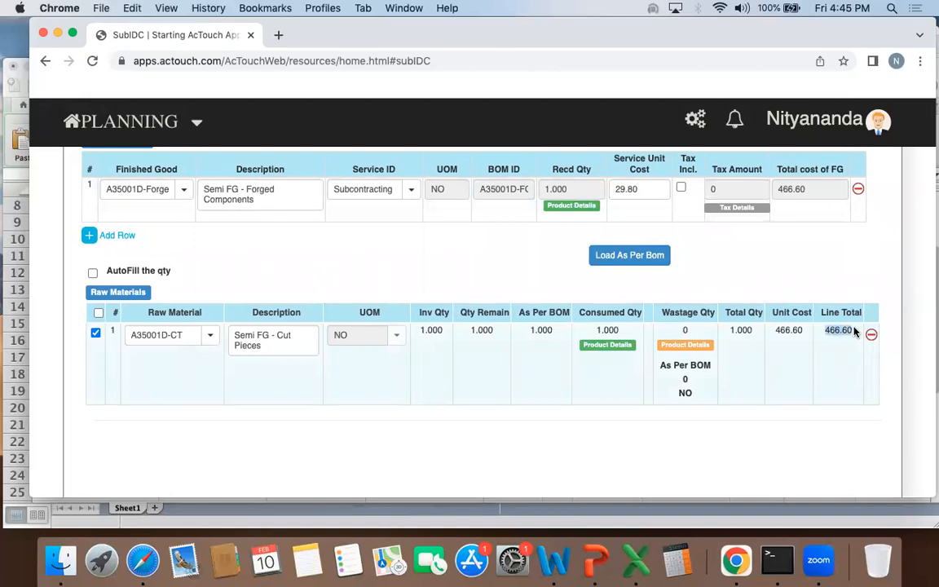
scroll(855, 330, "up", 4)
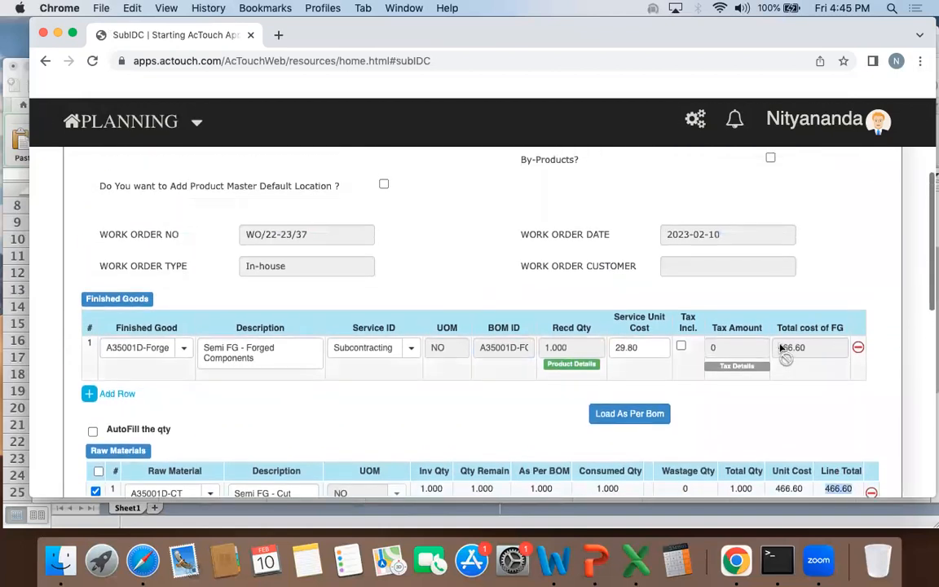
left_click_drag(776, 348, 811, 348)
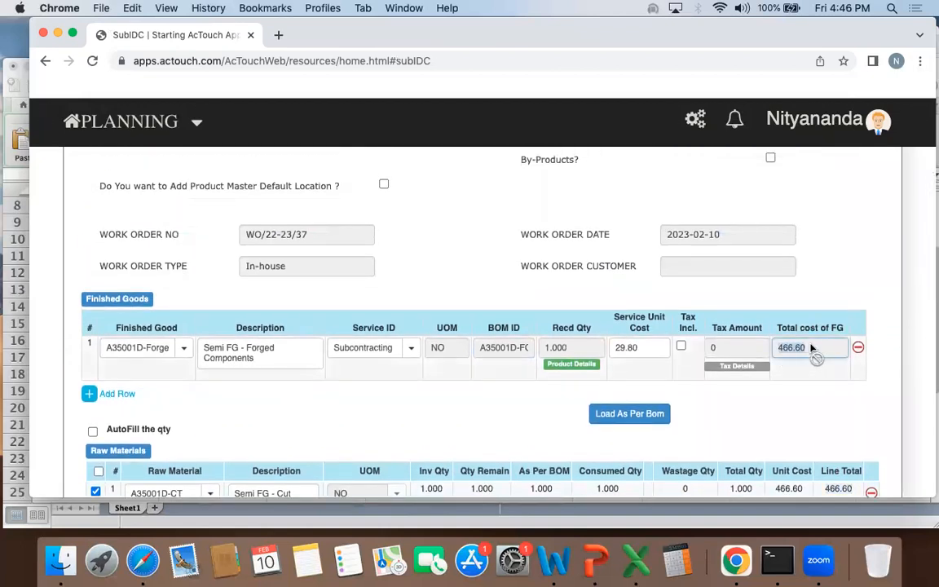
scroll(807, 351, "down", 2)
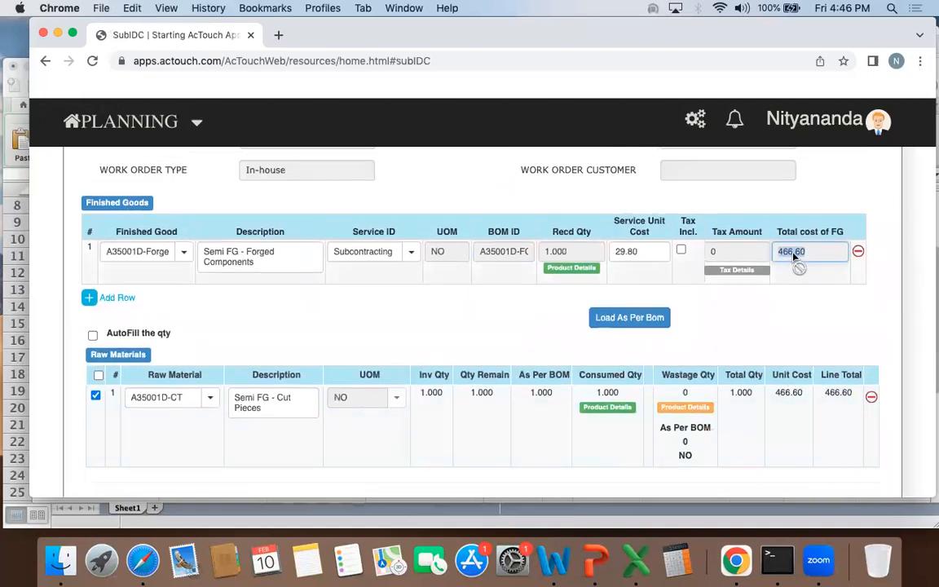
scroll(794, 253, "up", 3)
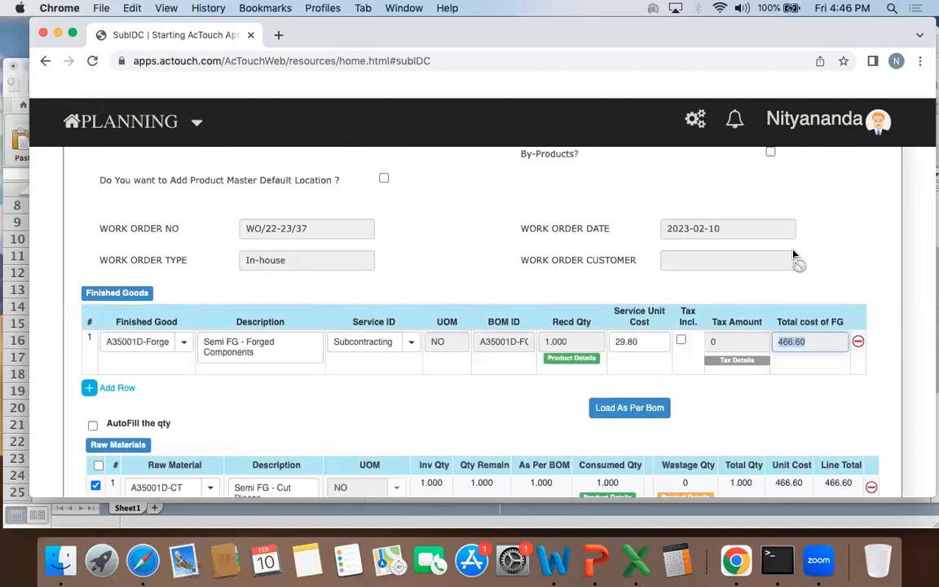
left_click(626, 360)
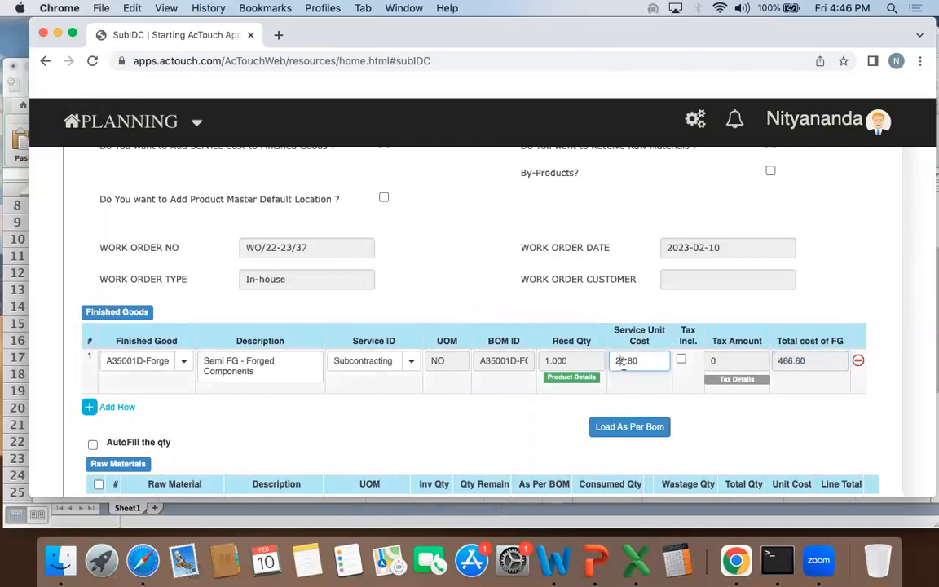
left_click_drag(610, 363, 644, 368)
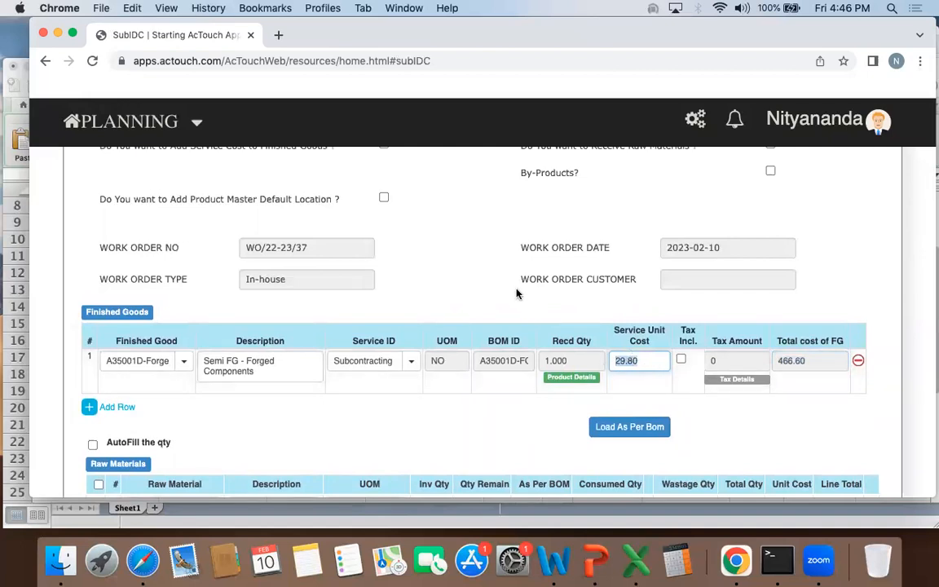
double_click(788, 364)
scroll(491, 256, "up", 3)
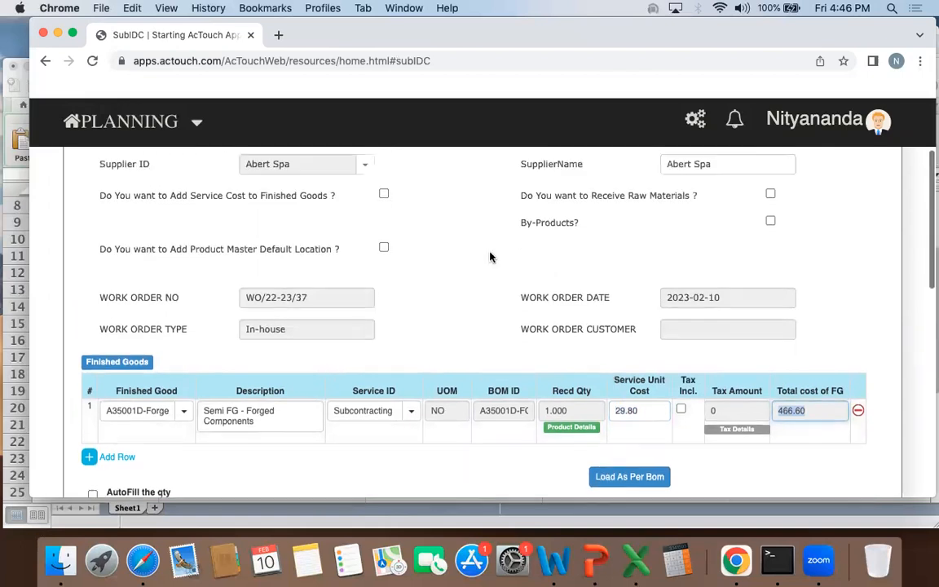
Step: Enable adding the service cost to finished goods on the inward delivery challan
left_click_drag(100, 243, 324, 247)
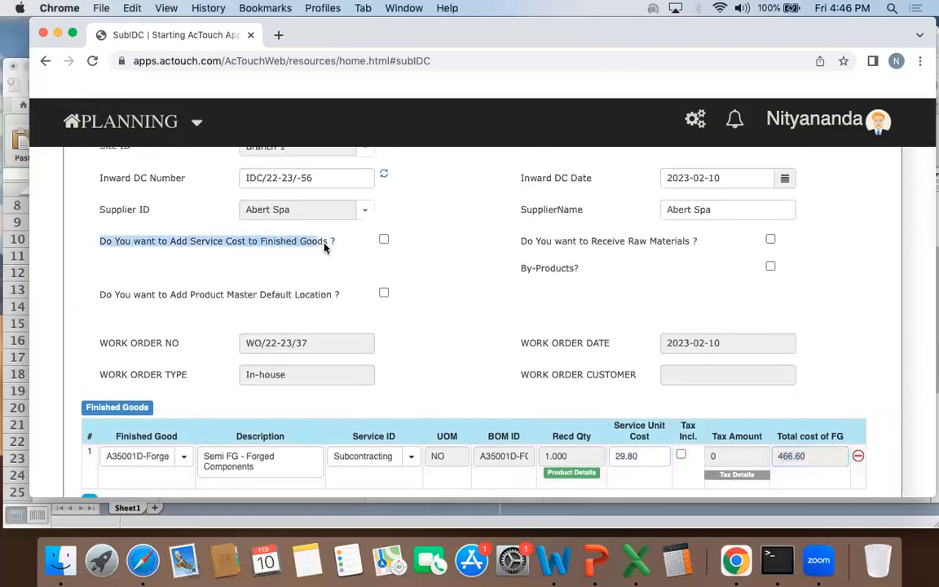
left_click(338, 248)
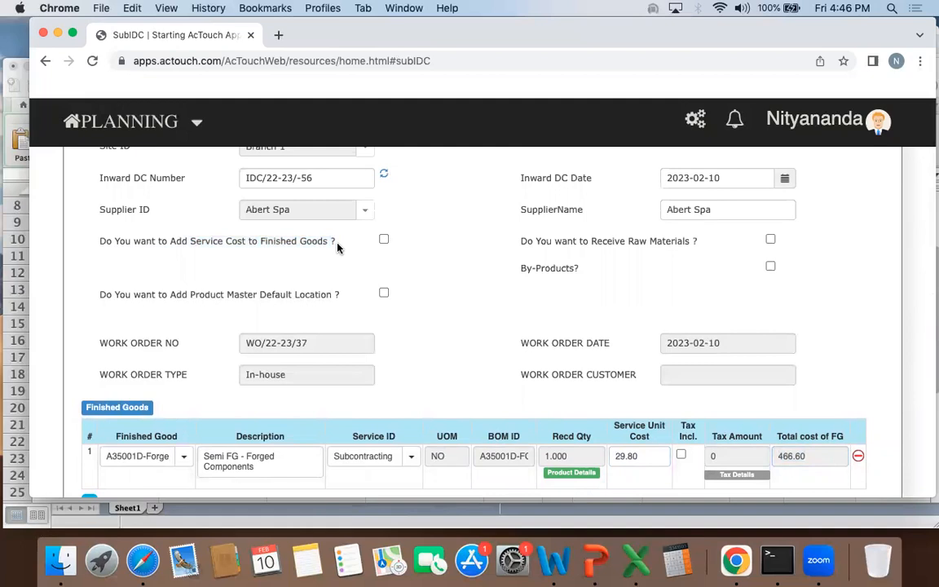
left_click(384, 239)
scroll(449, 266, "down", 3)
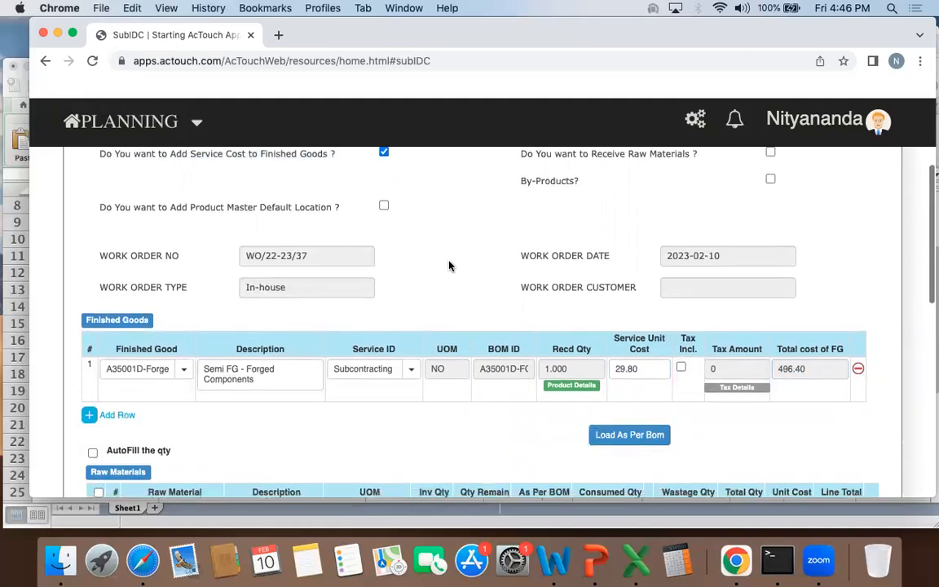
Step: Examine how the raw material line total and service unit cost make up the total cost of A35001D-Forged
double_click(803, 370)
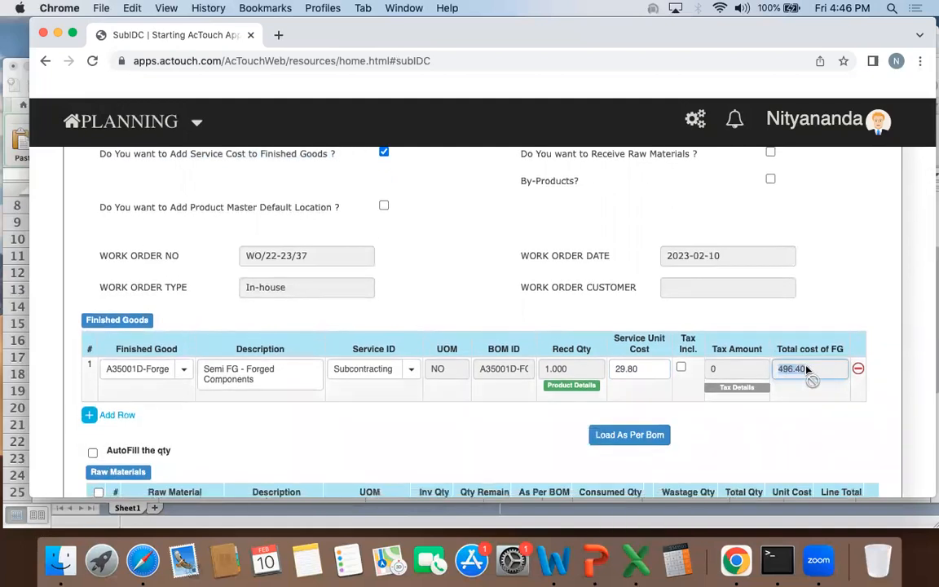
scroll(807, 371, "down", 2)
double_click(836, 439)
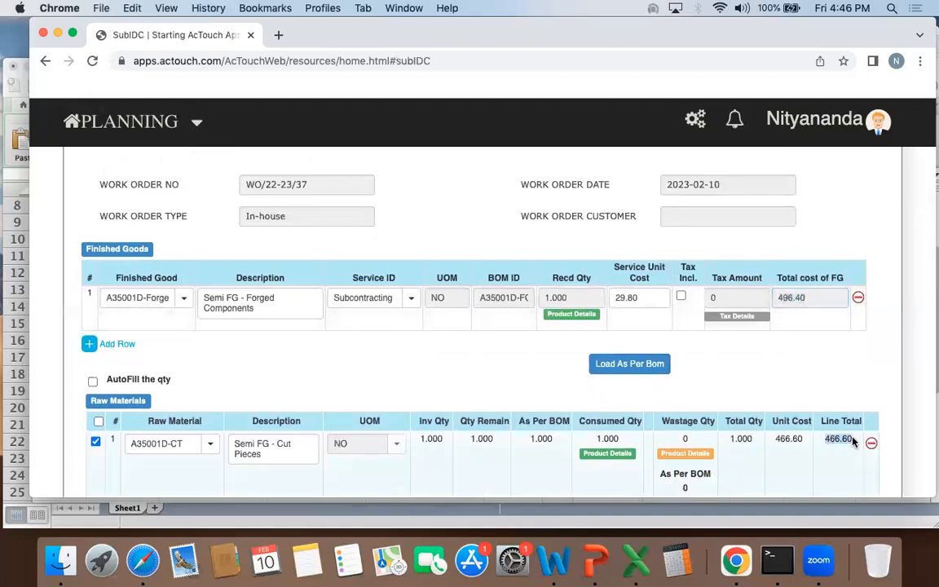
left_click(648, 298)
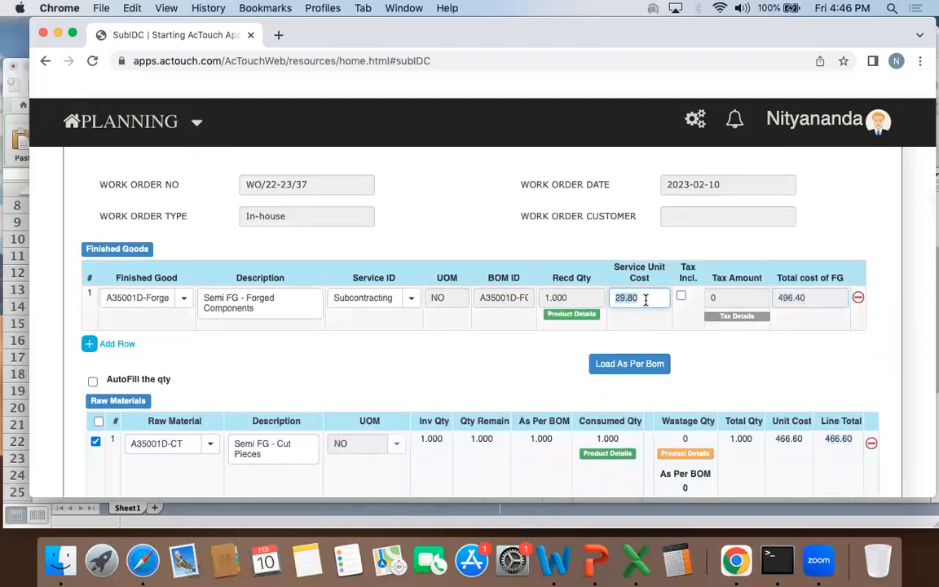
left_click(787, 301)
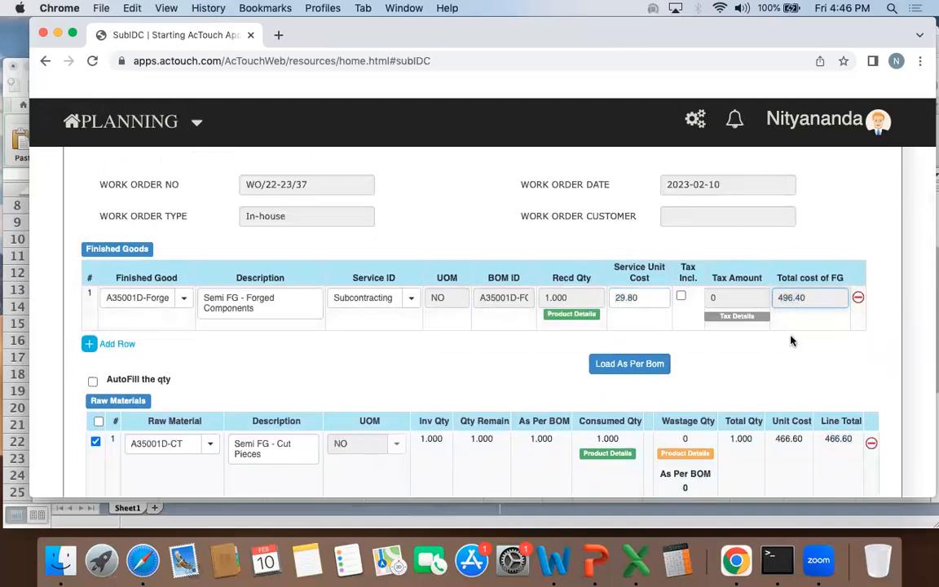
scroll(791, 340, "down", 1)
scroll(791, 340, "up", 5)
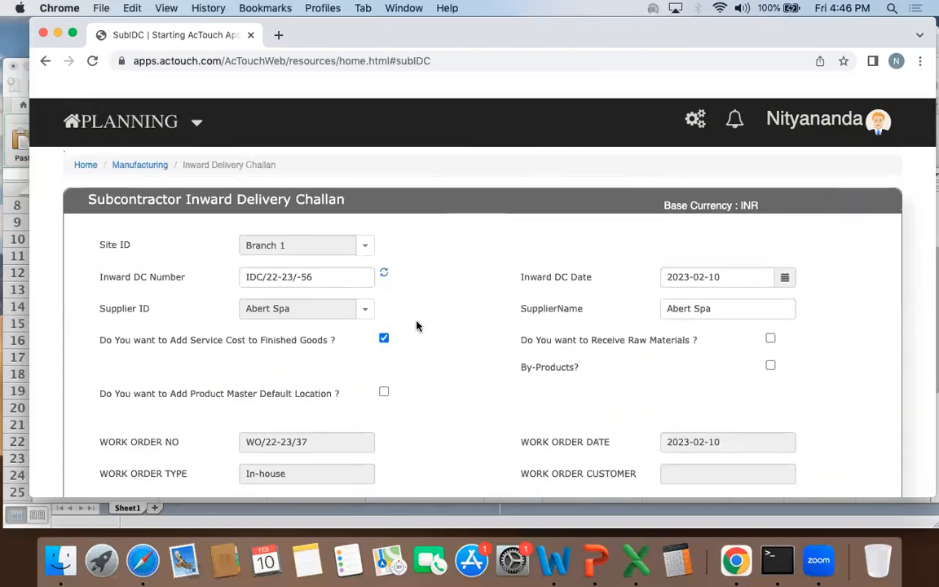
scroll(415, 326, "down", 3)
left_click(635, 402)
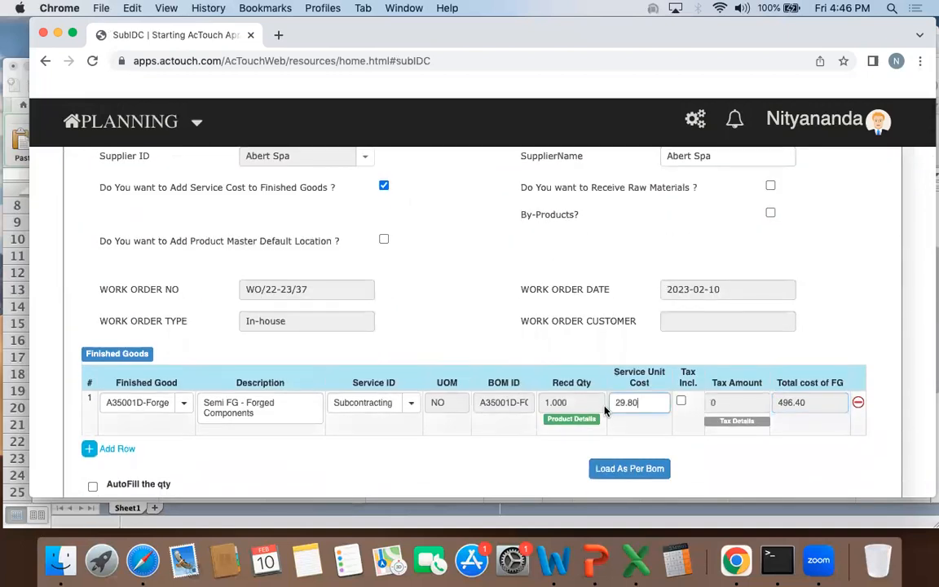
Step: Save the subcontractor inward delivery challan and check the produced quantity of Forging in the work order
scroll(469, 300, "down", 10)
left_click(648, 464)
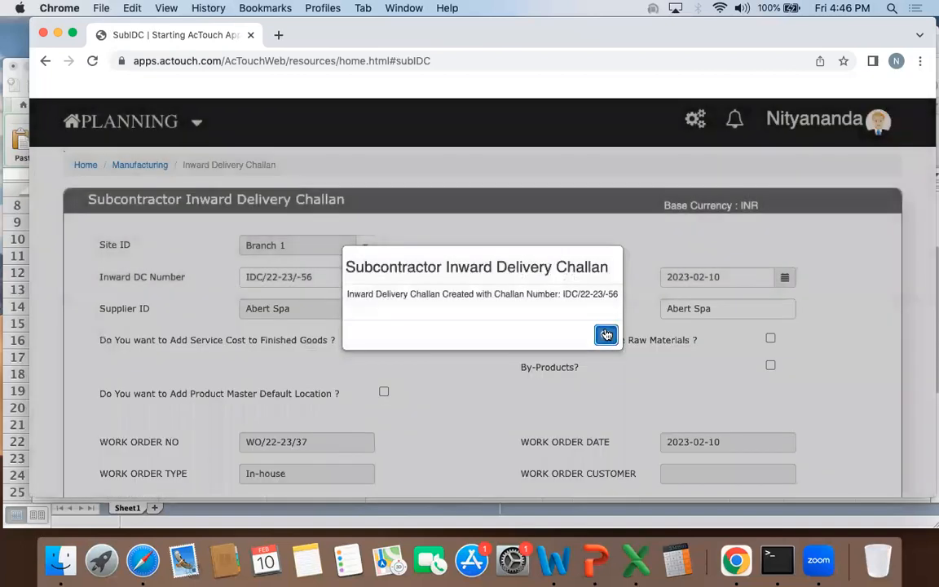
left_click(603, 330)
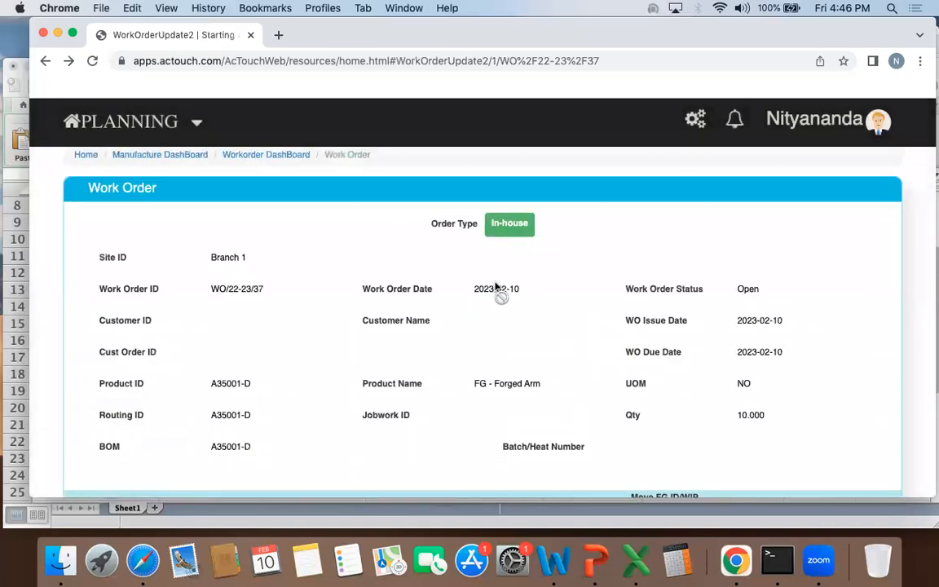
scroll(502, 294, "down", 6)
left_click_drag(551, 291, 534, 293)
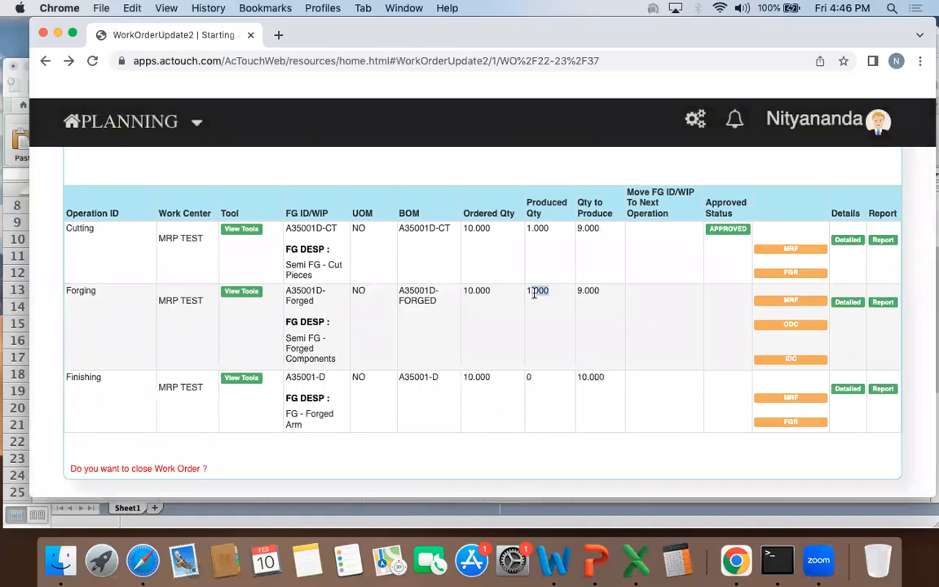
left_click(526, 391)
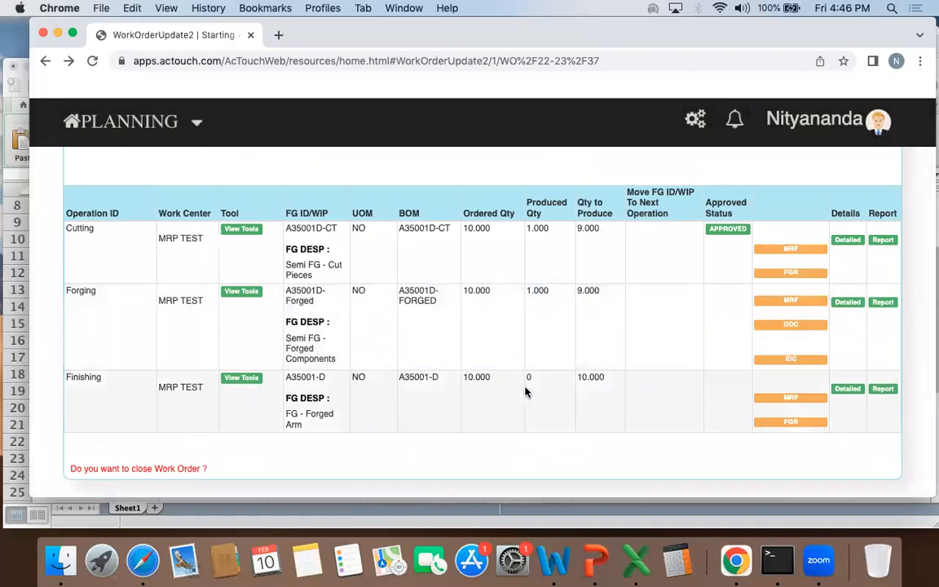
Step: Open the finished goods receipt for the Finishing operation and record a received quantity of 1 for A35001-D in STORES
left_click(791, 422)
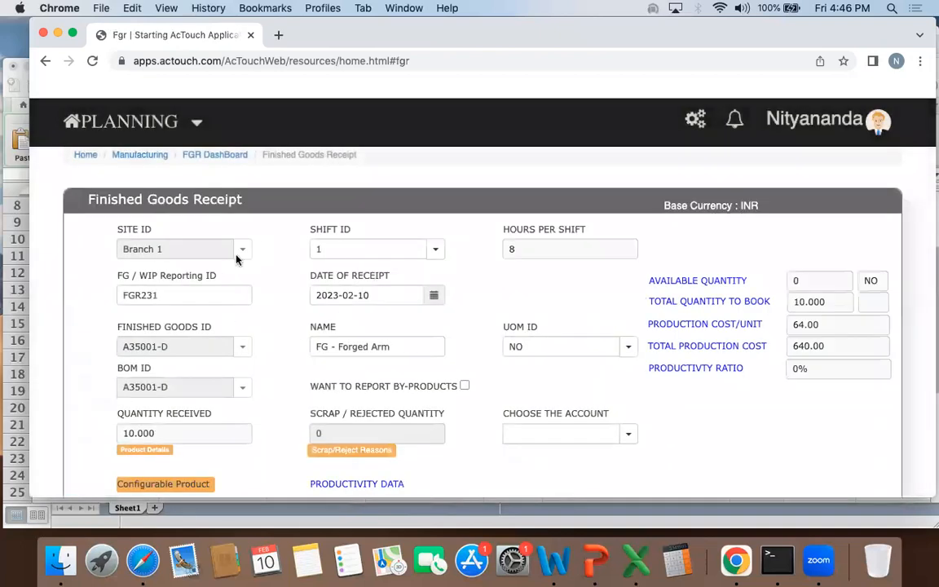
scroll(249, 311, "down", 2)
left_click(144, 377)
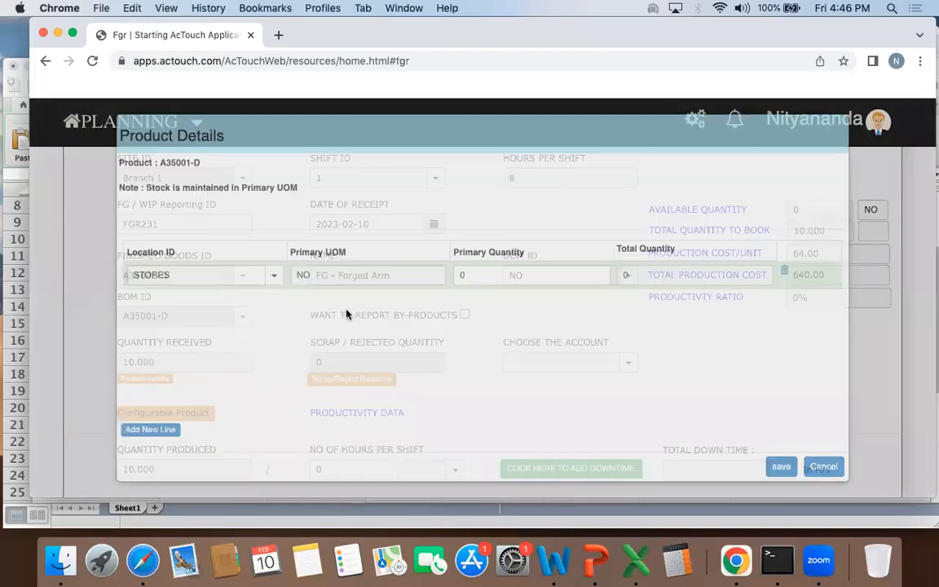
left_click(514, 273)
type("1")
left_click(555, 337)
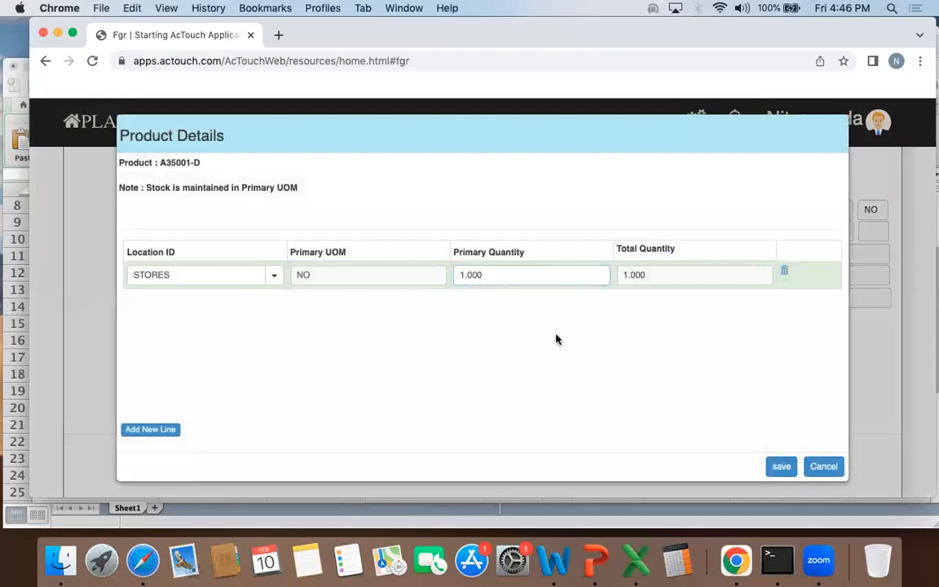
left_click(781, 467)
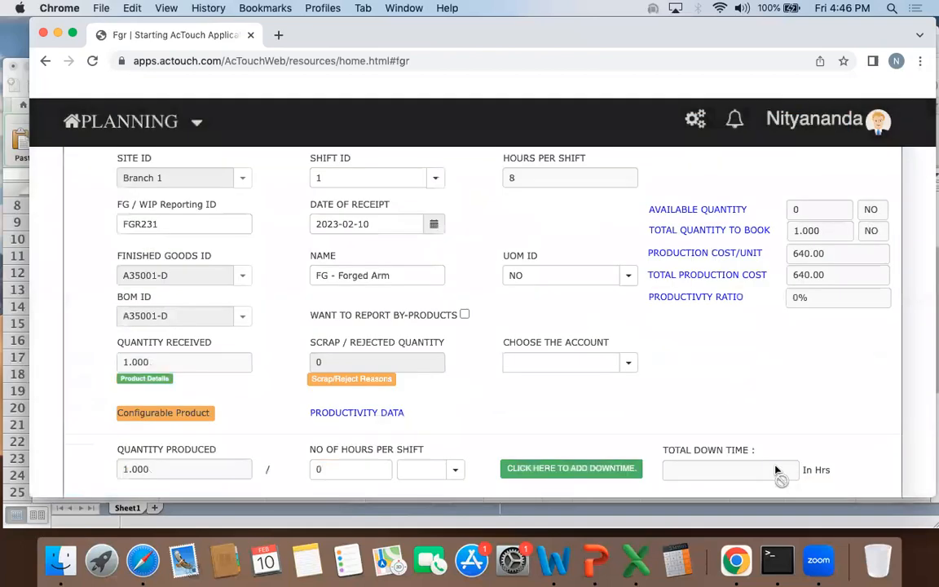
Step: Check the production cost per unit, then expand the additional costs section and examine the labour and machinery costs
left_click(834, 255)
scroll(731, 298, "down", 2)
scroll(731, 298, "down", 5)
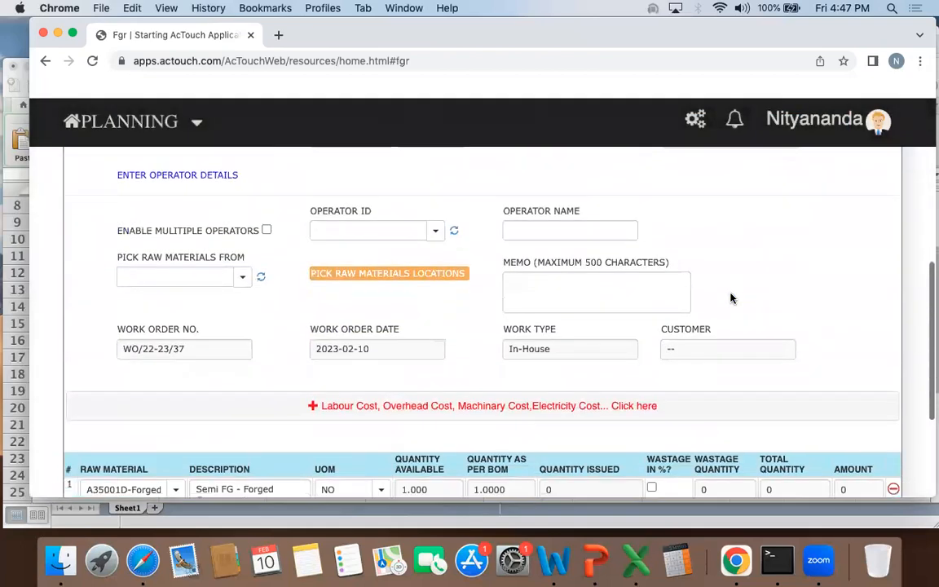
scroll(445, 318, "down", 3)
left_click(436, 246)
left_click(243, 278)
left_click(251, 313)
left_click(196, 326)
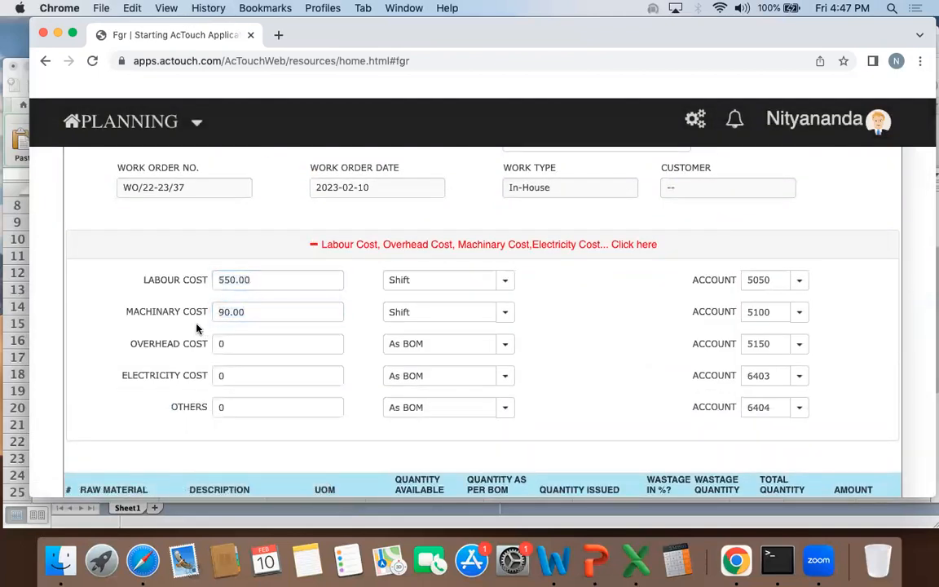
scroll(163, 318, "up", 1)
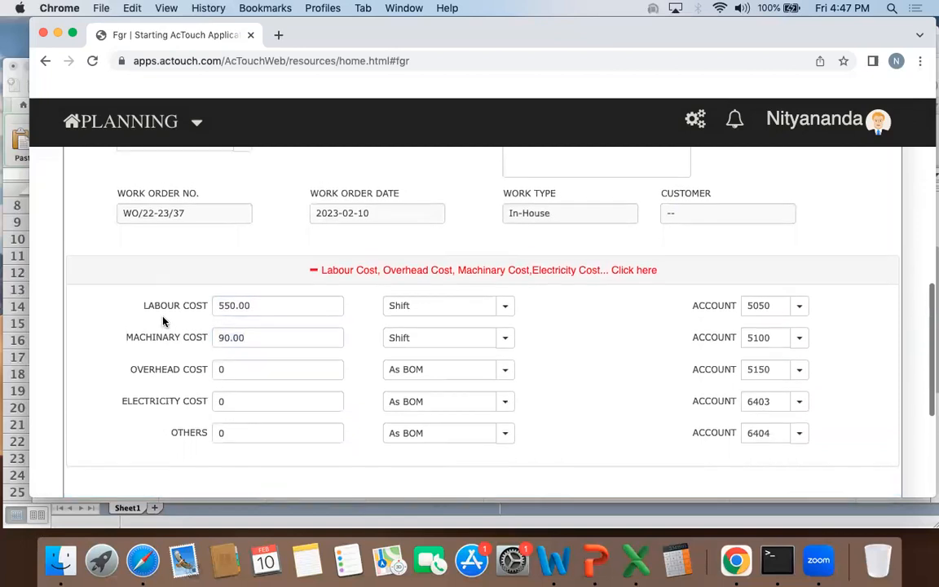
Step: Issue a quantity of 1 of raw material A35001D-Forged in the receipt's product details
scroll(163, 321, "down", 5)
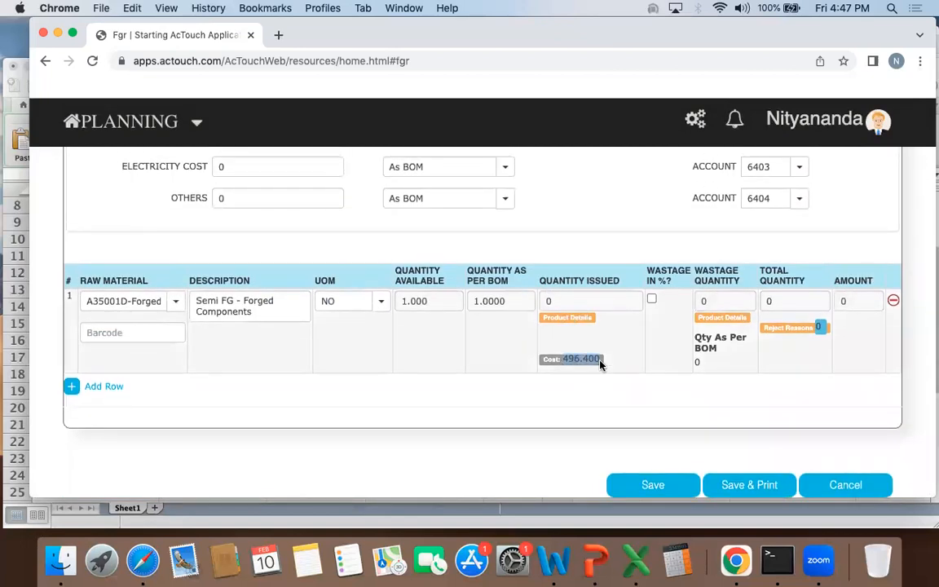
left_click(580, 320)
left_click(166, 270)
left_click(750, 277)
type("1")
left_click(743, 461)
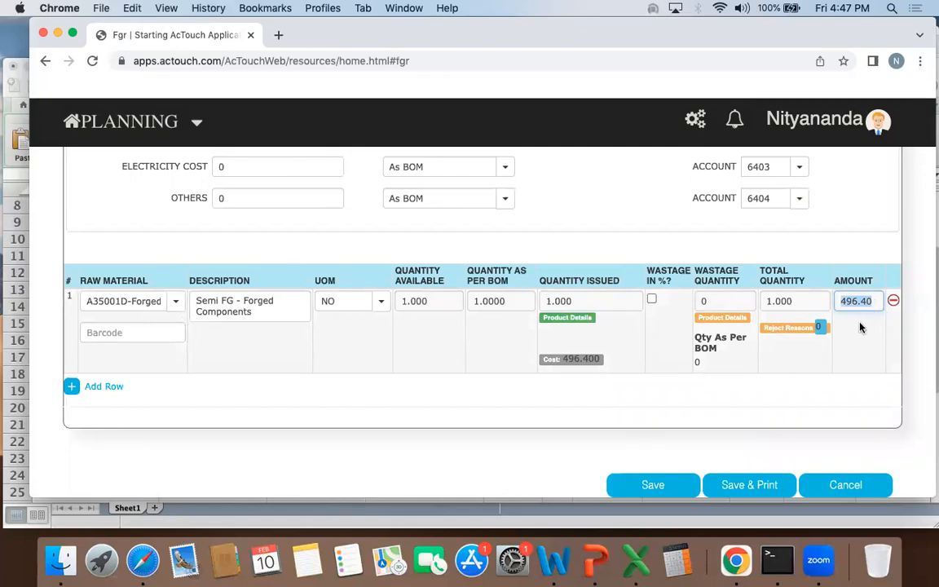
Step: Examine how the forged component amount, labour cost and machinery cost make up the total production cost of A35001-D
scroll(861, 327, "up", 15)
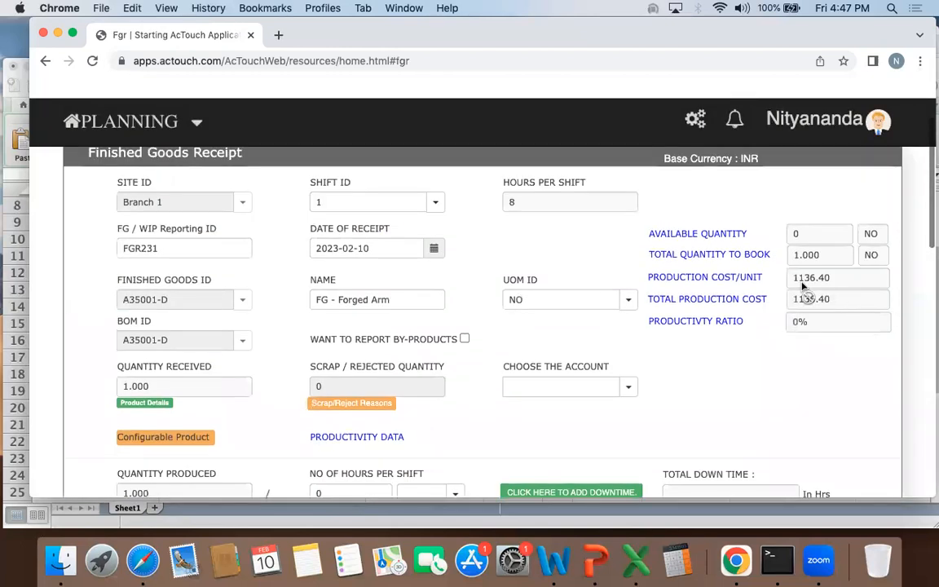
left_click(839, 279)
scroll(622, 370, "down", 10)
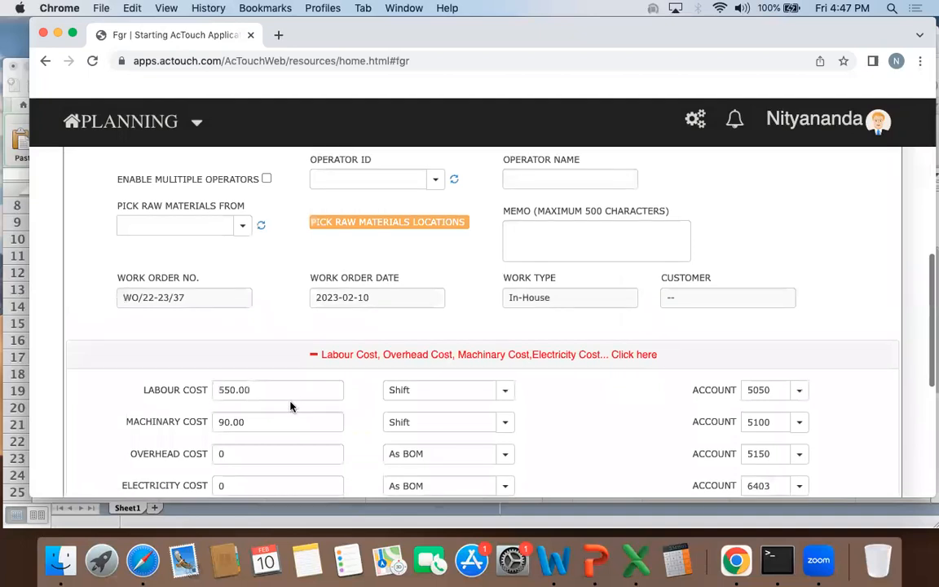
left_click(246, 390)
double_click(244, 388)
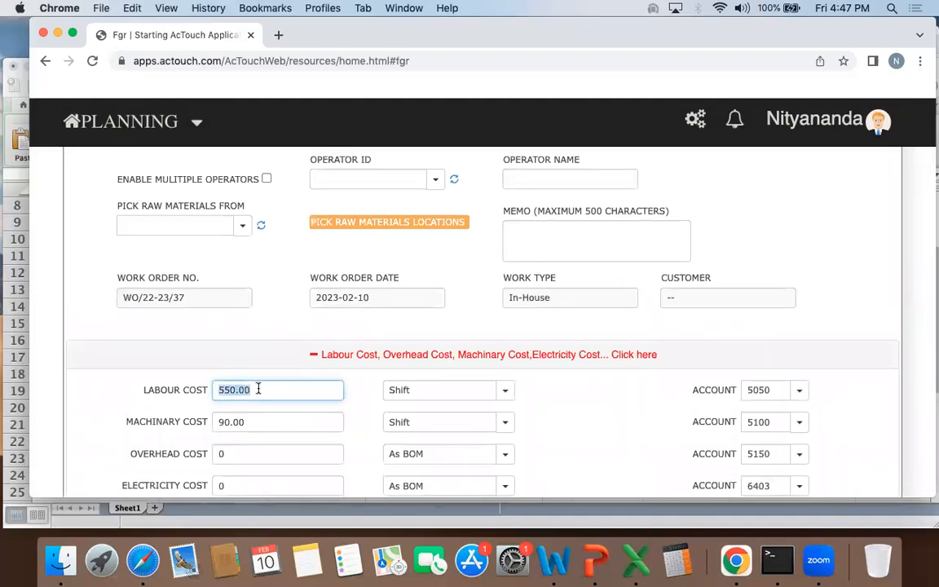
scroll(673, 340, "up", 8)
left_click(840, 224)
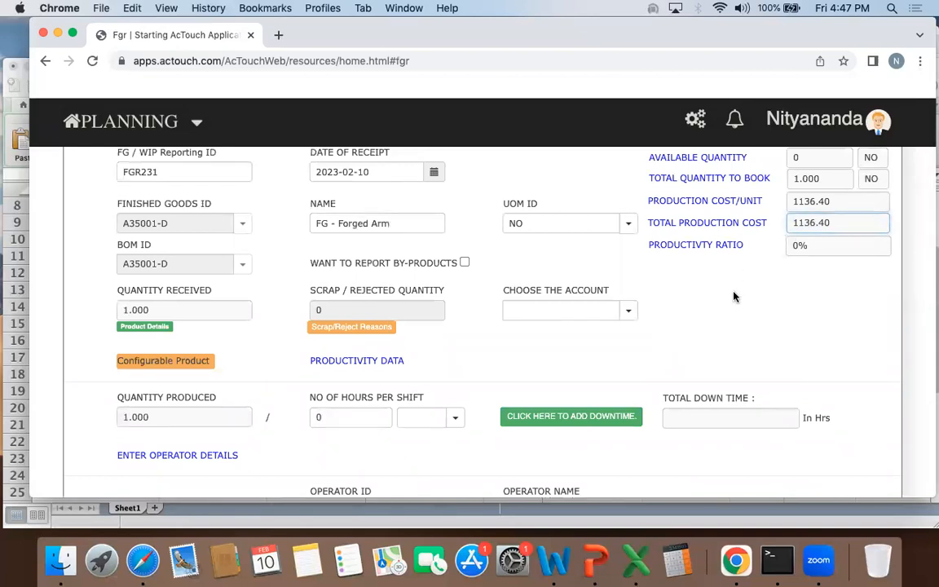
Step: Save the finished goods receipt for A35001-D and check the produced quantity of Finishing in the work order
scroll(734, 295, "down", 15)
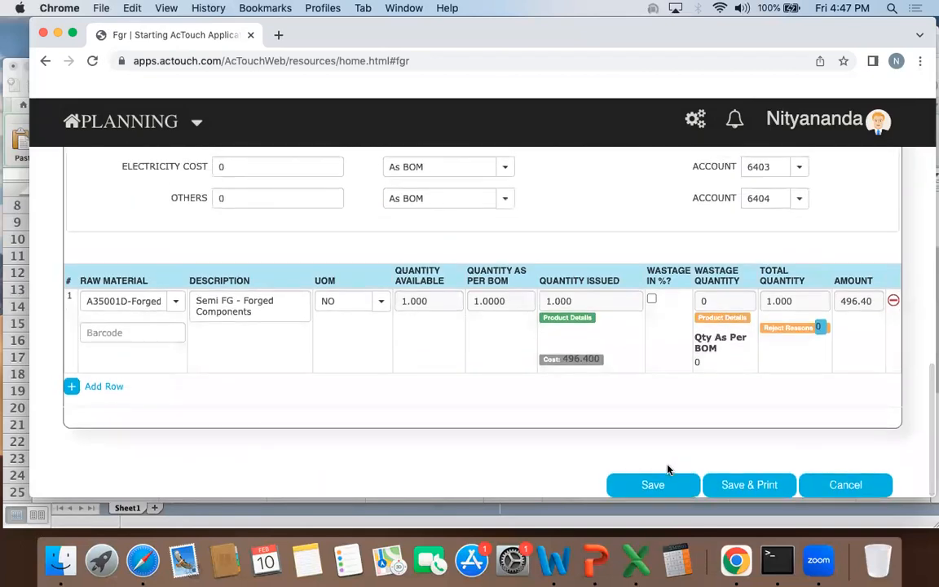
left_click(661, 485)
left_click(596, 347)
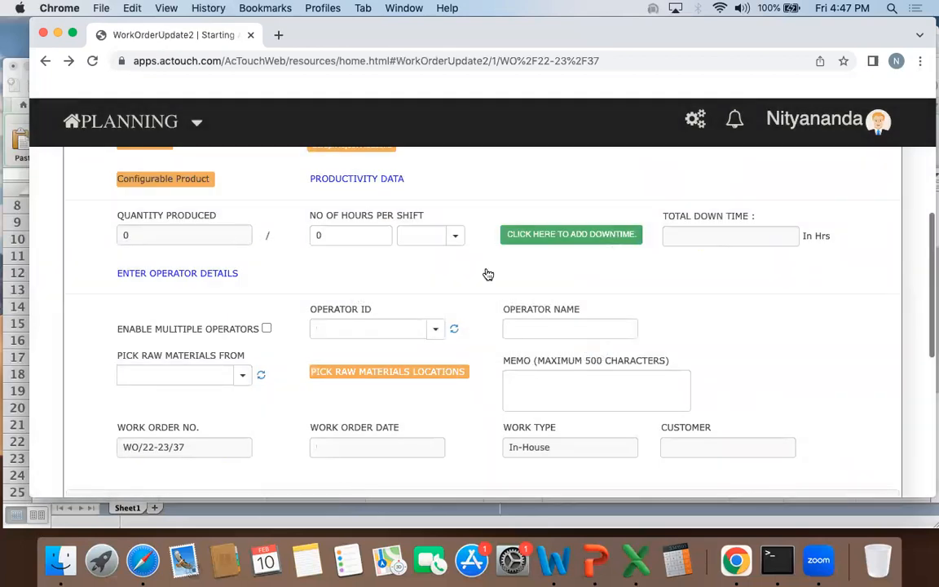
scroll(483, 271, "down", 5)
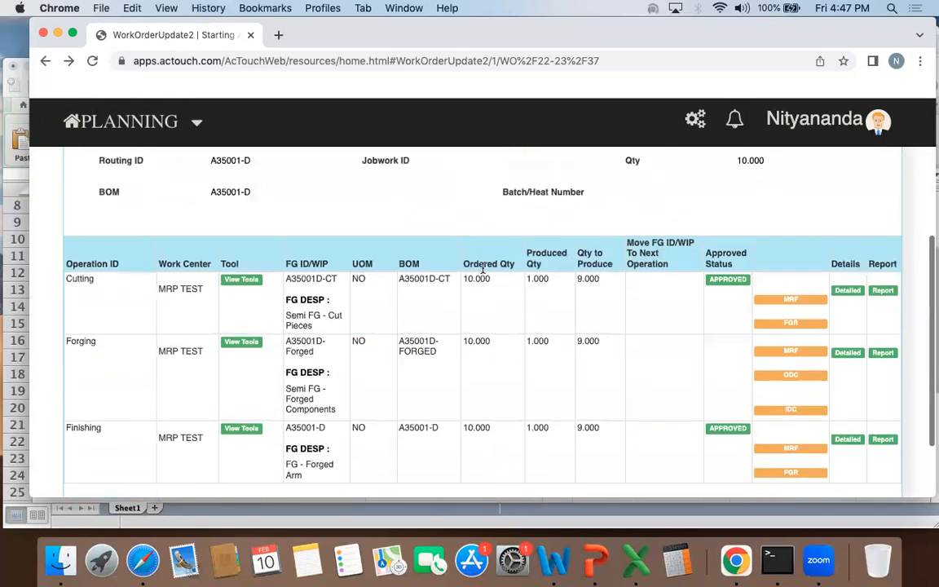